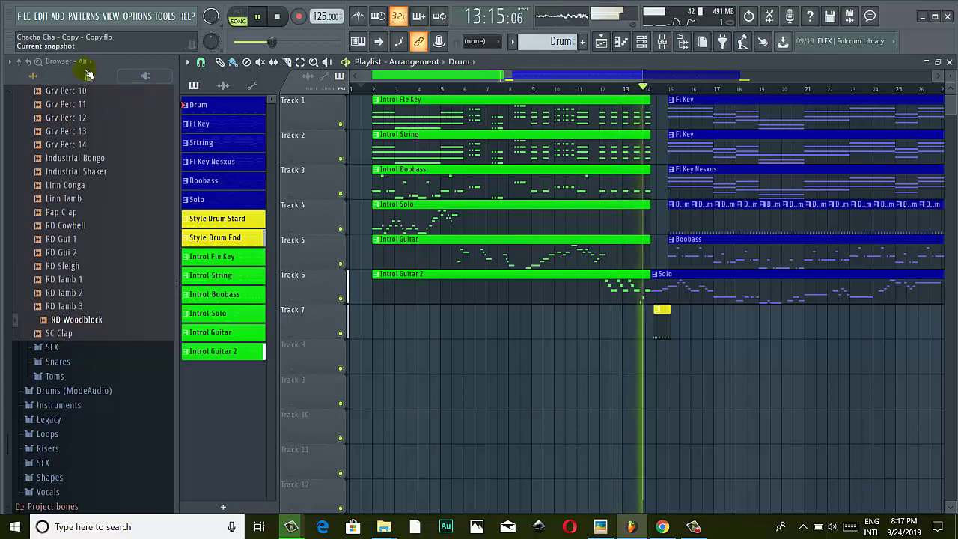
Pause playback and place four consecutive Drum pattern clips on Track 7, filling bars 2 to 5.
{"action": "left_click", "coordinate": [257, 17]}
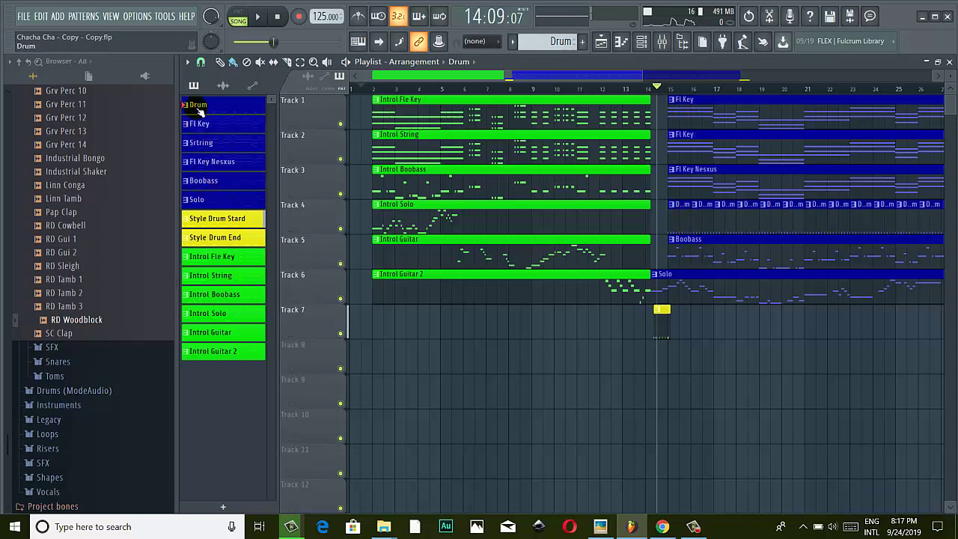
{"action": "left_click_drag", "start_coordinate": [203, 110], "coordinate": [377, 314]}
{"action": "scroll", "coordinate": [412, 345], "scroll_direction": "up", "scroll_amount": 4}
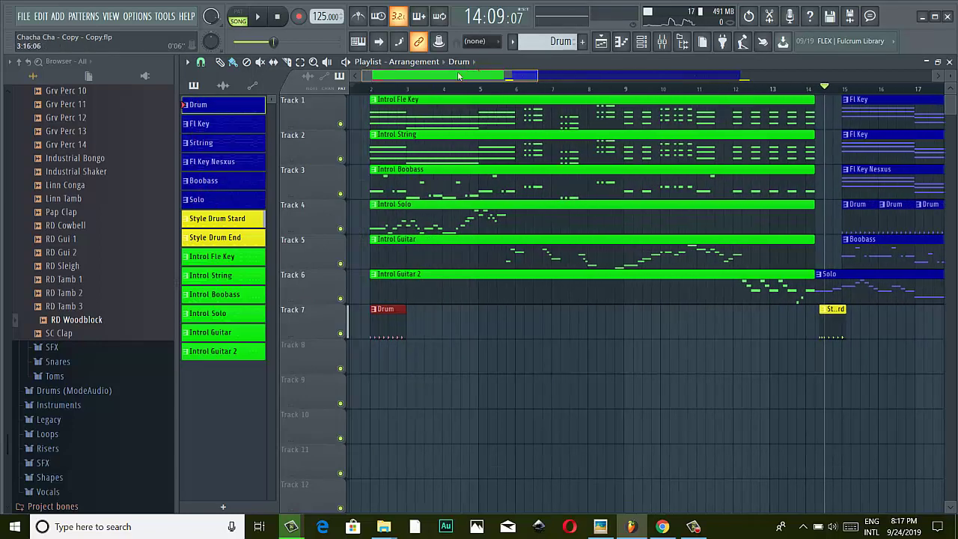
{"action": "left_click", "coordinate": [434, 321]}
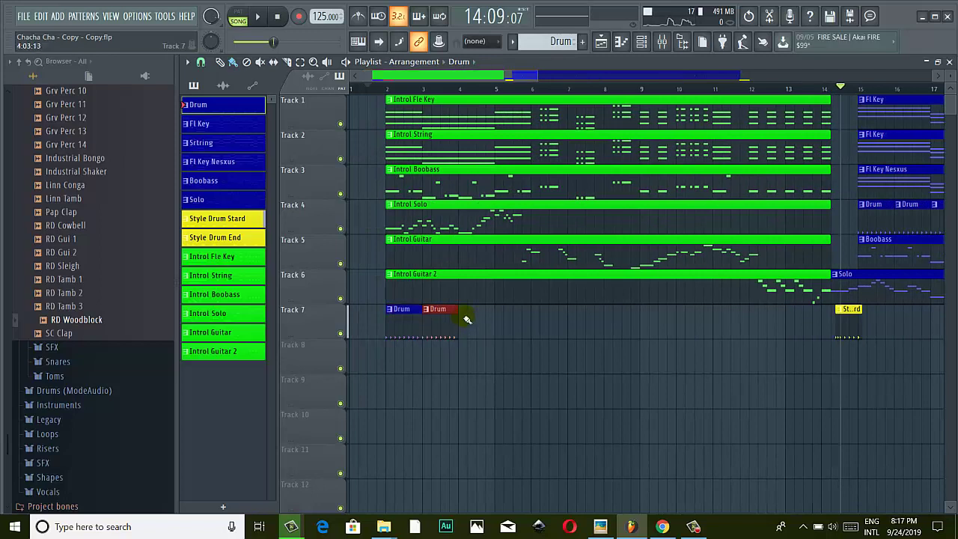
{"action": "left_click", "coordinate": [468, 319]}
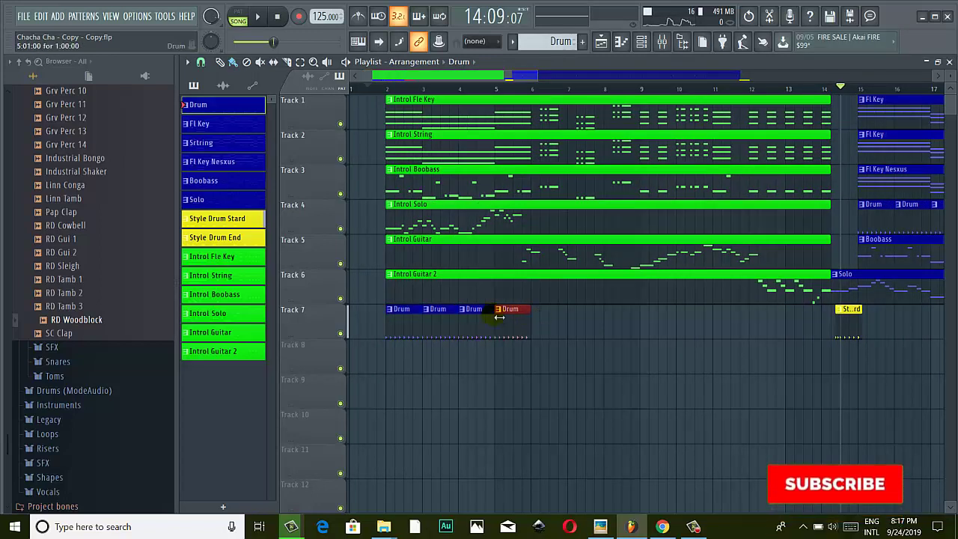
{"action": "left_click", "coordinate": [503, 318]}
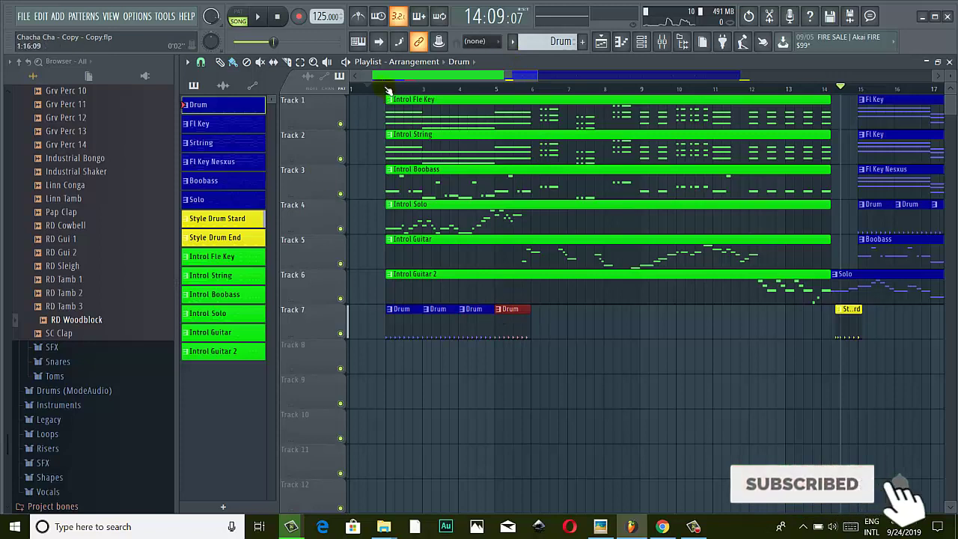
Play the song from bar 2 to hear the drum clips with the intro, and pause it around bar 10.
{"action": "left_click", "coordinate": [256, 20]}
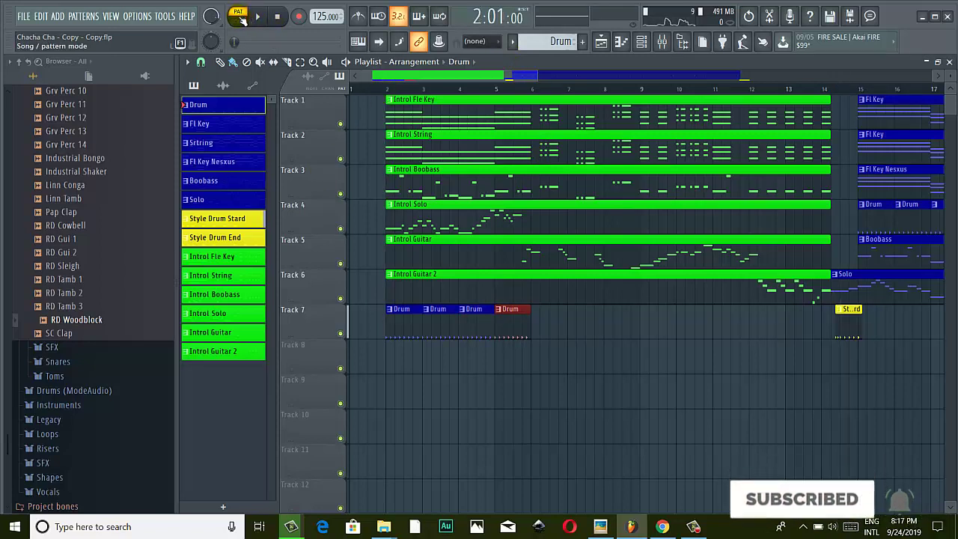
{"action": "left_click", "coordinate": [314, 43]}
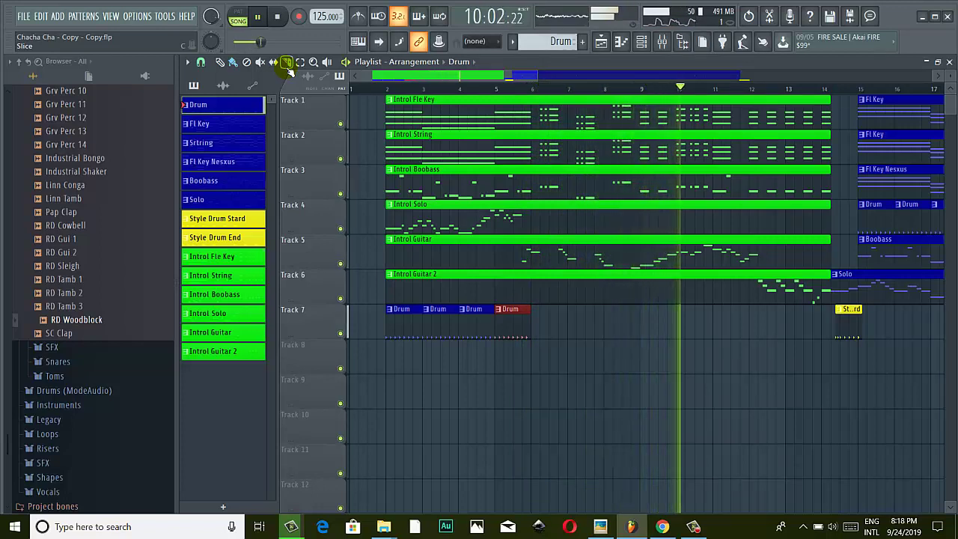
{"action": "left_click", "coordinate": [257, 18]}
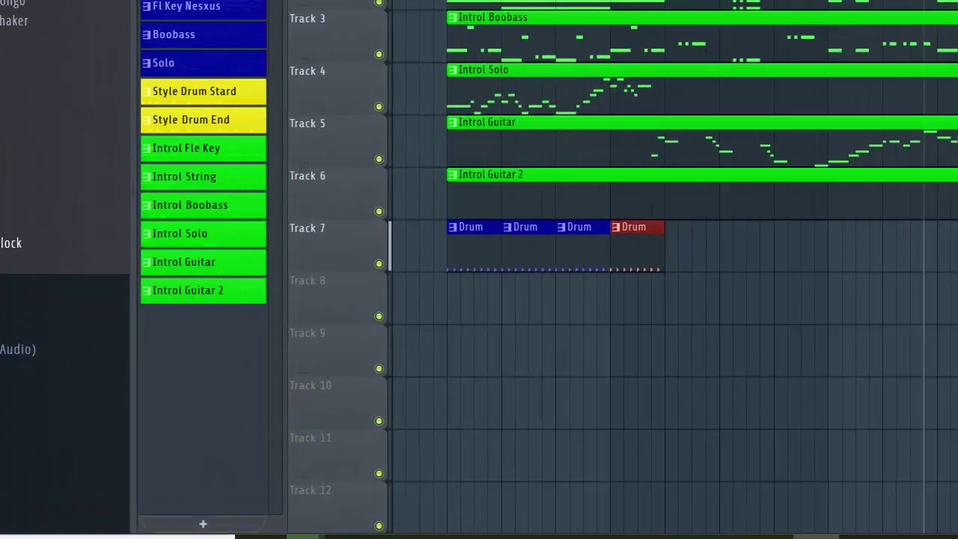
Add a new pattern to the project and enter "Introl Drum roll" as its name.
{"action": "left_click", "coordinate": [202, 523]}
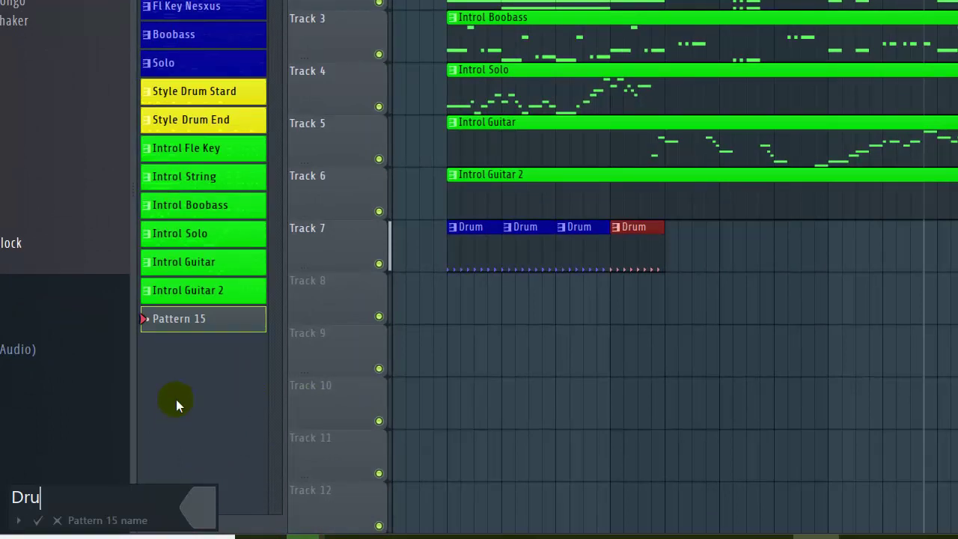
{"action": "key", "text": "BackSpace"}
{"action": "key", "text": "BackSpace"}
{"action": "key", "text": "BackSpace"}
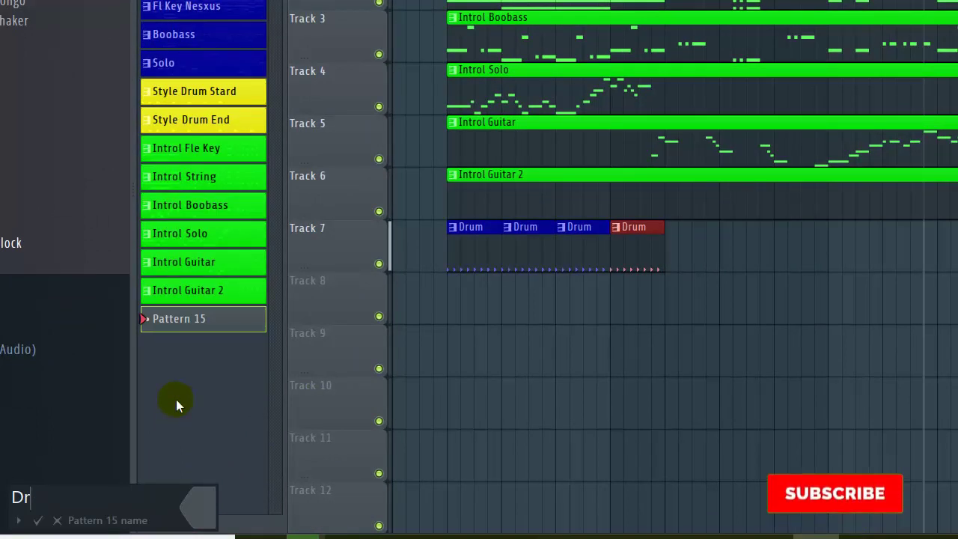
{"action": "type", "text": "In"}
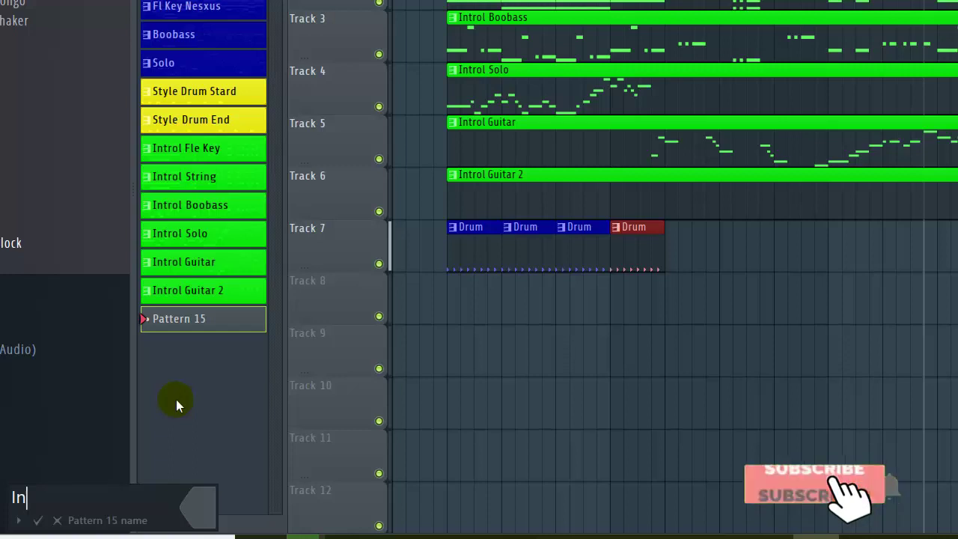
{"action": "type", "text": "trol "}
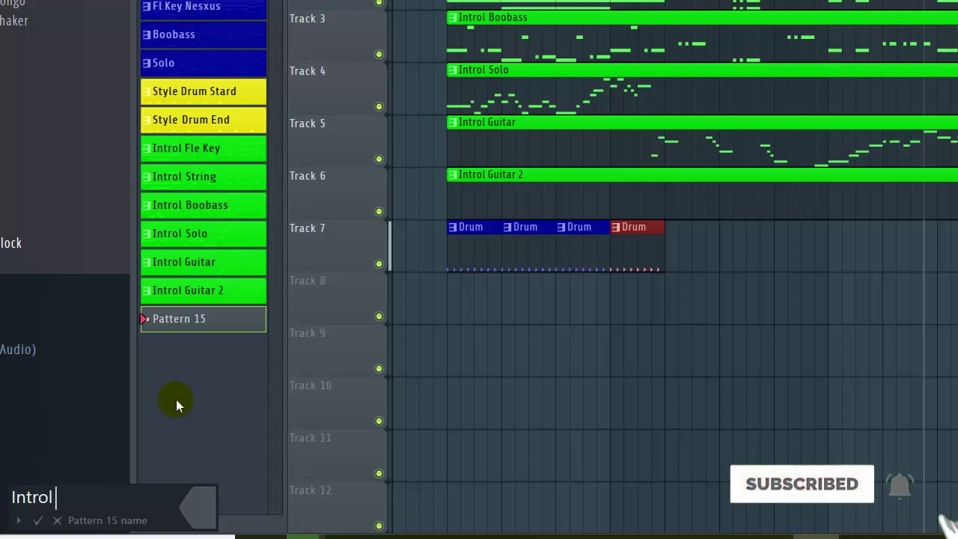
{"action": "type", "text": "Dr"}
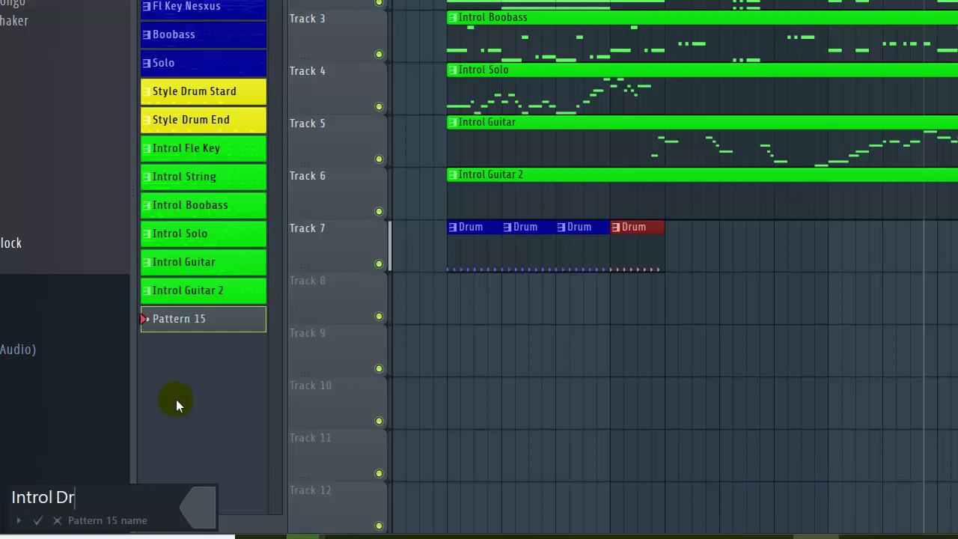
{"action": "type", "text": "um roll"}
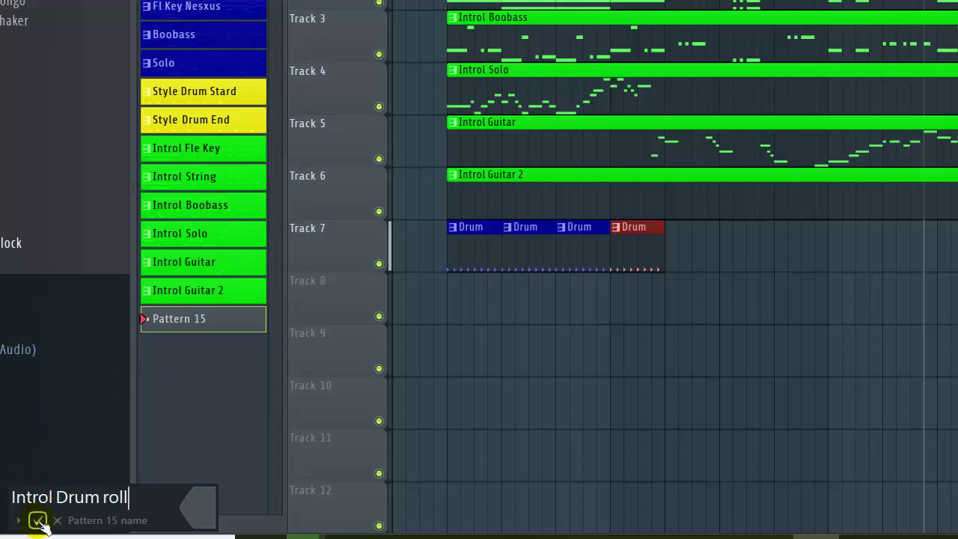
Give the new pattern the same green colour as Introl Guitar 2 and confirm its name.
{"action": "left_click", "coordinate": [204, 516]}
{"action": "left_click", "coordinate": [227, 293]}
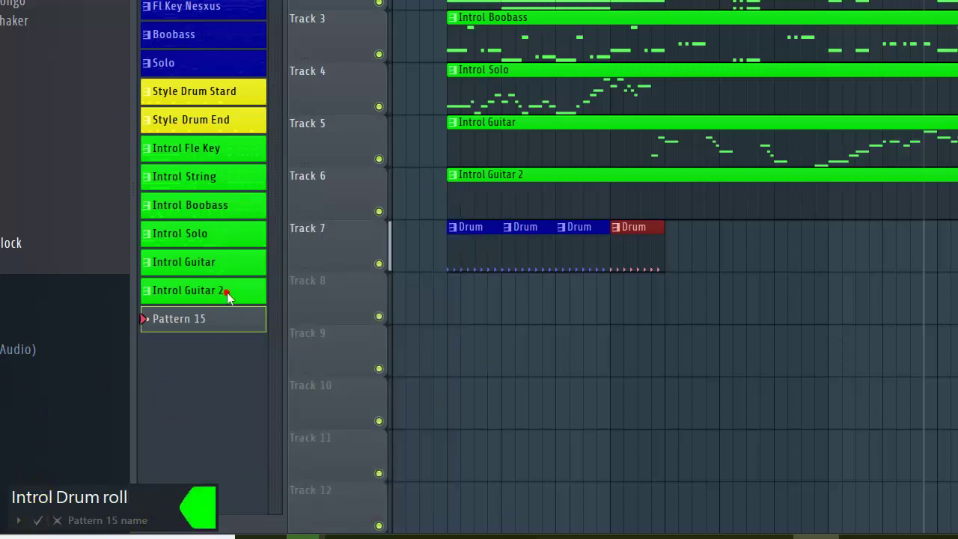
{"action": "left_click", "coordinate": [38, 520]}
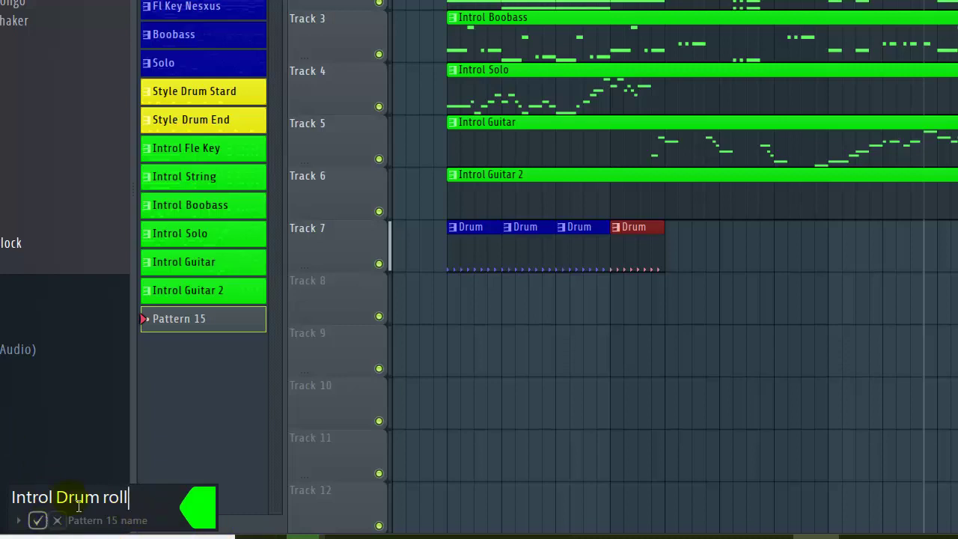
{"action": "left_click", "coordinate": [38, 520]}
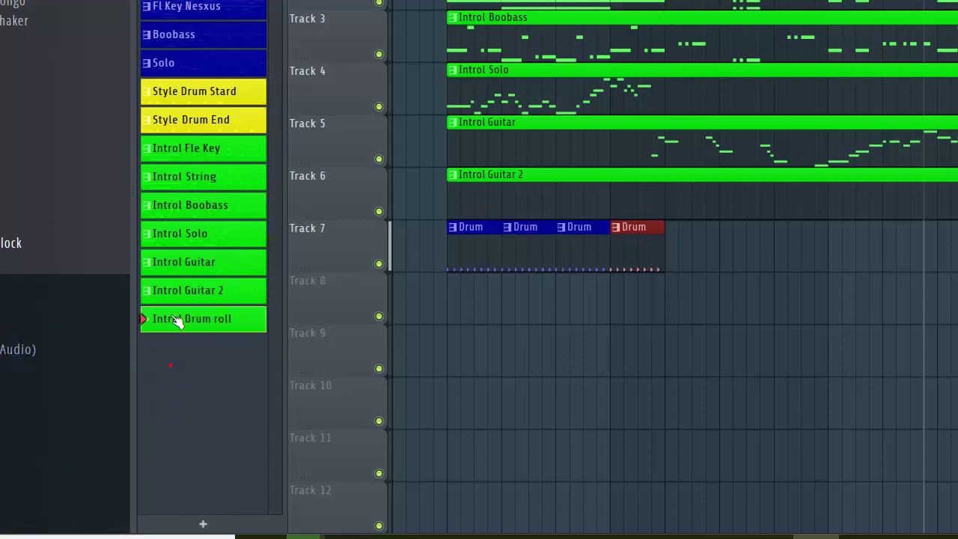
Open the channel rack for the Introl Drum roll pattern and preview the RD Woodblock sample.
{"action": "key", "text": "F6"}
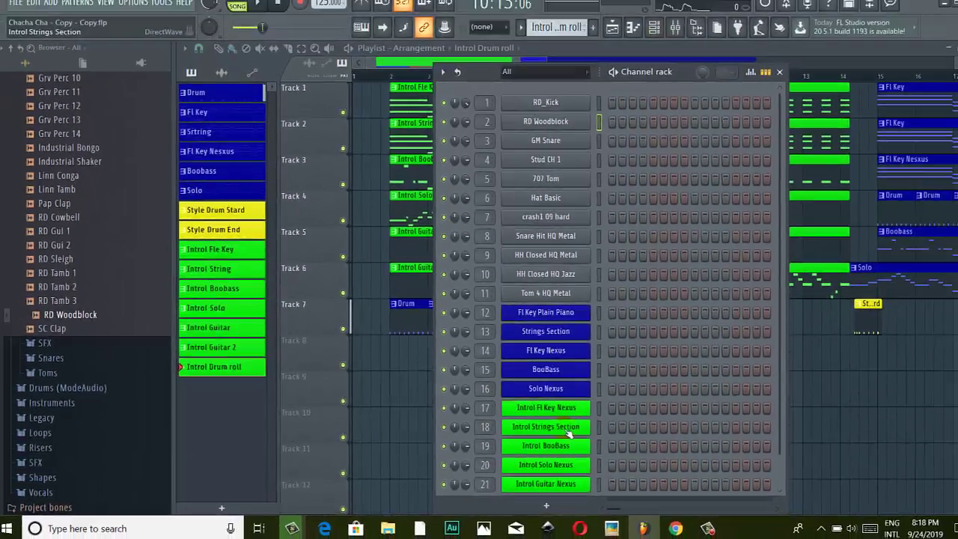
{"action": "scroll", "coordinate": [535, 498], "scroll_direction": "down", "scroll_amount": 1}
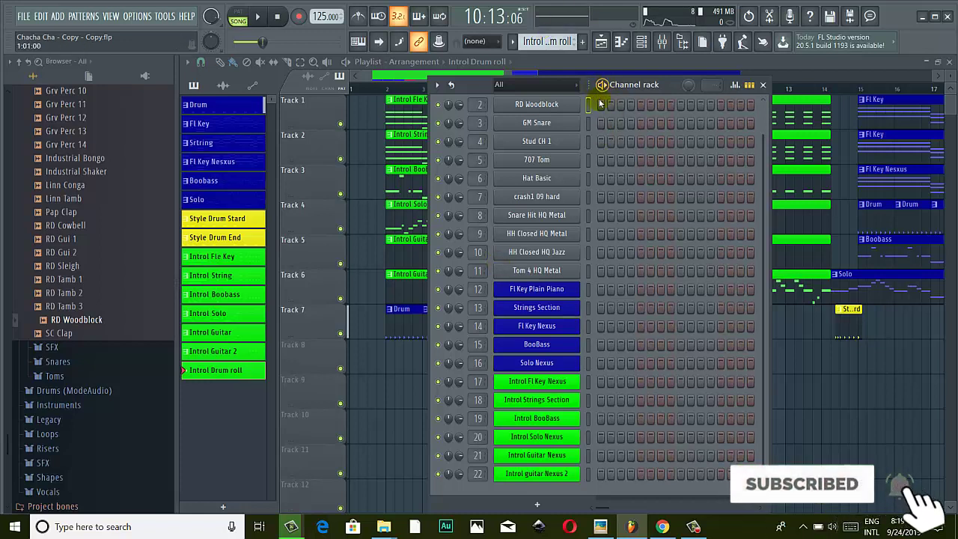
{"action": "left_click", "coordinate": [536, 104]}
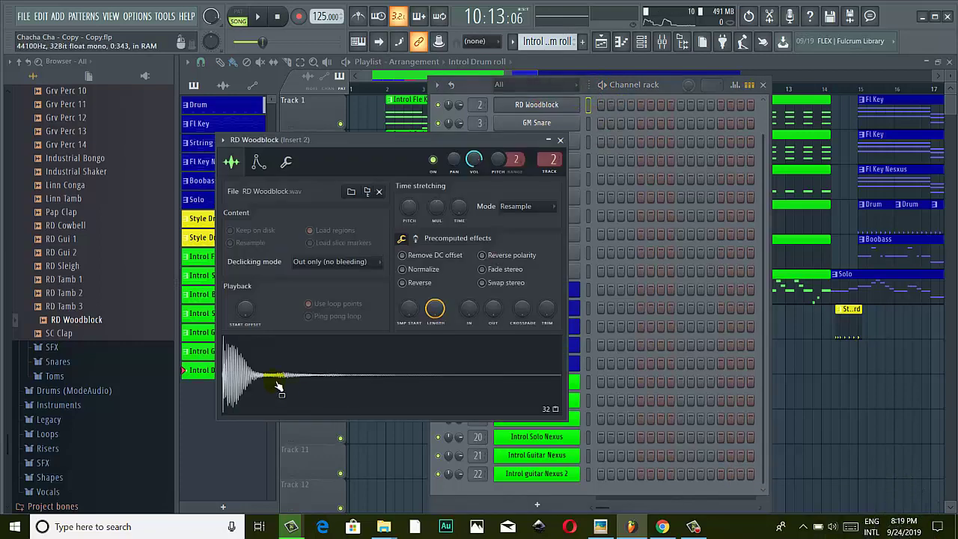
{"action": "left_click", "coordinate": [271, 374]}
{"action": "left_click", "coordinate": [559, 140]}
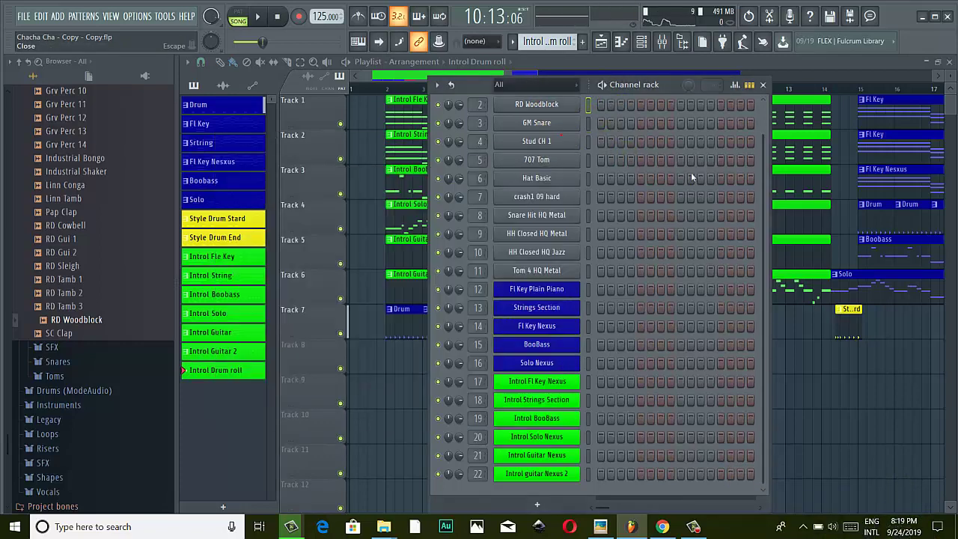
Program RD Woodblock and RD_Kick hits on steps 1, 3 and 5, and play the pattern.
{"action": "scroll", "coordinate": [735, 197], "scroll_direction": "up", "scroll_amount": 1}
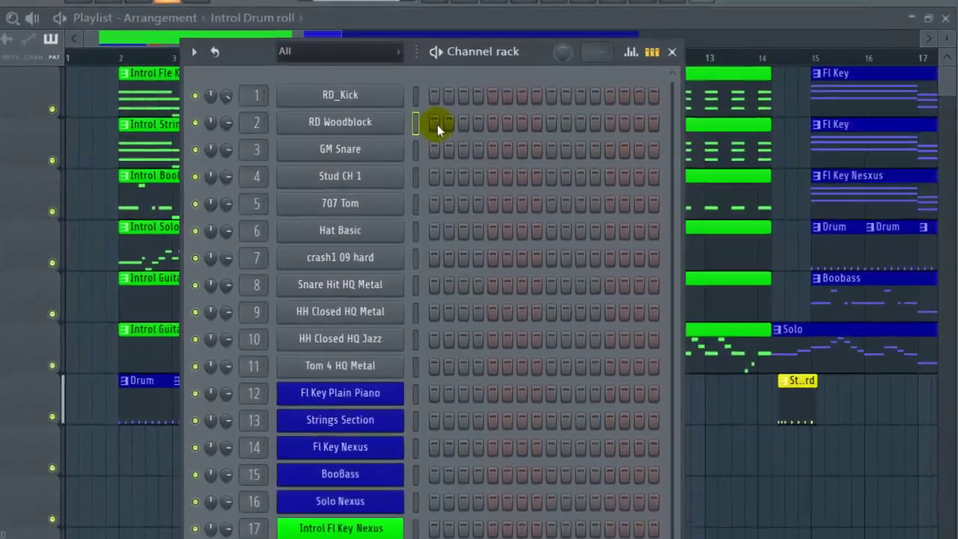
{"action": "left_click", "coordinate": [603, 133]}
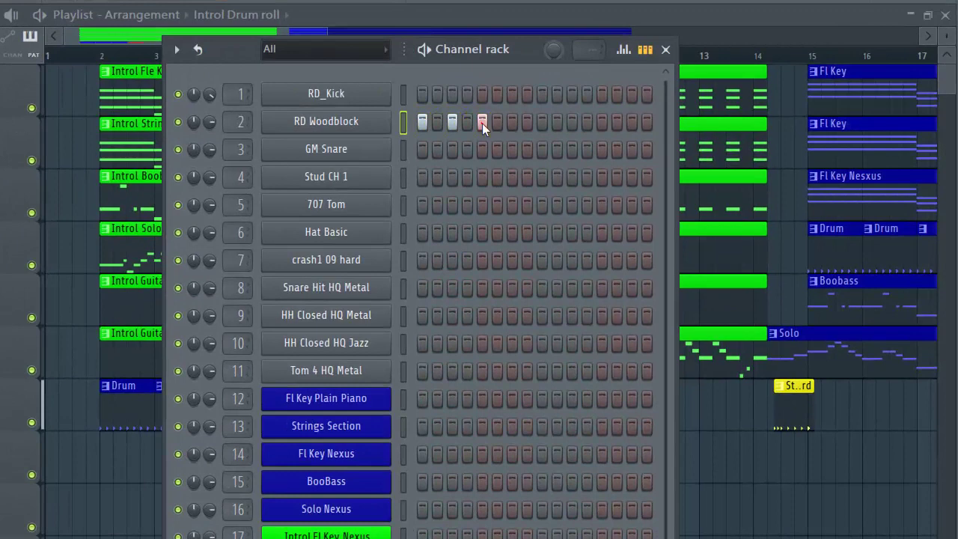
{"action": "left_click", "coordinate": [423, 94]}
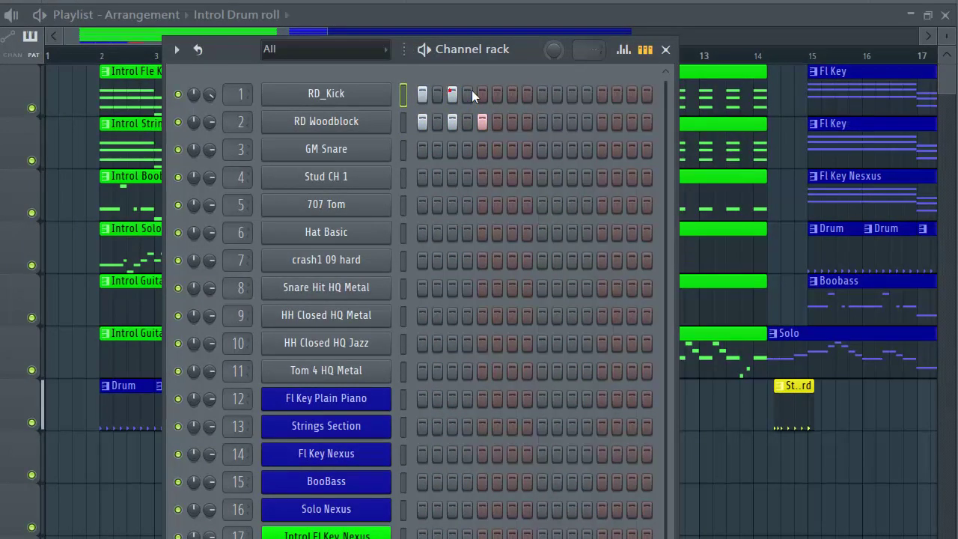
{"action": "left_click", "coordinate": [480, 93]}
{"action": "left_click", "coordinate": [424, 49]}
Preview the GM Snare sample and program its hits on steps 1, 3 and 5.
{"action": "left_click", "coordinate": [327, 150]}
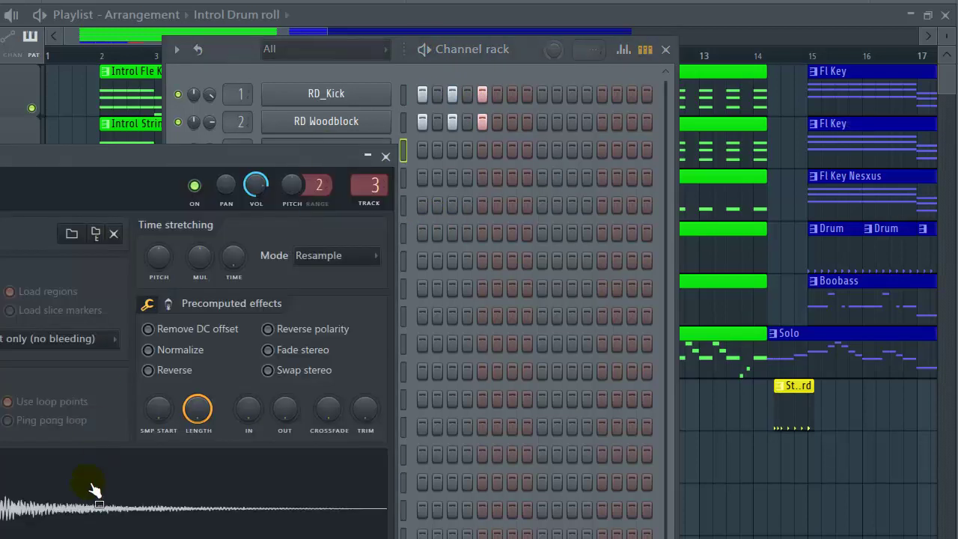
{"action": "left_click", "coordinate": [95, 490]}
{"action": "left_click", "coordinate": [386, 155]}
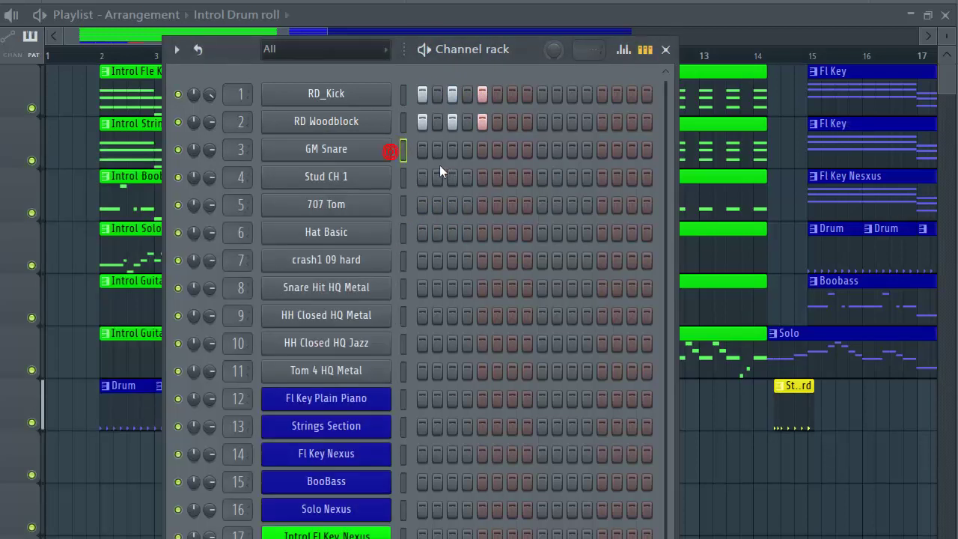
{"action": "left_click", "coordinate": [423, 151]}
{"action": "left_click", "coordinate": [438, 150]}
{"action": "left_click", "coordinate": [453, 151]}
{"action": "left_click", "coordinate": [483, 150]}
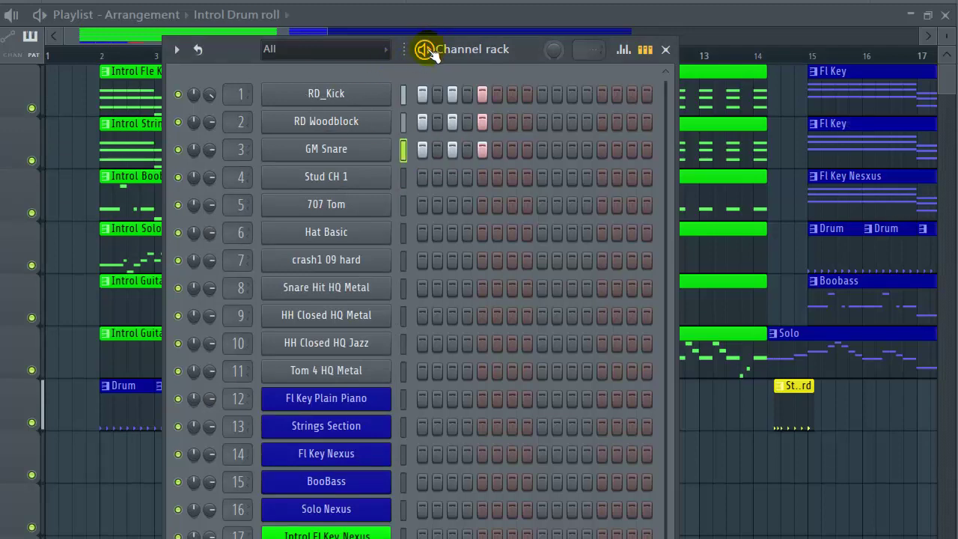
Check the Stud CH 1 sample, program its hits on steps 1, 3 and 5, and play back the pattern briefly.
{"action": "left_click", "coordinate": [335, 179]}
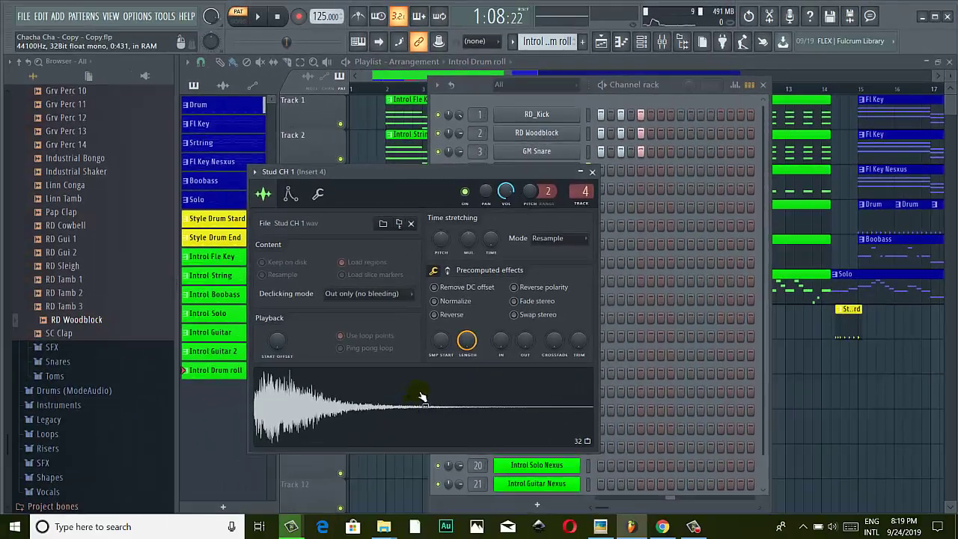
{"action": "left_click", "coordinate": [592, 171]}
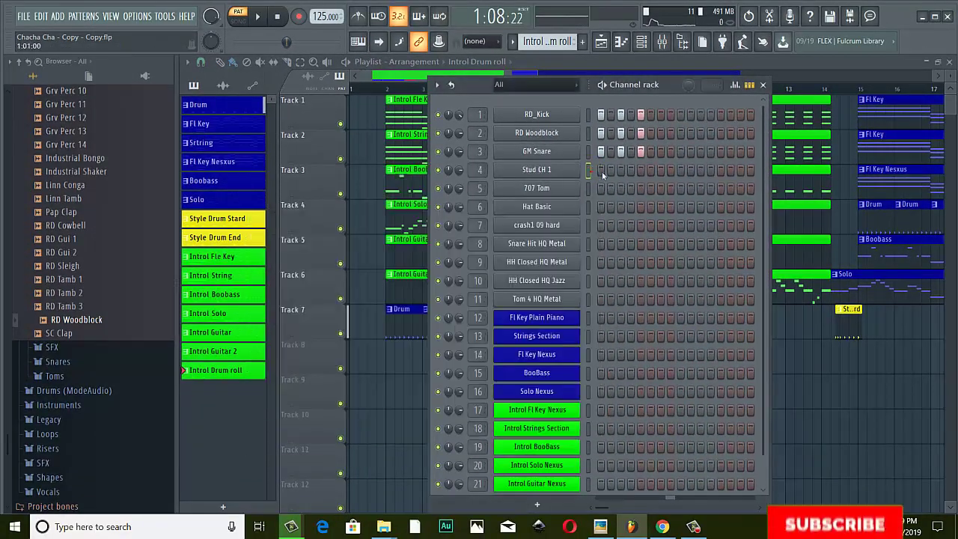
{"action": "left_click", "coordinate": [602, 171]}
{"action": "left_click", "coordinate": [620, 171]}
{"action": "left_click", "coordinate": [640, 170]}
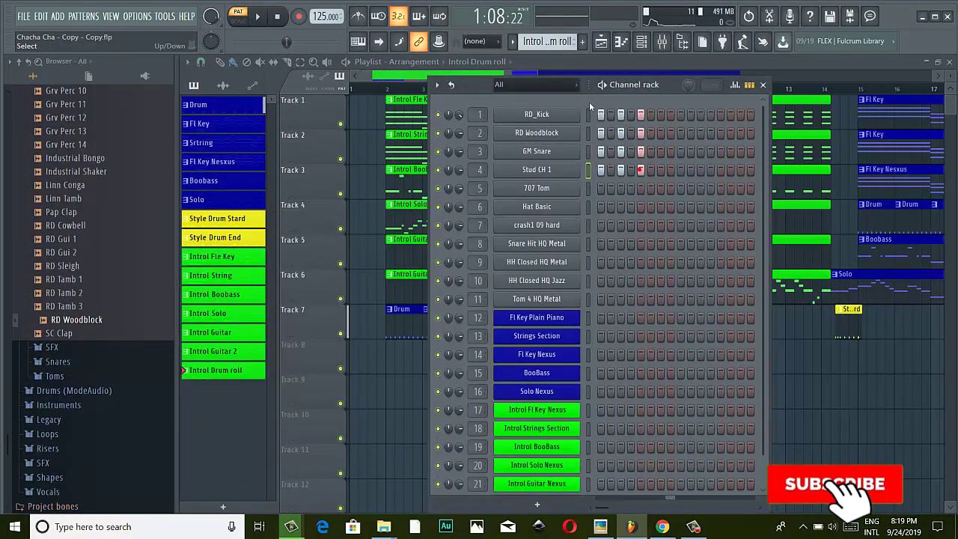
{"action": "key", "text": "space"}
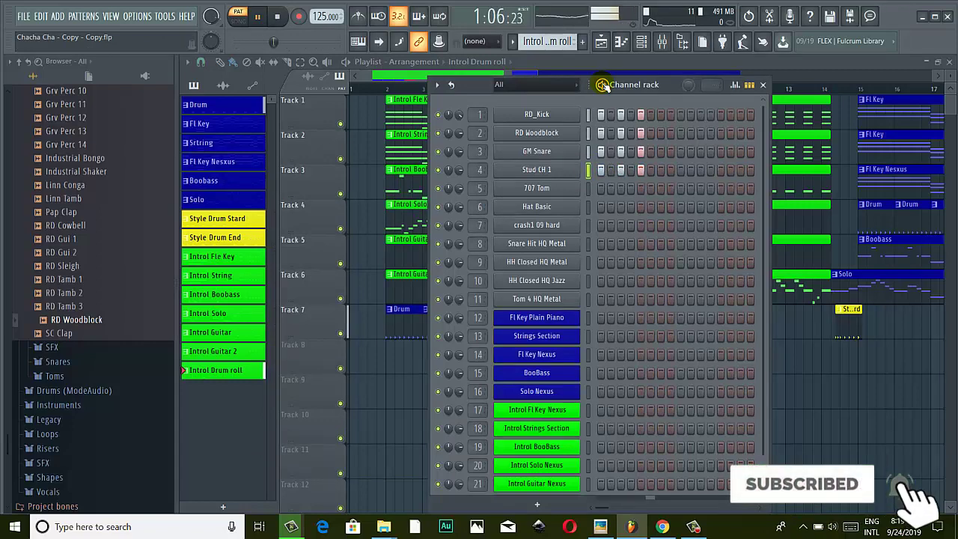
{"action": "key", "text": "space"}
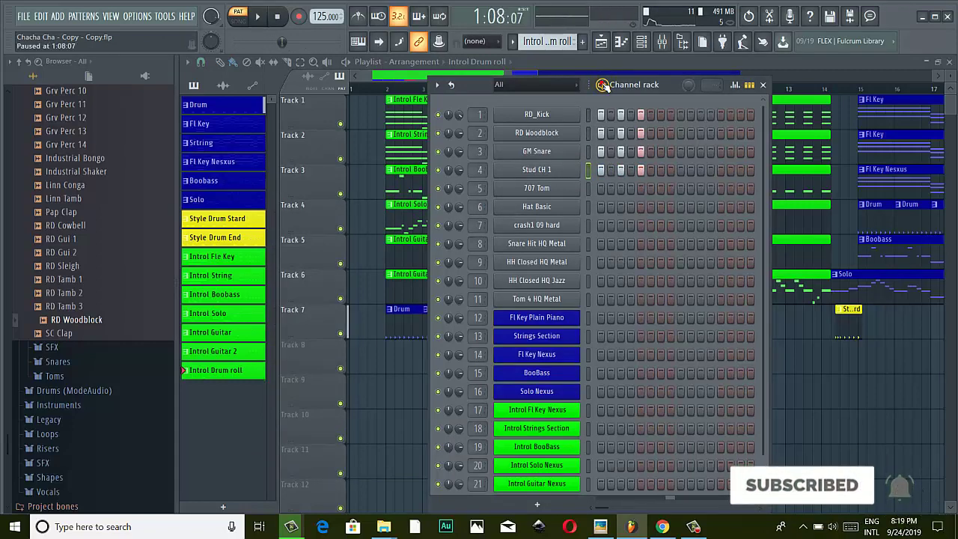
Check the 707 Tom sample and play the drum roll pattern again.
{"action": "left_click", "coordinate": [547, 188]}
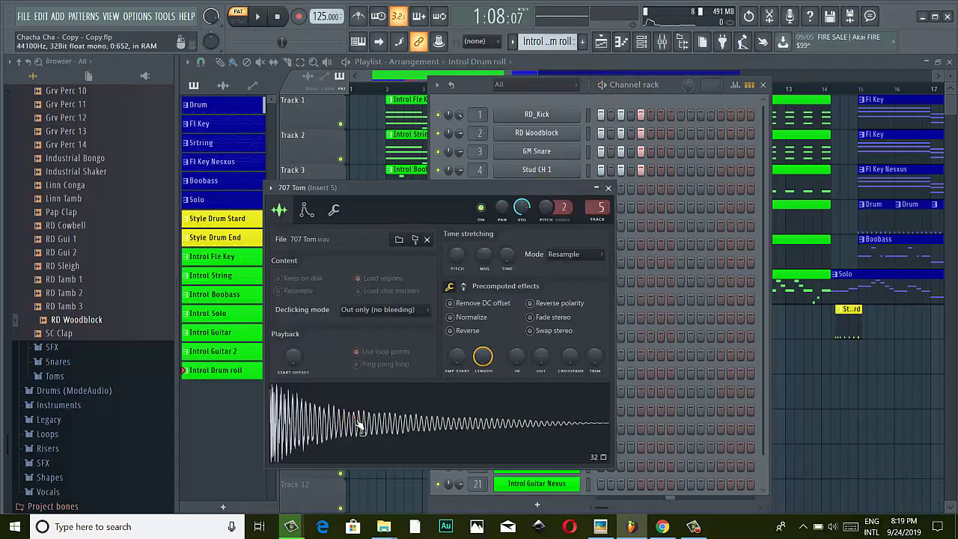
{"action": "left_click", "coordinate": [607, 188]}
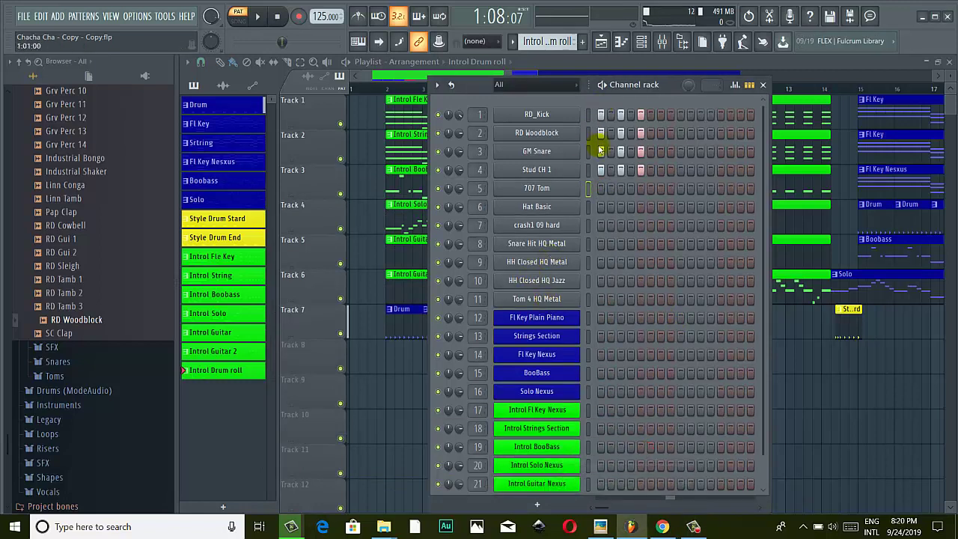
{"action": "left_click", "coordinate": [603, 86]}
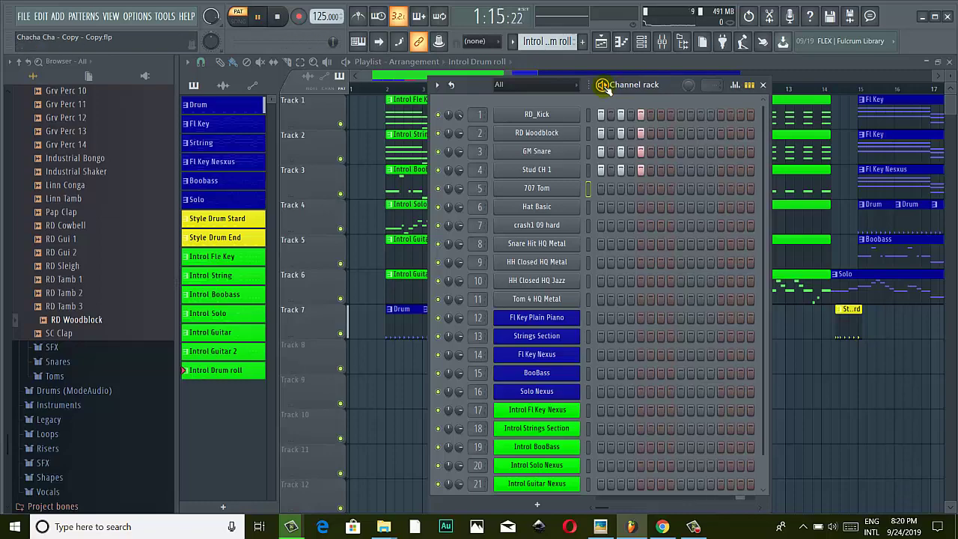
Stop playback and check the Hat Basic, Snare Hit HQ Metal and HH Closed HQ Jazz samples in the channel rack.
{"action": "left_click", "coordinate": [603, 86]}
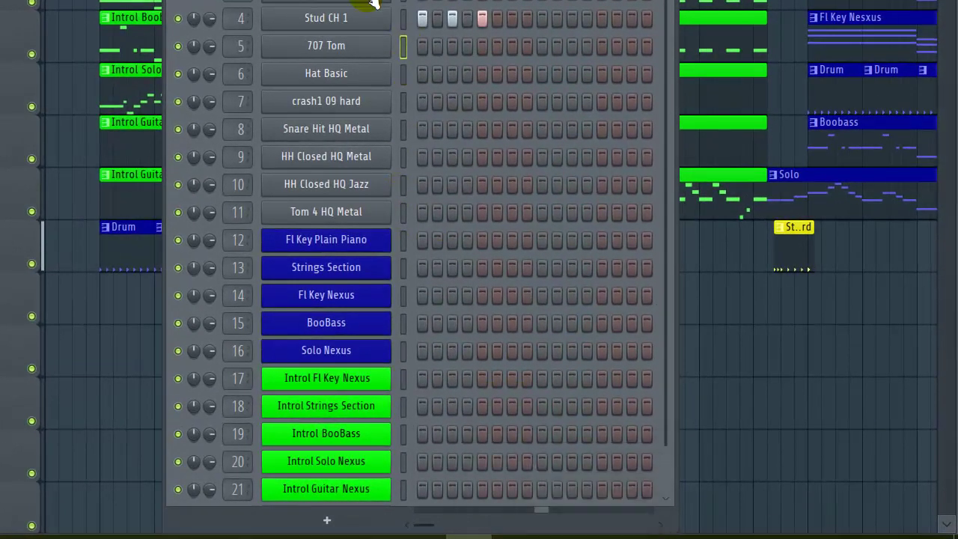
{"action": "left_click", "coordinate": [320, 77]}
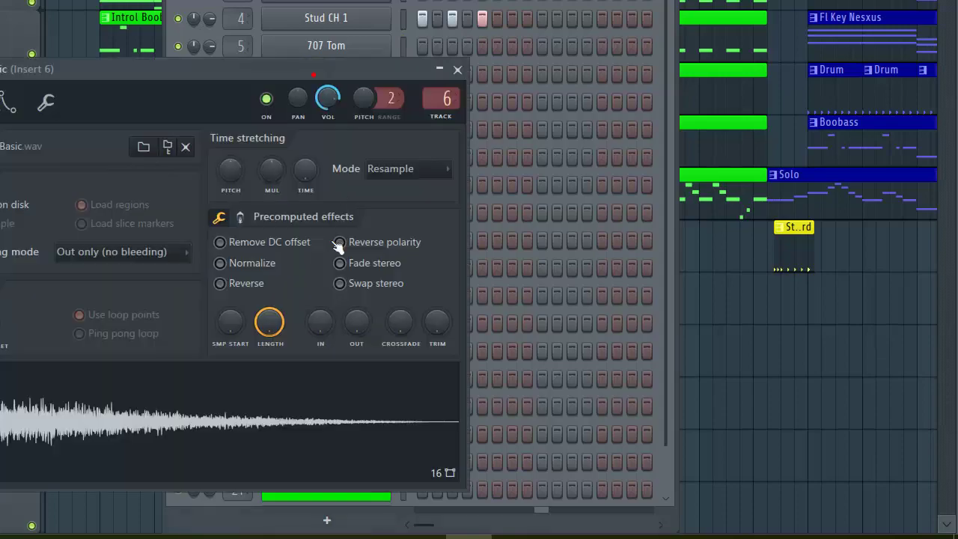
{"action": "left_click", "coordinate": [457, 70]}
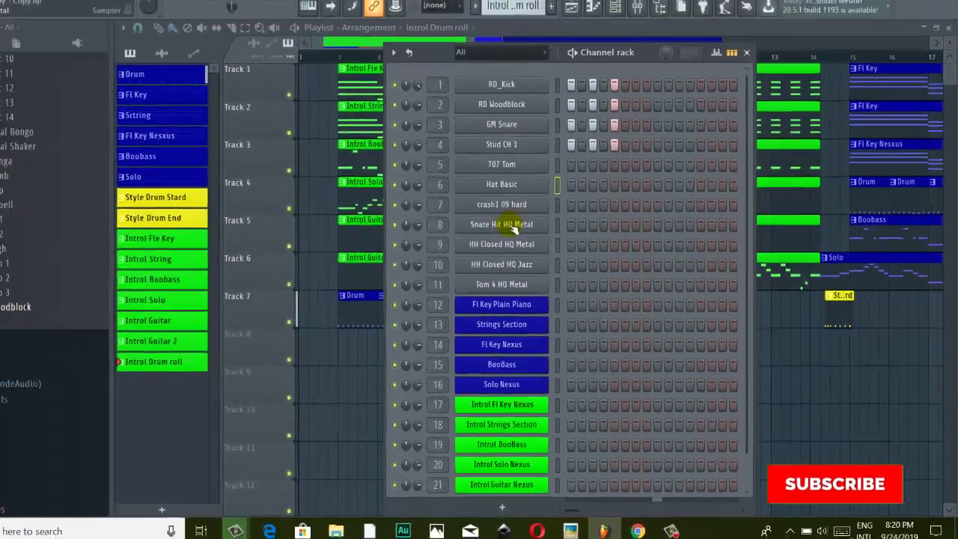
{"action": "left_click", "coordinate": [351, 128]}
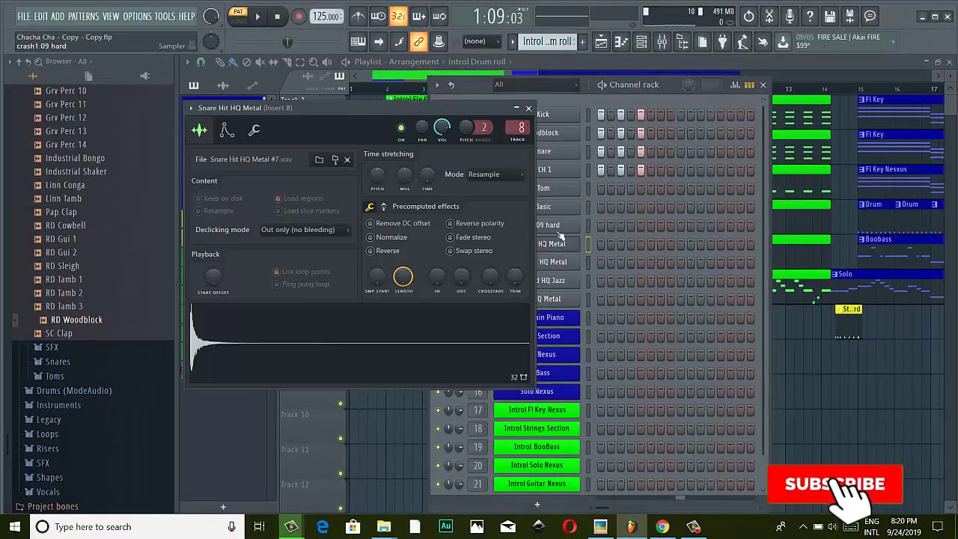
{"action": "left_click", "coordinate": [528, 110]}
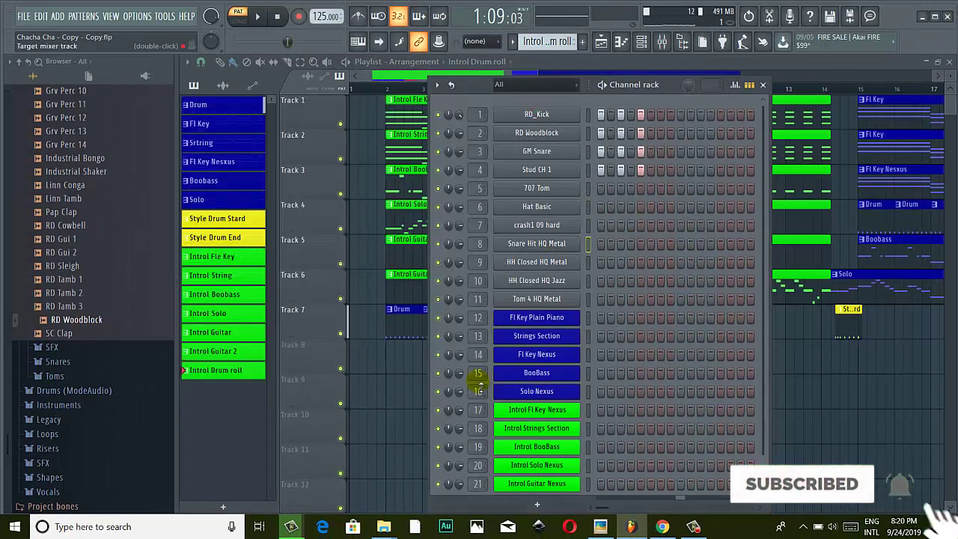
{"action": "left_click", "coordinate": [542, 285]}
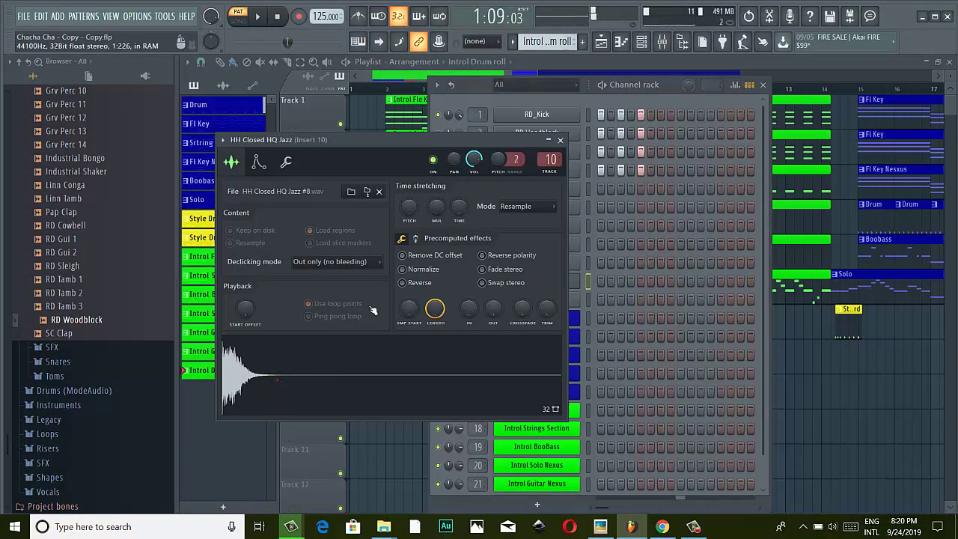
{"action": "left_click", "coordinate": [559, 140]}
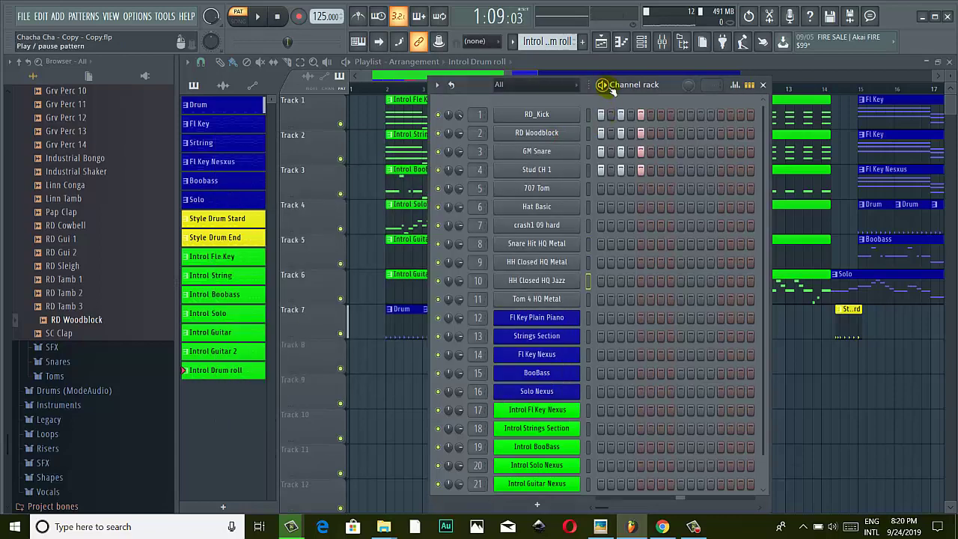
Play the drum roll pattern briefly, program 707 Tom hits on steps 1, 3 and 5, and play it back.
{"action": "key", "text": "space"}
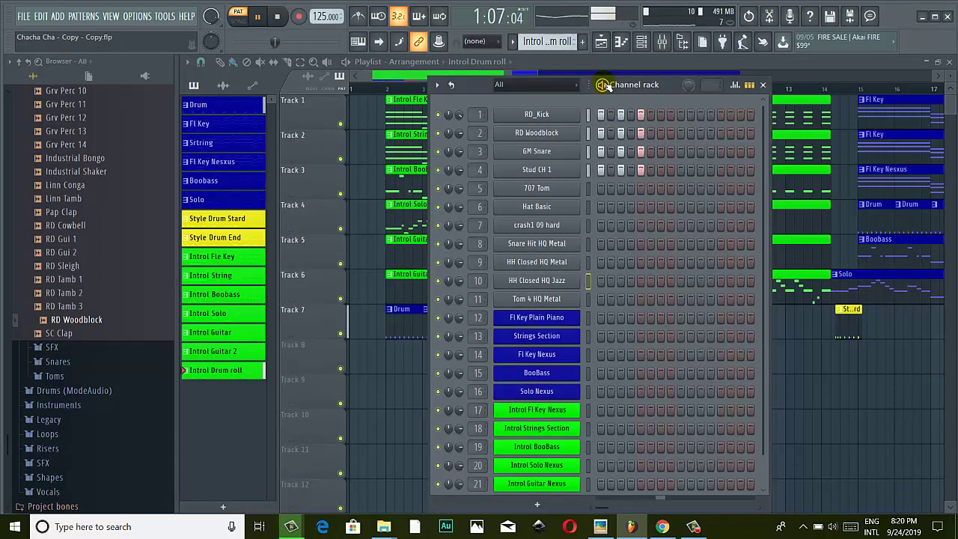
{"action": "key", "text": "space"}
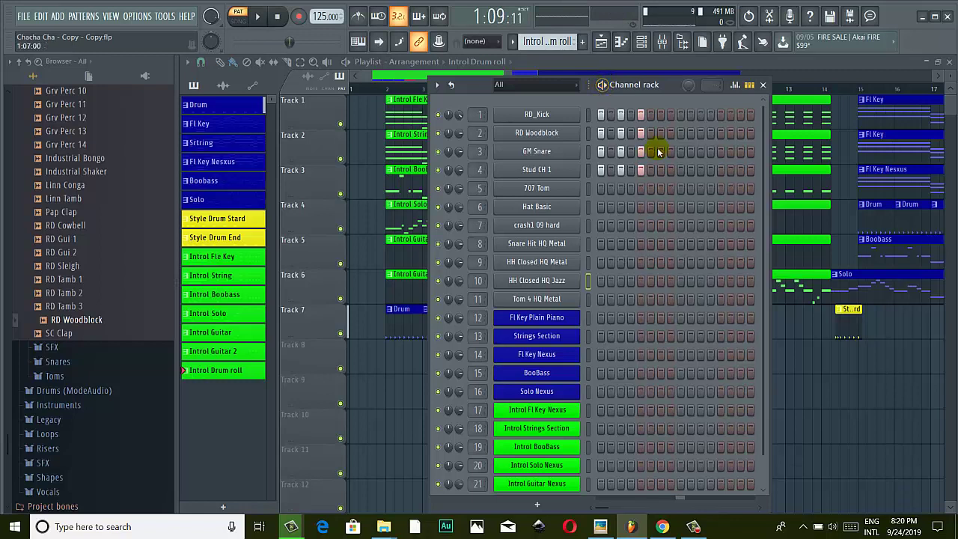
{"action": "left_click", "coordinate": [601, 189]}
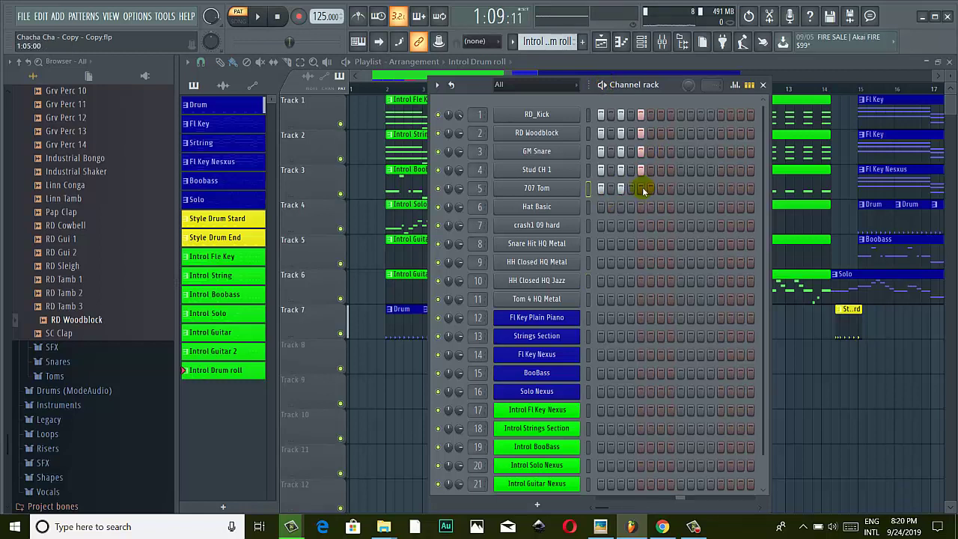
{"action": "key", "text": "space"}
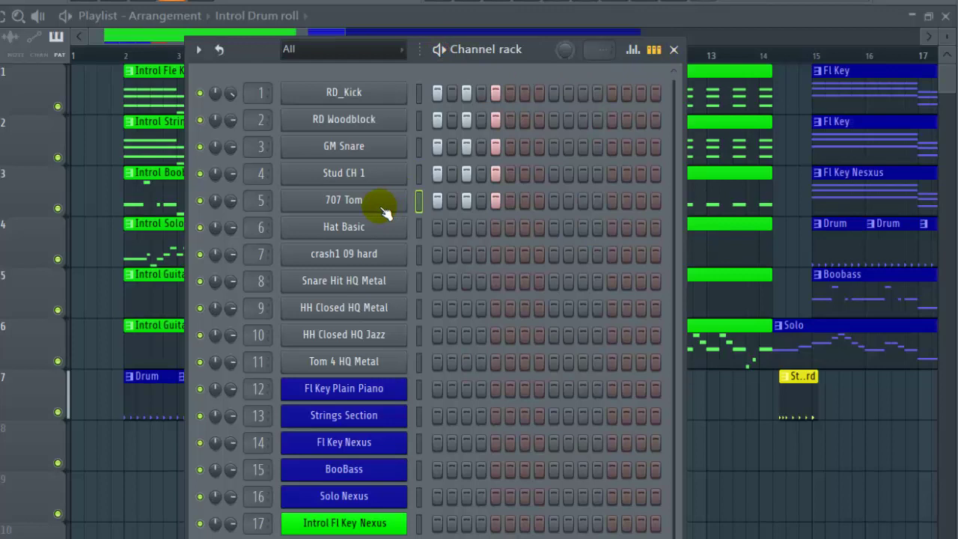
Check the Snare Hit HQ Metal and RD Woodblock samples, and clear the RD Woodblock hits on steps 1, 3 and 5.
{"action": "left_click", "coordinate": [352, 283]}
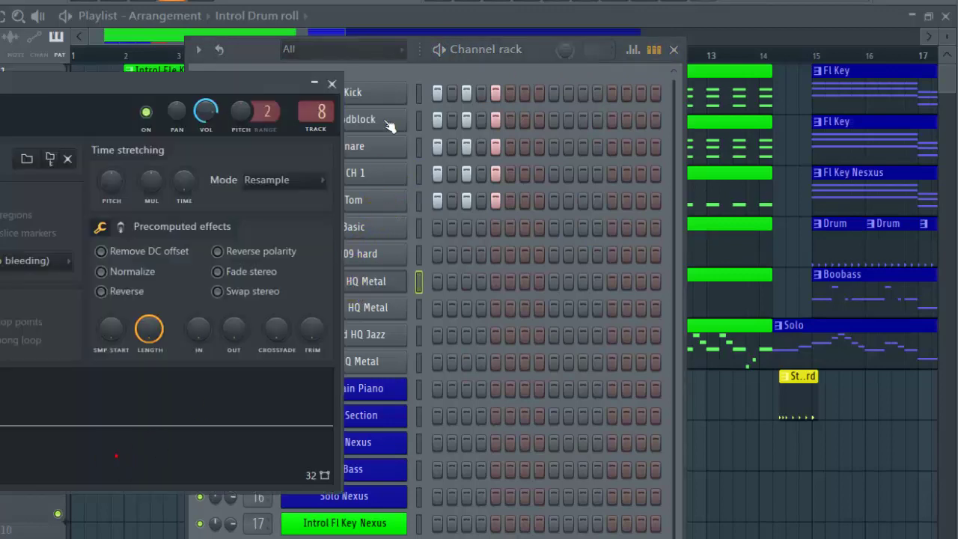
{"action": "left_click", "coordinate": [331, 83]}
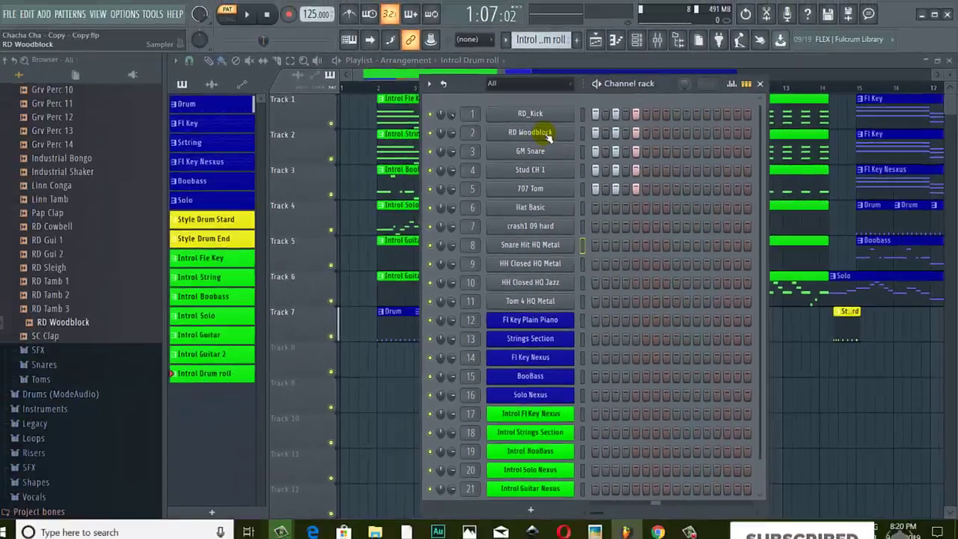
{"action": "left_click", "coordinate": [367, 120]}
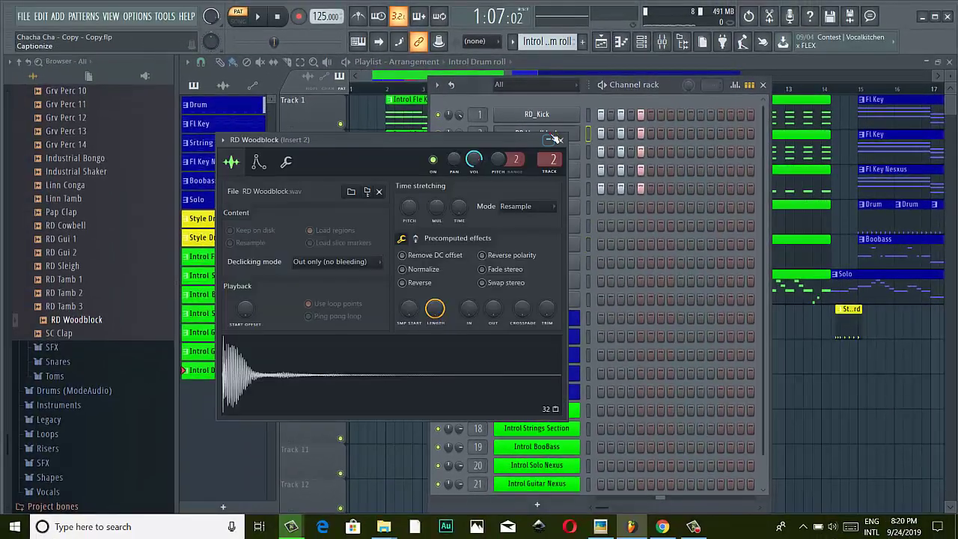
{"action": "left_click", "coordinate": [234, 413]}
{"action": "left_click", "coordinate": [560, 140]}
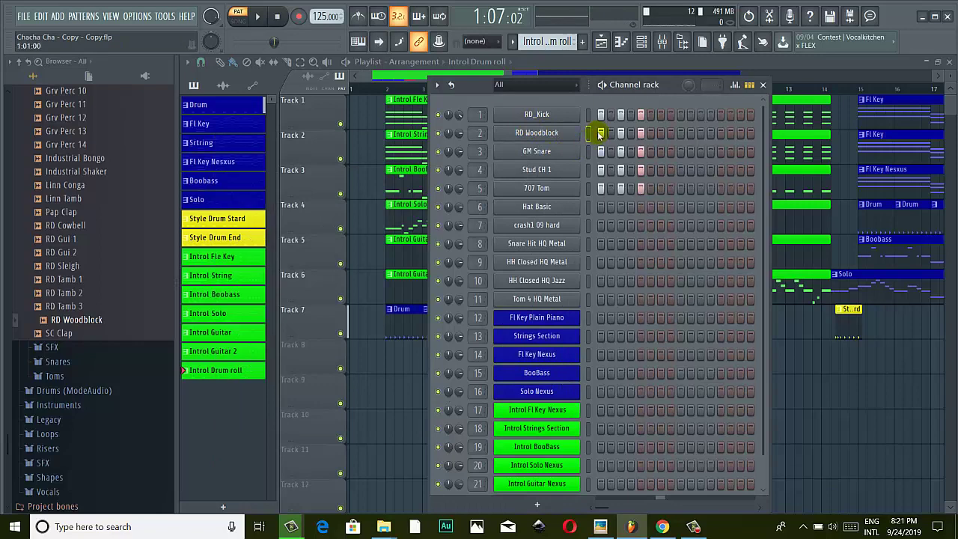
{"action": "scroll", "coordinate": [509, 329], "scroll_direction": "down", "scroll_amount": 1}
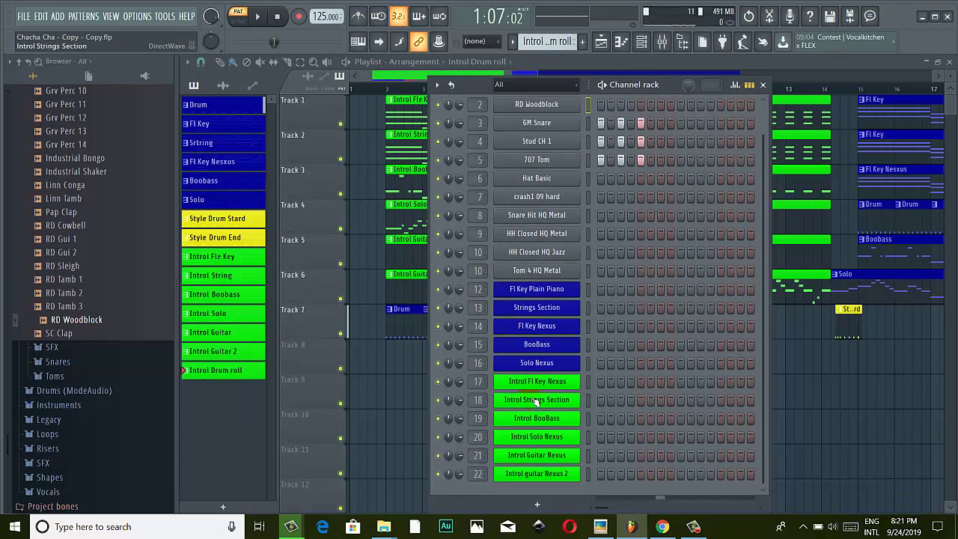
Preview RD Woodblock and RD Cowbell in the browser, and add RD Woodblock as a new channel routed to mixer track 23.
{"action": "left_click", "coordinate": [60, 322]}
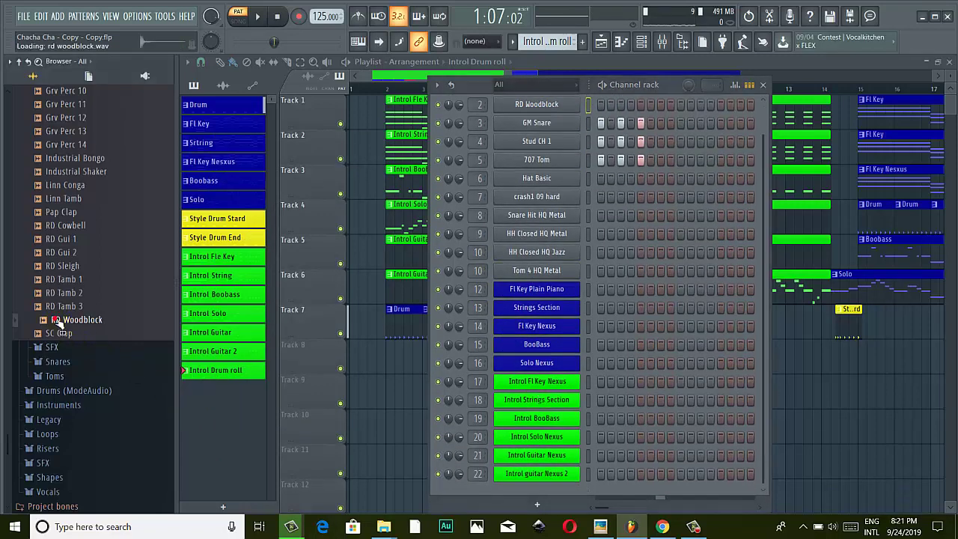
{"action": "left_click_drag", "start_coordinate": [58, 321], "coordinate": [142, 369]}
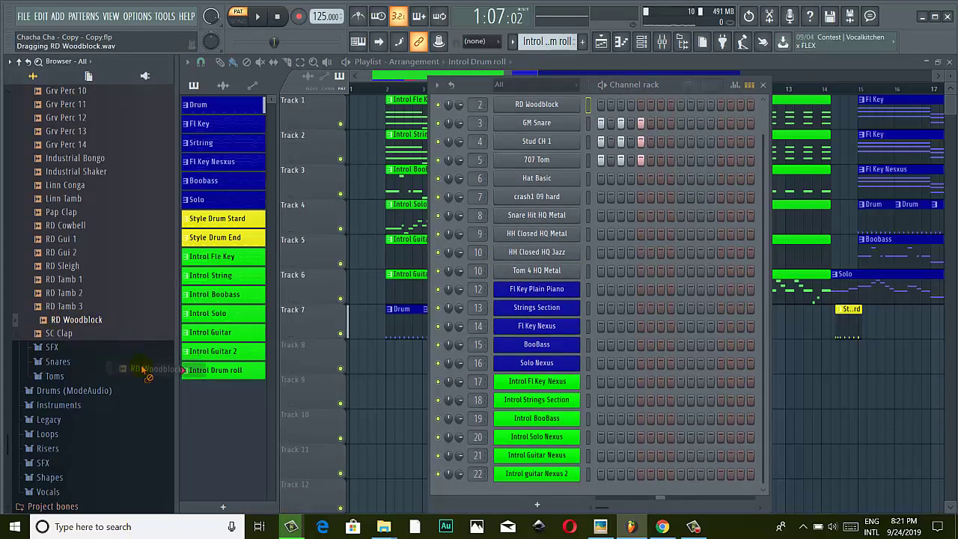
{"action": "left_click_drag", "start_coordinate": [195, 443], "coordinate": [73, 321]}
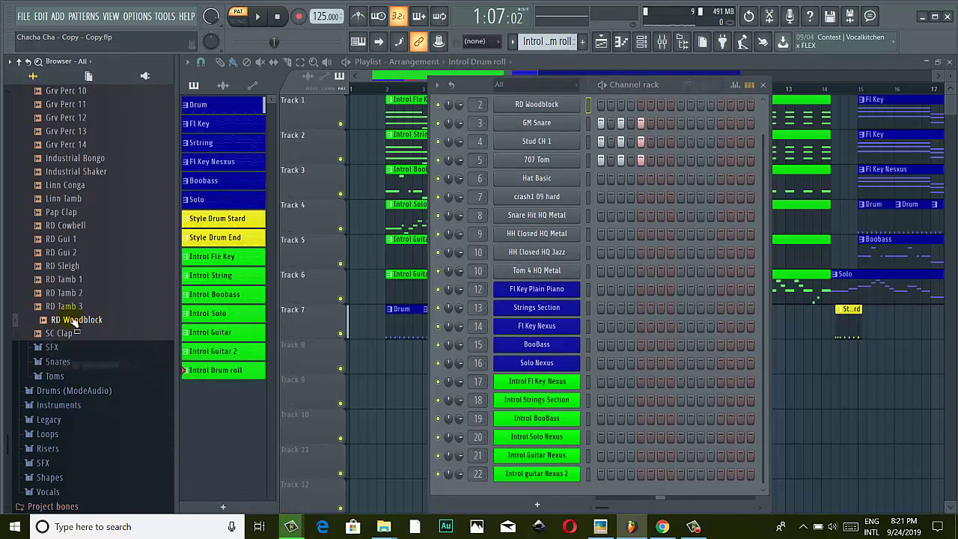
{"action": "left_click", "coordinate": [68, 226]}
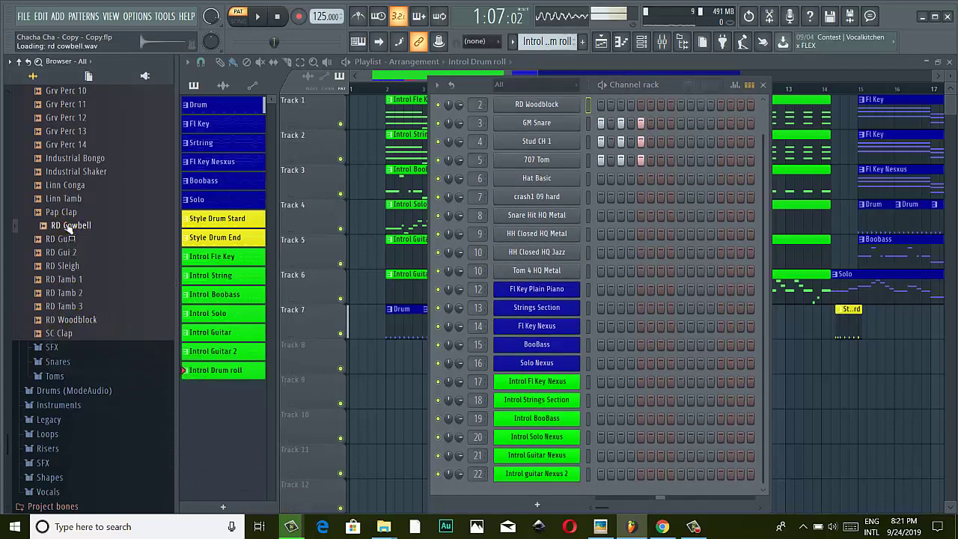
{"action": "left_click", "coordinate": [73, 320]}
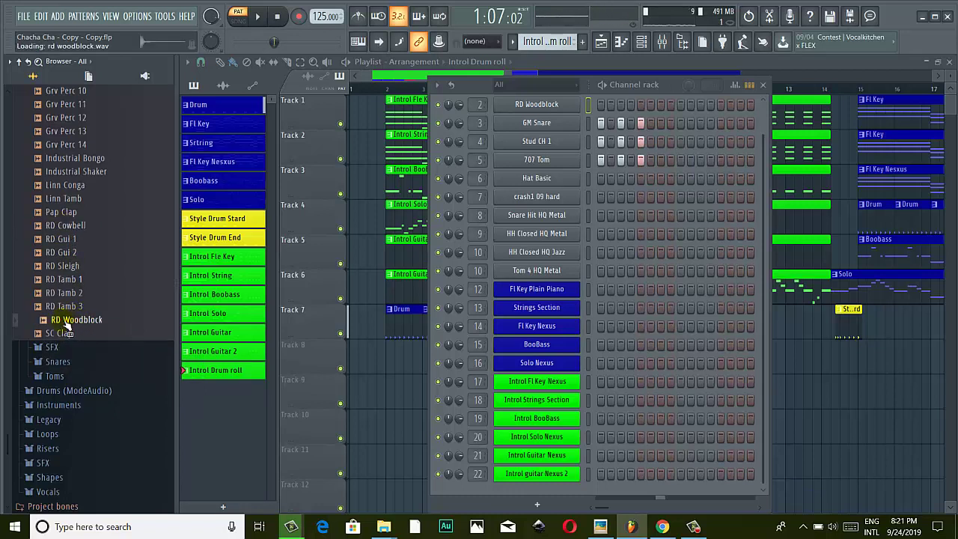
{"action": "left_click_drag", "start_coordinate": [68, 329], "coordinate": [531, 492]}
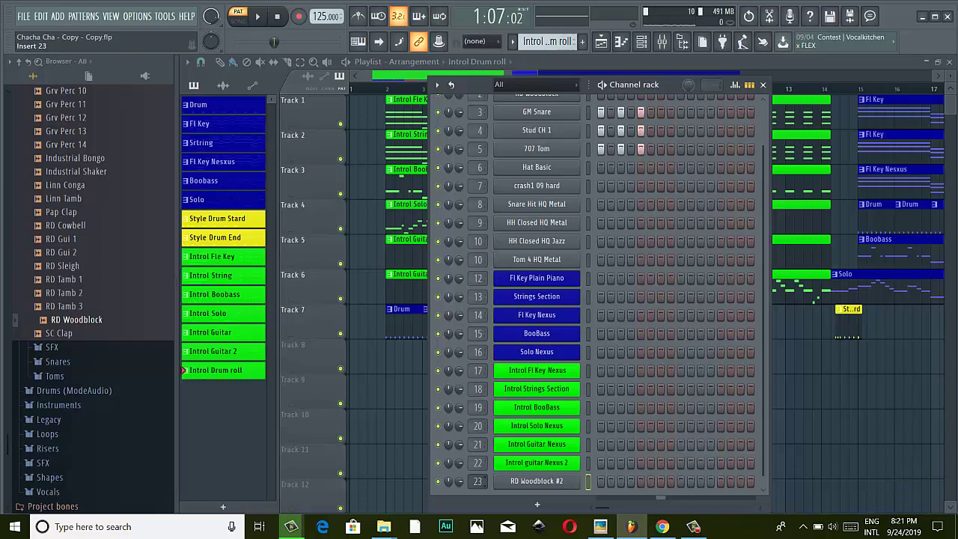
Compare the sound of the new RD Woodblock #2 channel with the original RD Woodblock channel.
{"action": "left_click", "coordinate": [539, 482]}
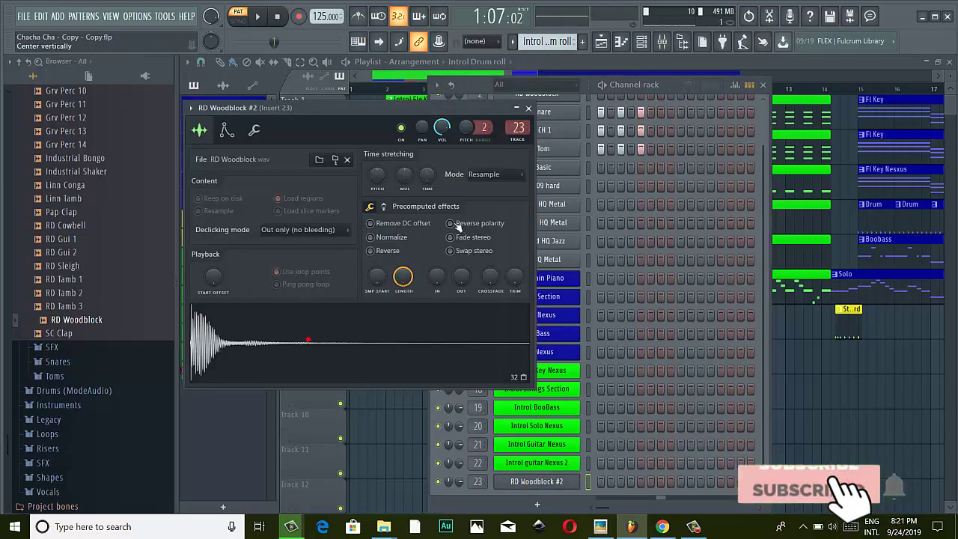
{"action": "left_click", "coordinate": [527, 108]}
{"action": "scroll", "coordinate": [546, 193], "scroll_direction": "up", "scroll_amount": 2}
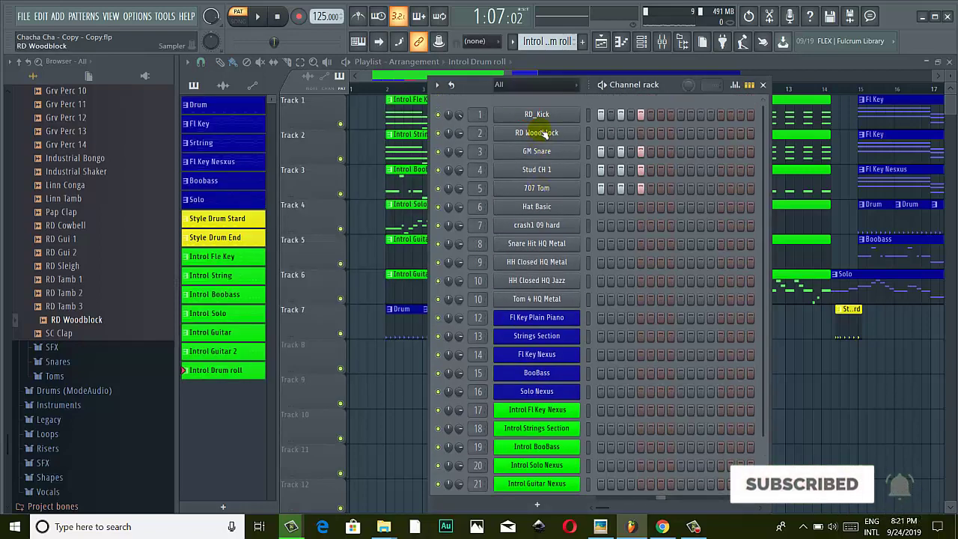
{"action": "left_click", "coordinate": [544, 132]}
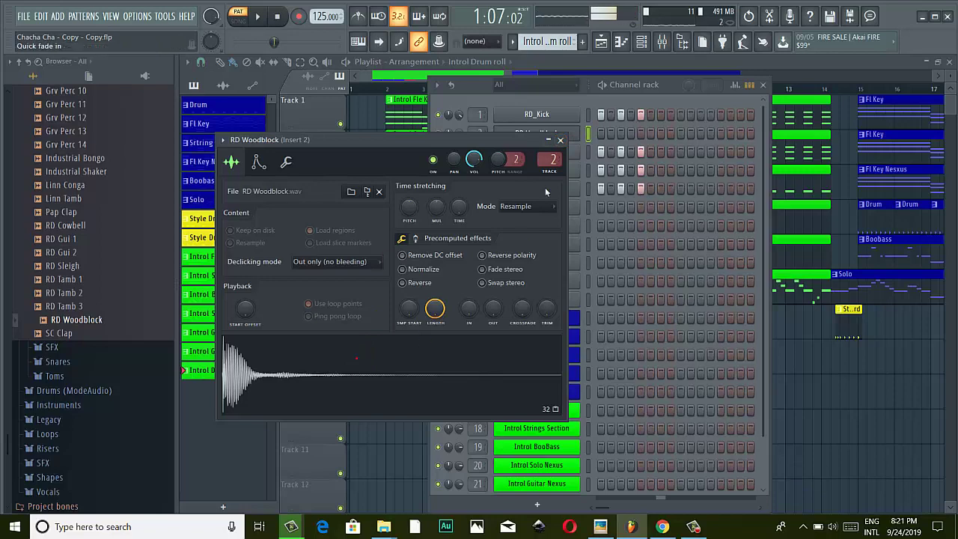
{"action": "left_click", "coordinate": [561, 141]}
{"action": "scroll", "coordinate": [573, 386], "scroll_direction": "down", "scroll_amount": 2}
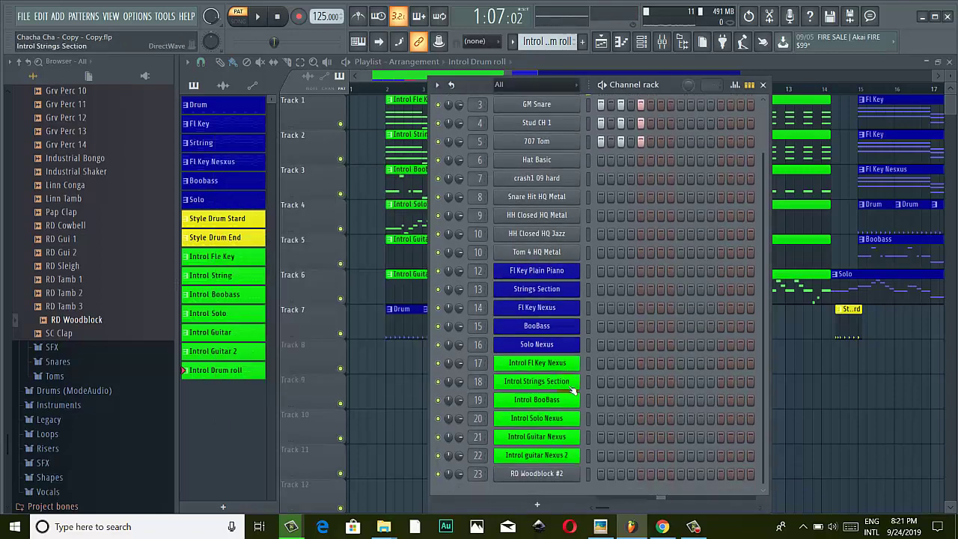
Raise the volume fader of mixer track Insert 23 to the top of its range.
{"action": "left_click", "coordinate": [663, 42]}
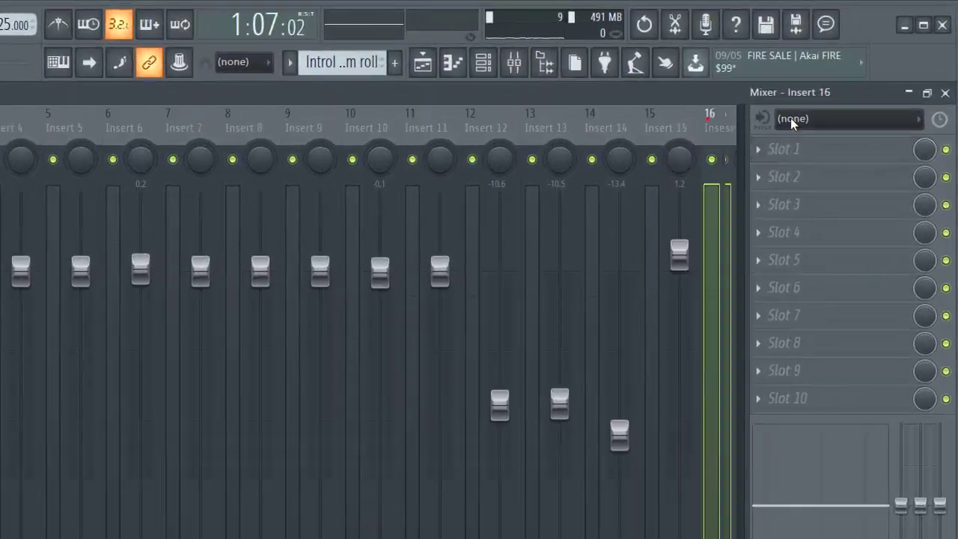
{"action": "scroll", "coordinate": [721, 128], "scroll_direction": "down", "scroll_amount": 3}
{"action": "left_click", "coordinate": [721, 128]}
{"action": "left_click", "coordinate": [458, 129]}
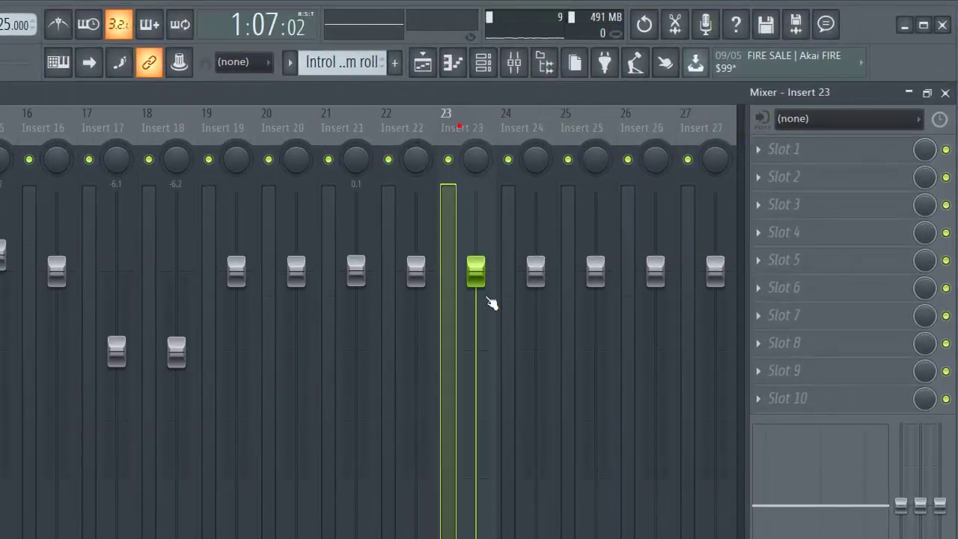
{"action": "left_click_drag", "start_coordinate": [478, 273], "coordinate": [477, 194]}
Load Fruity Parametric EQ 2 into effect slot 1 of Insert 23 and close its editor.
{"action": "left_click", "coordinate": [813, 154]}
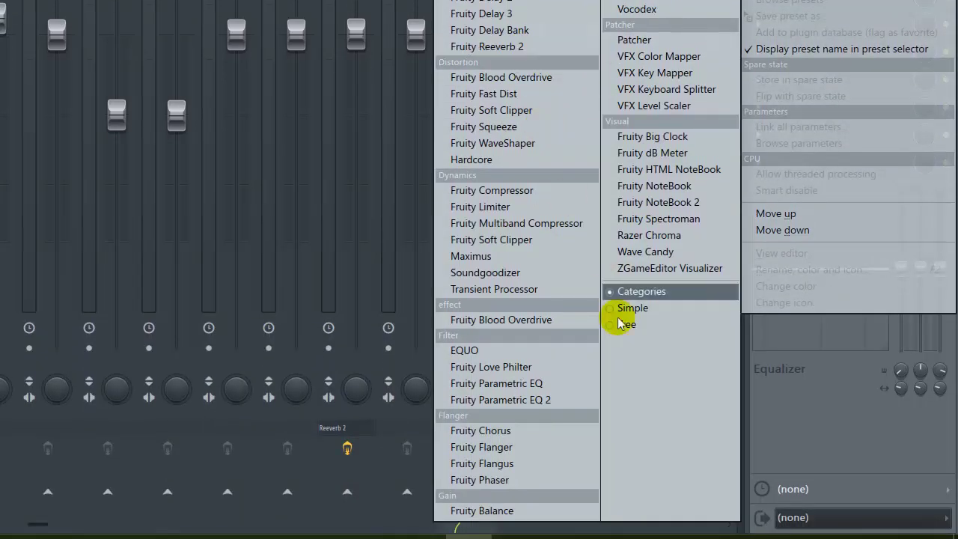
{"action": "left_click", "coordinate": [551, 398]}
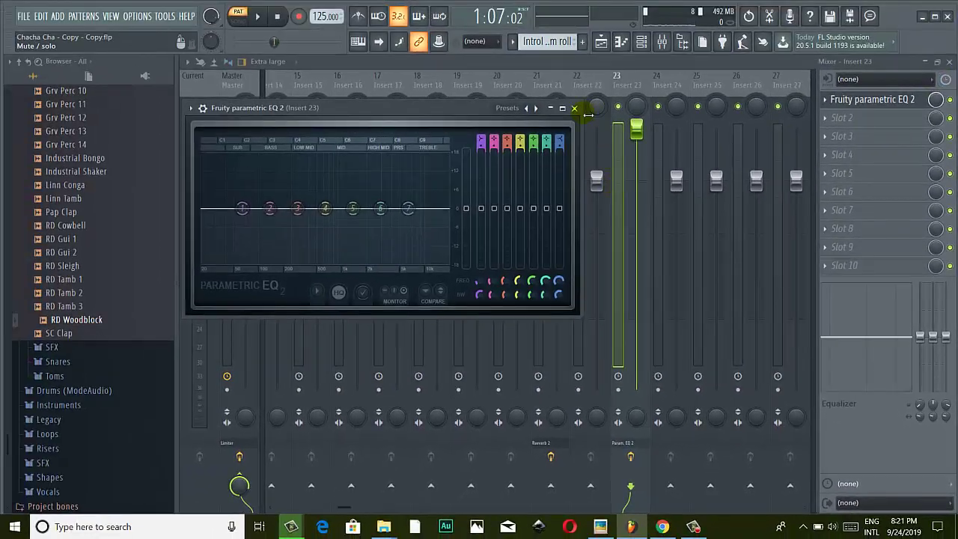
{"action": "left_click", "coordinate": [583, 103]}
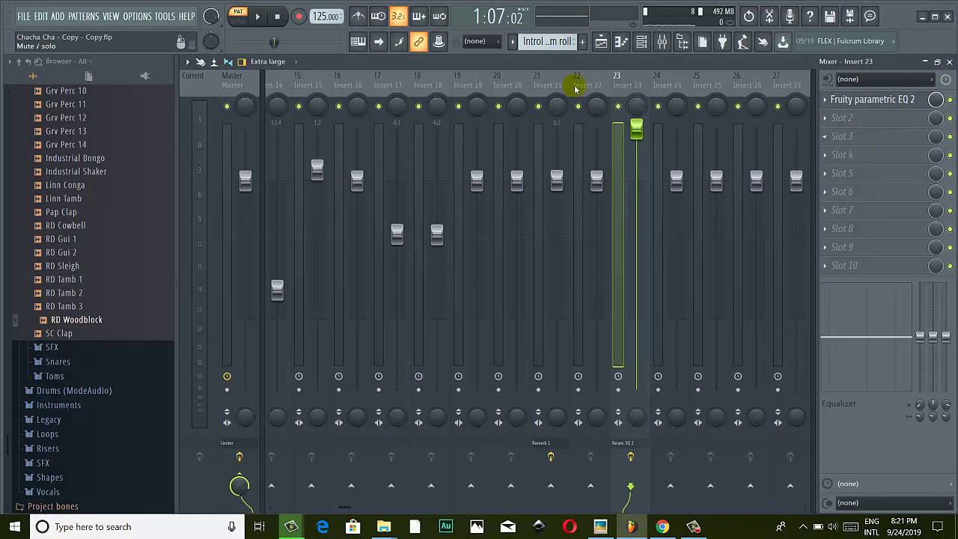
Examine the Fruity Parametric EQ 2 curve on Insert 2, including its band 4 peak.
{"action": "scroll", "coordinate": [549, 224], "scroll_direction": "up", "scroll_amount": 5}
{"action": "left_click", "coordinate": [272, 110]}
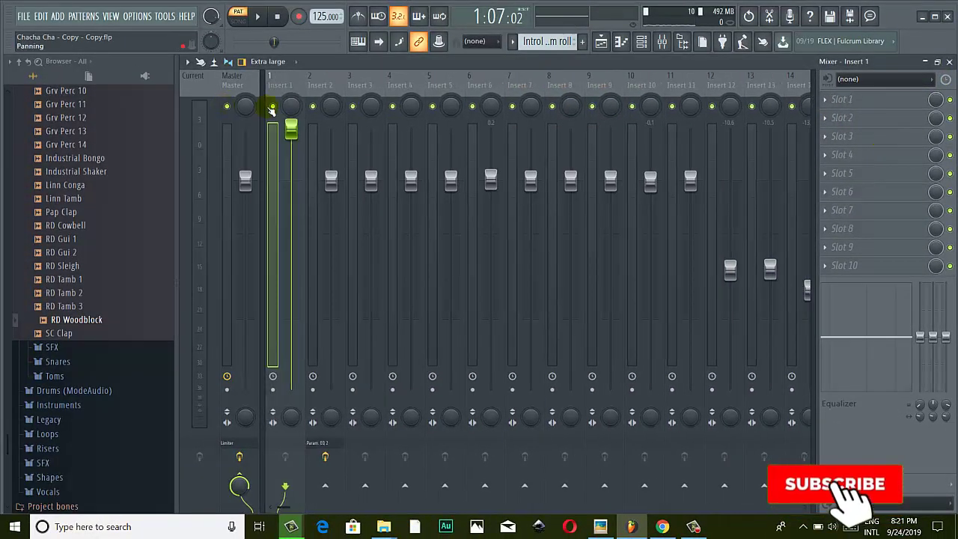
{"action": "left_click", "coordinate": [323, 84]}
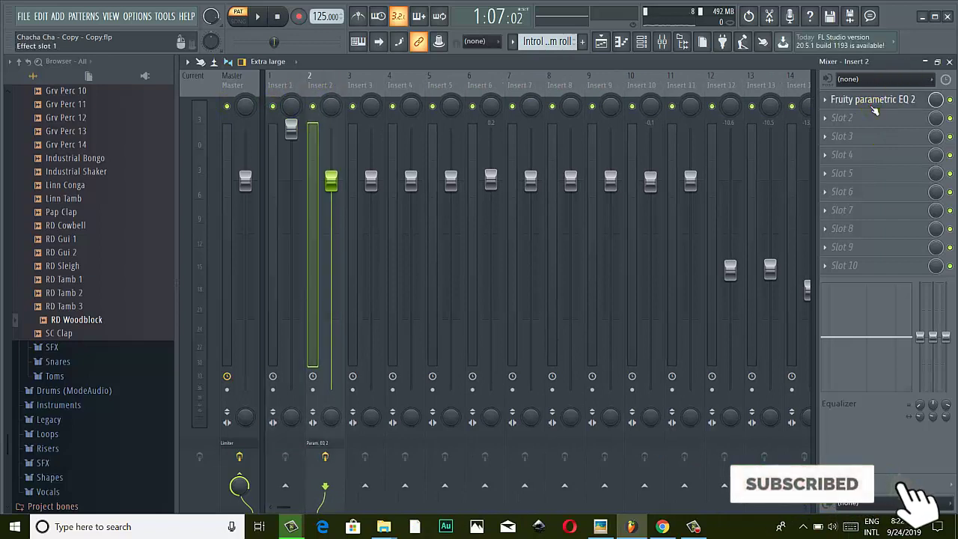
{"action": "left_click", "coordinate": [871, 103]}
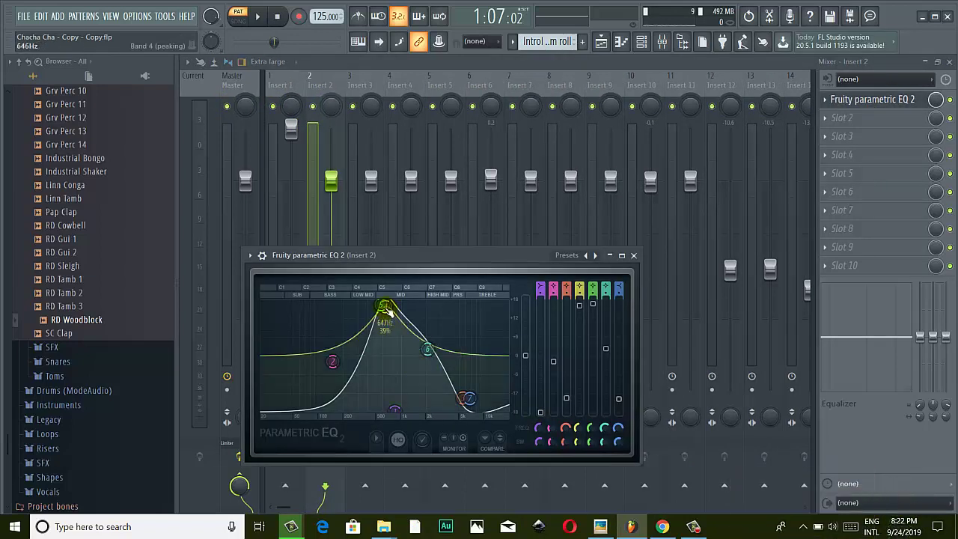
{"action": "left_click_drag", "start_coordinate": [388, 310], "coordinate": [386, 308]}
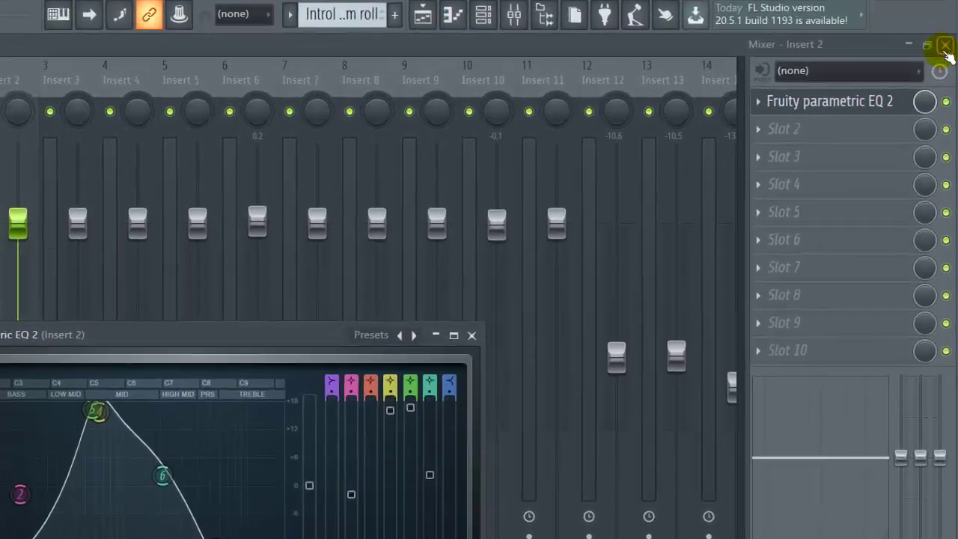
Boost bands 5 and 4 of the Fruity Parametric EQ 2 on Insert 23 to about 18 dB around 600 Hz.
{"action": "left_click", "coordinate": [949, 66]}
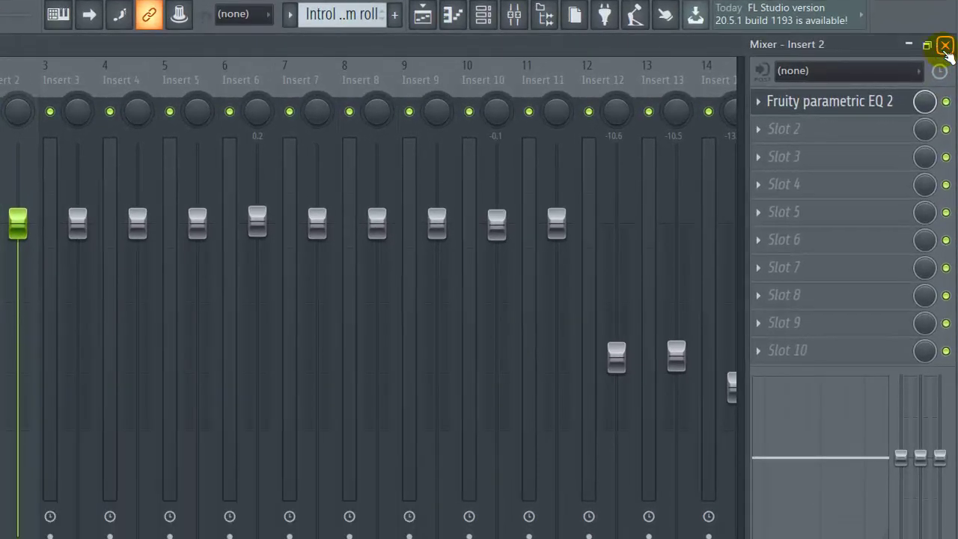
{"action": "left_click", "coordinate": [662, 77]}
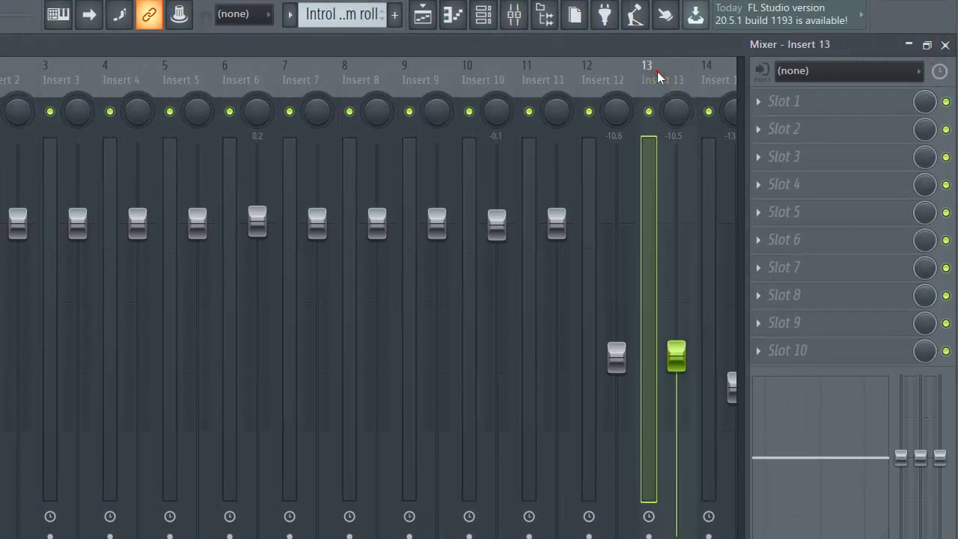
{"action": "key", "text": "Right"}
{"action": "key", "text": "Right"}
{"action": "key", "text": "Right"}
{"action": "key", "text": "Right"}
{"action": "key", "text": "Right"}
{"action": "key", "text": "Right"}
{"action": "key", "text": "Right"}
{"action": "key", "text": "Right"}
{"action": "key", "text": "Right"}
{"action": "key", "text": "Right"}
{"action": "key", "text": "Right"}
{"action": "key", "text": "Right"}
{"action": "key", "text": "Right"}
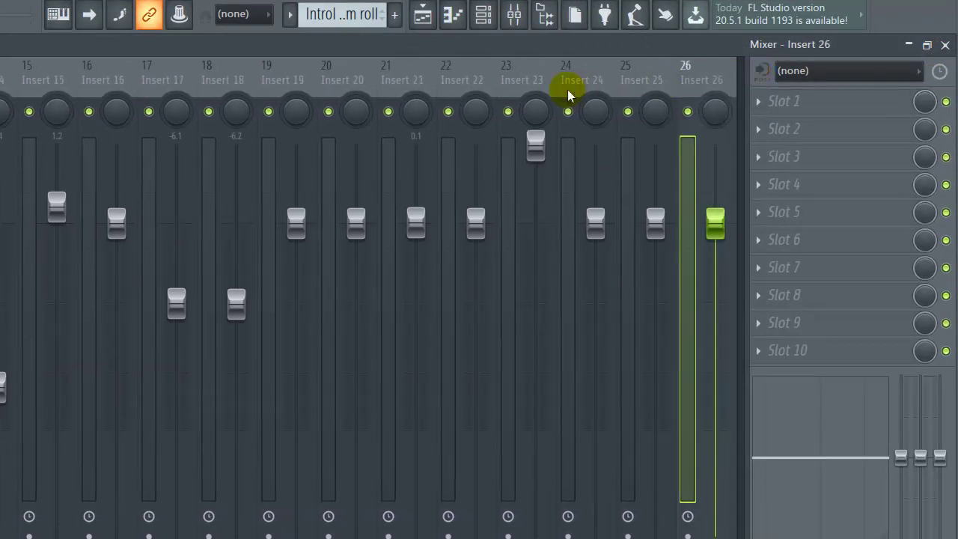
{"action": "left_click", "coordinate": [540, 80]}
{"action": "left_click", "coordinate": [858, 101]}
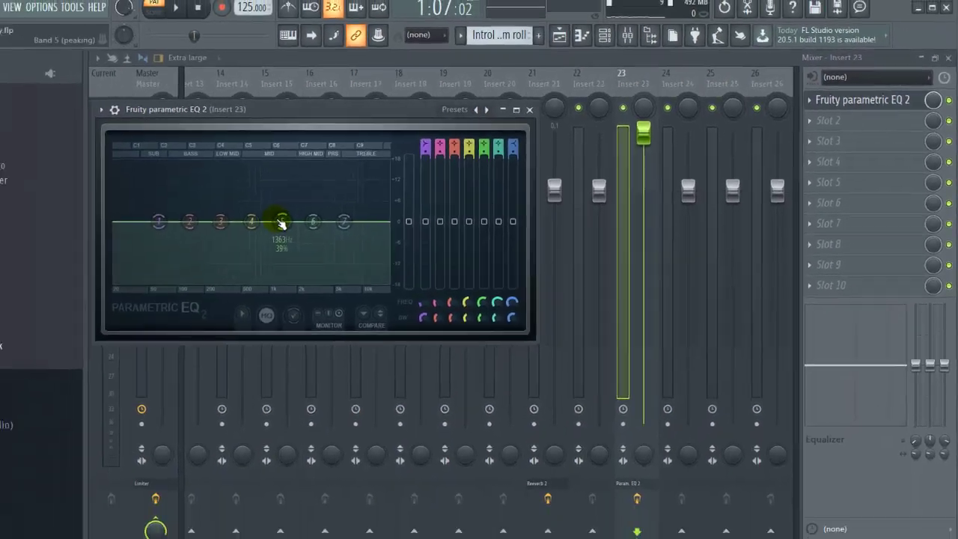
{"action": "left_click_drag", "start_coordinate": [50, 264], "coordinate": [25, 264]}
{"action": "left_click_drag", "start_coordinate": [327, 208], "coordinate": [323, 156]}
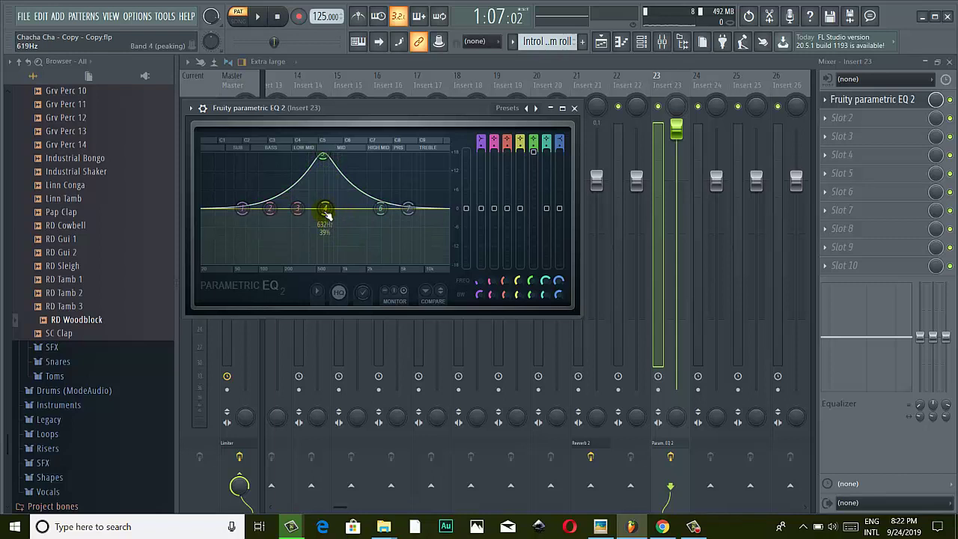
{"action": "left_click_drag", "start_coordinate": [325, 213], "coordinate": [323, 155]}
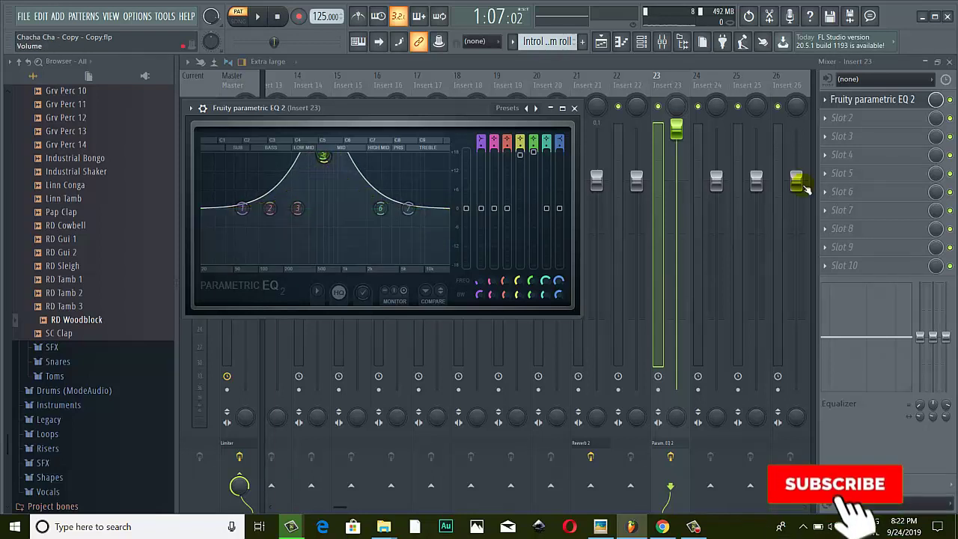
{"action": "left_click", "coordinate": [574, 107]}
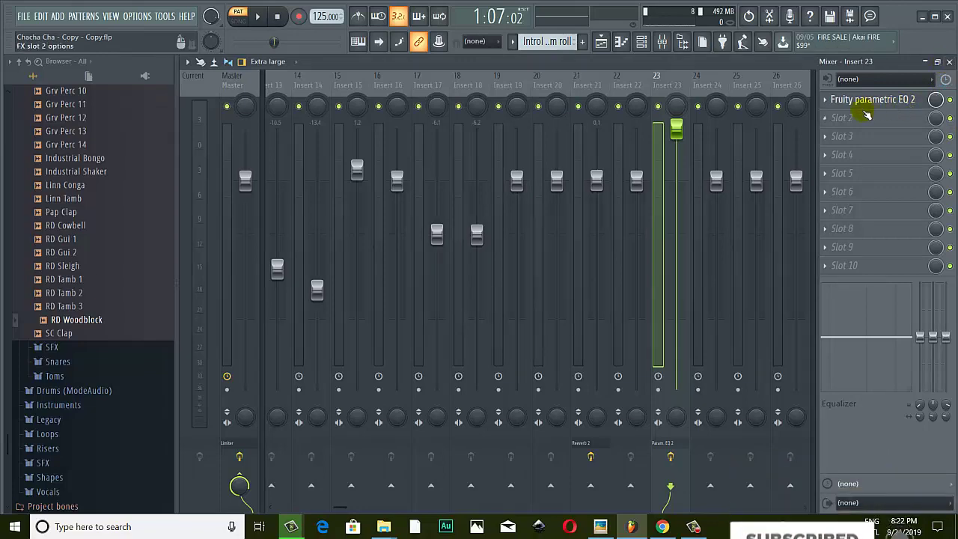
Load Fruity Reeverb 2 into effect slot 2 of Insert 23 and close the mixer and open plugin editors.
{"action": "left_click", "coordinate": [865, 115]}
{"action": "left_click", "coordinate": [658, 188]}
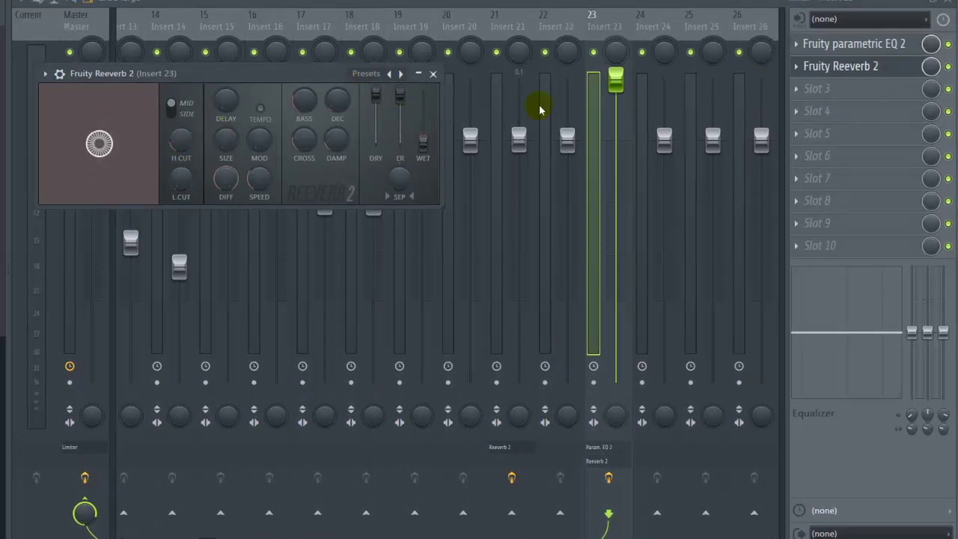
{"action": "left_click", "coordinate": [433, 74]}
{"action": "left_click", "coordinate": [953, 9]}
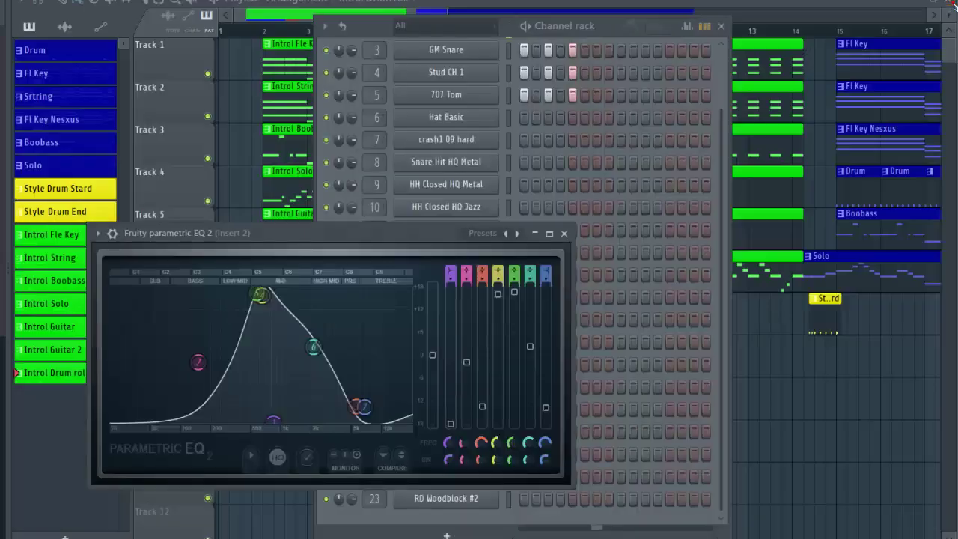
{"action": "left_click", "coordinate": [564, 233]}
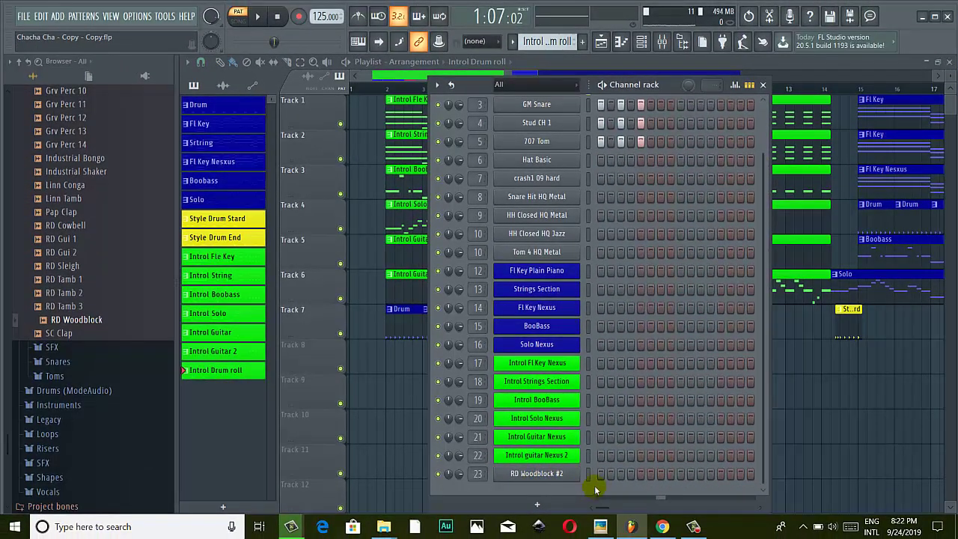
Place RD Woodblock #2 hits on steps 1, 3 and 5 of the Introl Drum roll pattern.
{"action": "left_click", "coordinate": [611, 473]}
{"action": "left_click", "coordinate": [620, 474]}
{"action": "left_click", "coordinate": [640, 473]}
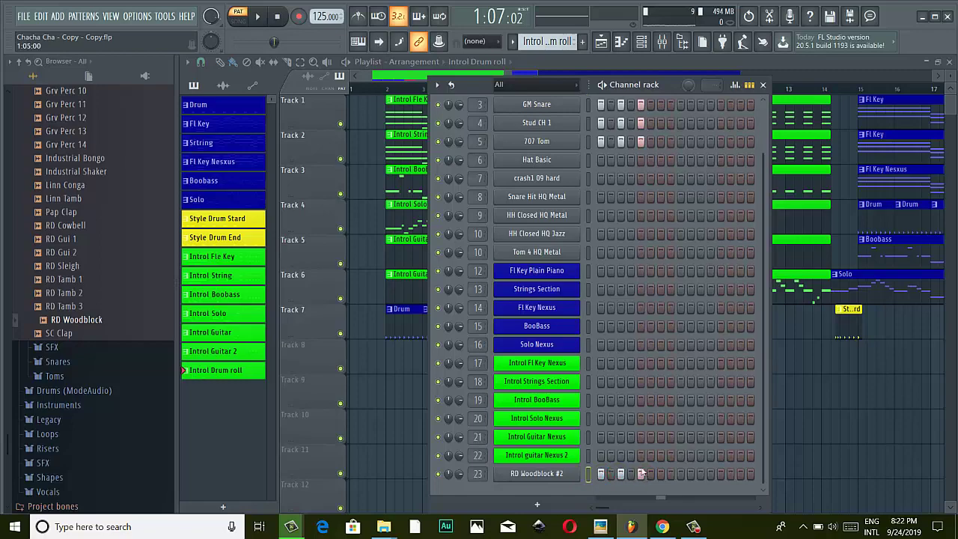
Delete the Fruity Reeverb 2 effect from slot 2 of mixer track Insert 23.
{"action": "scroll", "coordinate": [611, 250], "scroll_direction": "up", "scroll_amount": 2}
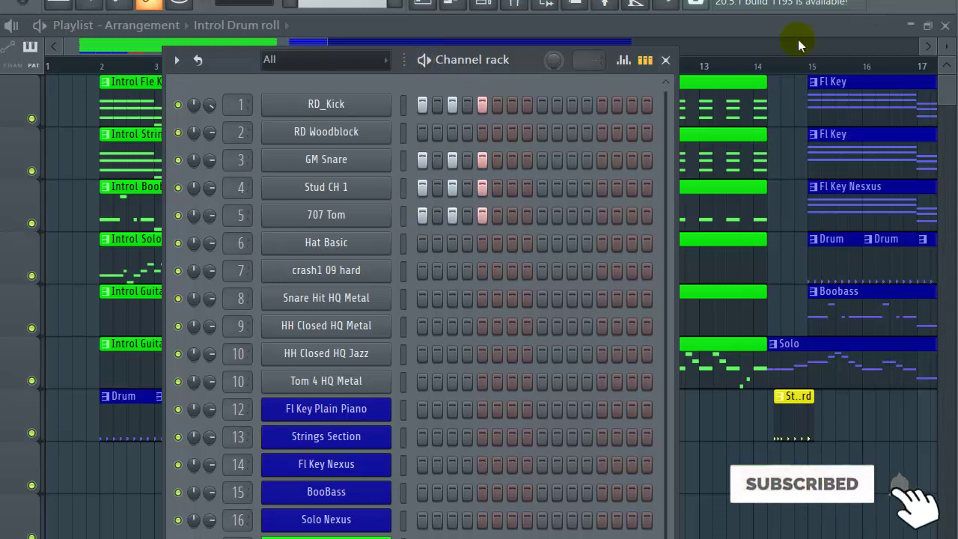
{"action": "left_click", "coordinate": [519, 4]}
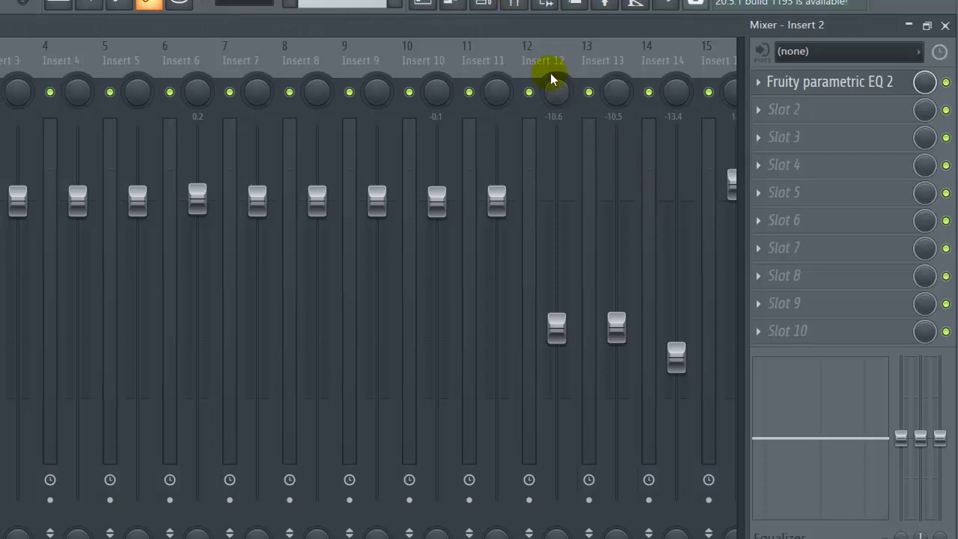
{"action": "left_click_drag", "start_coordinate": [501, 59], "coordinate": [759, 50]}
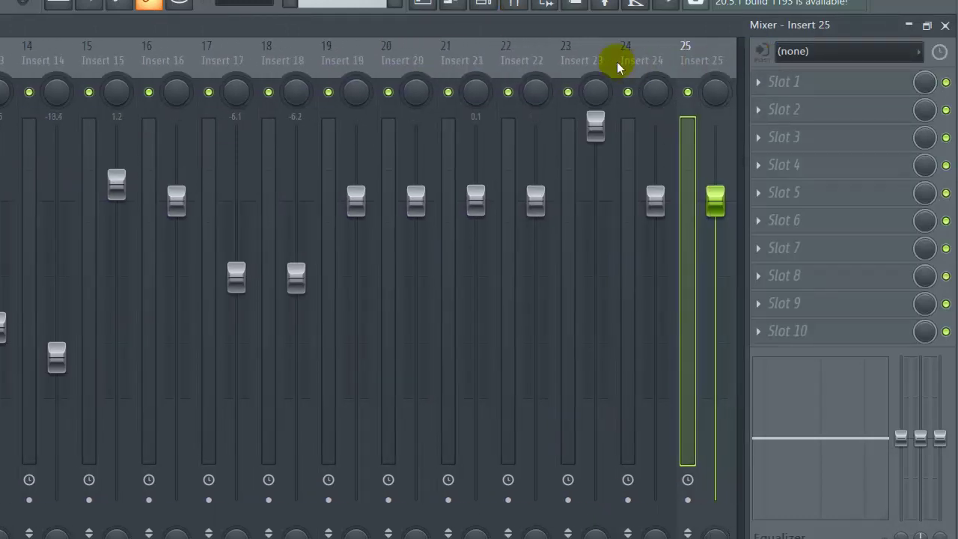
{"action": "left_click", "coordinate": [588, 49]}
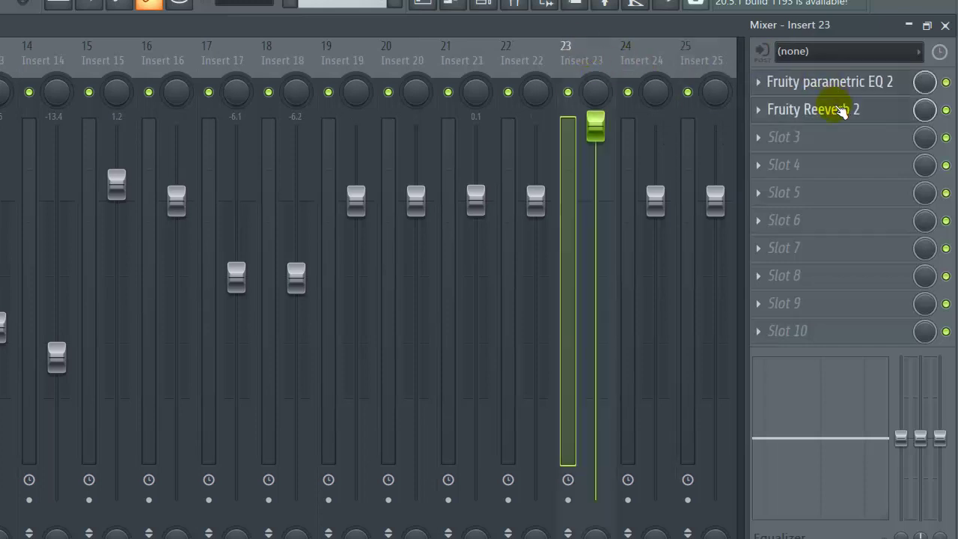
{"action": "left_click", "coordinate": [838, 110]}
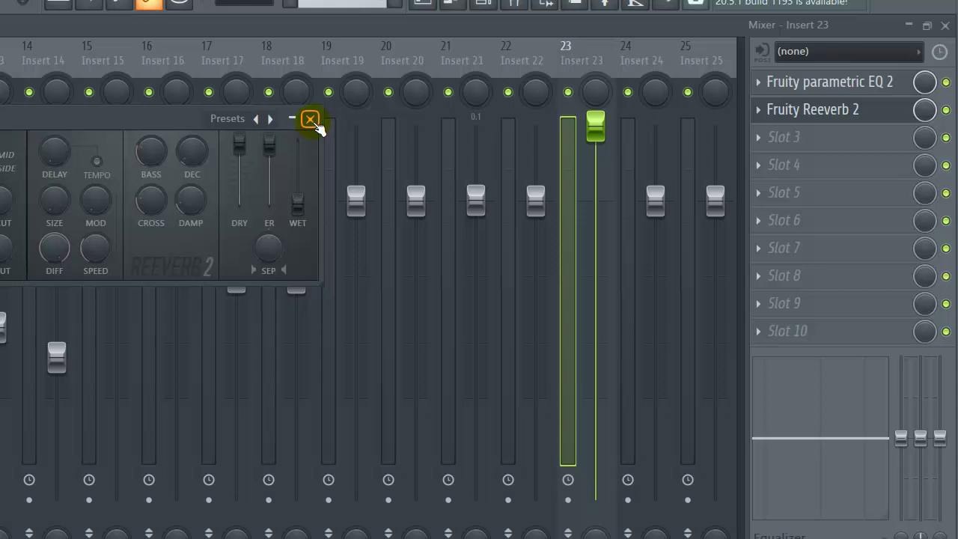
{"action": "left_click", "coordinate": [310, 119]}
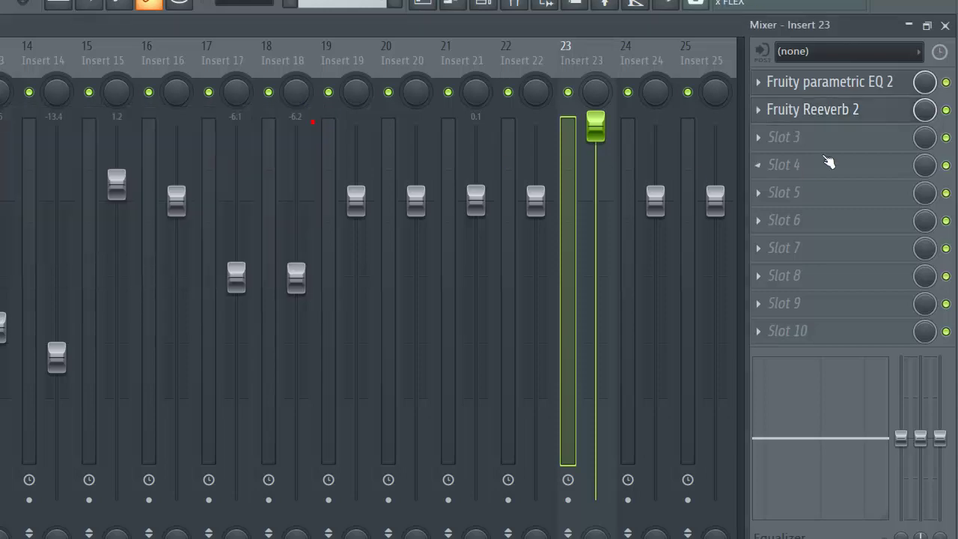
{"action": "left_click", "coordinate": [756, 109]}
{"action": "left_click", "coordinate": [764, 148]}
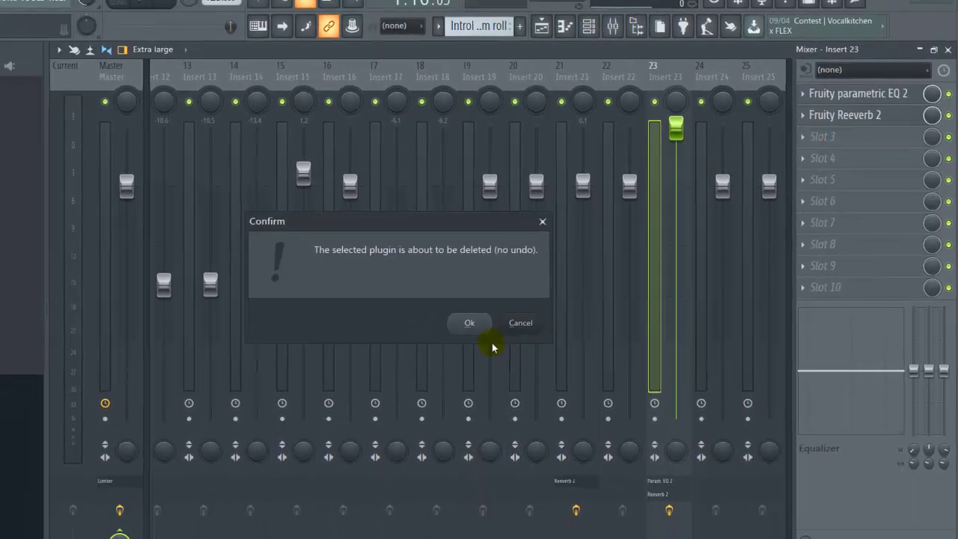
{"action": "left_click", "coordinate": [486, 338]}
{"action": "left_click", "coordinate": [949, 61]}
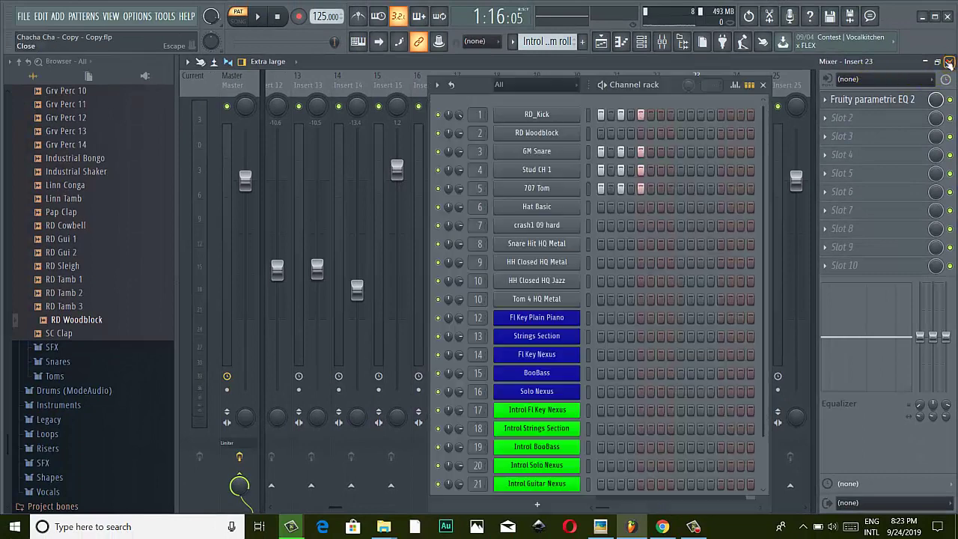
Audition the RD Woodblock #2 channel and play back the Introl Drum roll pattern.
{"action": "scroll", "coordinate": [517, 448], "scroll_direction": "down", "scroll_amount": 2}
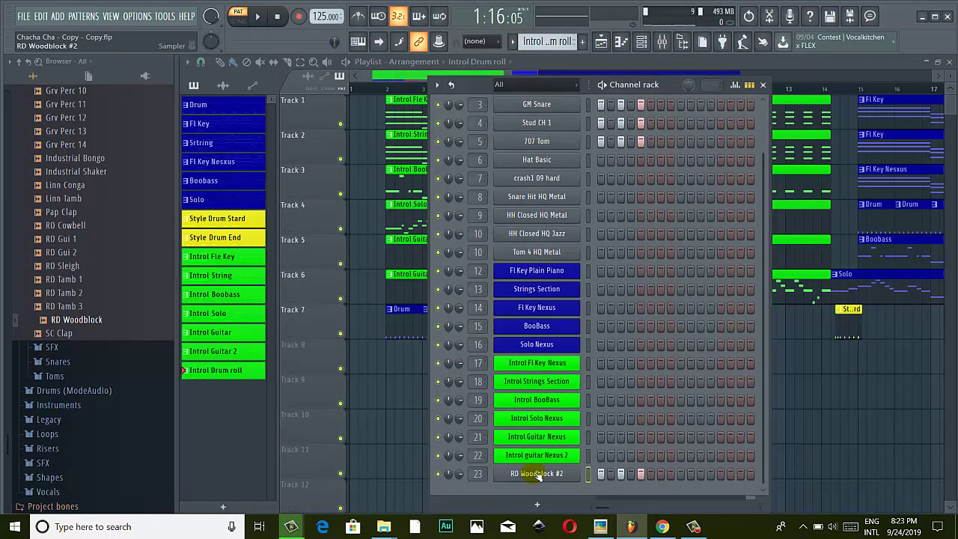
{"action": "left_click", "coordinate": [537, 473]}
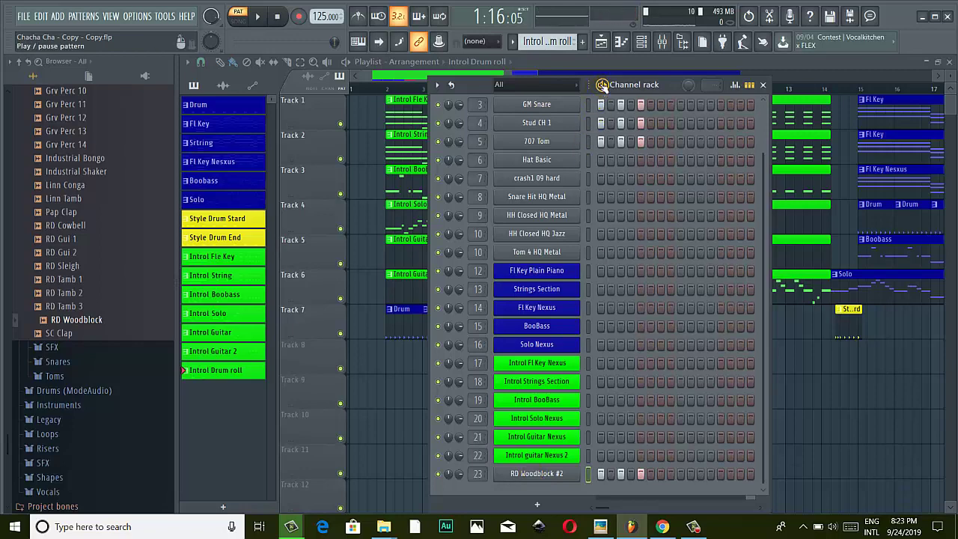
{"action": "key", "text": "space"}
{"action": "scroll", "coordinate": [486, 232], "scroll_direction": "up", "scroll_amount": 2}
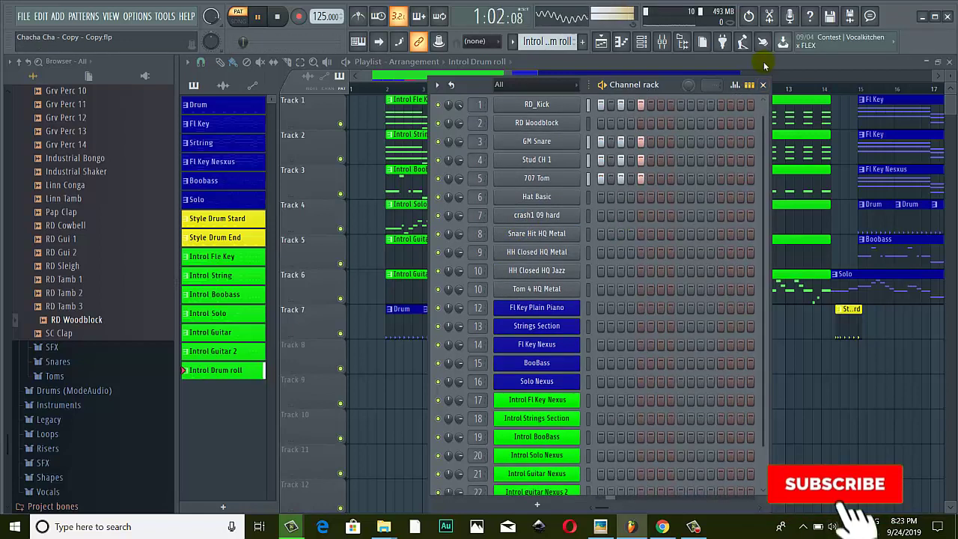
{"action": "left_click", "coordinate": [268, 21]}
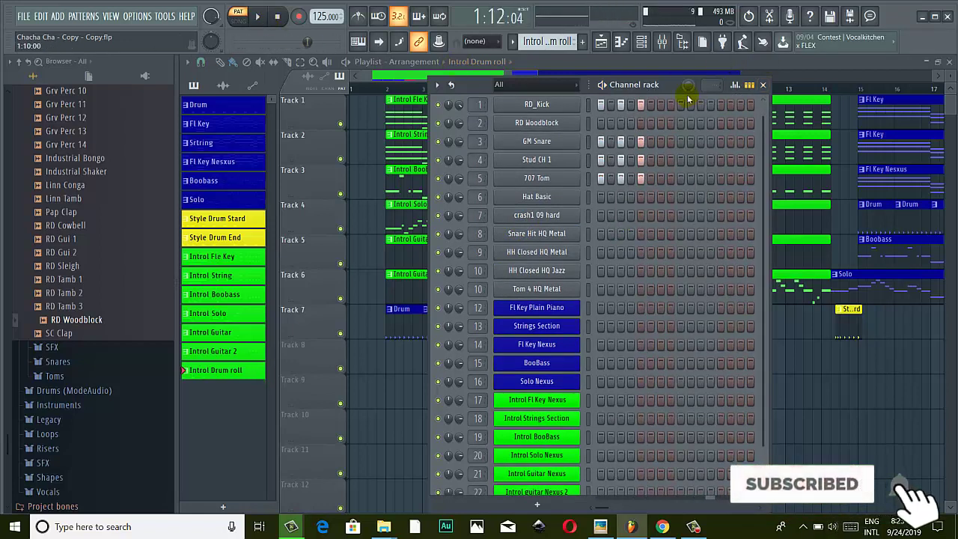
Lower the volume fader of Insert 23 to its default level and replay the drum roll pattern.
{"action": "left_click", "coordinate": [661, 42]}
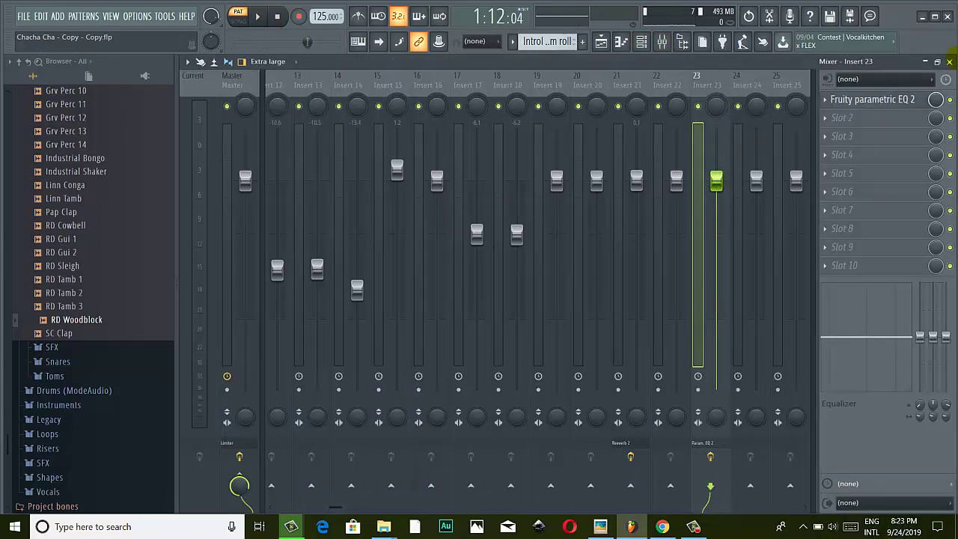
{"action": "left_click", "coordinate": [949, 61]}
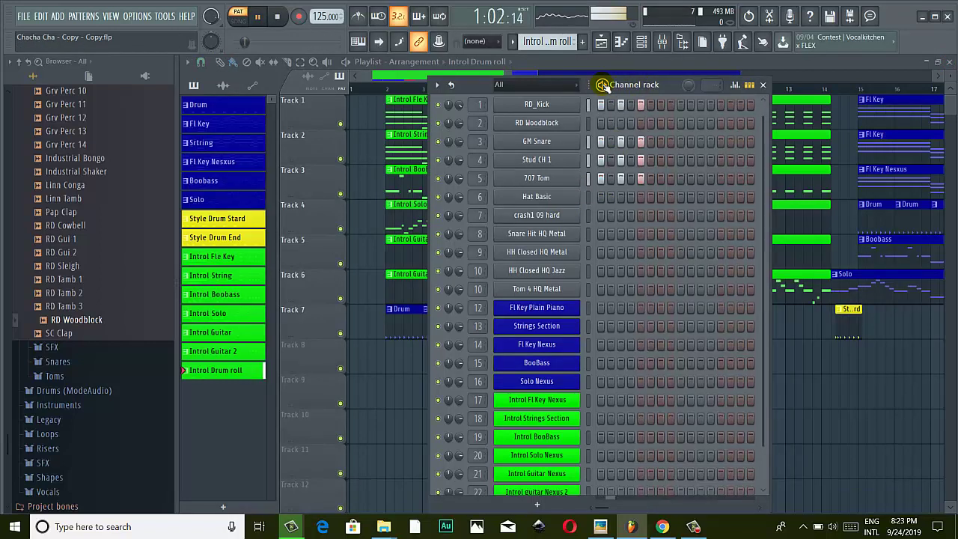
{"action": "key", "text": "space"}
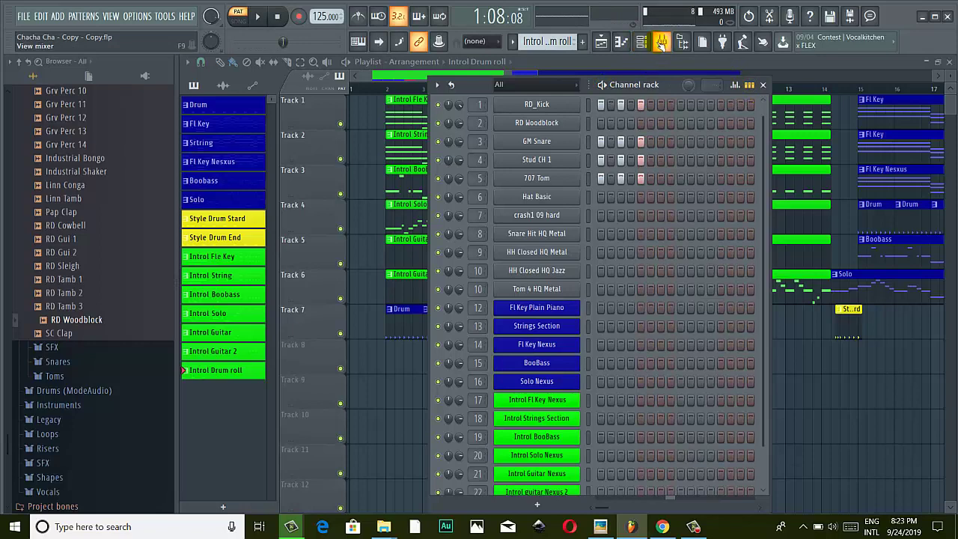
During playback, lower band 4 of the Insert 23 EQ to about 0 dB near 635 Hz and band 5 to about 14 dB.
{"action": "key", "text": "space"}
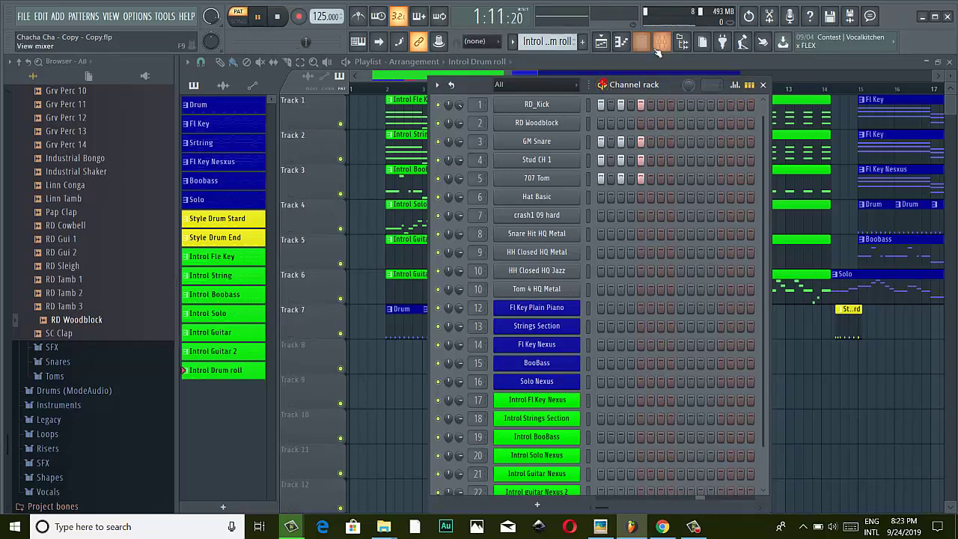
{"action": "left_click", "coordinate": [661, 43]}
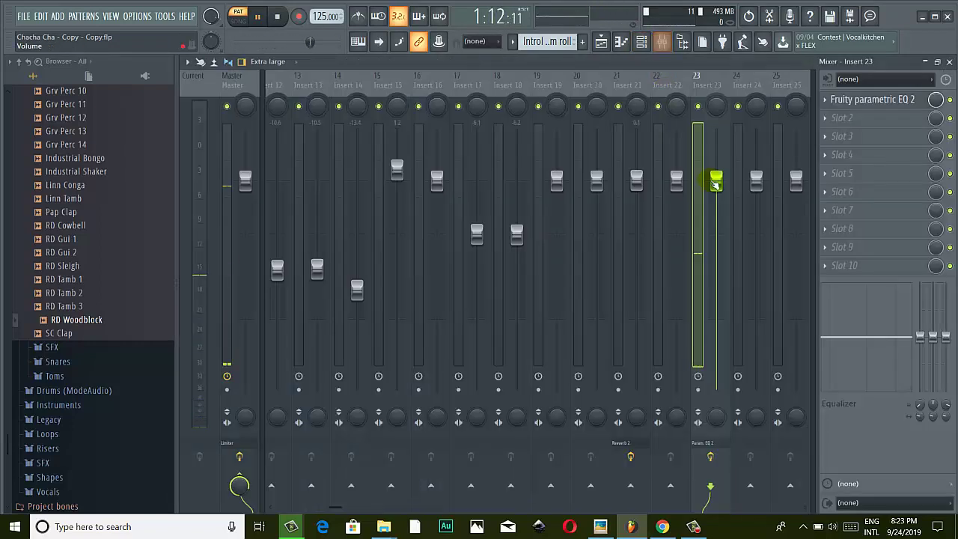
{"action": "left_click", "coordinate": [872, 100]}
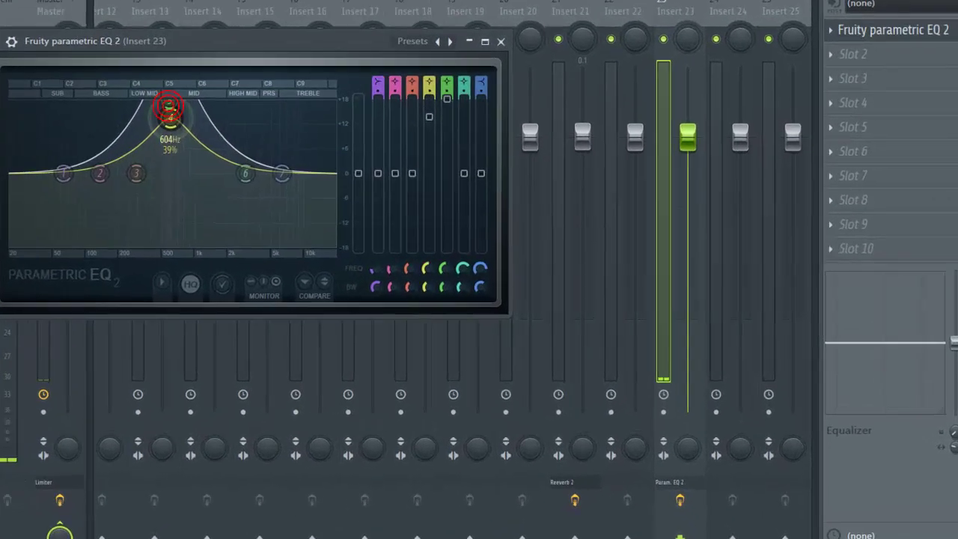
{"action": "left_click_drag", "start_coordinate": [323, 157], "coordinate": [324, 168]}
{"action": "left_click_drag", "start_coordinate": [82, 94], "coordinate": [84, 148]}
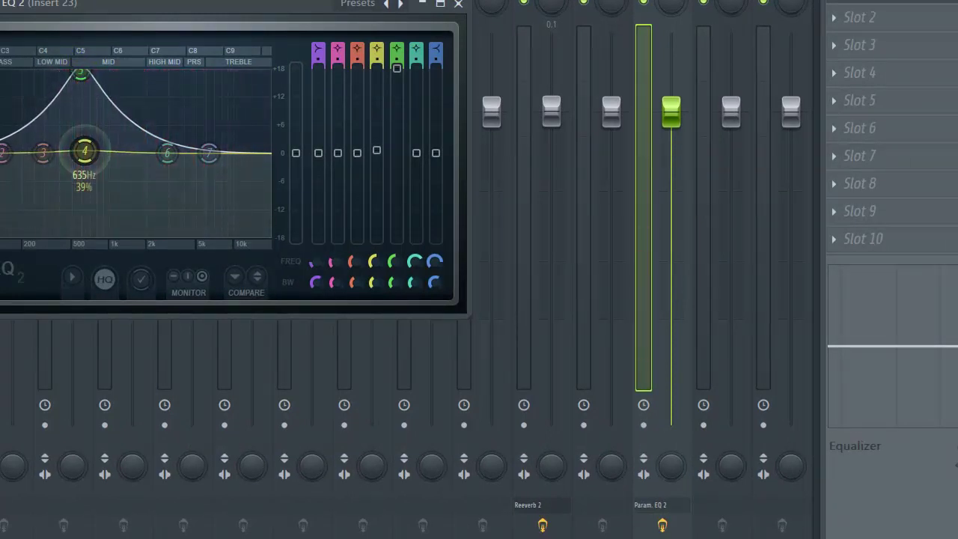
{"action": "left_click_drag", "start_coordinate": [106, 80], "coordinate": [83, 88]}
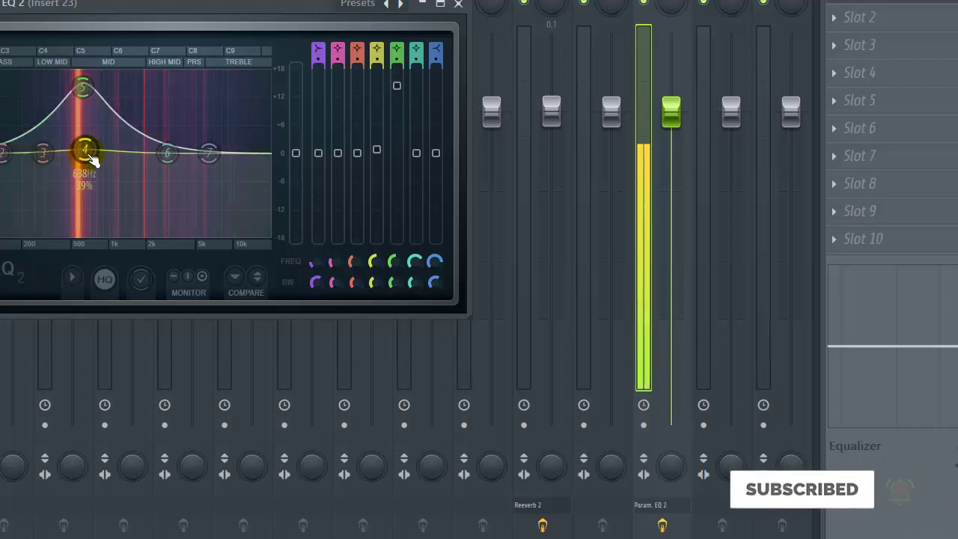
Return EQ band 4 on Insert 23 to about 0 dB after trying an 18 dB cut, and raise band 5 to 18 dB.
{"action": "left_click_drag", "start_coordinate": [89, 159], "coordinate": [92, 232]}
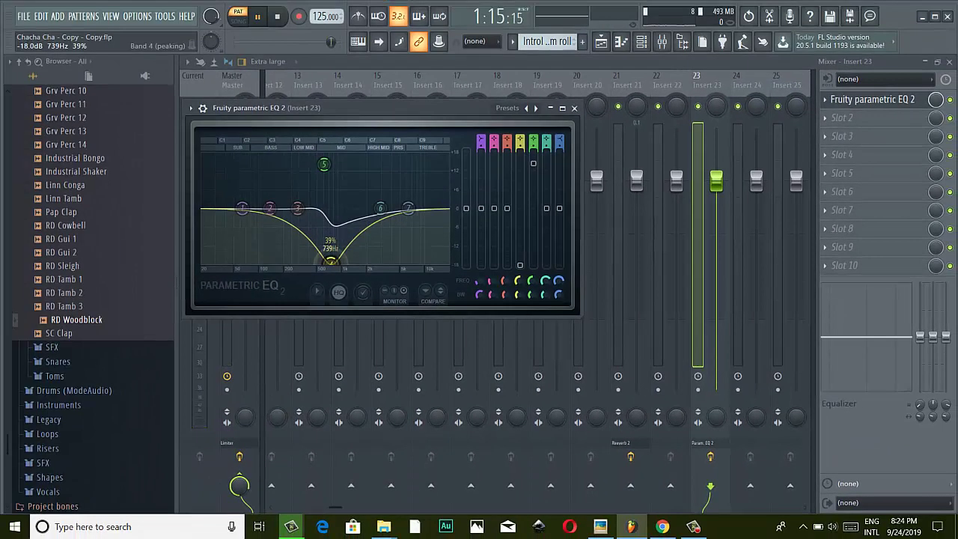
{"action": "left_click_drag", "start_coordinate": [330, 261], "coordinate": [303, 207]}
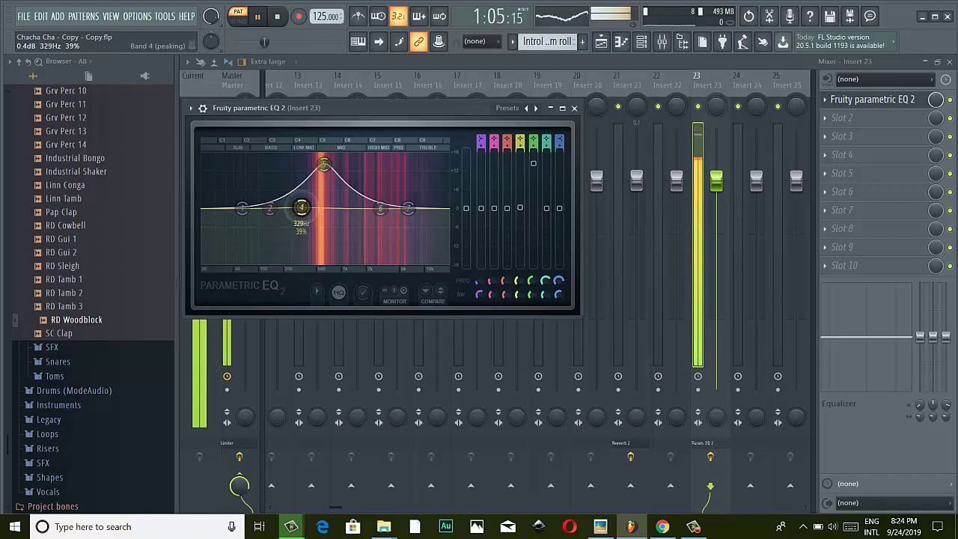
{"action": "left_click_drag", "start_coordinate": [301, 207], "coordinate": [325, 207]}
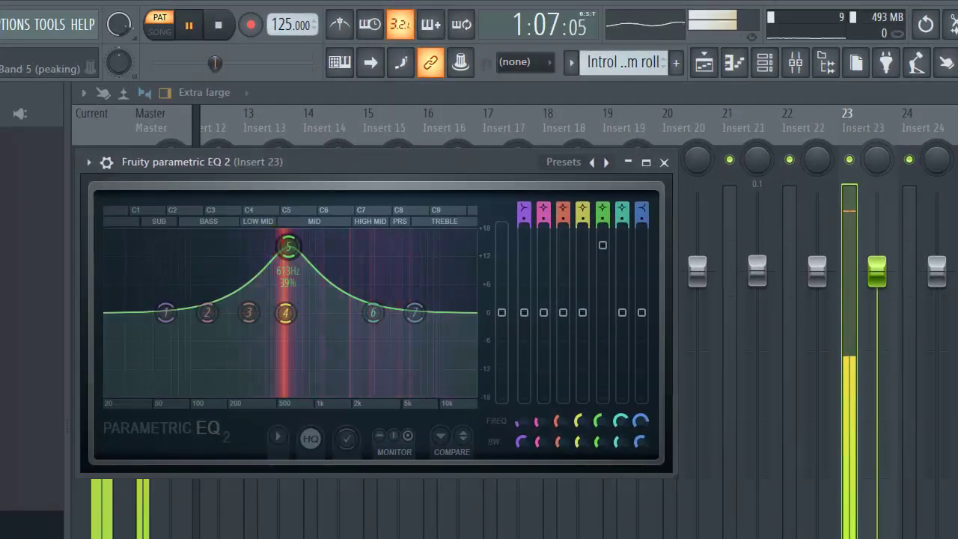
{"action": "mouse_move", "coordinate": [288, 247]}
{"action": "left_mouse_down"}
{"action": "mouse_move", "coordinate": [214, 241]}
{"action": "mouse_move", "coordinate": [313, 237]}
{"action": "mouse_move", "coordinate": [281, 232]}
{"action": "left_mouse_up"}
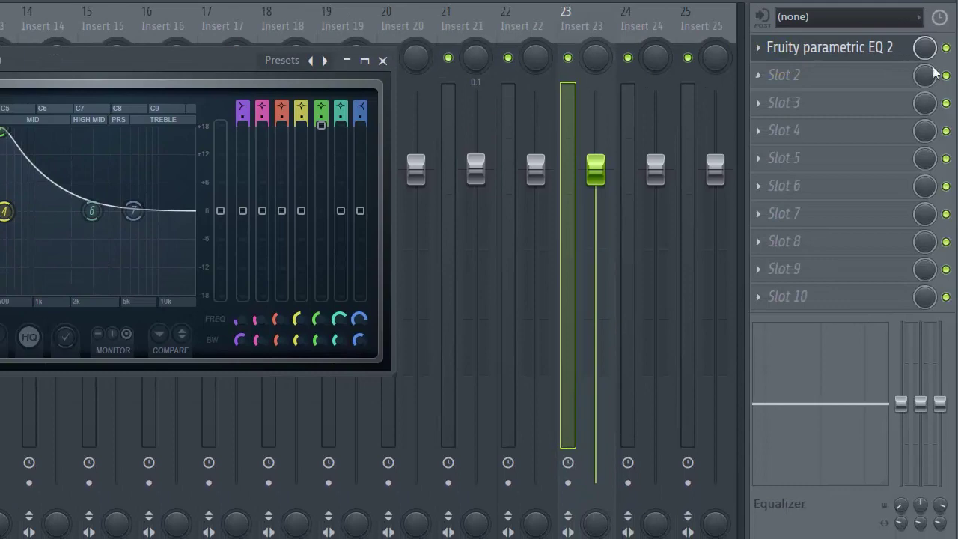
Delete Fruity parametric EQ 2 from Insert 23 and raise the insert's volume fader almost to its maximum.
{"action": "left_click", "coordinate": [782, 52]}
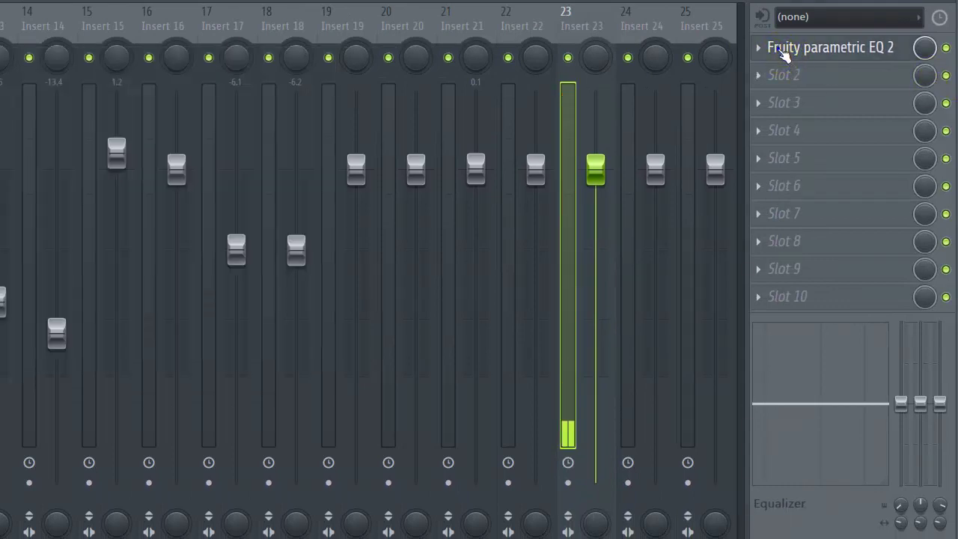
{"action": "left_click", "coordinate": [759, 47]}
{"action": "left_click", "coordinate": [766, 91]}
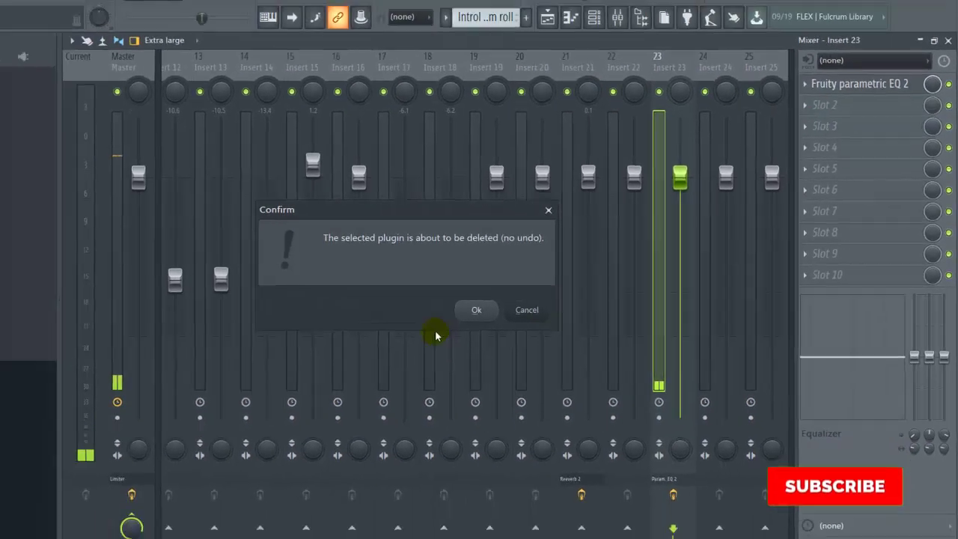
{"action": "left_click", "coordinate": [371, 332]}
{"action": "left_click_drag", "start_coordinate": [716, 182], "coordinate": [718, 132]}
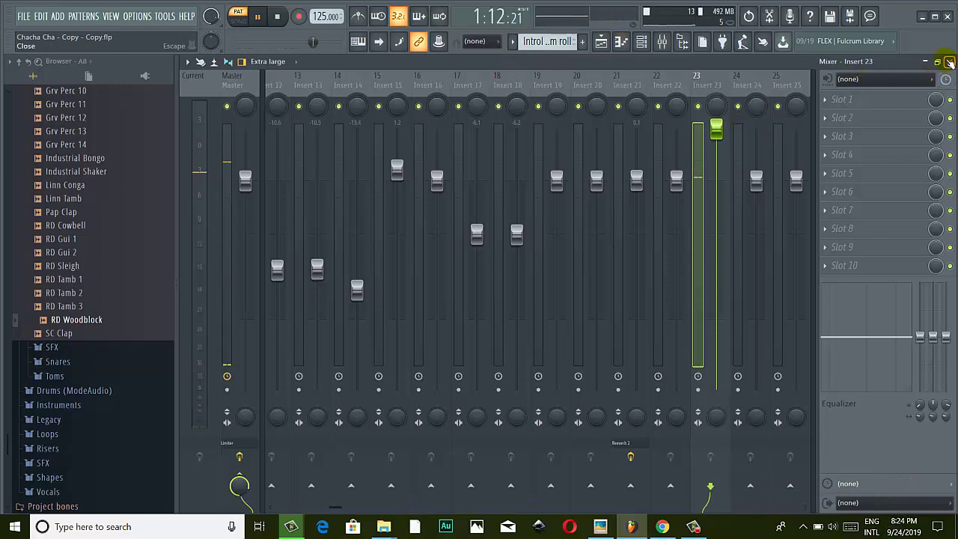
Check the RD Woodblock #2 sampler settings and the playback level of Insert 23.
{"action": "left_click", "coordinate": [948, 62]}
{"action": "scroll", "coordinate": [595, 349], "scroll_direction": "up", "scroll_amount": 1}
{"action": "scroll", "coordinate": [604, 333], "scroll_direction": "down", "scroll_amount": 2}
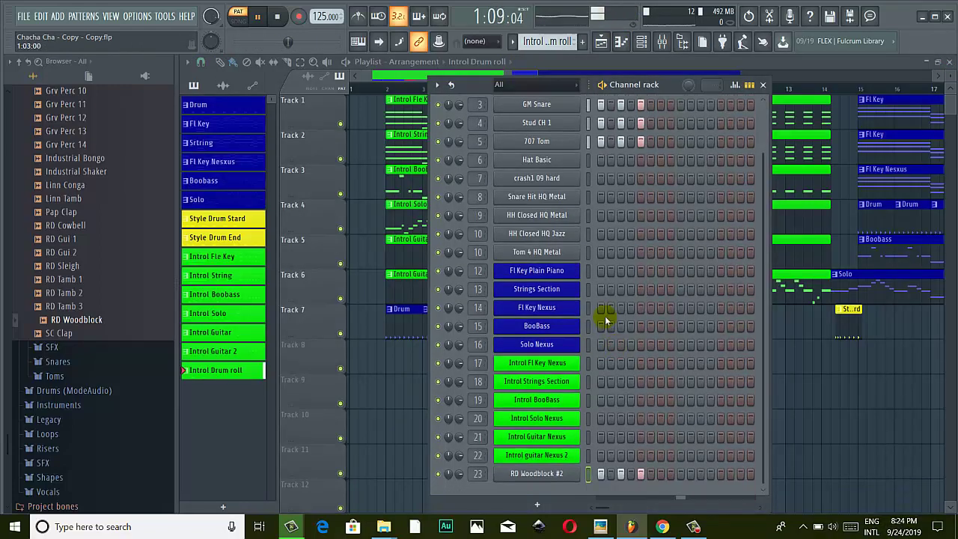
{"action": "left_click", "coordinate": [535, 477]}
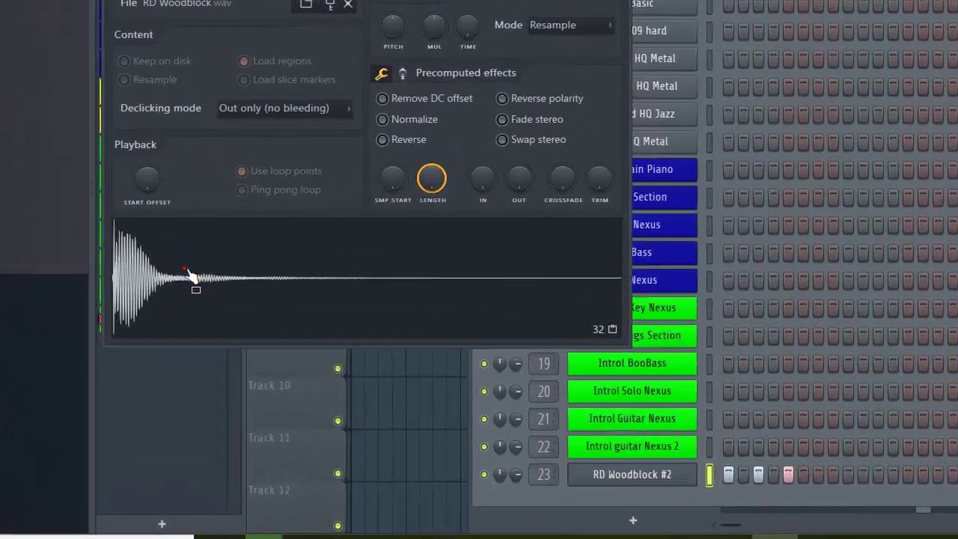
{"action": "key", "text": "Escape"}
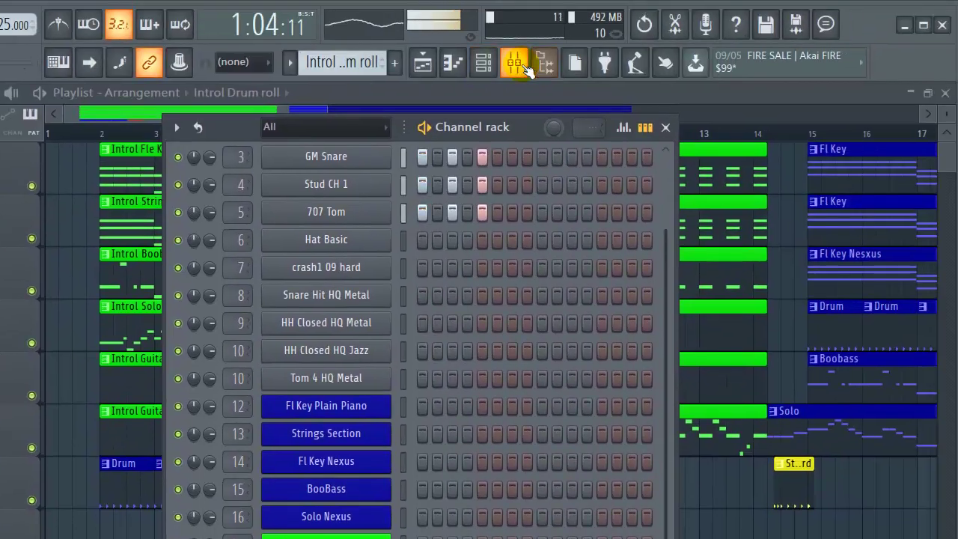
{"action": "left_click", "coordinate": [520, 81]}
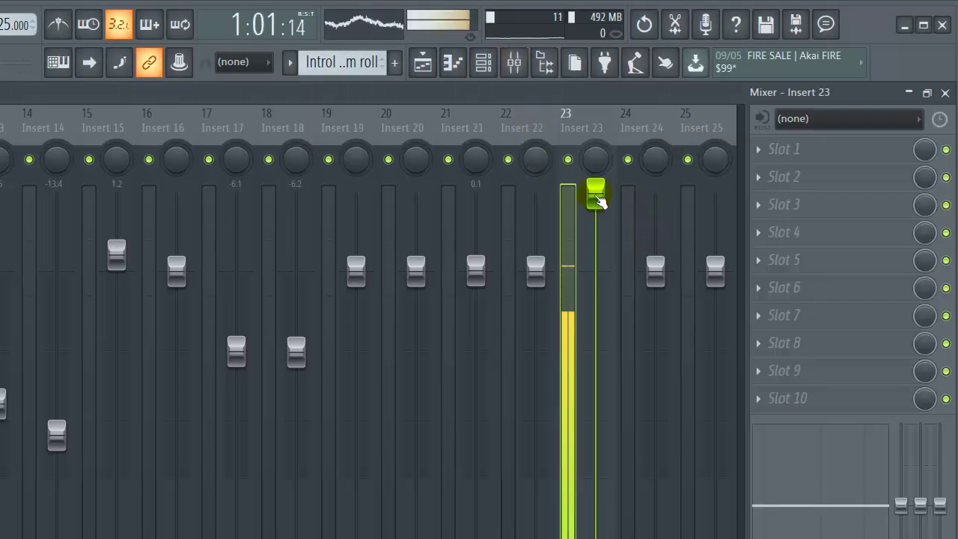
{"action": "left_click", "coordinate": [944, 92]}
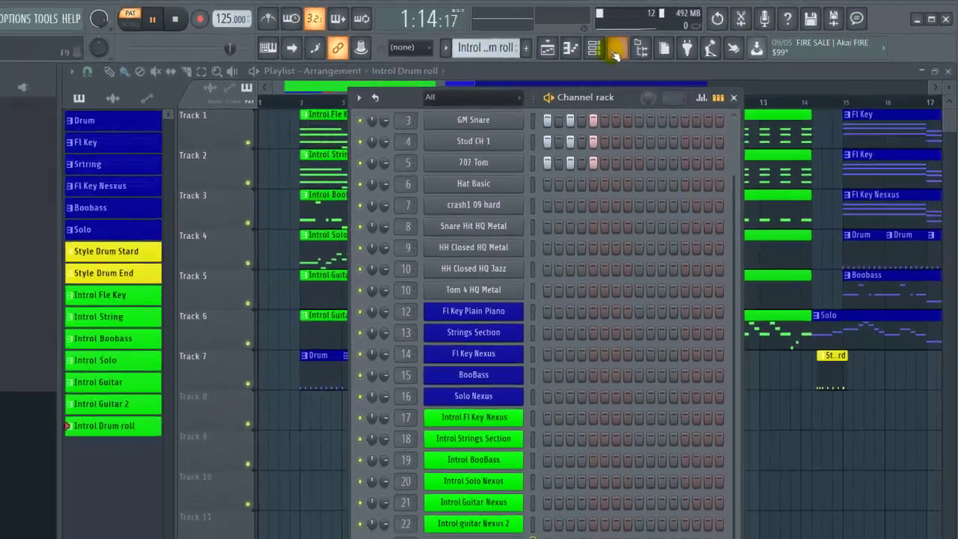
Load Fruity Reeverb 2 in slot 1 of Insert 23, with early reflections at 125%, a raised dry level, minimum wet level and an adjusted room size.
{"action": "left_click", "coordinate": [514, 62]}
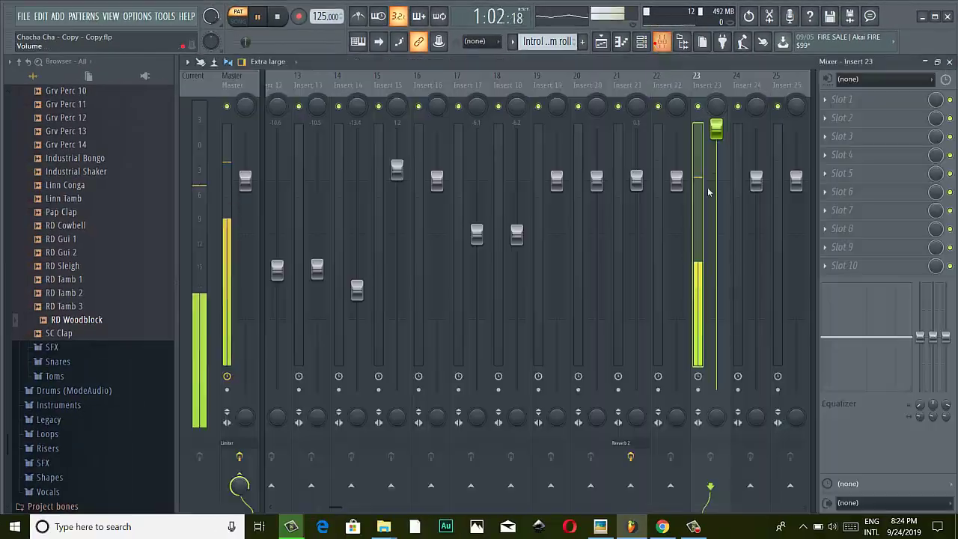
{"action": "left_click", "coordinate": [831, 98]}
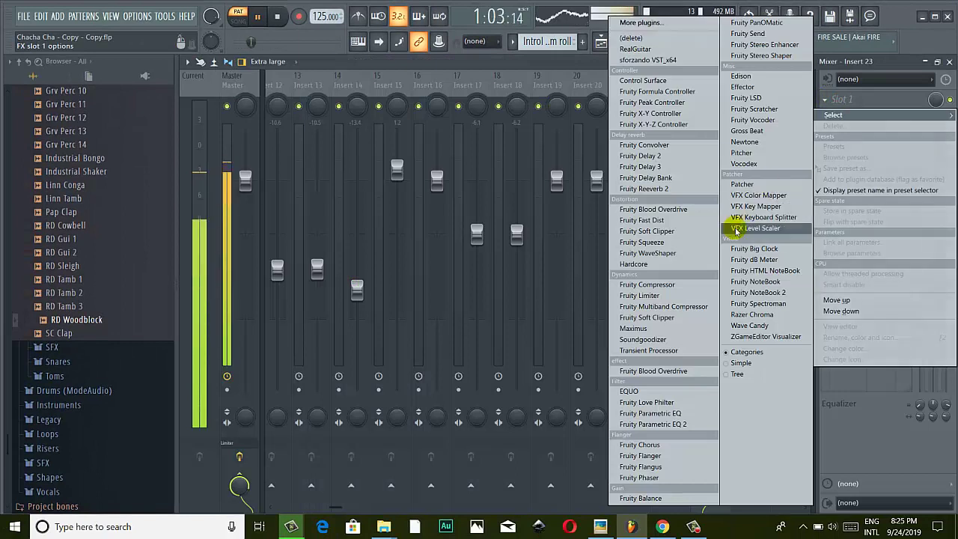
{"action": "left_click", "coordinate": [643, 189]}
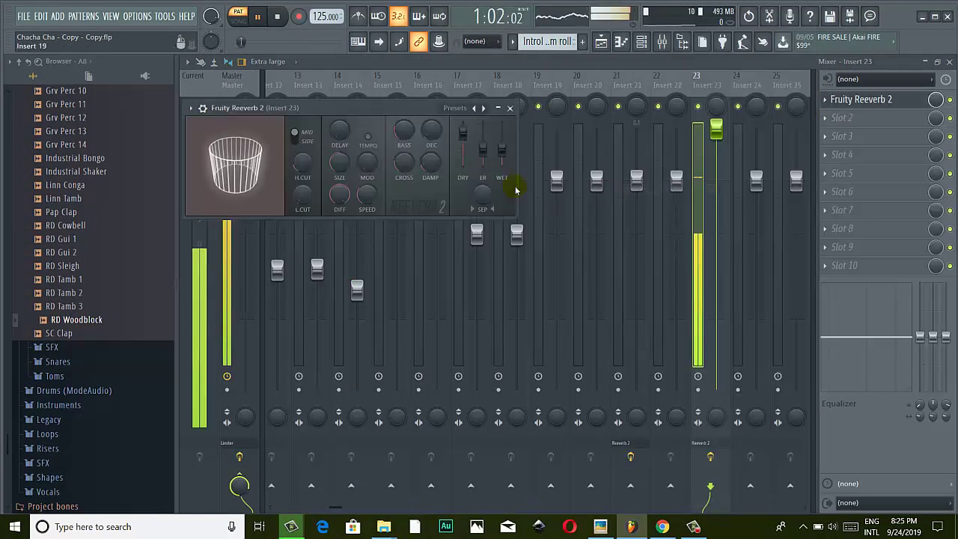
{"action": "left_click_drag", "start_coordinate": [501, 148], "coordinate": [500, 163]}
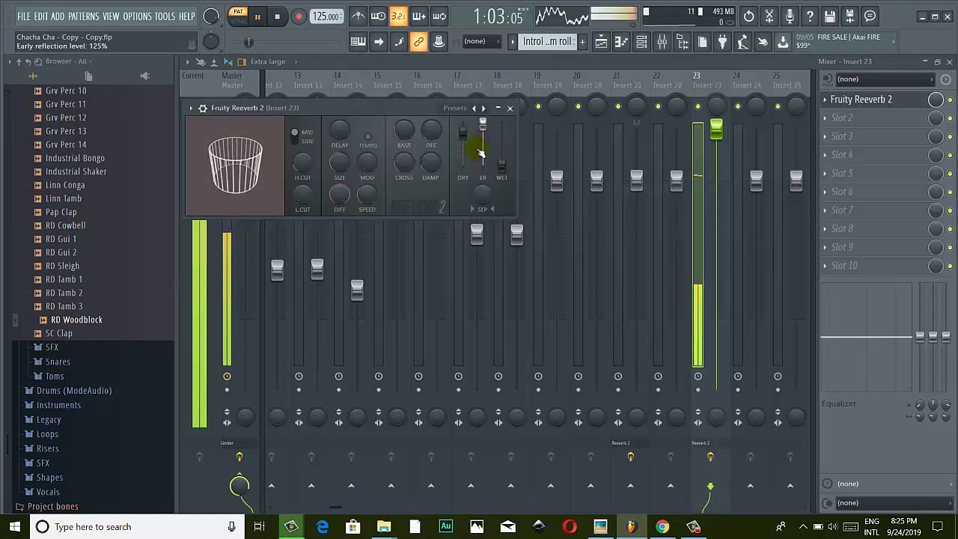
{"action": "left_click_drag", "start_coordinate": [462, 133], "coordinate": [463, 124]}
{"action": "mouse_move", "coordinate": [339, 161]}
{"action": "left_mouse_down"}
{"action": "mouse_move", "coordinate": [353, 150]}
{"action": "mouse_move", "coordinate": [341, 157]}
{"action": "left_mouse_up"}
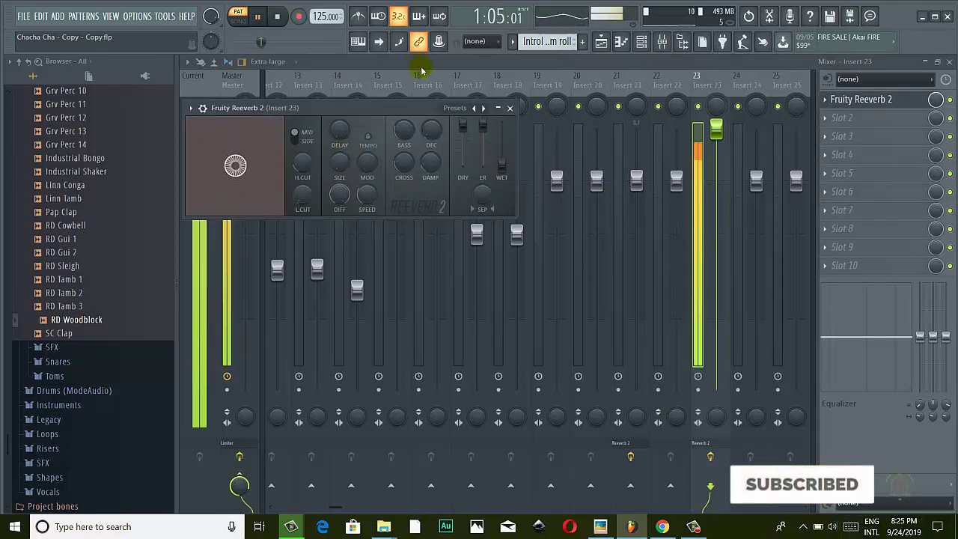
{"action": "left_click", "coordinate": [510, 108]}
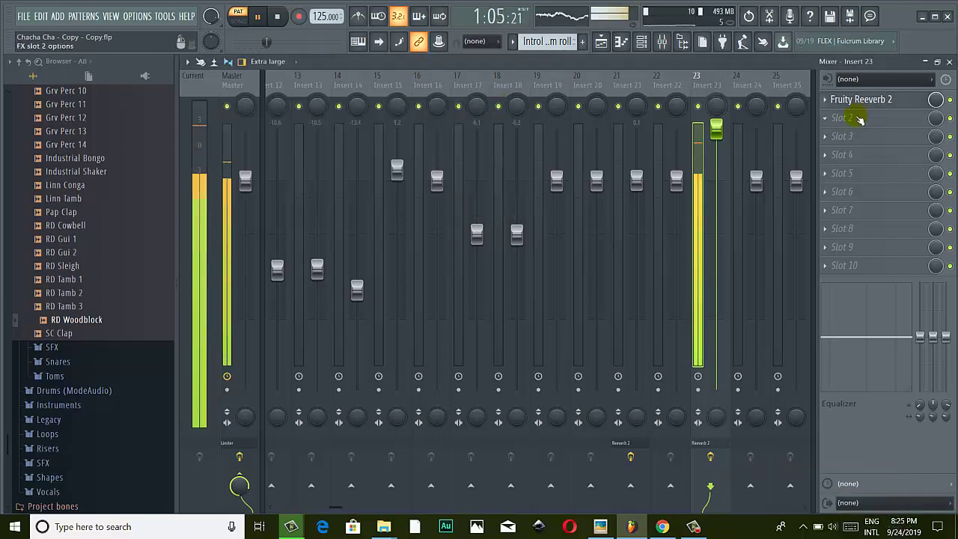
Load Fruity parametric EQ 2 in slot 2 of Insert 23 and boost band 5 by about 7 dB near 630 Hz, leaving band 3 flat.
{"action": "left_click", "coordinate": [859, 119]}
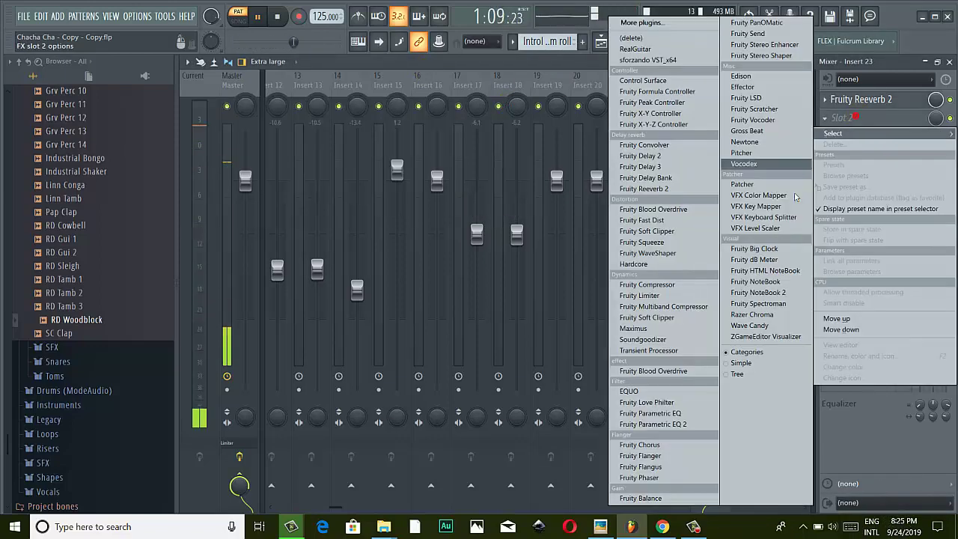
{"action": "left_click", "coordinate": [666, 425]}
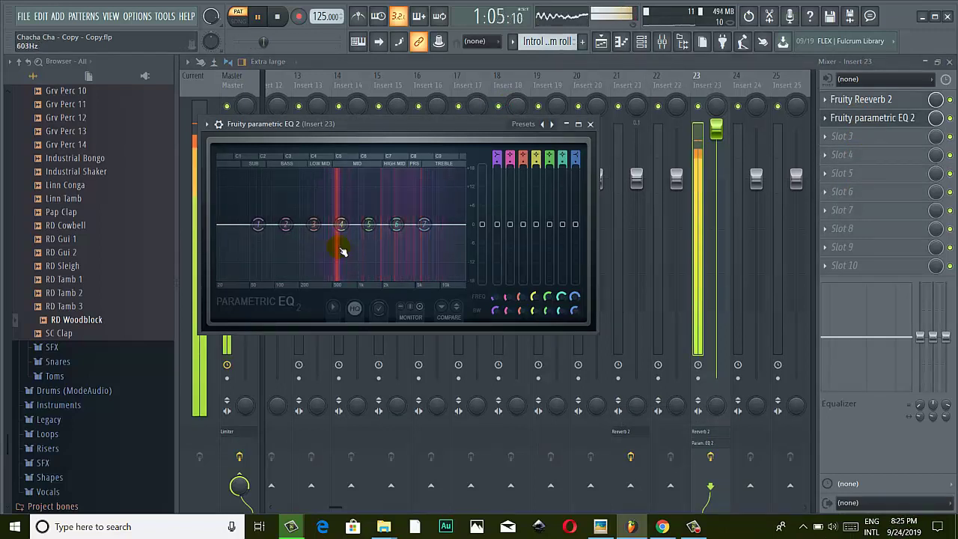
{"action": "left_click_drag", "start_coordinate": [369, 224], "coordinate": [341, 176]}
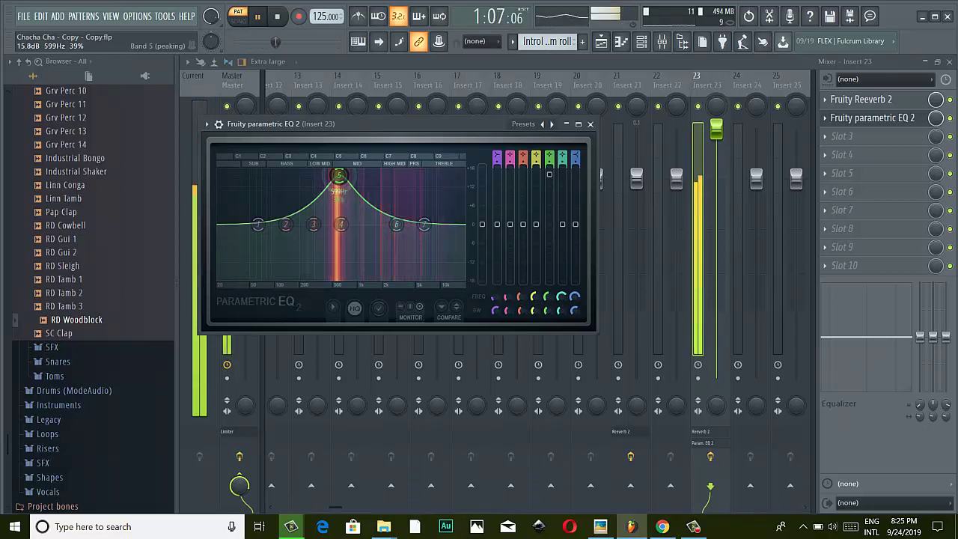
{"action": "left_click_drag", "start_coordinate": [340, 178], "coordinate": [338, 211]}
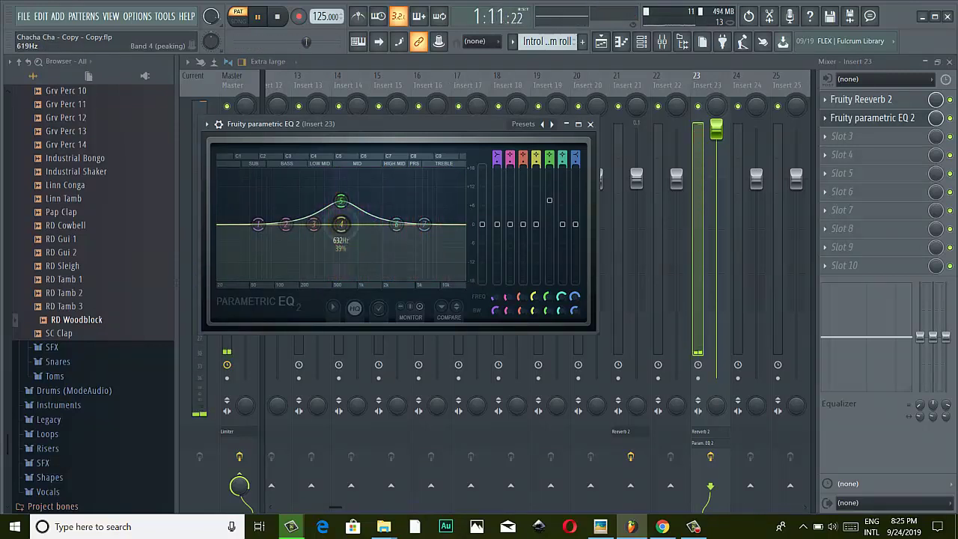
{"action": "left_click_drag", "start_coordinate": [361, 224], "coordinate": [313, 201]}
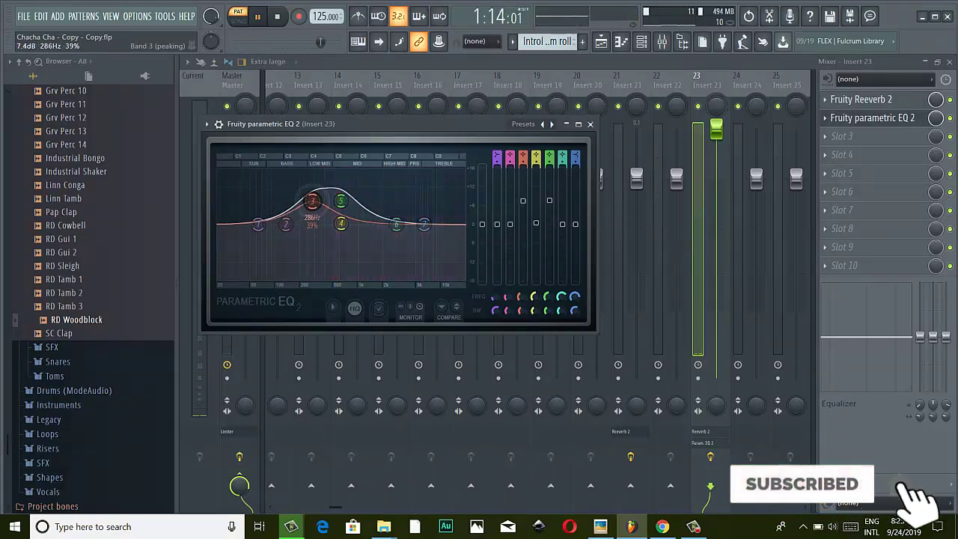
{"action": "left_click_drag", "start_coordinate": [312, 201], "coordinate": [314, 225]}
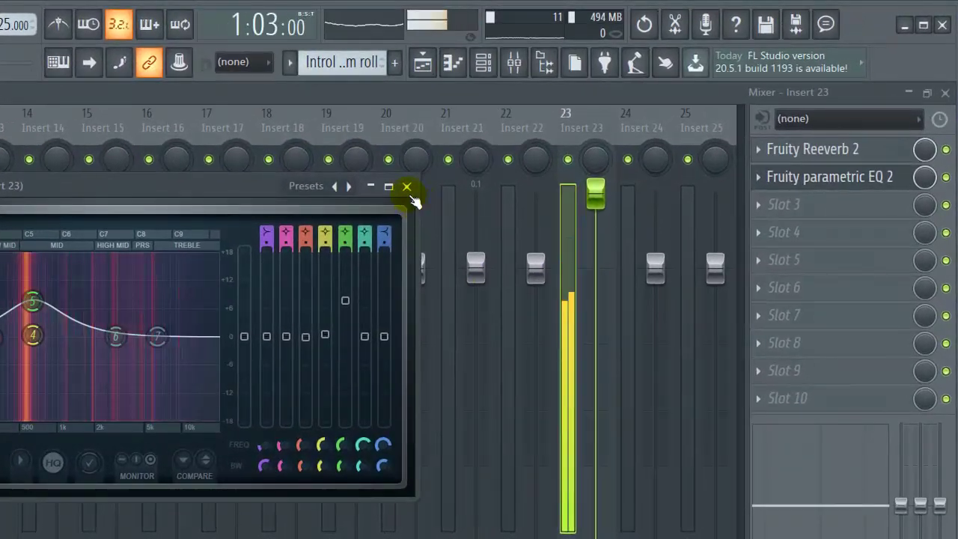
{"action": "left_click", "coordinate": [590, 123]}
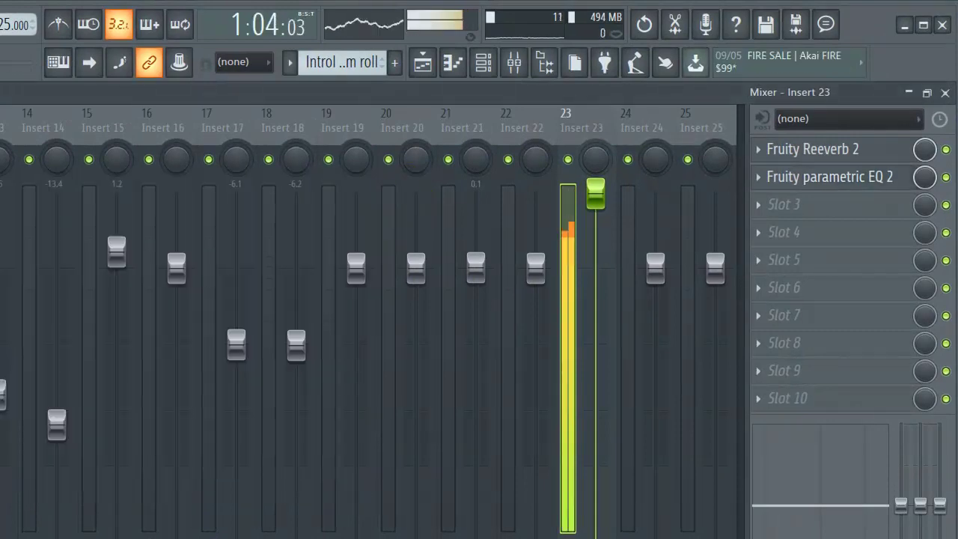
Examine the sampler settings of the Stud CH 1 channel.
{"action": "left_click", "coordinate": [944, 94]}
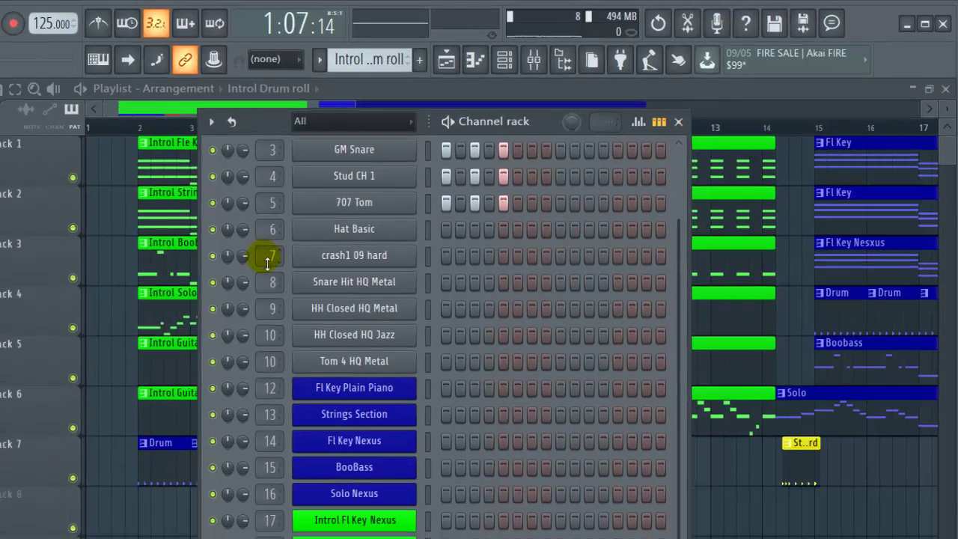
{"action": "scroll", "coordinate": [371, 323], "scroll_direction": "up", "scroll_amount": 1}
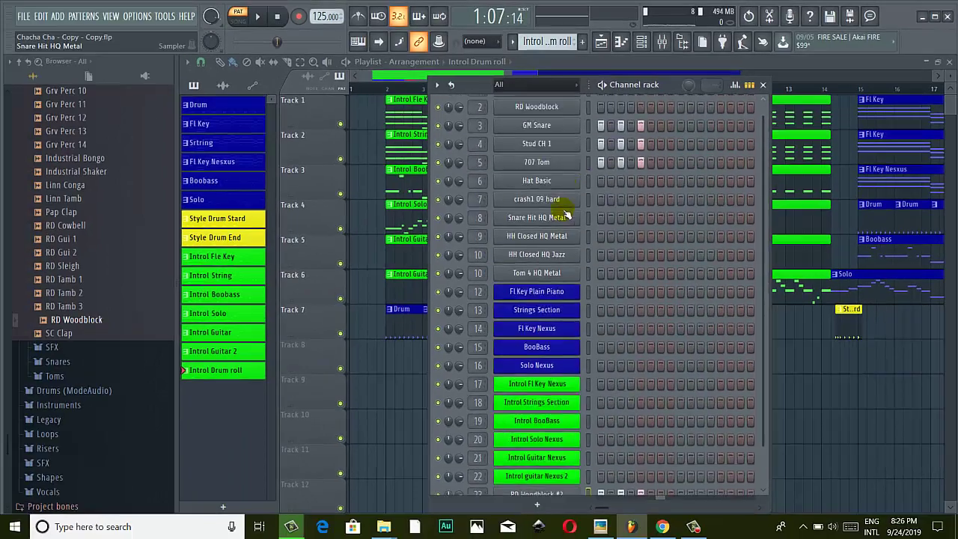
{"action": "scroll", "coordinate": [537, 207], "scroll_direction": "up", "scroll_amount": 1}
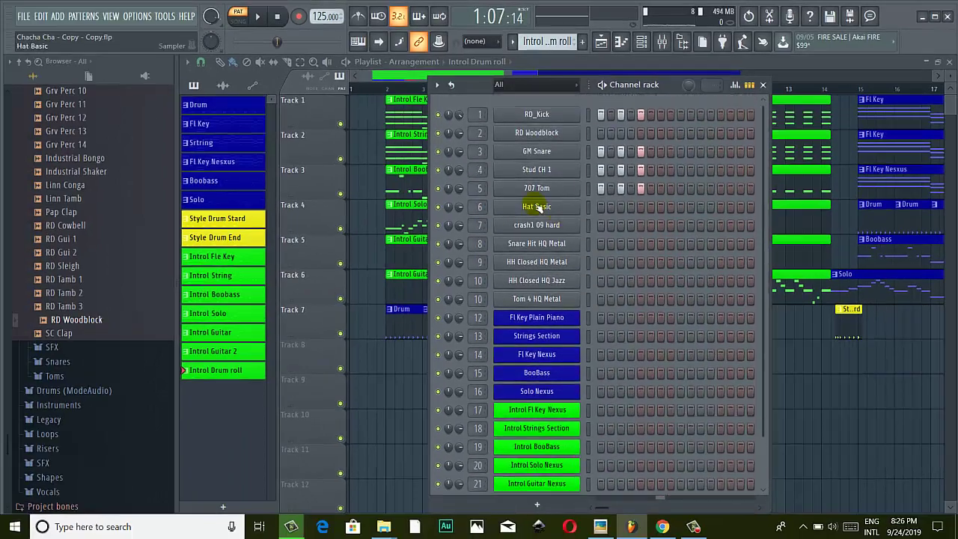
{"action": "left_click", "coordinate": [538, 170]}
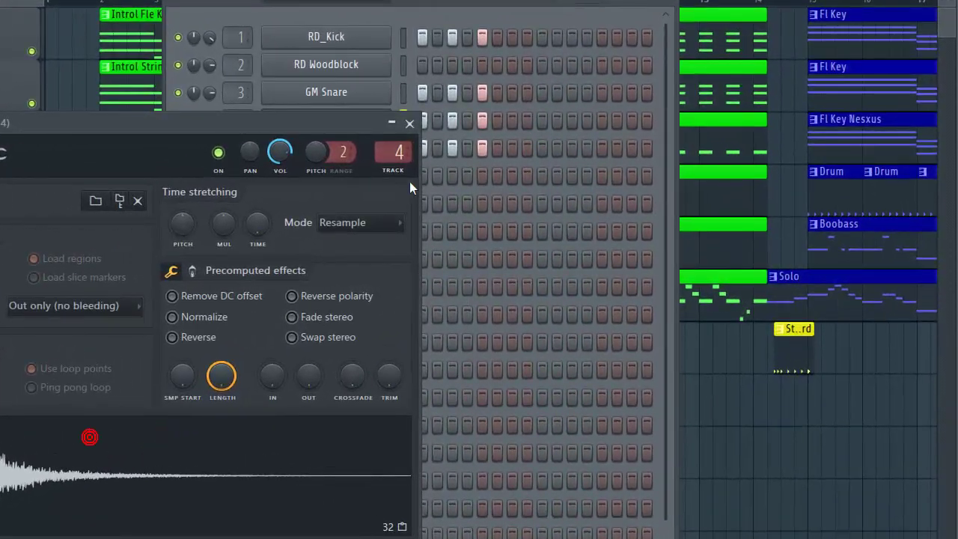
{"action": "left_click", "coordinate": [411, 122]}
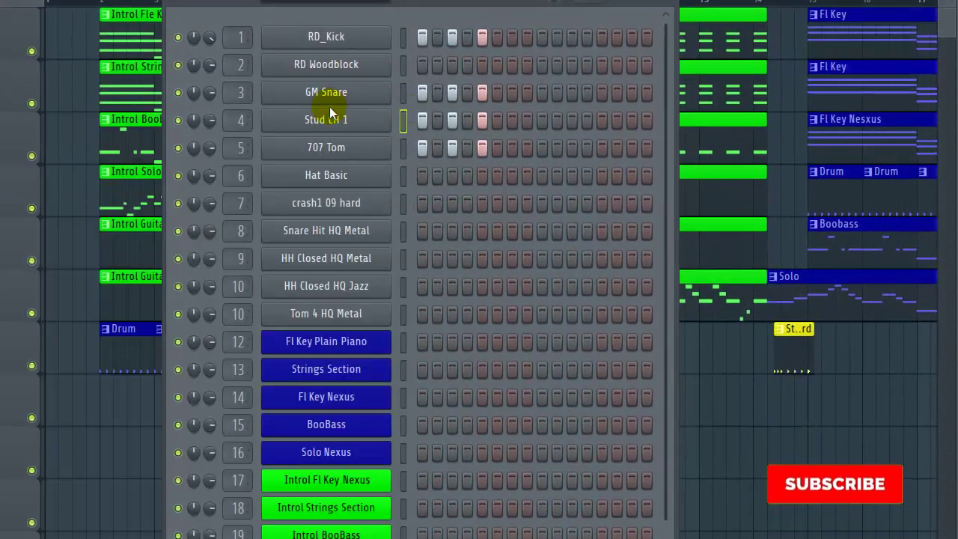
Clear the GM Snare, Stud CH 1 and 707 Tom steps from the Introl Drum roll pattern.
{"action": "mouse_move", "coordinate": [426, 89]}
{"action": "left_mouse_down"}
{"action": "mouse_move", "coordinate": [504, 86]}
{"action": "mouse_move", "coordinate": [432, 15]}
{"action": "left_mouse_up"}
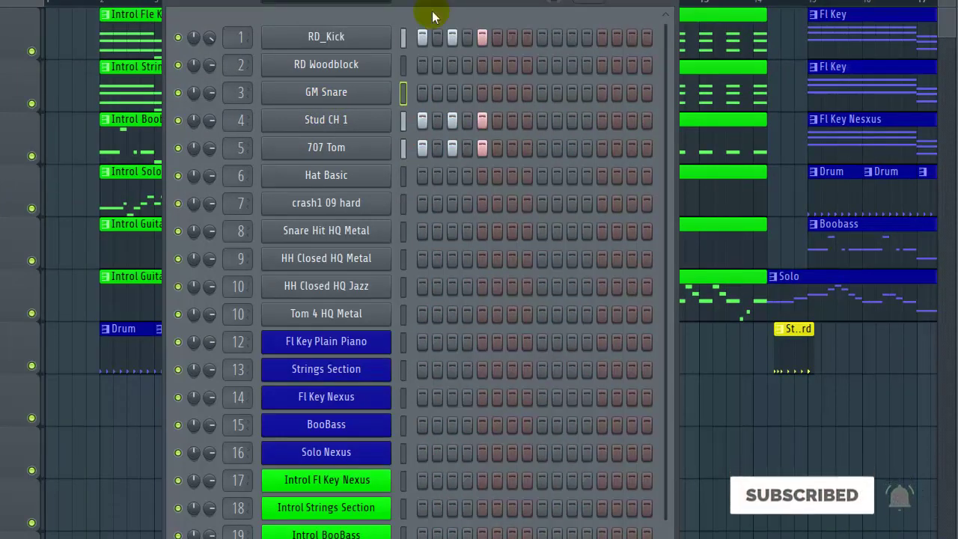
{"action": "left_click", "coordinate": [329, 120]}
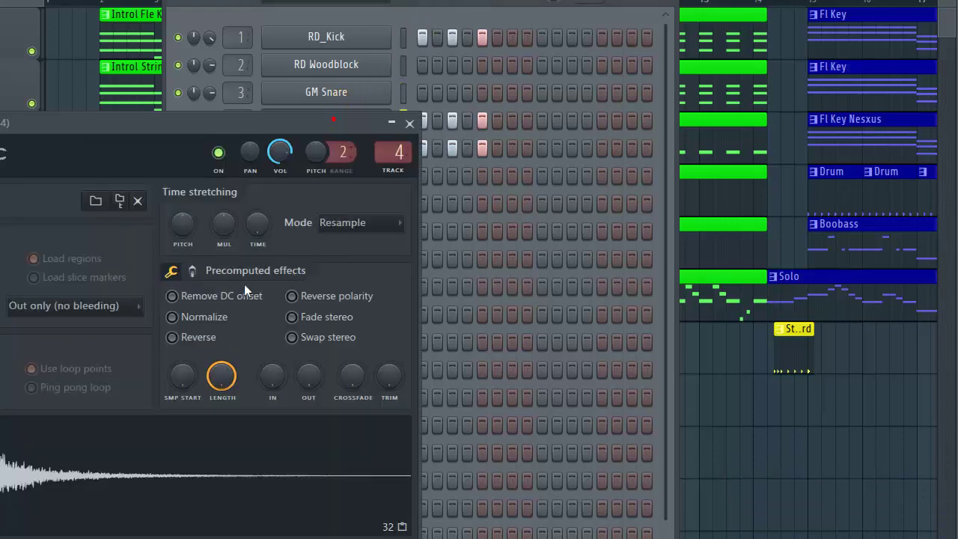
{"action": "left_click", "coordinate": [408, 124]}
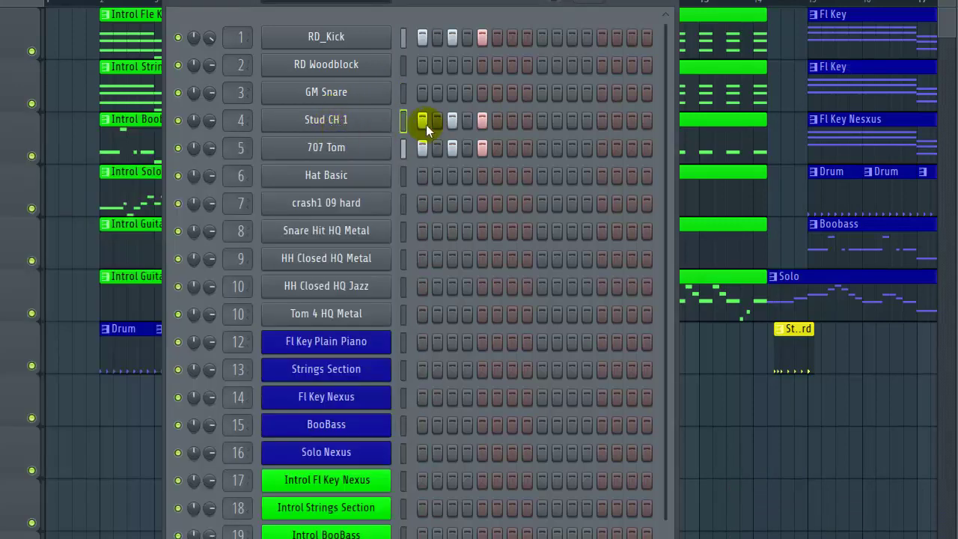
{"action": "mouse_move", "coordinate": [497, 134]}
{"action": "left_mouse_down"}
{"action": "mouse_move", "coordinate": [435, 122]}
{"action": "mouse_move", "coordinate": [456, 180]}
{"action": "left_mouse_up"}
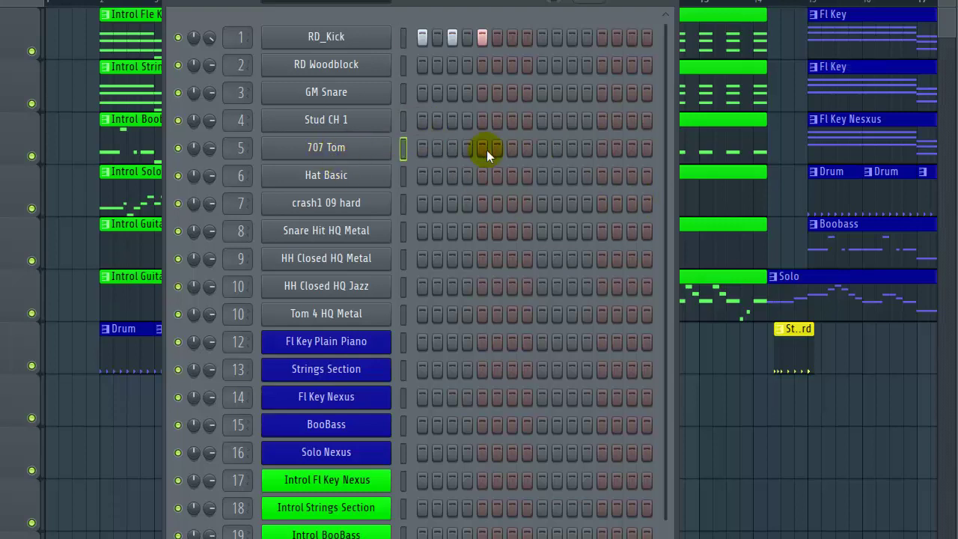
Enter 707 Tom hits on steps 1, 3 and 5 of the Introl Drum roll pattern.
{"action": "left_click", "coordinate": [423, 148]}
{"action": "left_click", "coordinate": [446, 148]}
{"action": "left_click", "coordinate": [480, 147]}
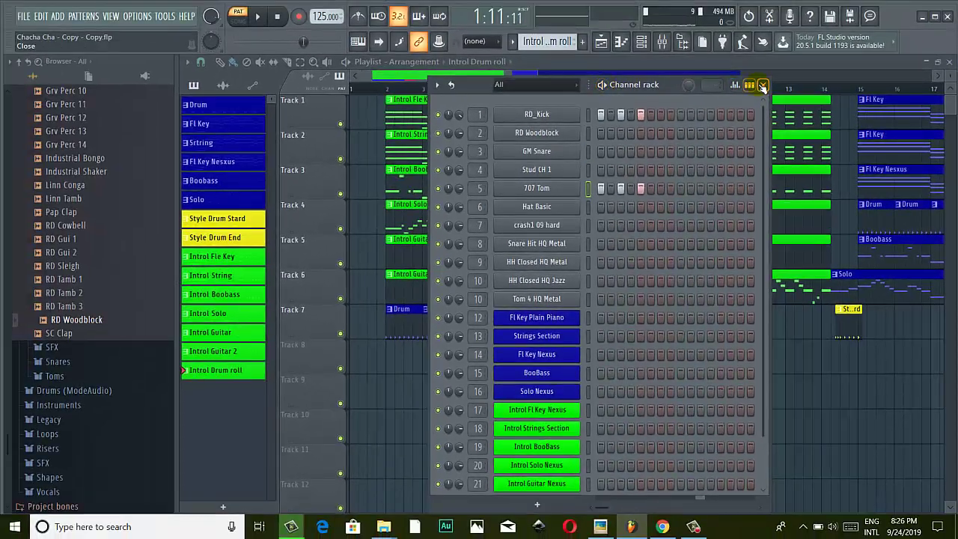
Add the Introl Drum roll pattern to playlist Track 7 after the four Drum clips, shortened to start about halfway through bar 6.
{"action": "left_click", "coordinate": [761, 86]}
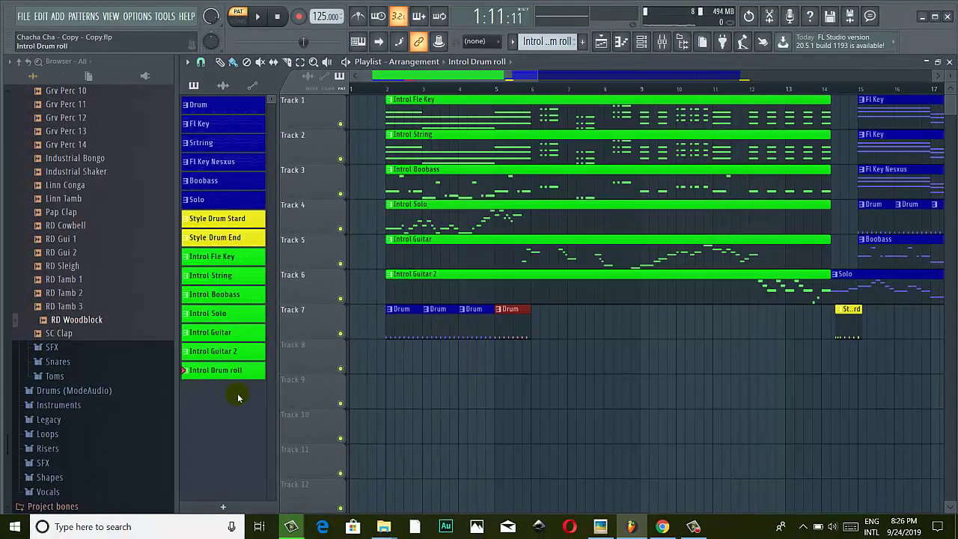
{"action": "left_click_drag", "start_coordinate": [206, 379], "coordinate": [536, 330]}
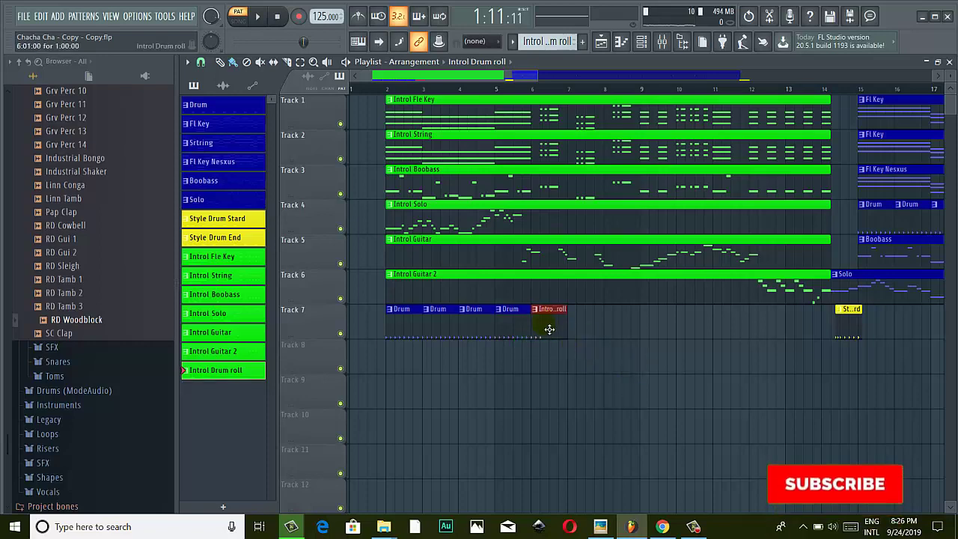
{"action": "scroll", "coordinate": [560, 345], "scroll_direction": "up", "scroll_amount": 2}
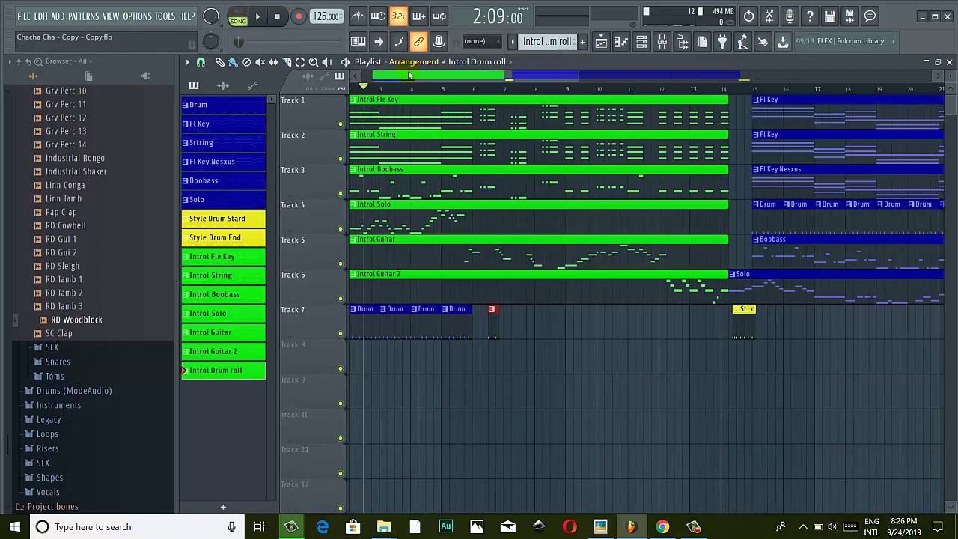
{"action": "left_click_drag", "start_coordinate": [408, 74], "coordinate": [363, 85]}
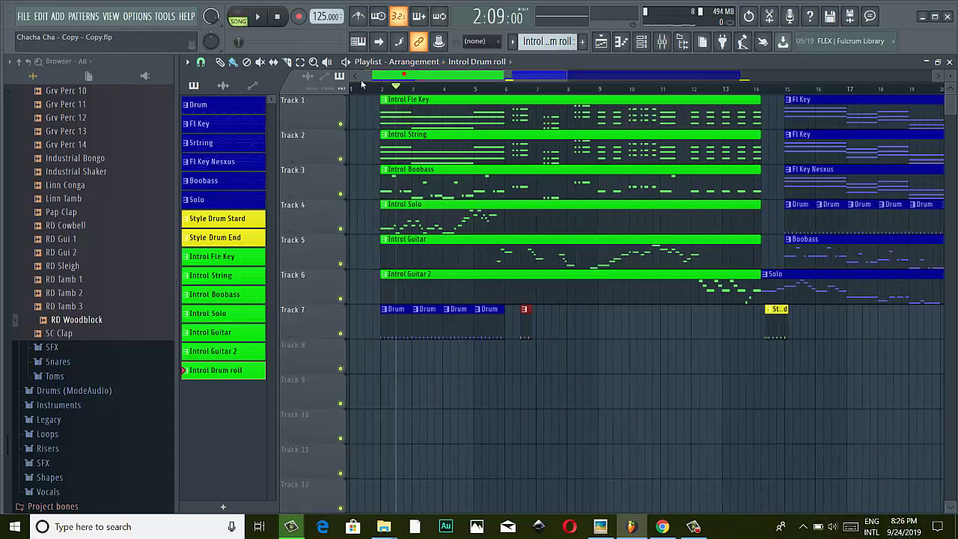
Play the intro from bar 2 and move the Introl Drum roll clip on Track 7 to 6:05:00.
{"action": "key", "text": "space"}
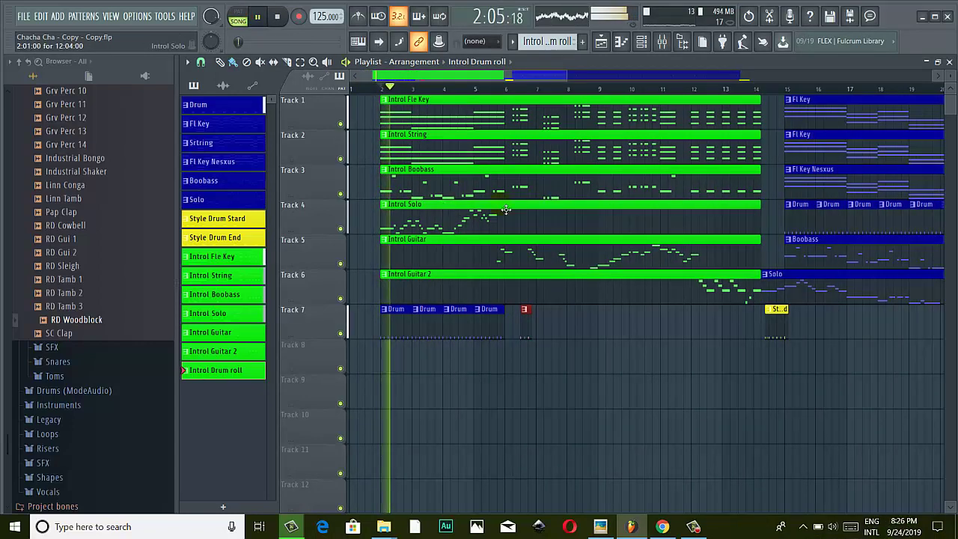
{"action": "scroll", "coordinate": [551, 317], "scroll_direction": "up", "scroll_amount": 3}
{"action": "scroll", "coordinate": [551, 317], "scroll_direction": "up", "scroll_amount": 1}
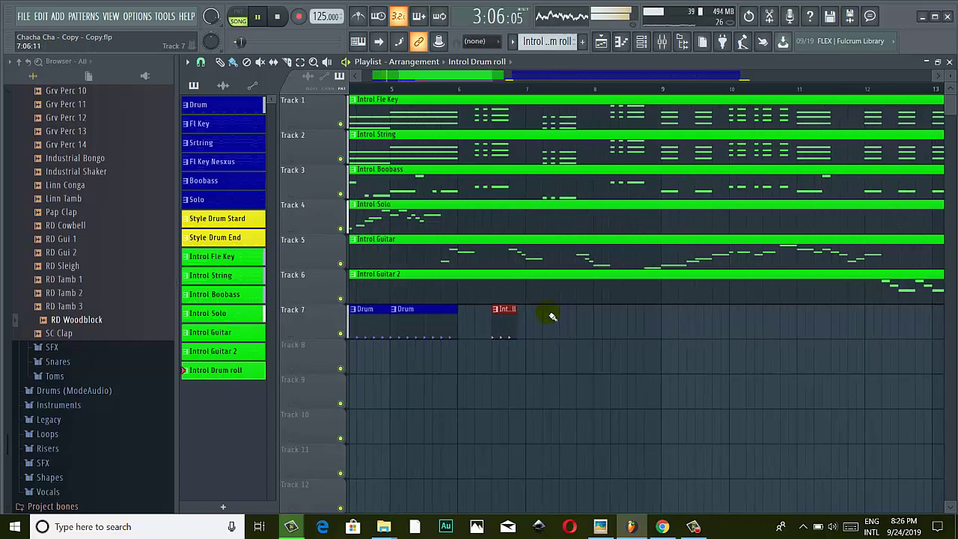
{"action": "scroll", "coordinate": [550, 315], "scroll_direction": "down", "scroll_amount": 2}
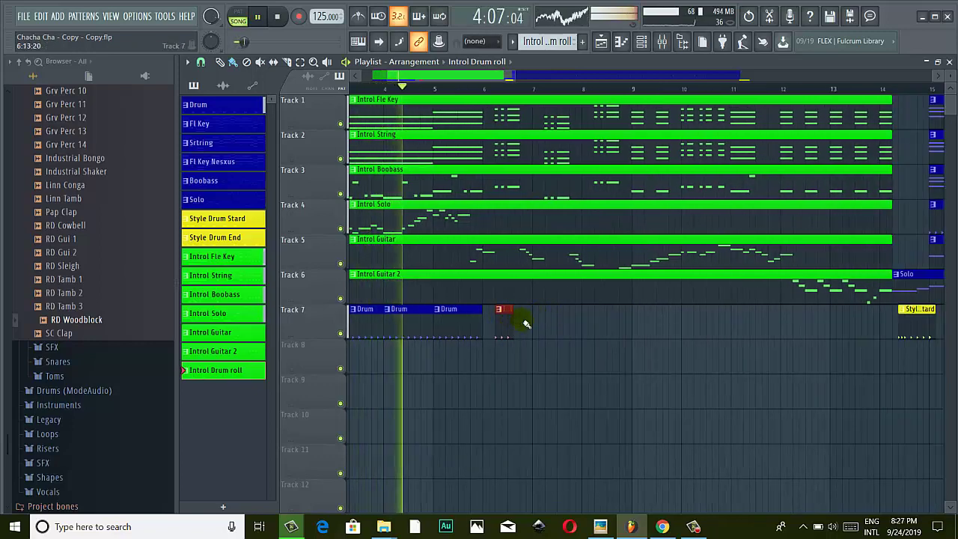
{"action": "scroll", "coordinate": [526, 324], "scroll_direction": "up", "scroll_amount": 2}
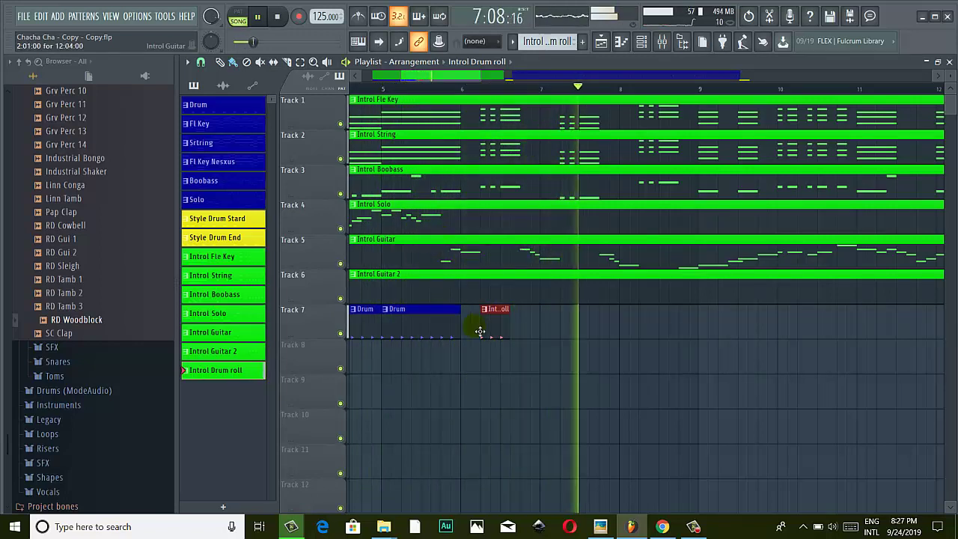
Add two more Introl Drum roll clips on Track 7 at 7:05:00 and 8:05:00, each 0:06:00 long.
{"action": "left_click", "coordinate": [565, 315]}
{"action": "left_click_drag", "start_coordinate": [640, 314], "coordinate": [593, 314]}
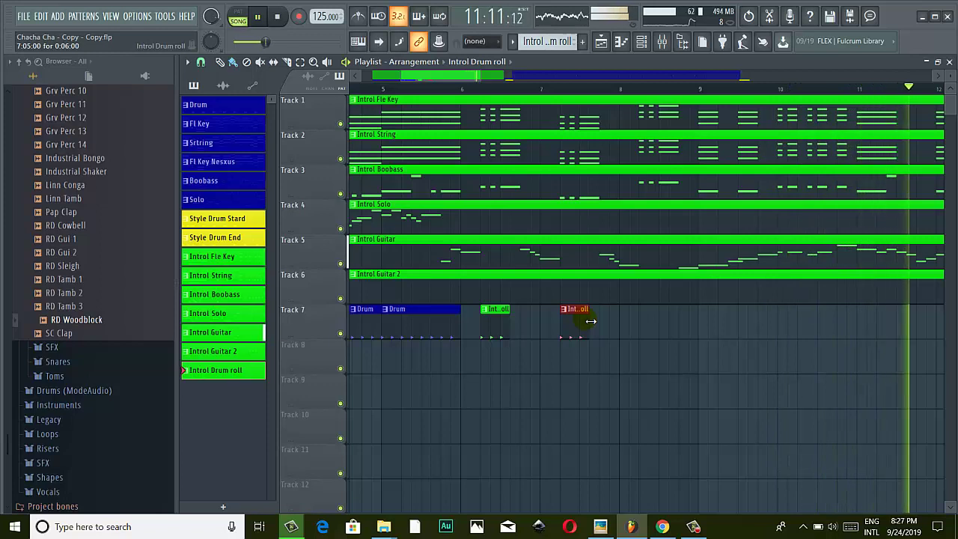
{"action": "scroll", "coordinate": [590, 320], "scroll_direction": "up", "scroll_amount": 1}
{"action": "left_click", "coordinate": [662, 325]}
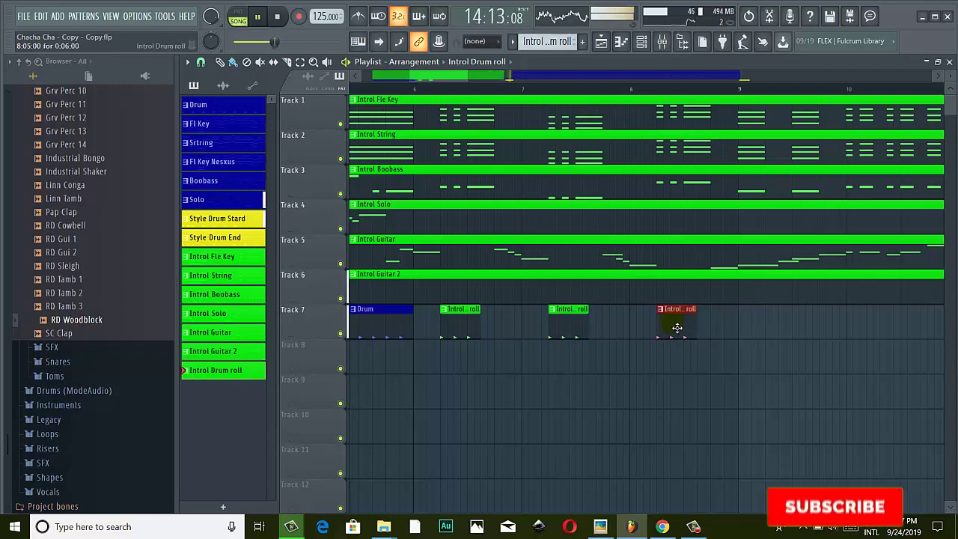
{"action": "scroll", "coordinate": [675, 323], "scroll_direction": "down", "scroll_amount": 2}
Replay the intro from just before bar 4 into bar 10 to check the drum roll clips.
{"action": "key", "text": "space"}
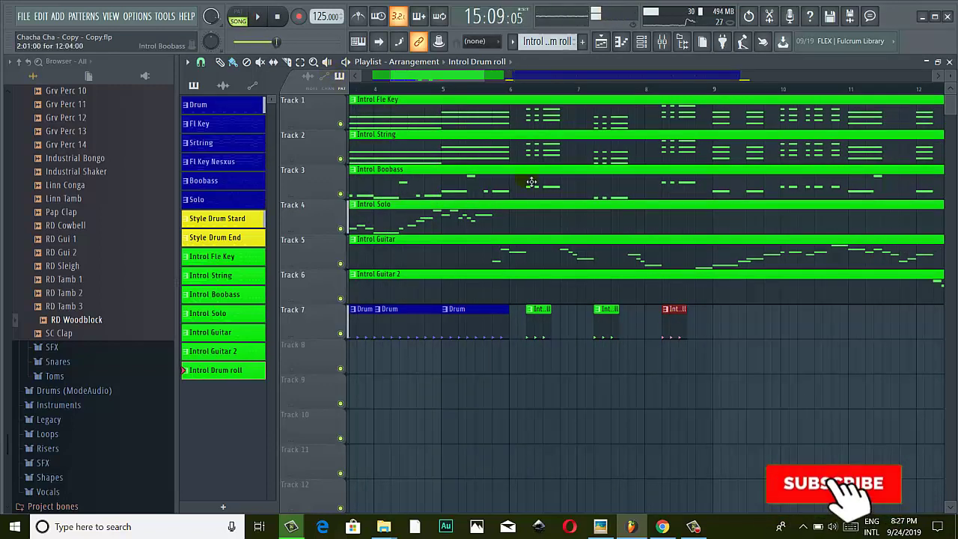
{"action": "left_click", "coordinate": [360, 90]}
{"action": "left_click", "coordinate": [258, 16]}
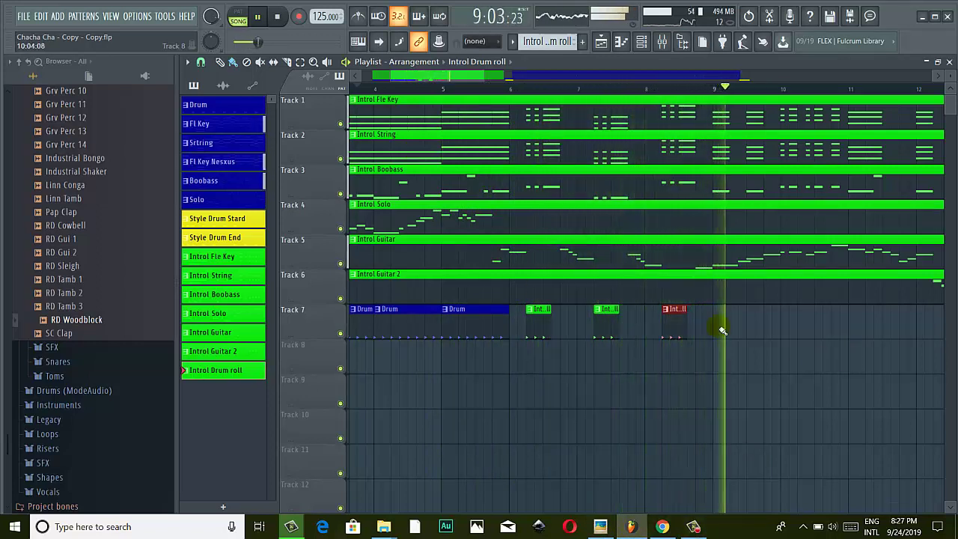
{"action": "left_click", "coordinate": [258, 17]}
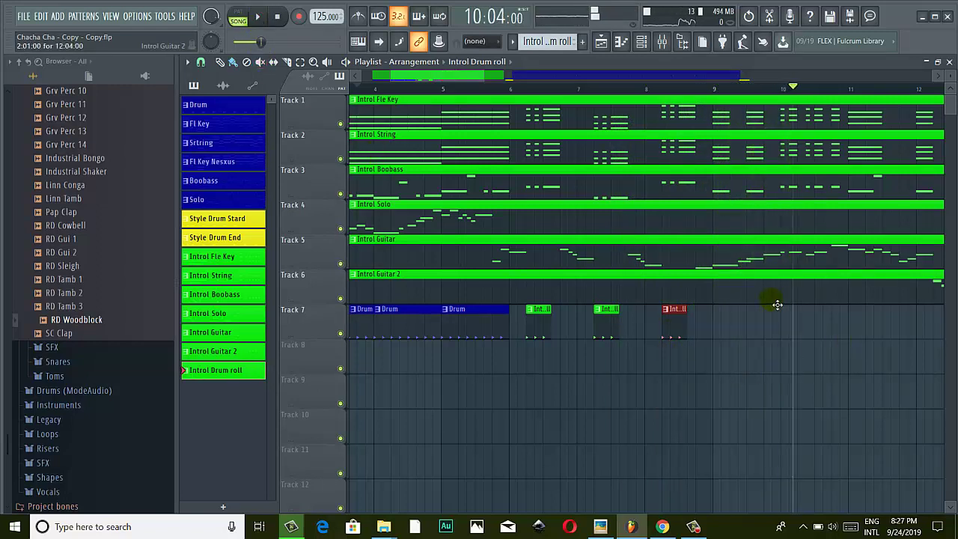
Add two single-hit Introl Drum roll clips on Track 7 at 9:01:00 and 9:09:00, each shortened to one step.
{"action": "scroll", "coordinate": [722, 337], "scroll_direction": "up", "scroll_amount": 2}
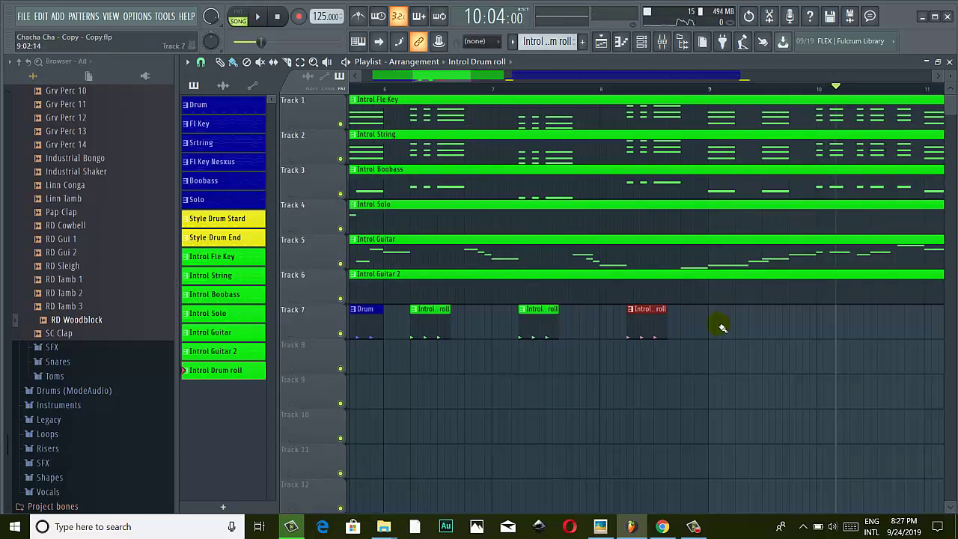
{"action": "scroll", "coordinate": [723, 327], "scroll_direction": "up", "scroll_amount": 2}
{"action": "left_click", "coordinate": [701, 327]}
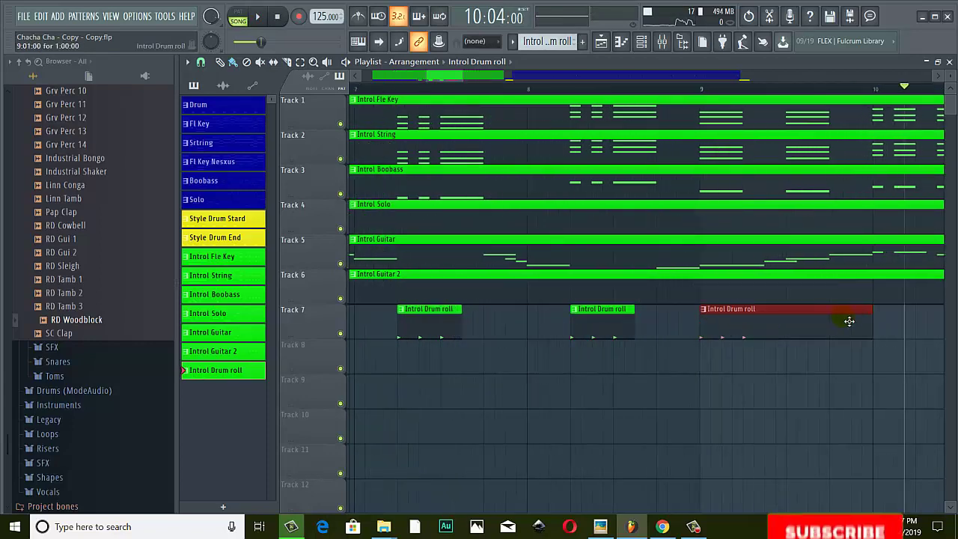
{"action": "left_click_drag", "start_coordinate": [872, 313], "coordinate": [709, 320]}
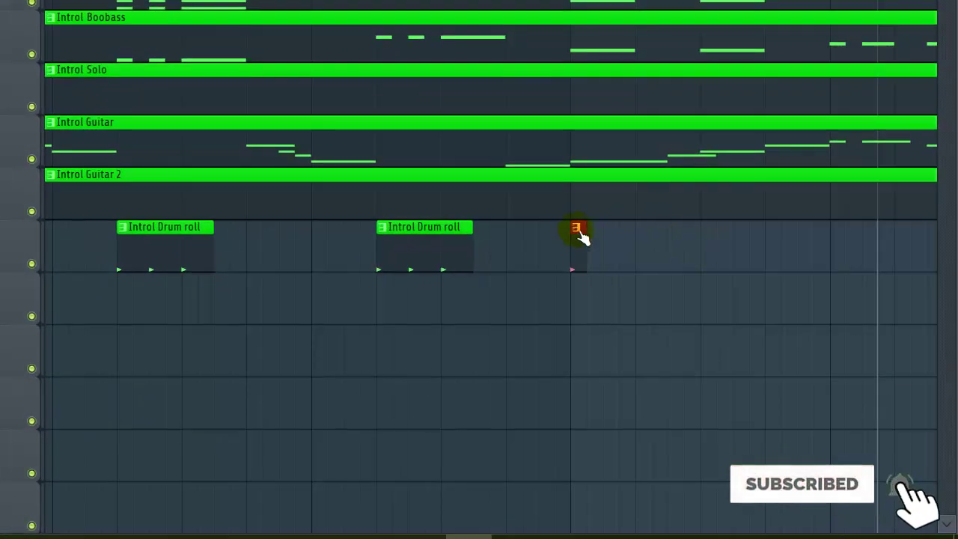
{"action": "right_click", "coordinate": [579, 231]}
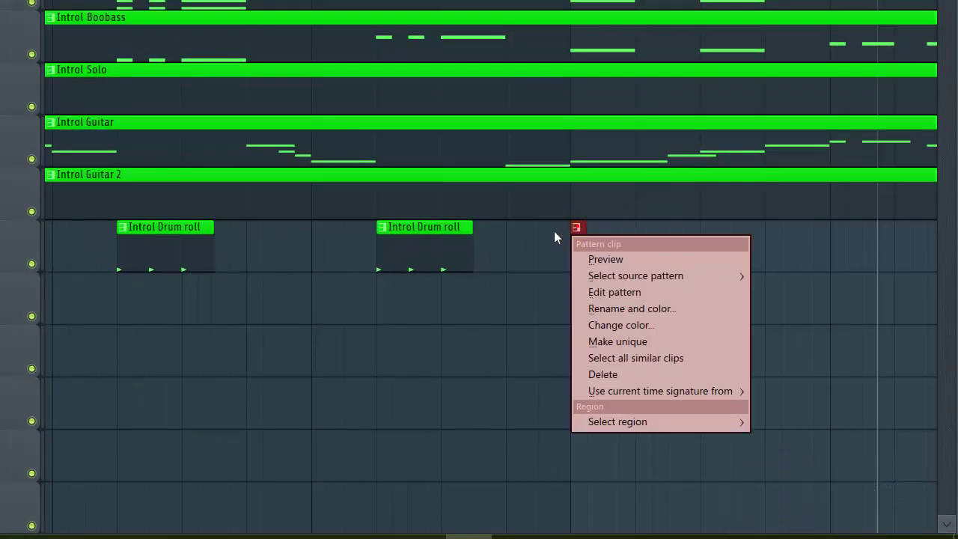
{"action": "left_click", "coordinate": [456, 240]}
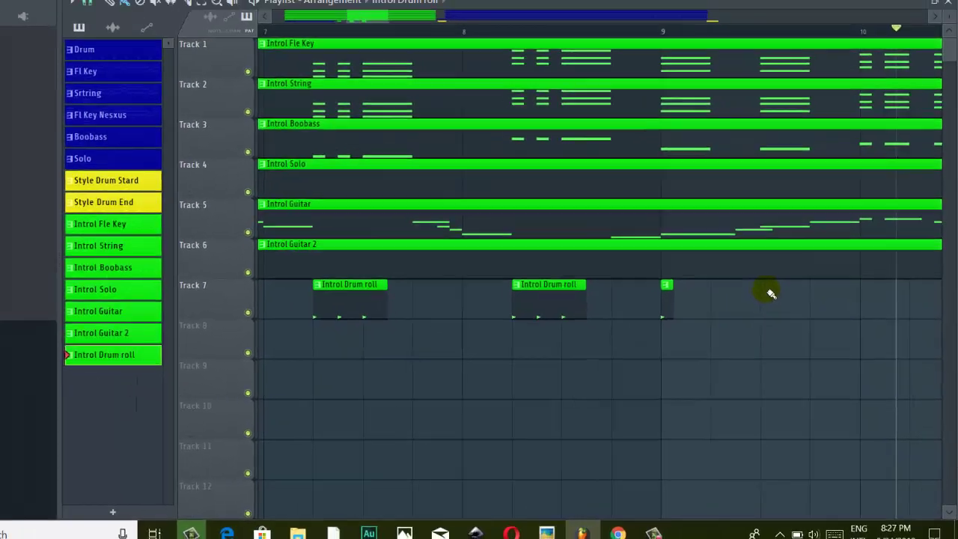
{"action": "left_click", "coordinate": [712, 241]}
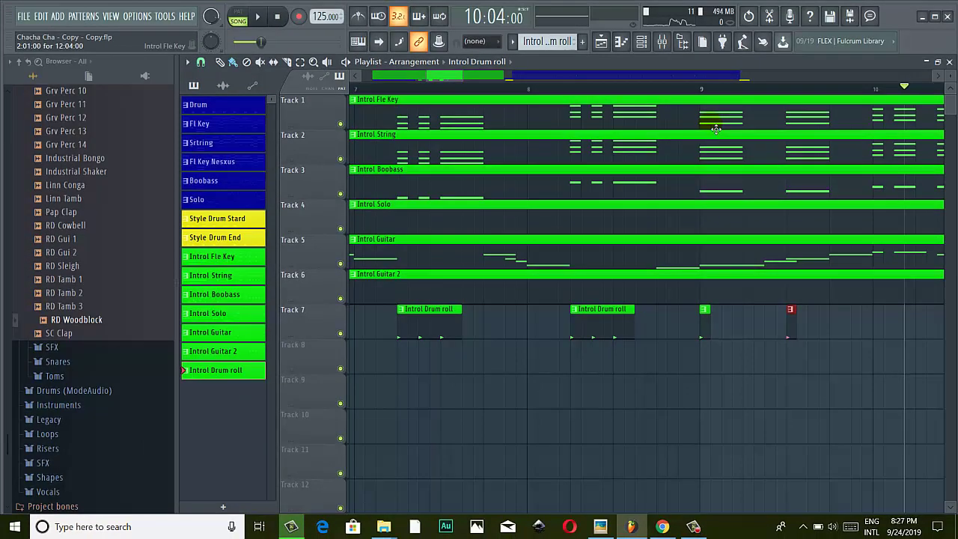
Place single-hit Introl Drum roll clips on Track 7 under the five chords of bar 10 and the chord starting bar 11.
{"action": "mouse_move", "coordinate": [437, 75]}
{"action": "left_mouse_down"}
{"action": "mouse_move", "coordinate": [467, 77]}
{"action": "mouse_move", "coordinate": [434, 74]}
{"action": "left_mouse_up"}
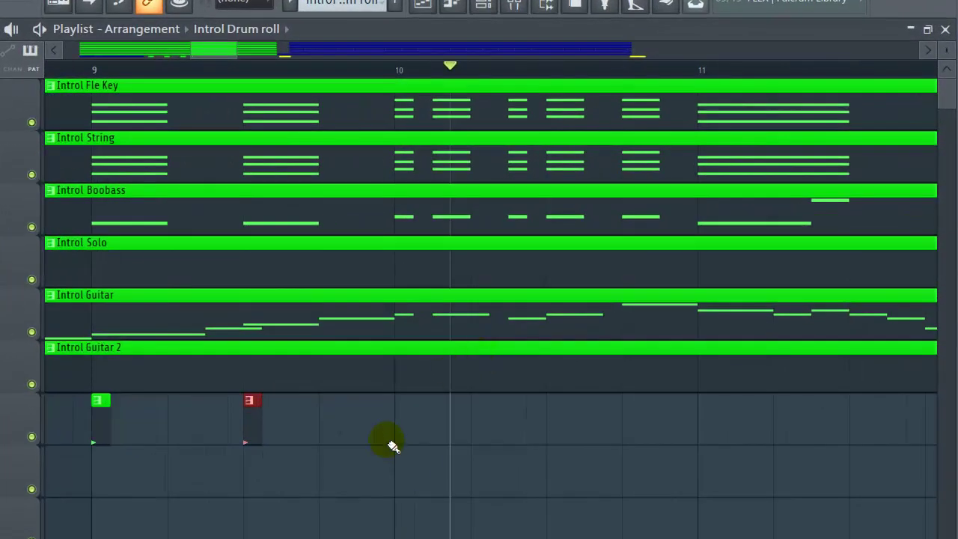
{"action": "left_click", "coordinate": [447, 424]}
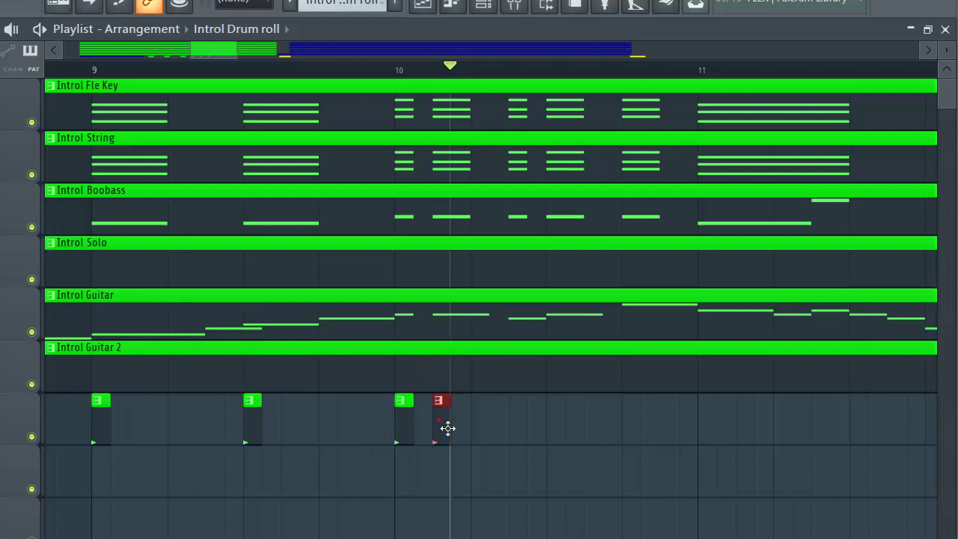
{"action": "left_click", "coordinate": [510, 425]}
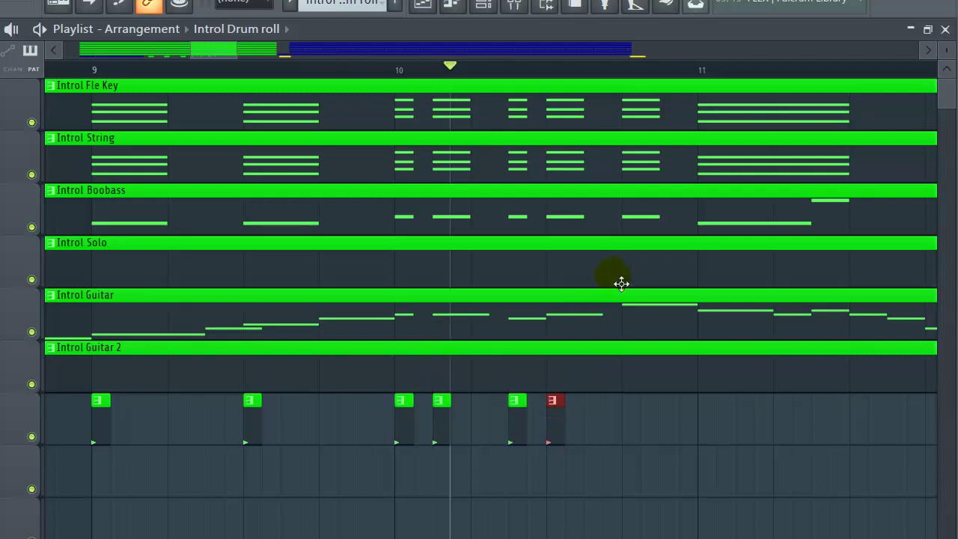
{"action": "left_click", "coordinate": [625, 427]}
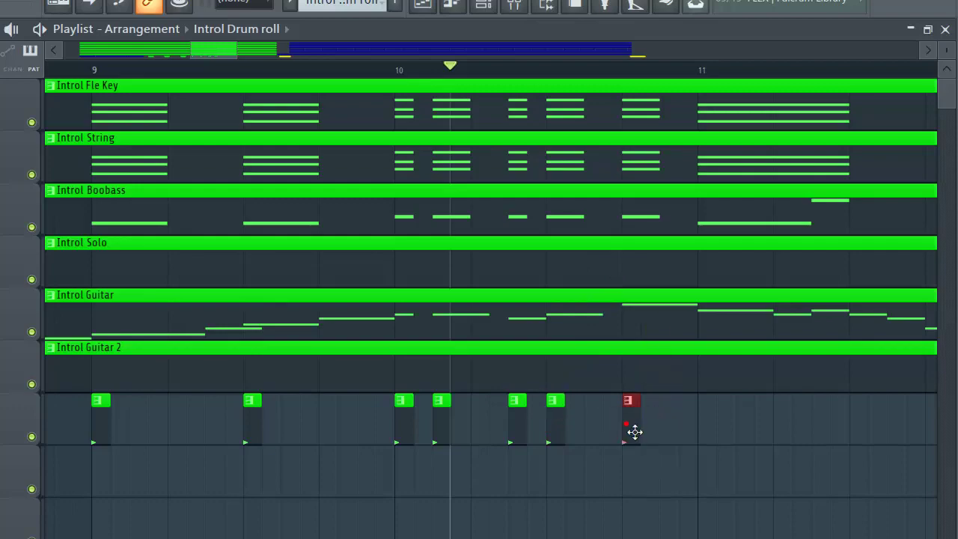
{"action": "left_click", "coordinate": [705, 417]}
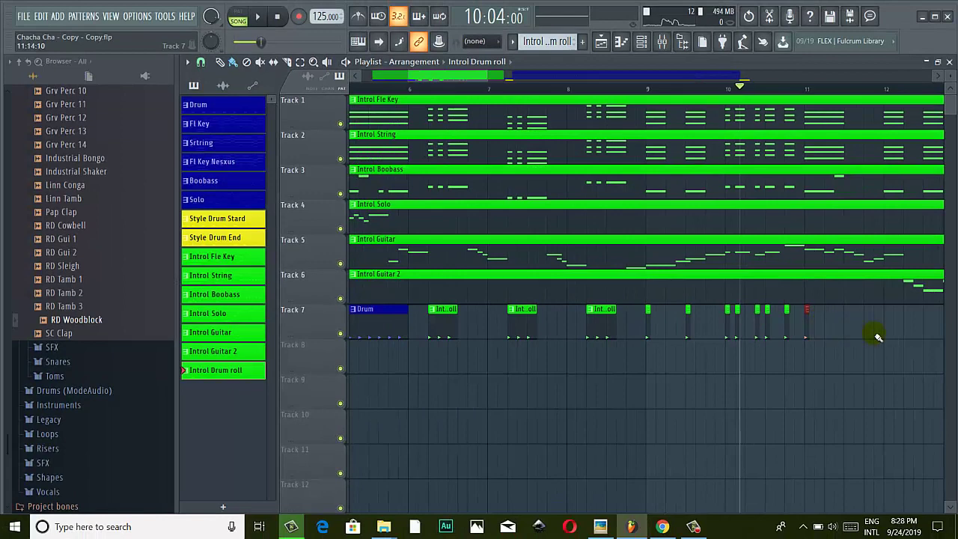
Place single-hit Introl Drum roll clips on Track 7 at the start and middle of bars 12 and 13 and the start of bar 14.
{"action": "scroll", "coordinate": [909, 336], "scroll_direction": "up", "scroll_amount": 3}
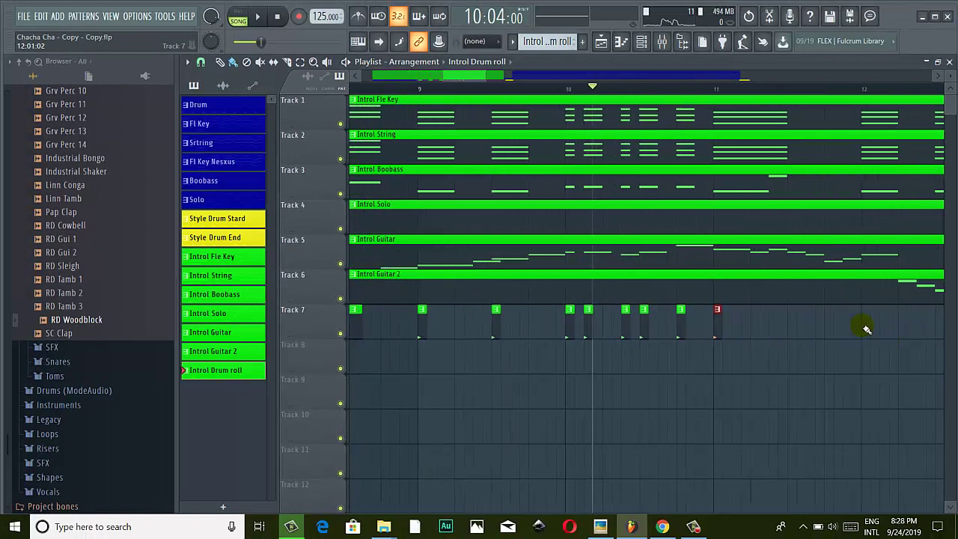
{"action": "left_click_drag", "start_coordinate": [471, 80], "coordinate": [495, 80]}
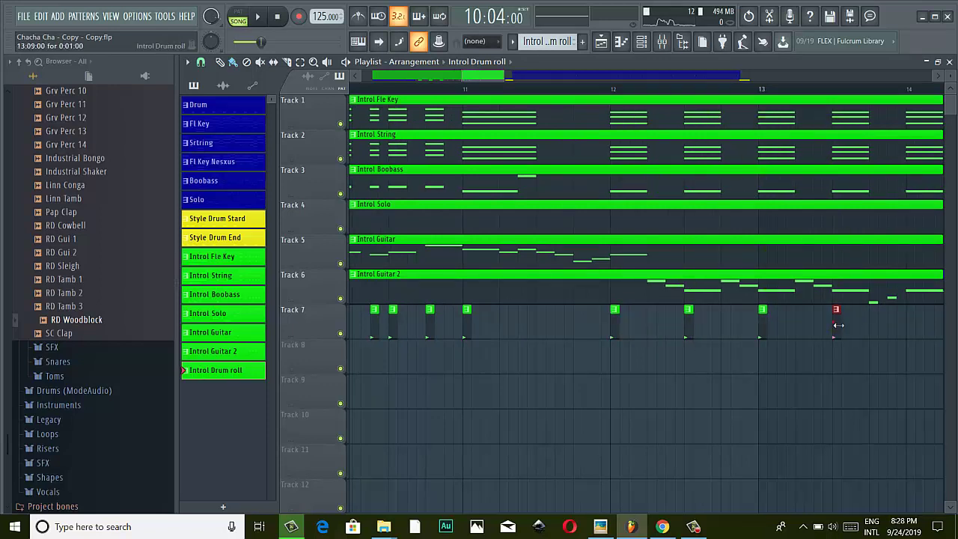
{"action": "scroll", "coordinate": [838, 325], "scroll_direction": "down", "scroll_amount": 5}
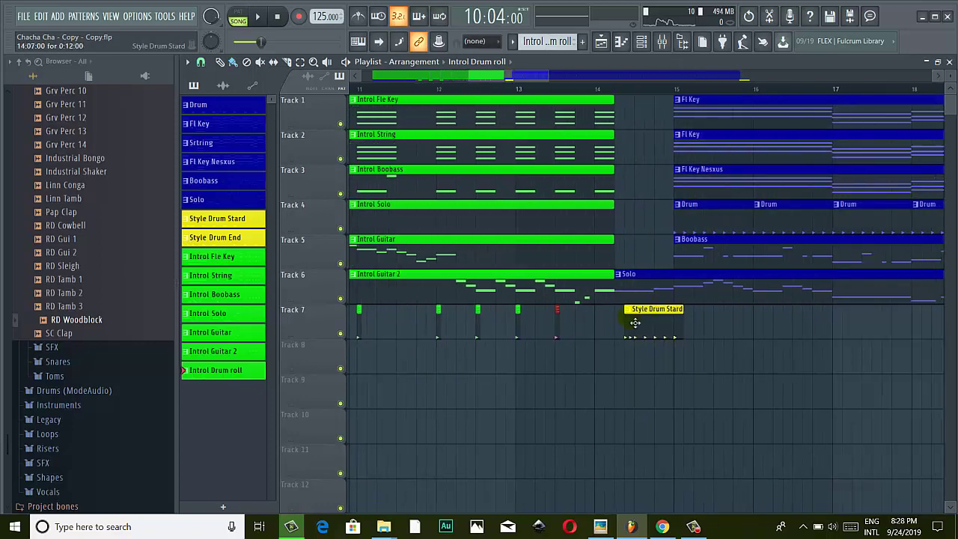
{"action": "scroll", "coordinate": [635, 323], "scroll_direction": "up", "scroll_amount": 3}
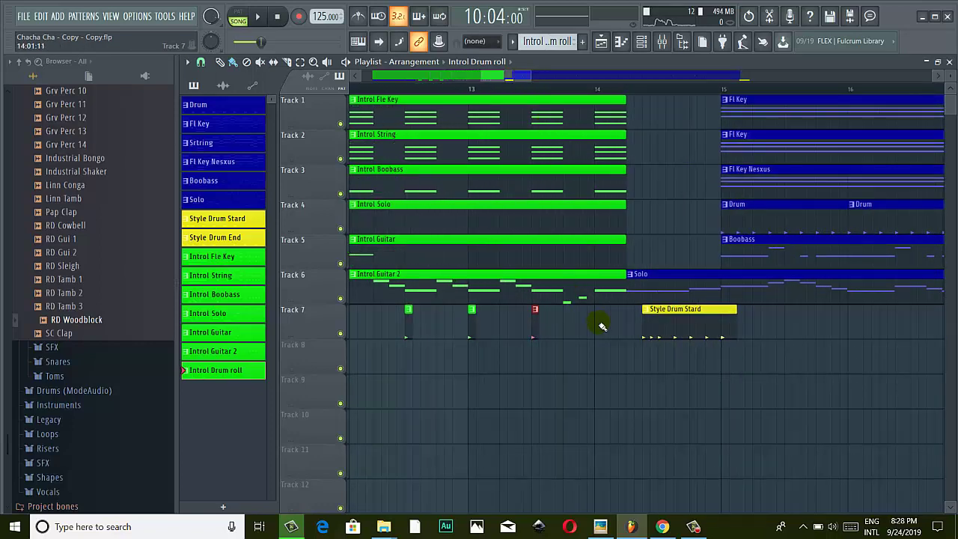
{"action": "scroll", "coordinate": [573, 236], "scroll_direction": "down", "scroll_amount": 5}
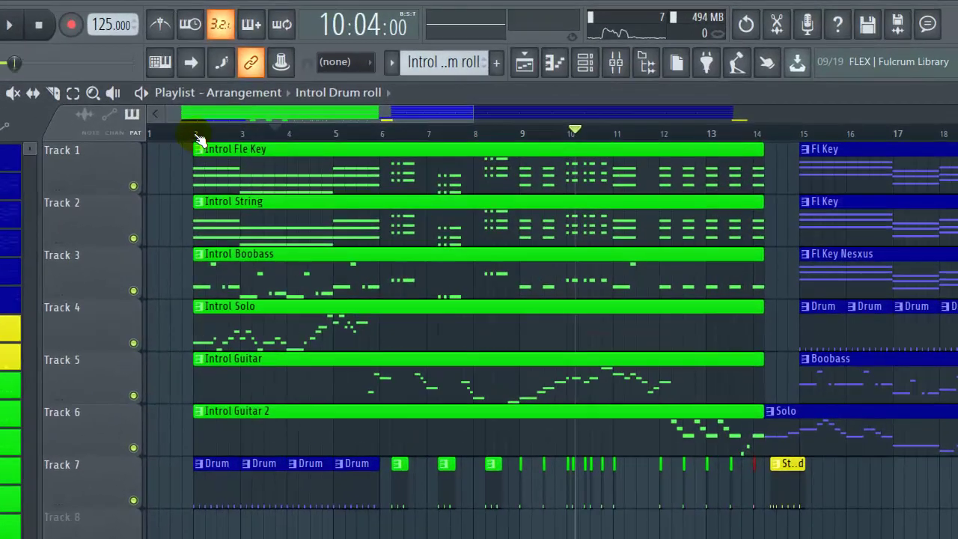
Play the full intro from bar 2 into bar 15 to check the finished drum arrangement.
{"action": "left_click", "coordinate": [338, 99]}
{"action": "left_click", "coordinate": [199, 18]}
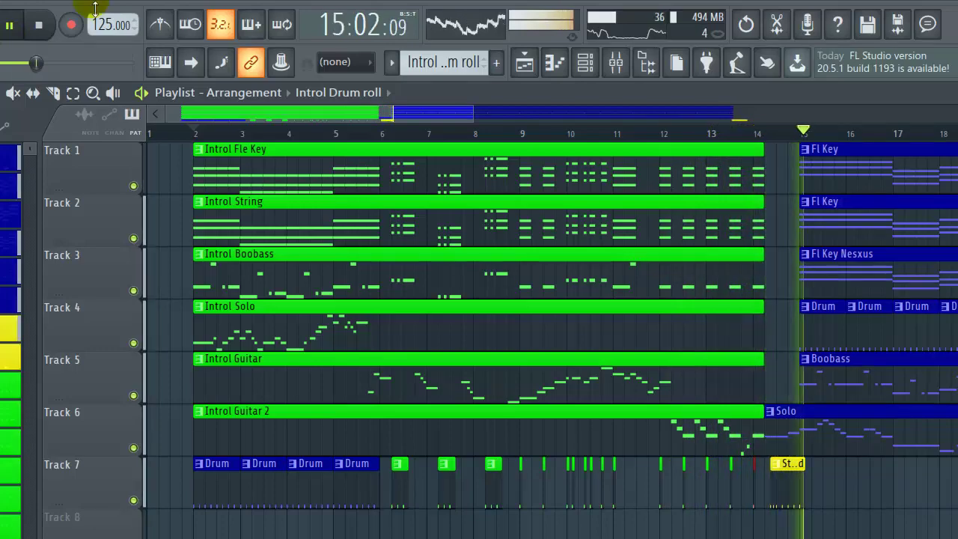
{"action": "left_click", "coordinate": [9, 25]}
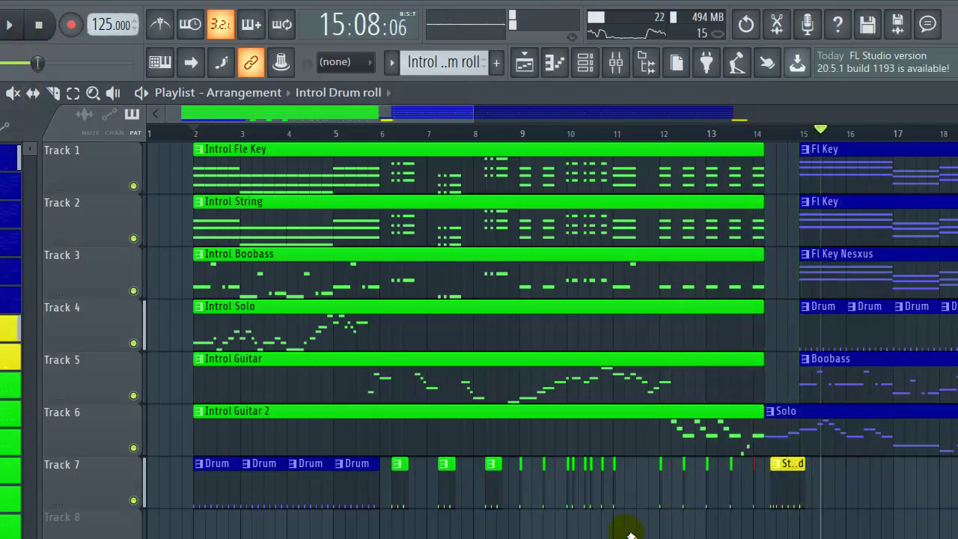
{"action": "scroll", "coordinate": [633, 528], "scroll_direction": "up", "scroll_amount": 2}
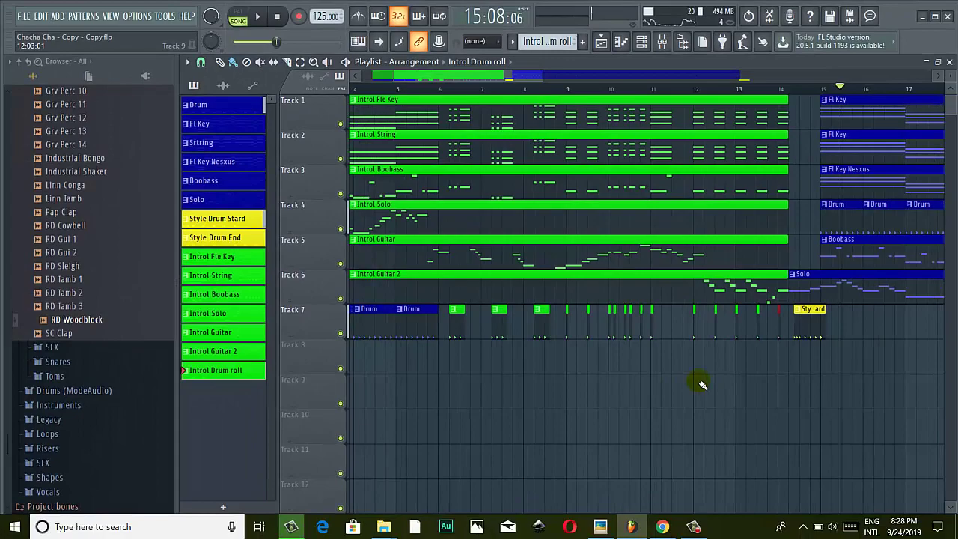
{"action": "scroll", "coordinate": [701, 384], "scroll_direction": "down", "scroll_amount": 2}
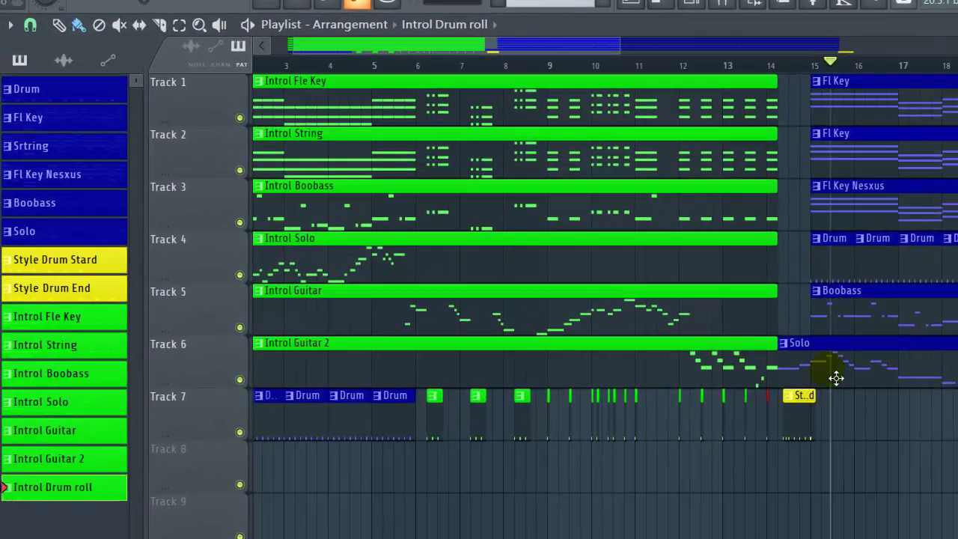
Select the Solo pattern, open the Solo Nexus instrument from the channel rack and play the pattern.
{"action": "left_click", "coordinate": [760, 296]}
{"action": "left_click", "coordinate": [39, 226]}
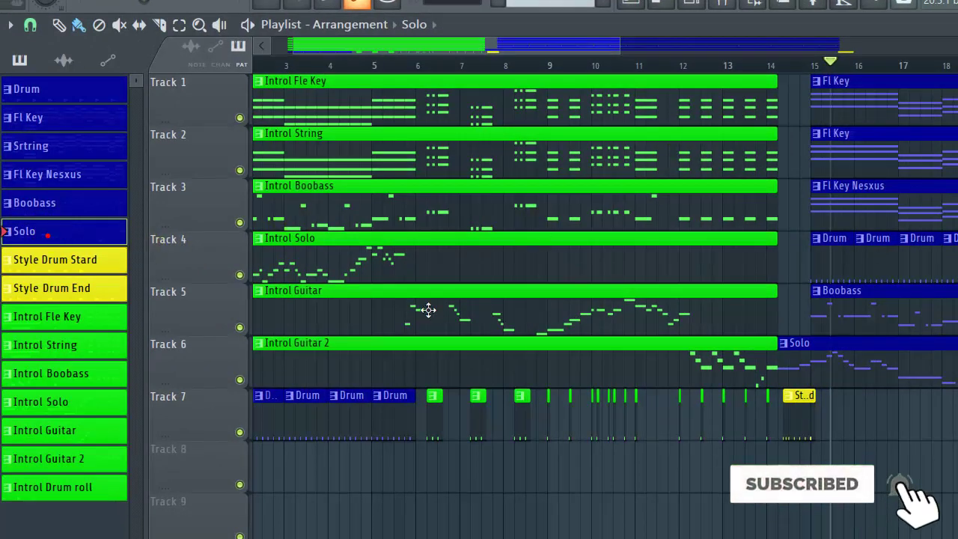
{"action": "left_click", "coordinate": [702, 13]}
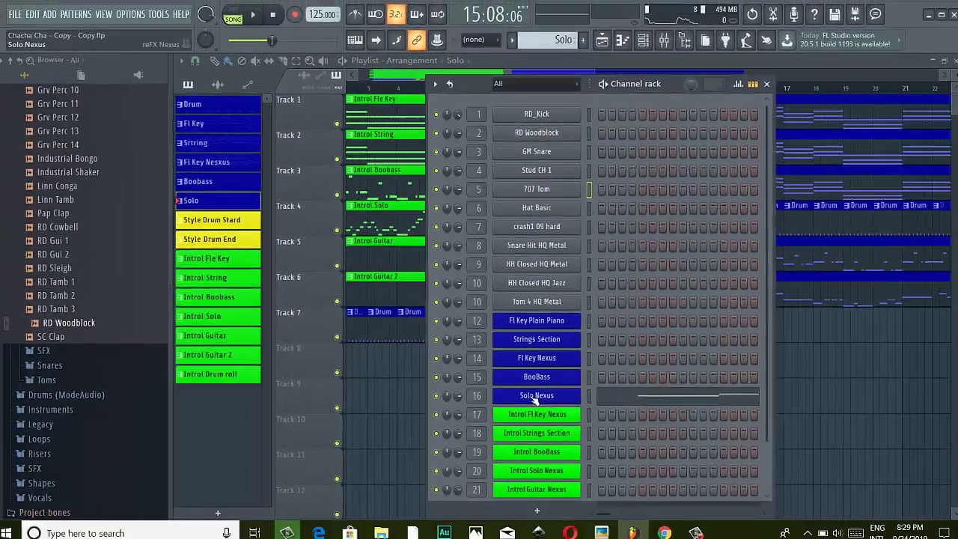
{"action": "left_click", "coordinate": [535, 459]}
{"action": "left_click", "coordinate": [612, 94]}
{"action": "key", "text": "space"}
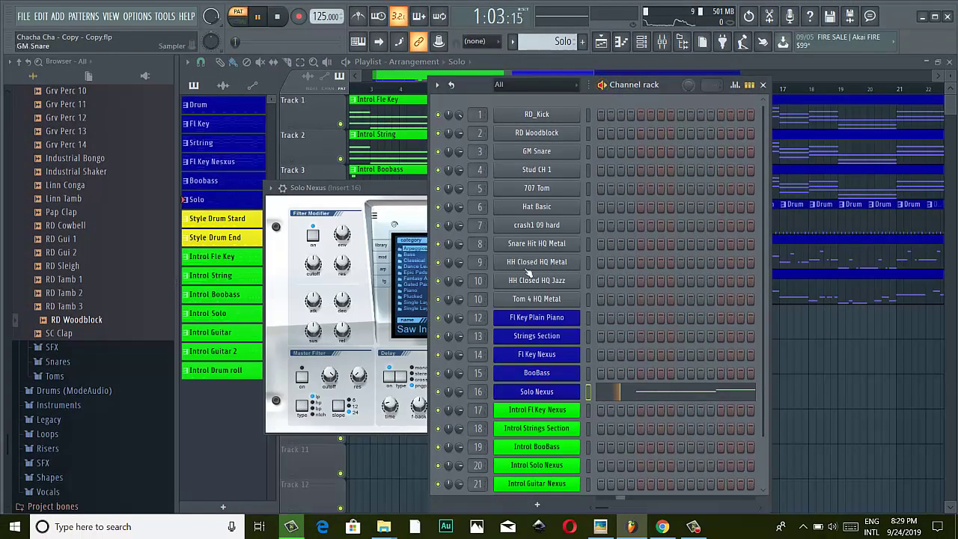
Browse the Classical category in the Solo Nexus instrument and load the ST Hybrid Strings 1 preset.
{"action": "left_click", "coordinate": [349, 193]}
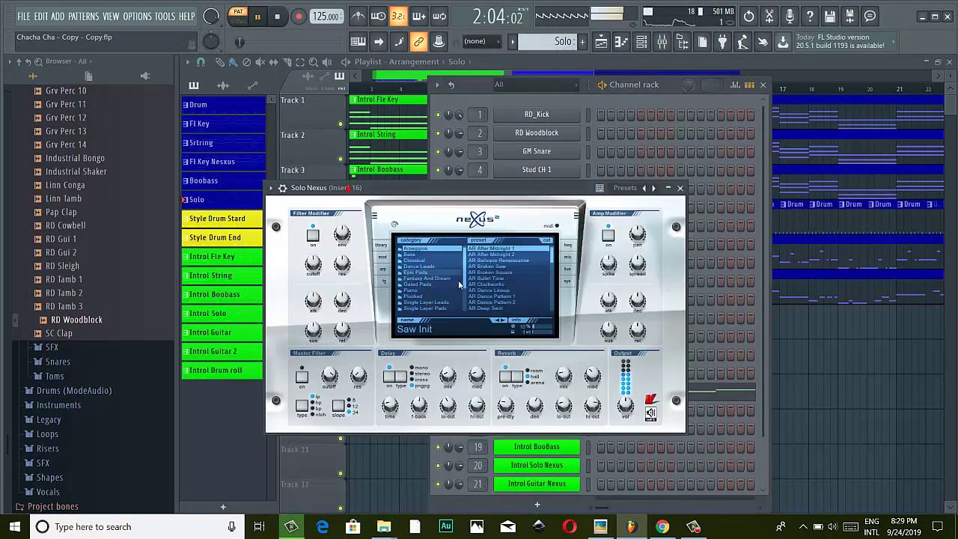
{"action": "left_click", "coordinate": [416, 260]}
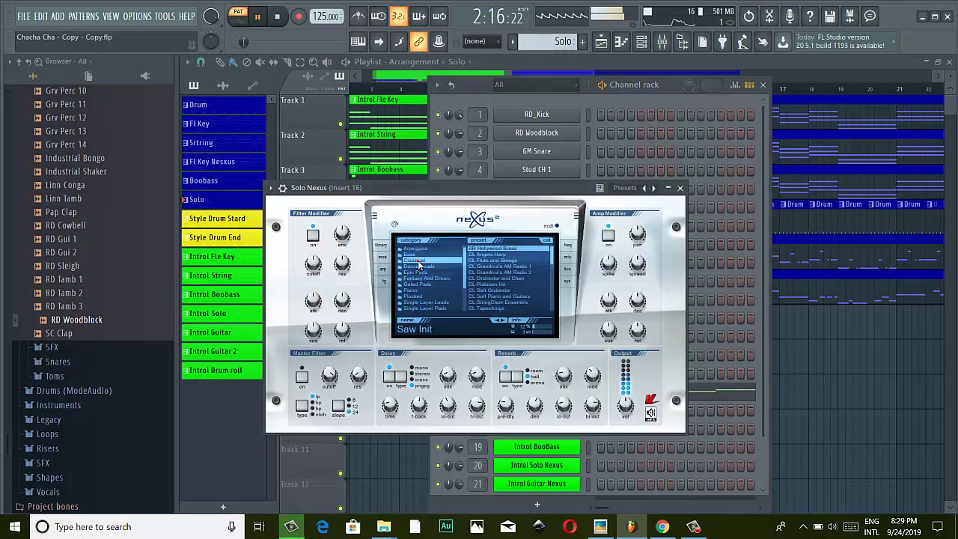
{"action": "left_click", "coordinate": [511, 261]}
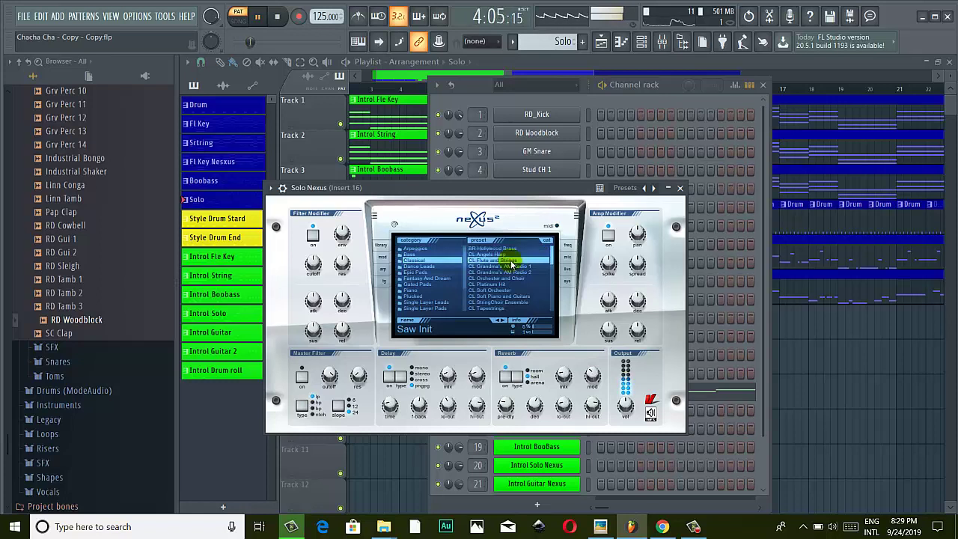
{"action": "scroll", "coordinate": [513, 258], "scroll_direction": "down", "scroll_amount": 2}
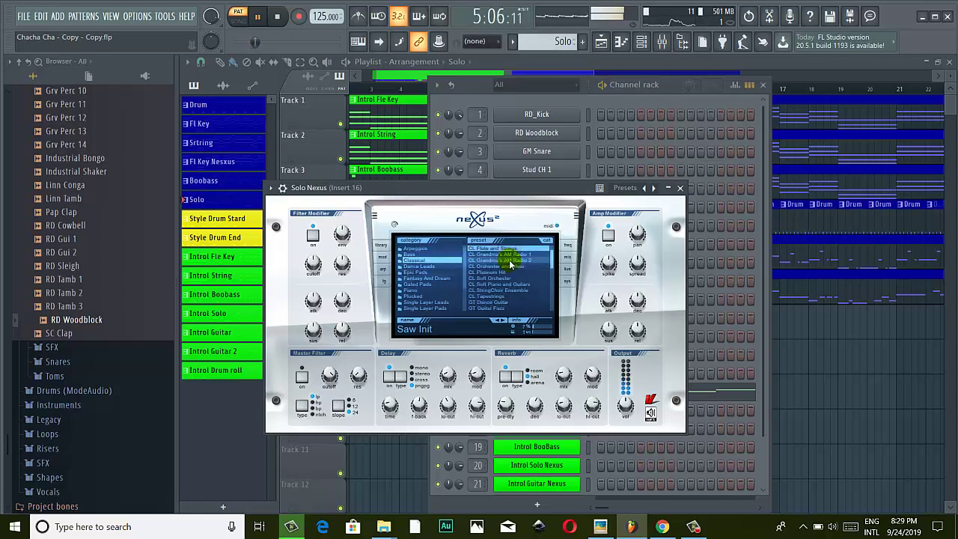
{"action": "scroll", "coordinate": [526, 289], "scroll_direction": "down", "scroll_amount": 4}
{"action": "left_click", "coordinate": [515, 297]}
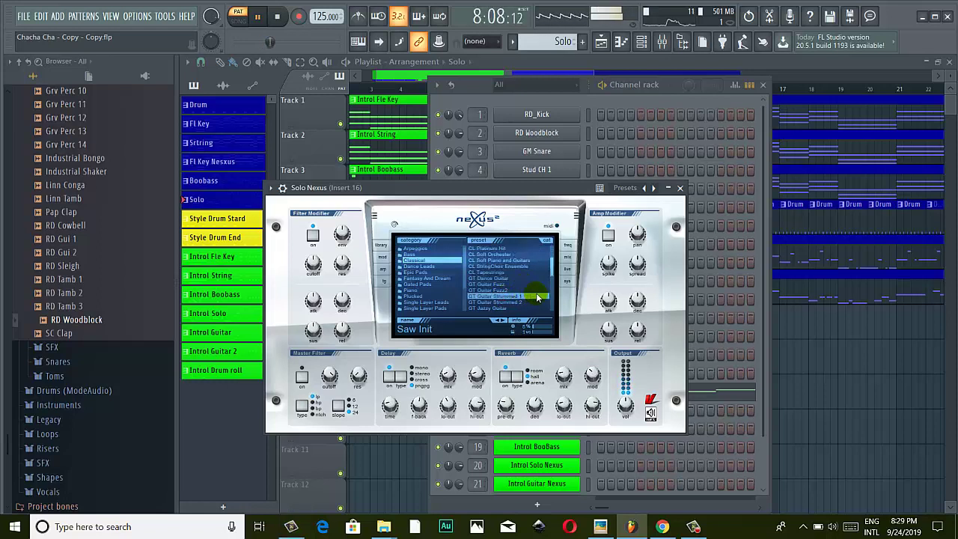
{"action": "scroll", "coordinate": [536, 297], "scroll_direction": "down", "scroll_amount": 5}
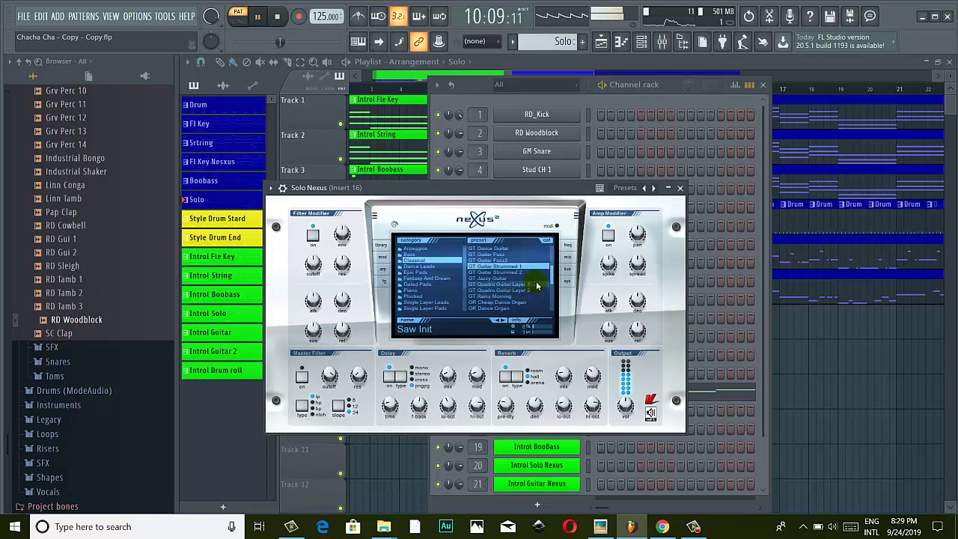
{"action": "scroll", "coordinate": [537, 285], "scroll_direction": "down", "scroll_amount": 2}
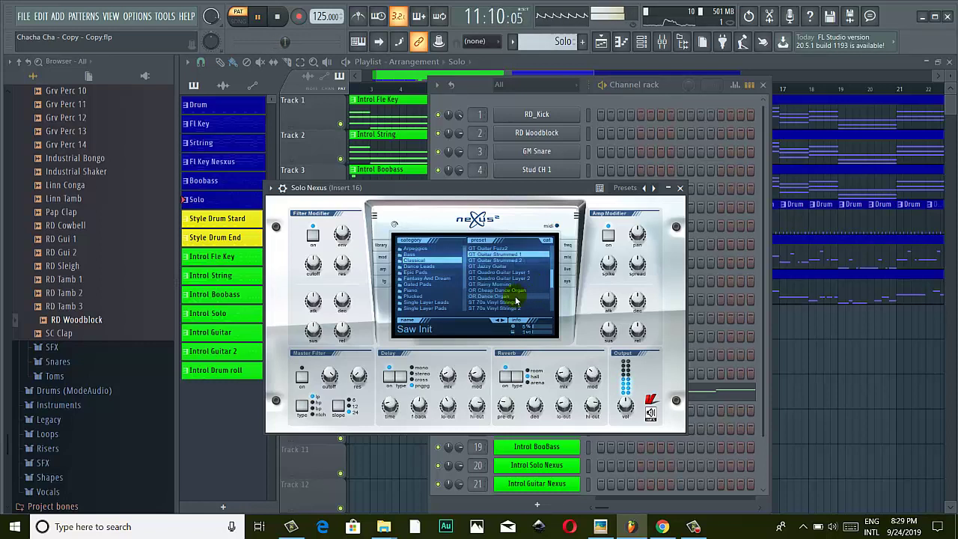
{"action": "scroll", "coordinate": [513, 302], "scroll_direction": "down", "scroll_amount": 7}
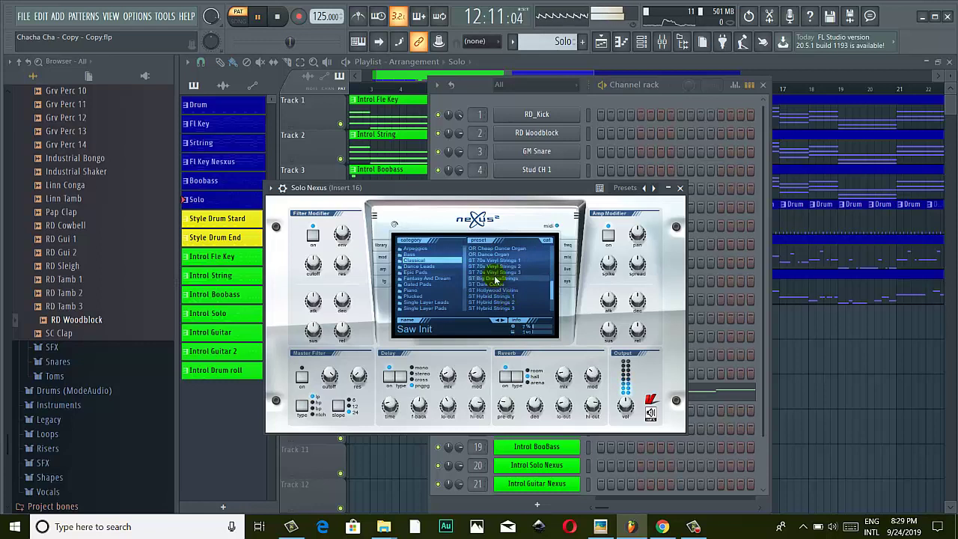
{"action": "scroll", "coordinate": [511, 287], "scroll_direction": "down", "scroll_amount": 2}
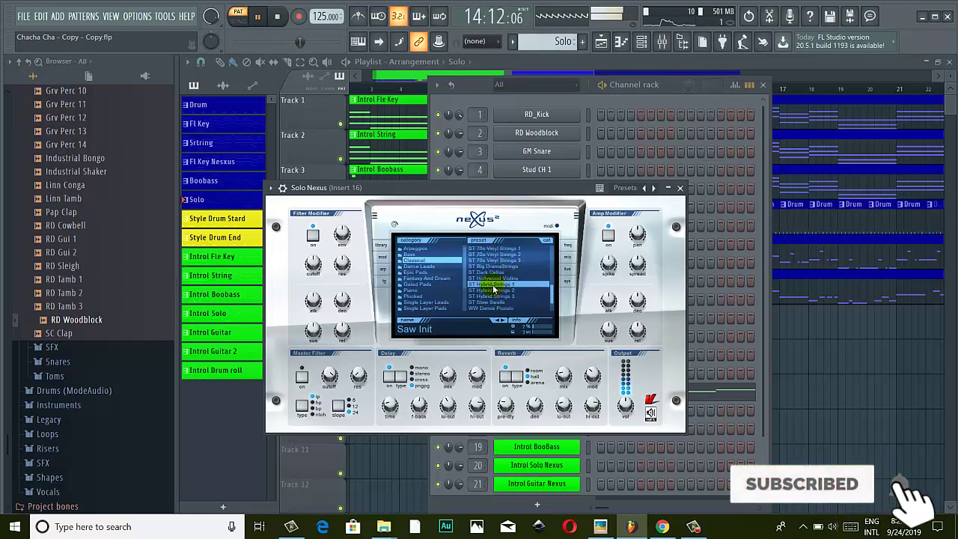
{"action": "left_click", "coordinate": [493, 285]}
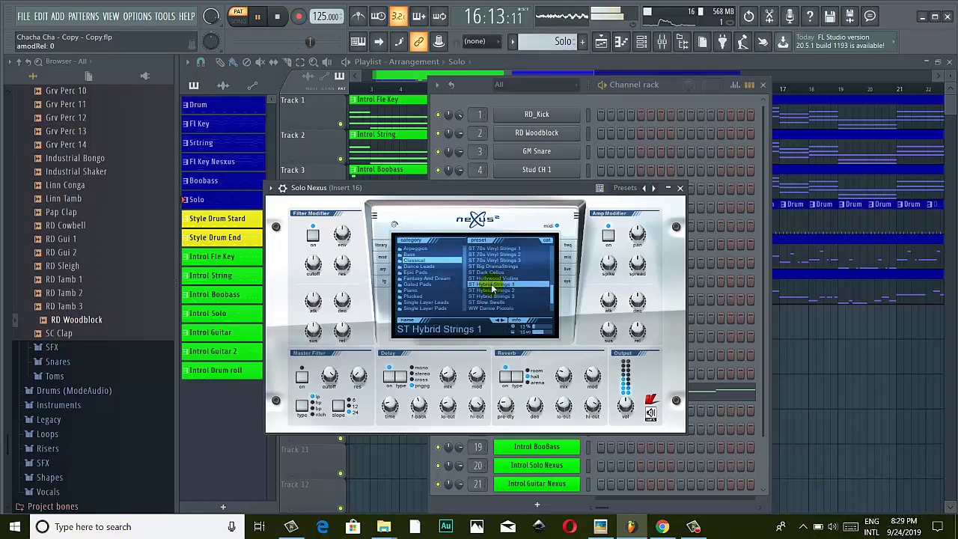
Audition the ST Hybrid Strings 2 and ST Hybrid Strings 3 presets on the playing Solo pattern.
{"action": "scroll", "coordinate": [494, 284], "scroll_direction": "down", "scroll_amount": 3}
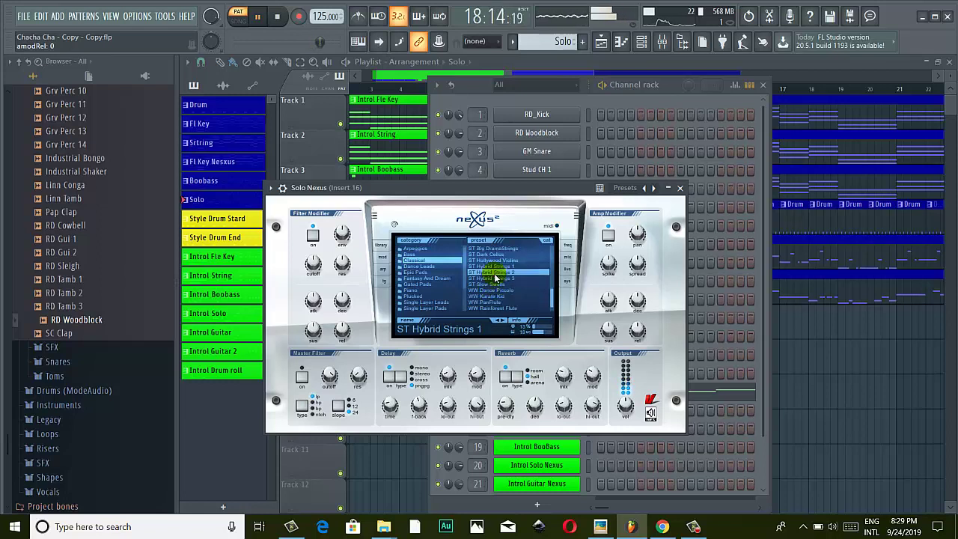
{"action": "left_click", "coordinate": [494, 273]}
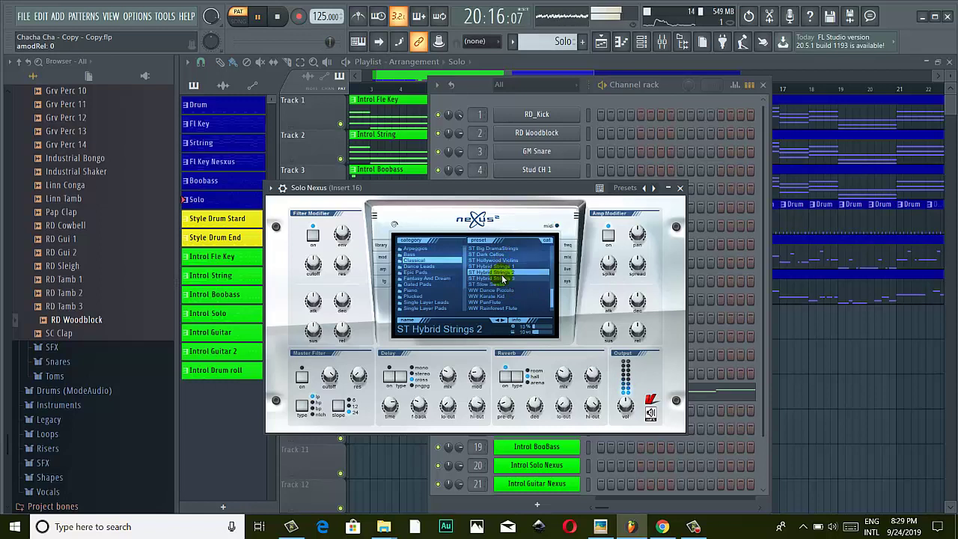
{"action": "left_click", "coordinate": [503, 278]}
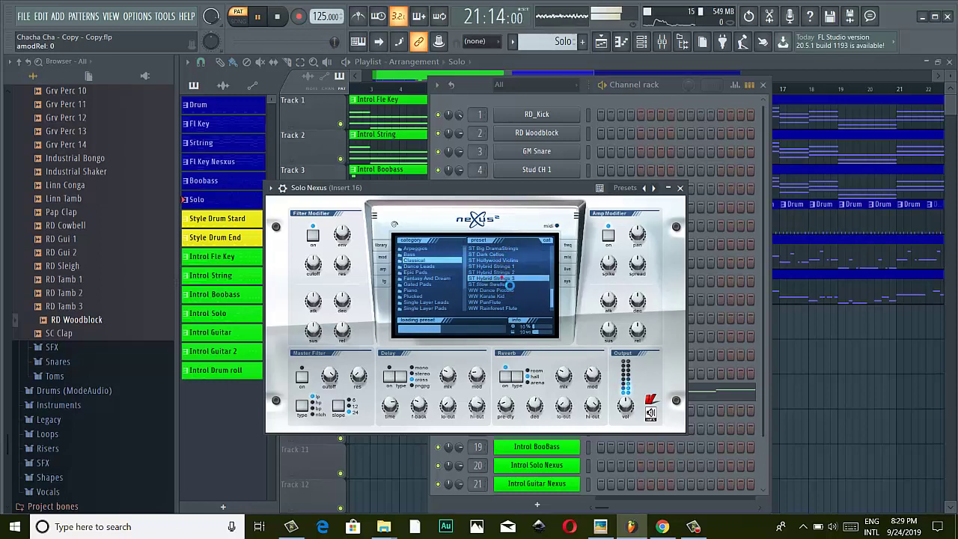
Load the ST Hollywood Violins preset for Solo Nexus, then stop playback and close the instrument and channel rack.
{"action": "left_click", "coordinate": [502, 261]}
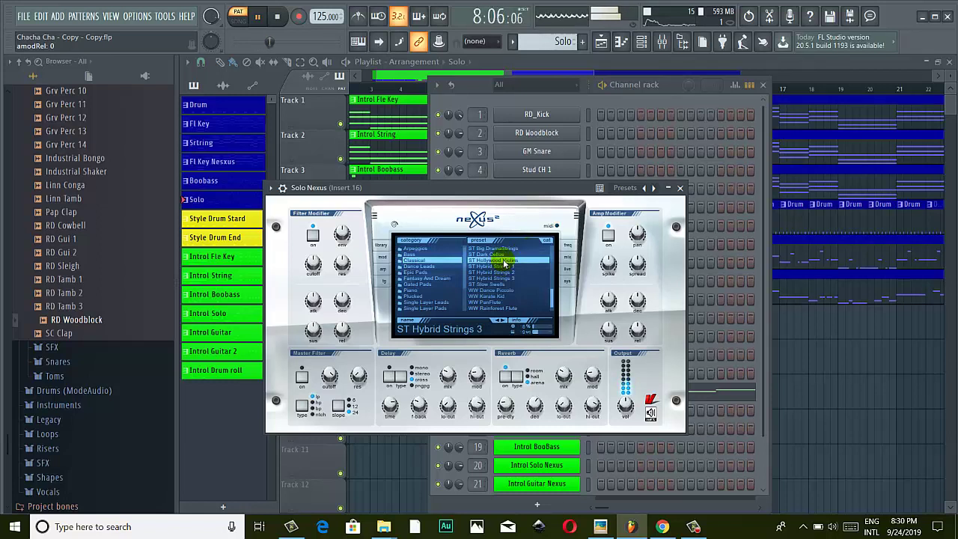
{"action": "left_click", "coordinate": [504, 262]}
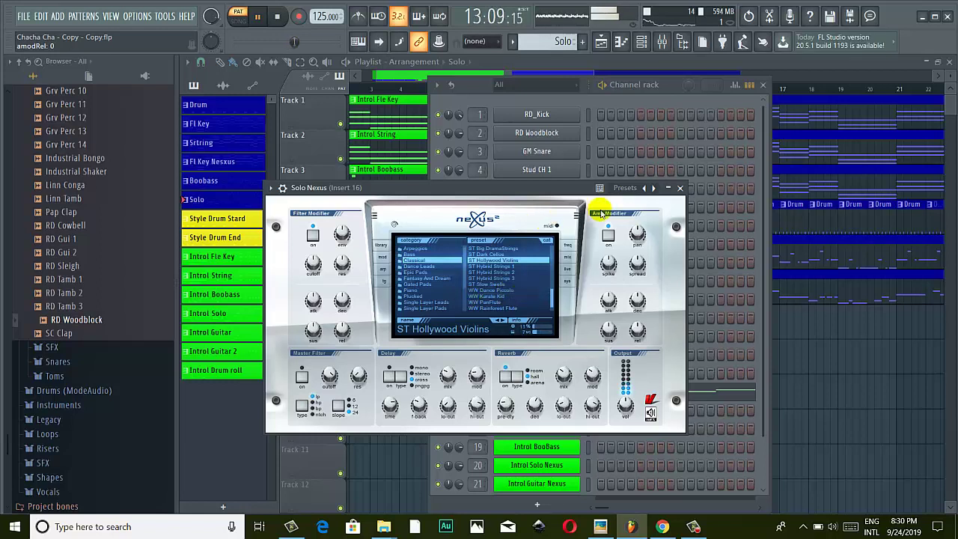
{"action": "left_click", "coordinate": [680, 189]}
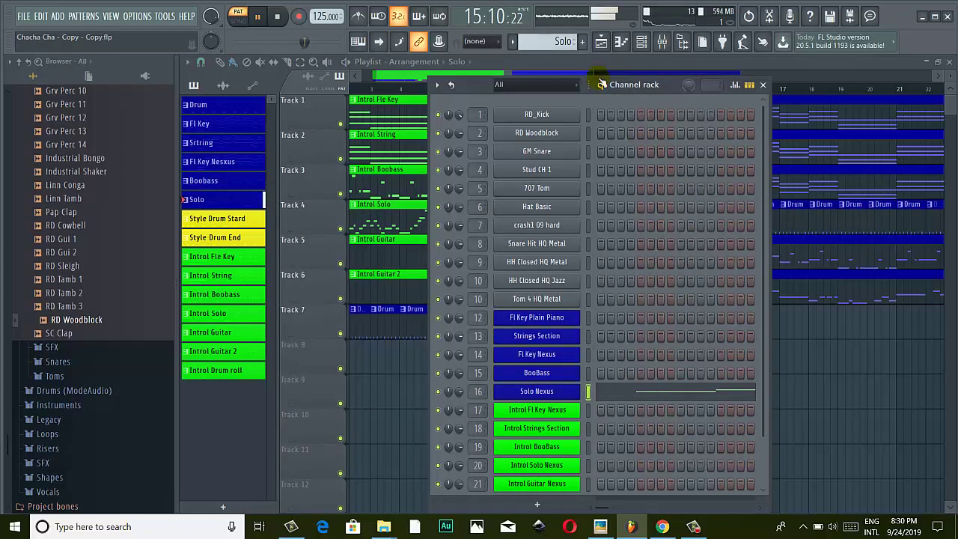
{"action": "key", "text": "space"}
{"action": "left_click", "coordinate": [762, 85]}
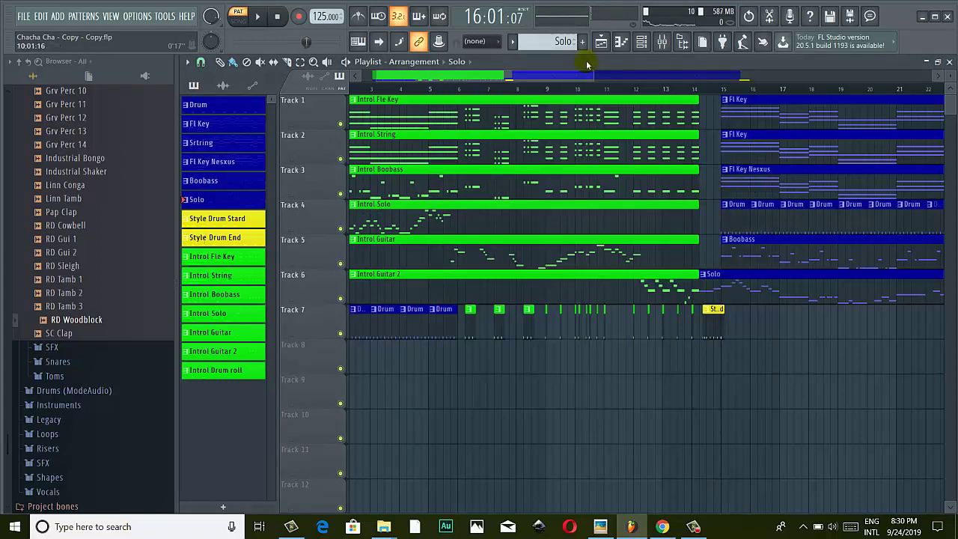
Lower the volume fader of mixer Insert 16, the Solo Nexus track, to about -6.9 dB and close the mixer.
{"action": "left_click", "coordinate": [641, 42]}
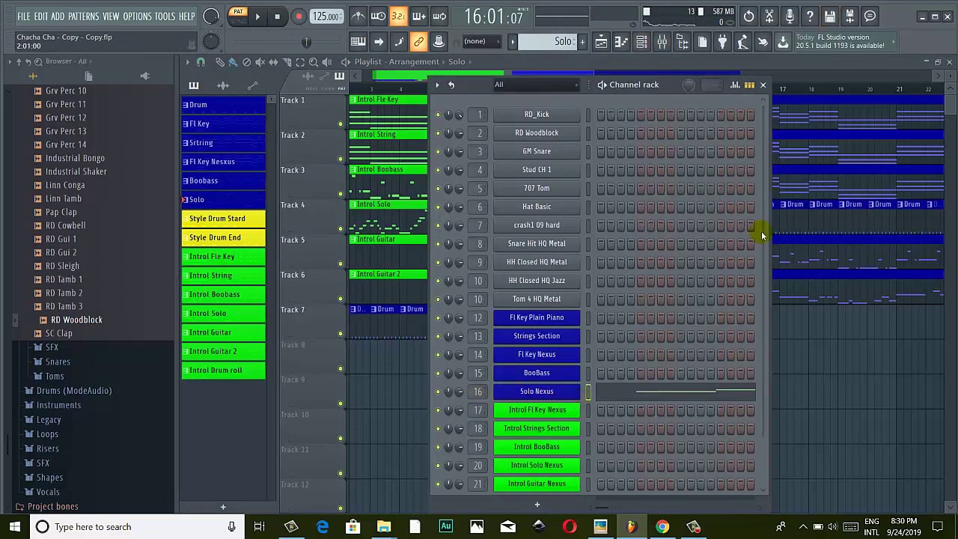
{"action": "left_click", "coordinate": [762, 85]}
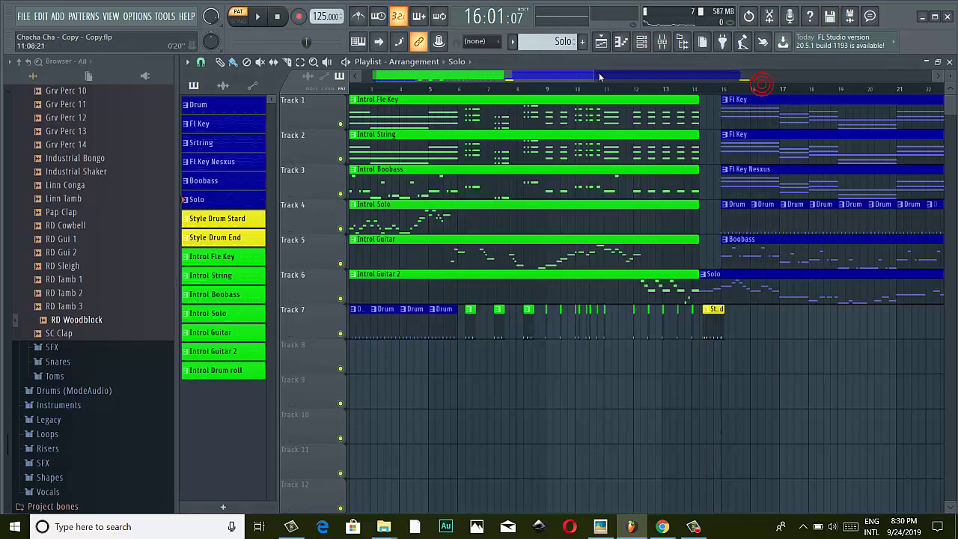
{"action": "left_click", "coordinate": [662, 42]}
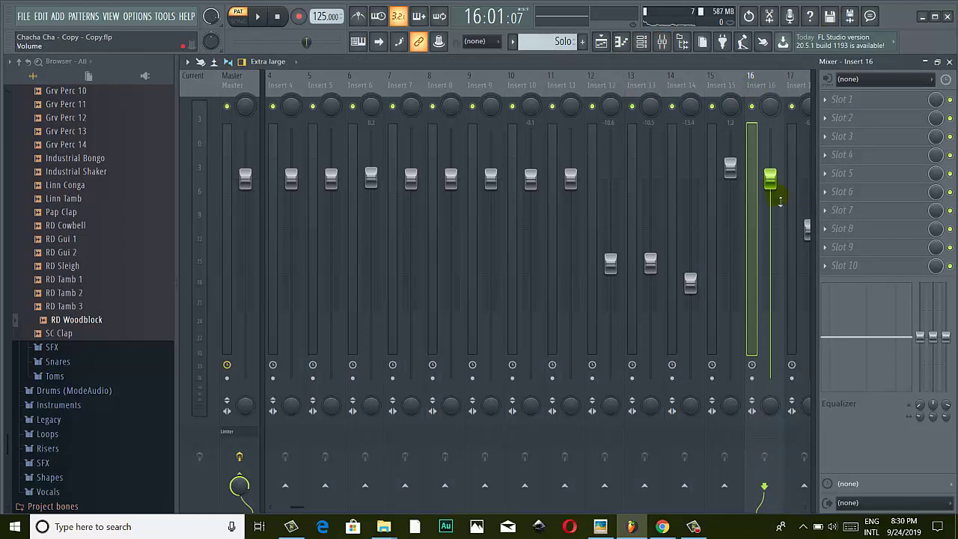
{"action": "left_click_drag", "start_coordinate": [769, 178], "coordinate": [770, 231]}
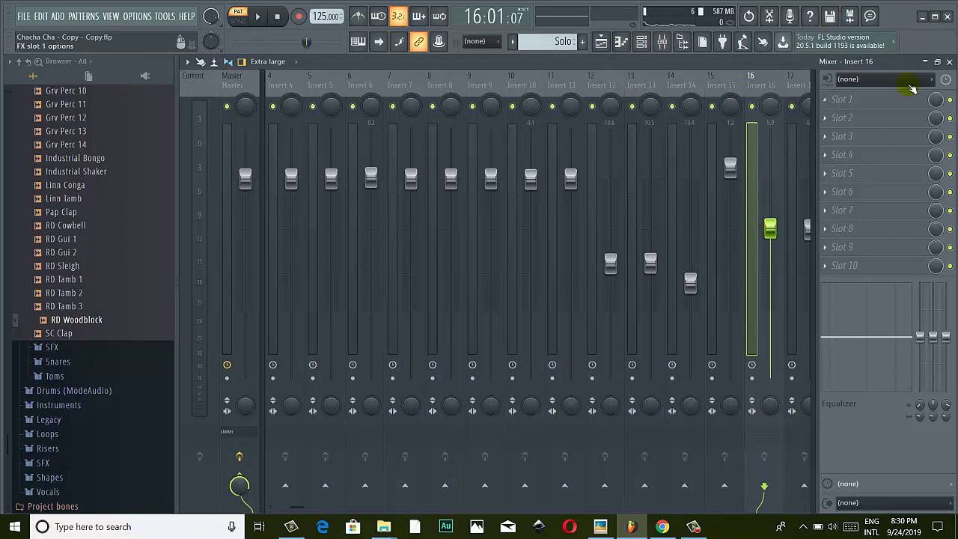
{"action": "left_click", "coordinate": [948, 61]}
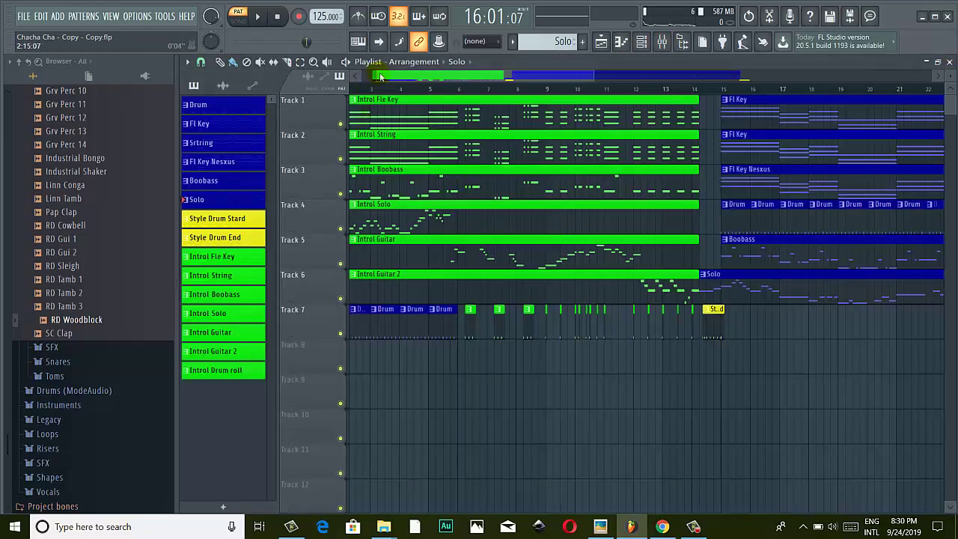
Switch to song mode and play the arrangement from the beginning to check the new Solo sound.
{"action": "left_click_drag", "start_coordinate": [381, 77], "coordinate": [350, 76]}
{"action": "key", "text": "l"}
{"action": "key", "text": "space"}
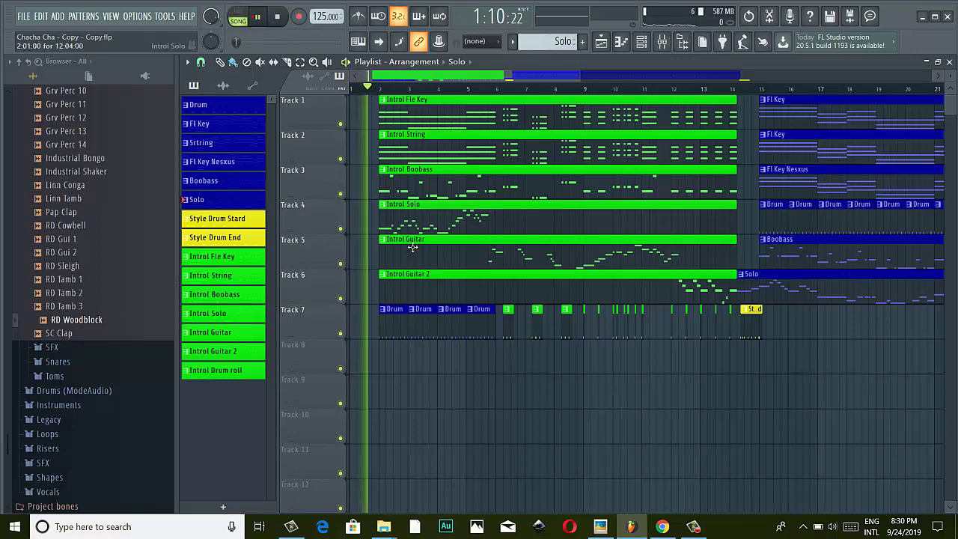
{"action": "scroll", "coordinate": [412, 247], "scroll_direction": "down", "scroll_amount": 2}
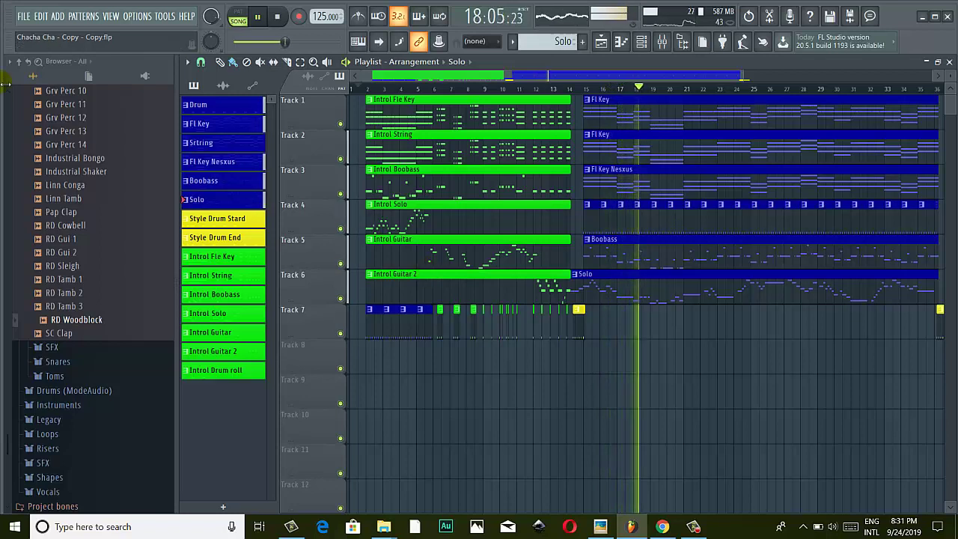
Replay the arrangement from bar 7 and listen through to the end of the main section at bar 36.
{"action": "left_click", "coordinate": [453, 89]}
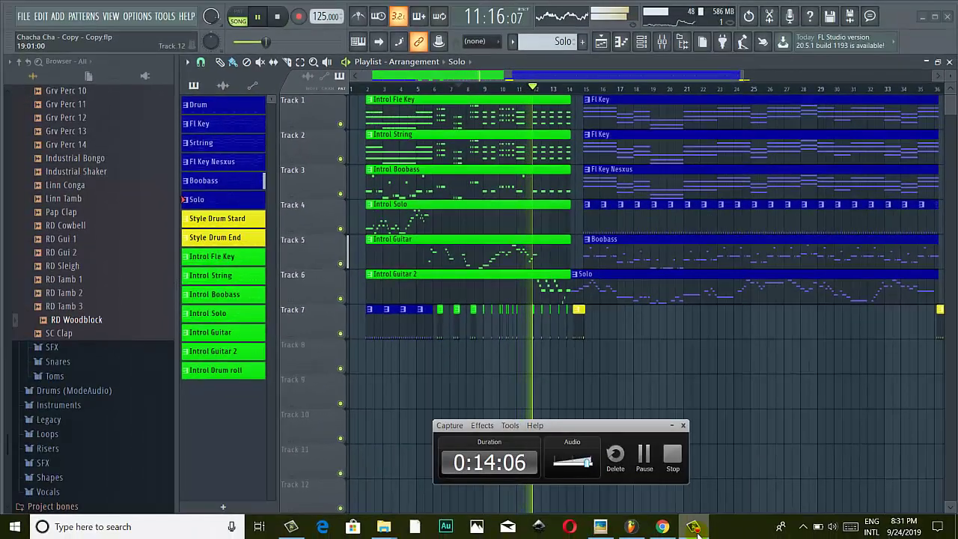
{"action": "left_click", "coordinate": [695, 528]}
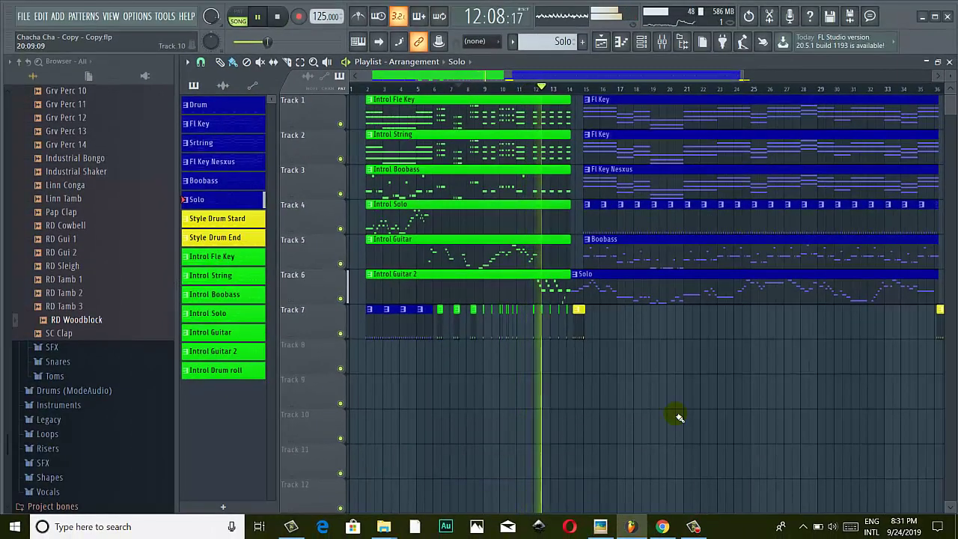
{"action": "scroll", "coordinate": [684, 421], "scroll_direction": "up", "scroll_amount": 2}
{"action": "scroll", "coordinate": [683, 419], "scroll_direction": "up", "scroll_amount": 2}
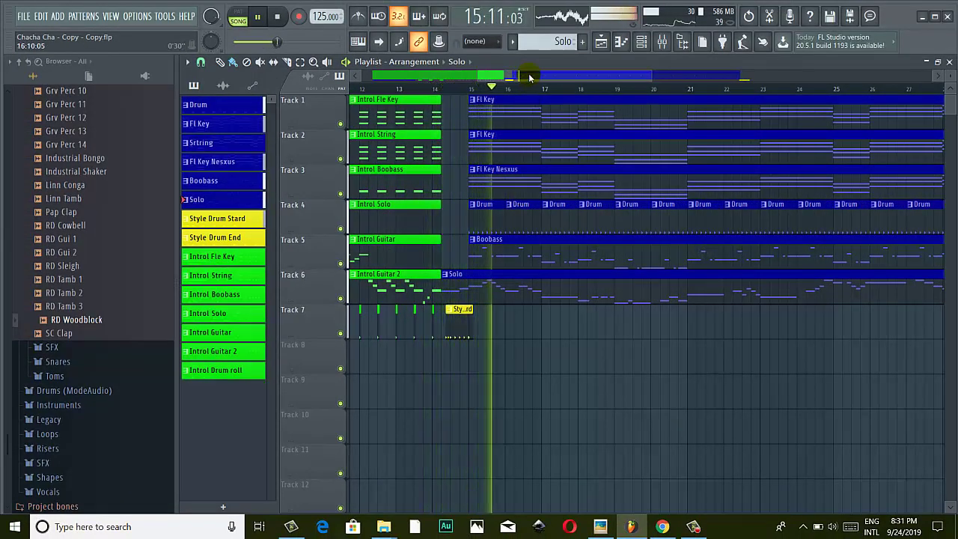
{"action": "left_click_drag", "start_coordinate": [529, 76], "coordinate": [447, 77]}
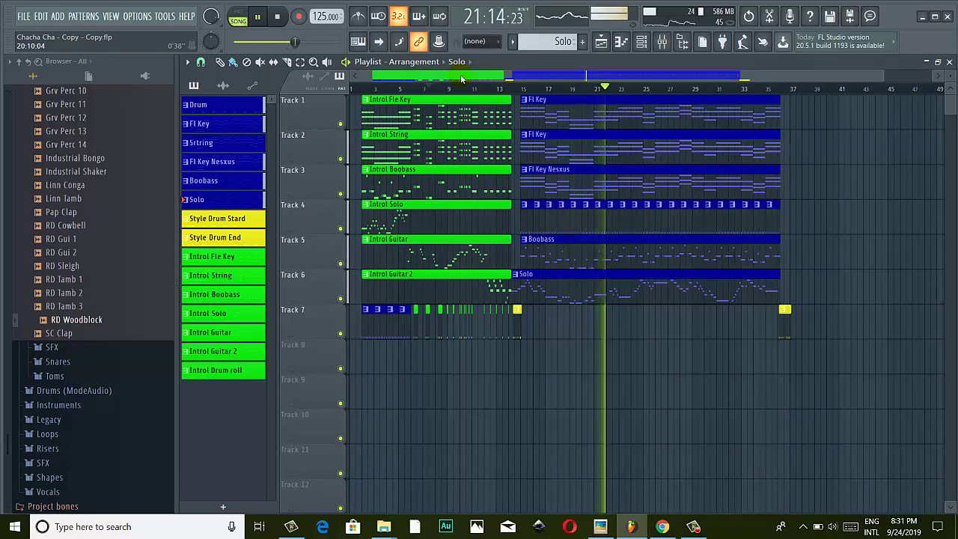
{"action": "scroll", "coordinate": [613, 184], "scroll_direction": "up", "scroll_amount": 5}
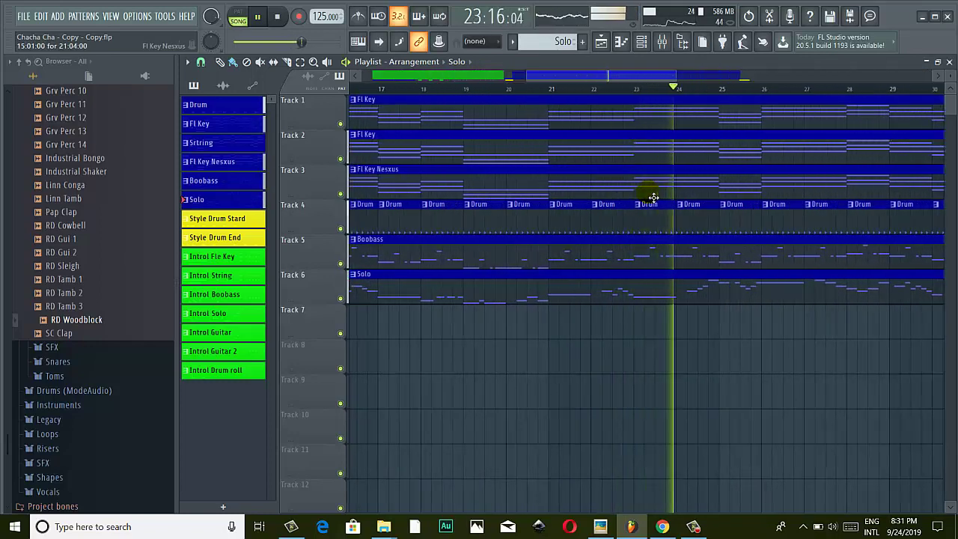
{"action": "scroll", "coordinate": [636, 217], "scroll_direction": "down", "scroll_amount": 4}
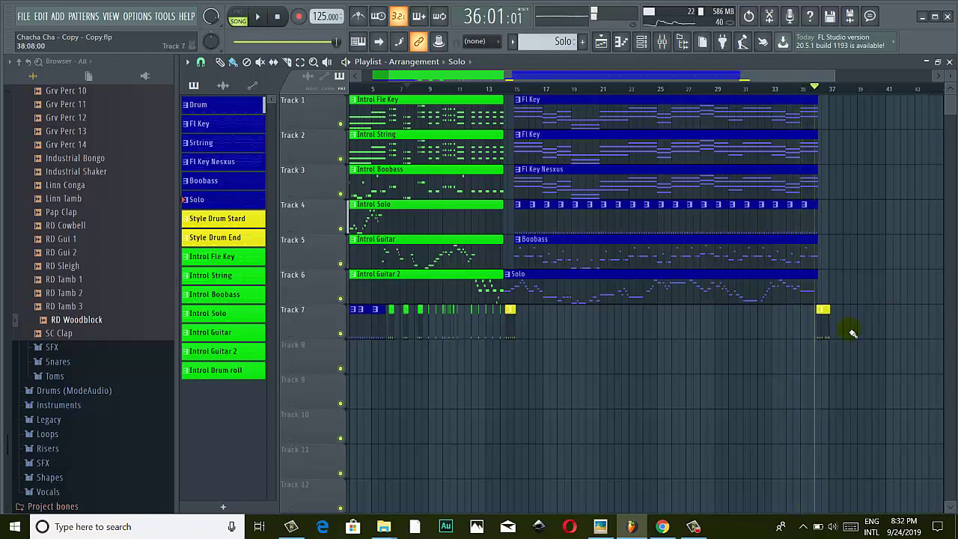
Delete the yellow style drum clip at bar 36 on Track 7.
{"action": "scroll", "coordinate": [852, 334], "scroll_direction": "up", "scroll_amount": 5}
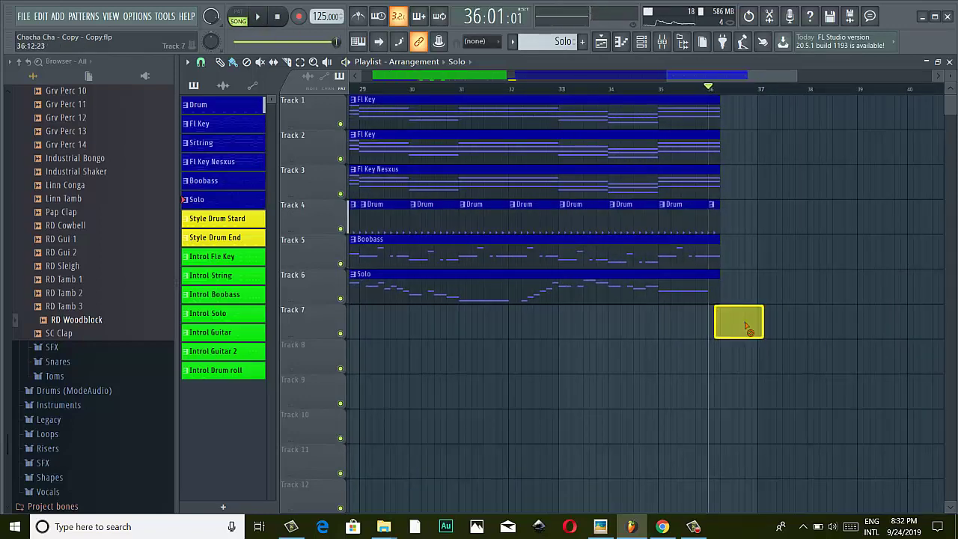
{"action": "scroll", "coordinate": [657, 269], "scroll_direction": "down", "scroll_amount": 3}
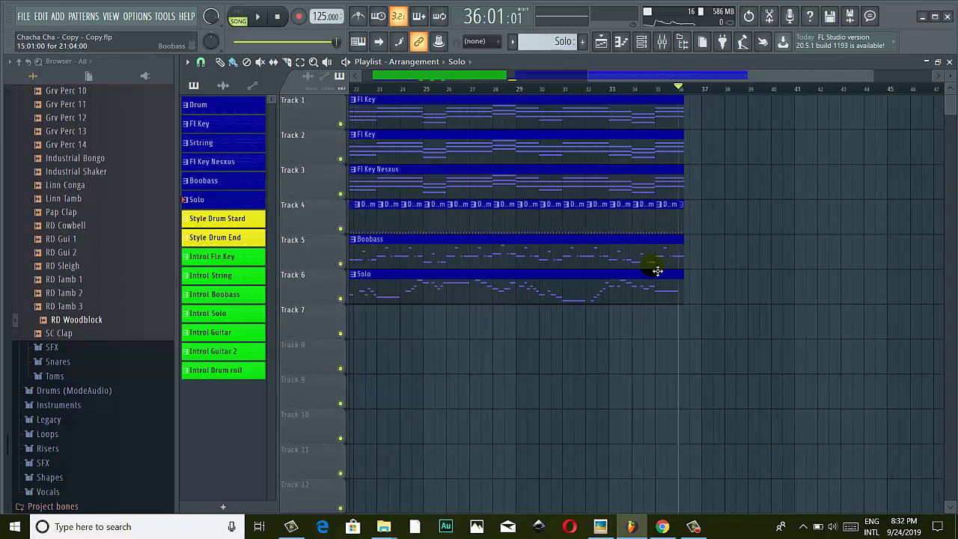
Shorten the main-section clips on tracks 1 to 6 so they end one step past the start of bar 36.
{"action": "scroll", "coordinate": [688, 269], "scroll_direction": "up", "scroll_amount": 4}
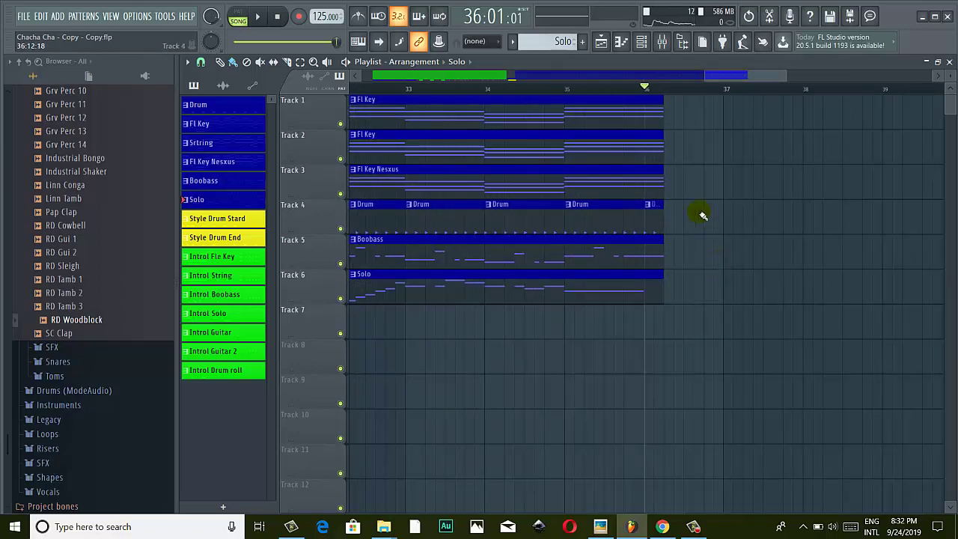
{"action": "scroll", "coordinate": [695, 213], "scroll_direction": "up", "scroll_amount": 2}
{"action": "scroll", "coordinate": [632, 106], "scroll_direction": "up", "scroll_amount": 2}
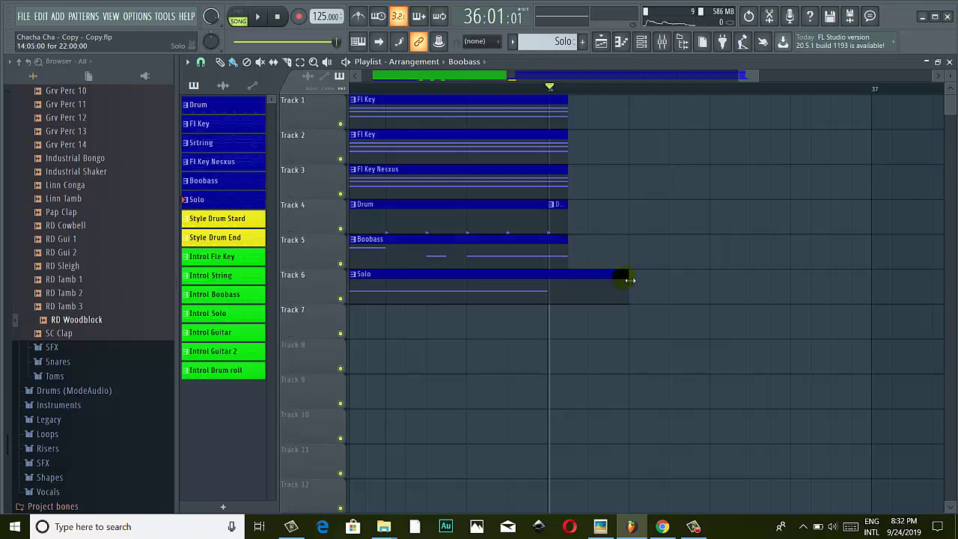
{"action": "scroll", "coordinate": [585, 274], "scroll_direction": "down", "scroll_amount": 3}
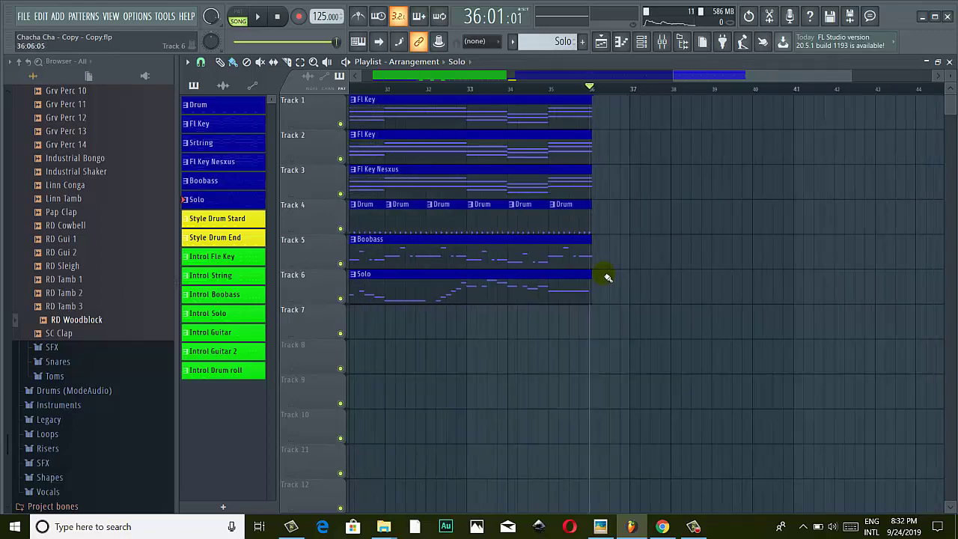
Review the arrangement from the intro through the main section and briefly play the song's opening from bar 2.
{"action": "left_click_drag", "start_coordinate": [652, 78], "coordinate": [521, 92]}
{"action": "scroll", "coordinate": [560, 188], "scroll_direction": "up", "scroll_amount": 3}
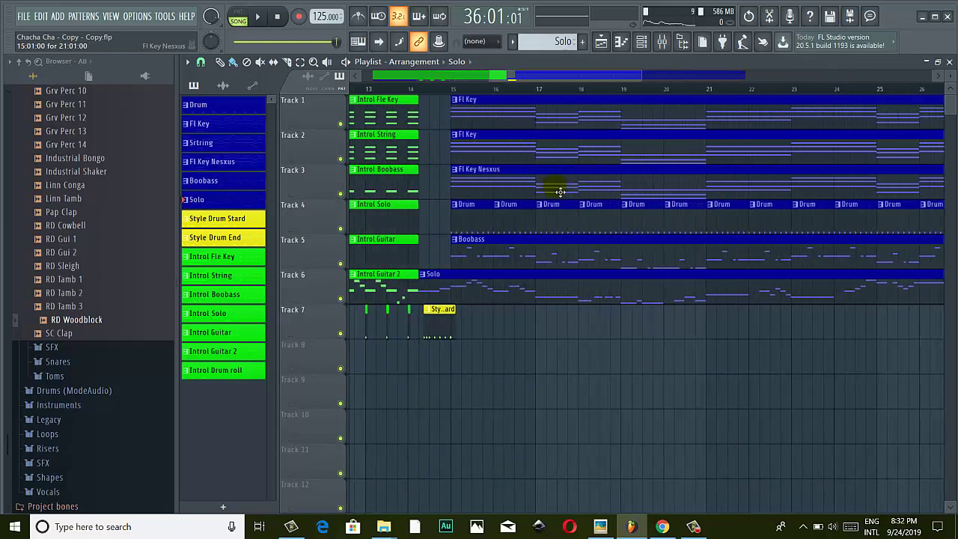
{"action": "scroll", "coordinate": [559, 193], "scroll_direction": "up", "scroll_amount": 2}
{"action": "left_click_drag", "start_coordinate": [559, 83], "coordinate": [512, 80]}
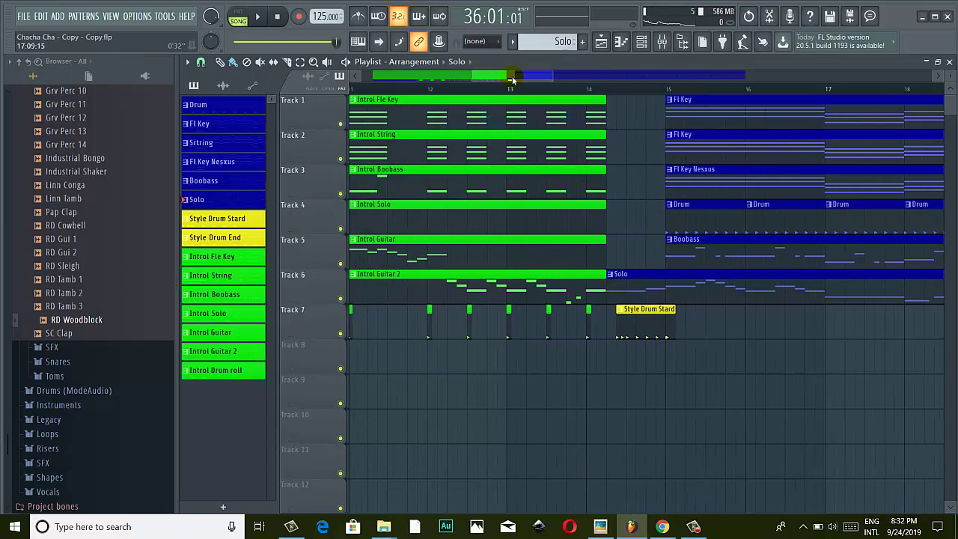
{"action": "scroll", "coordinate": [411, 101], "scroll_direction": "down", "scroll_amount": 5}
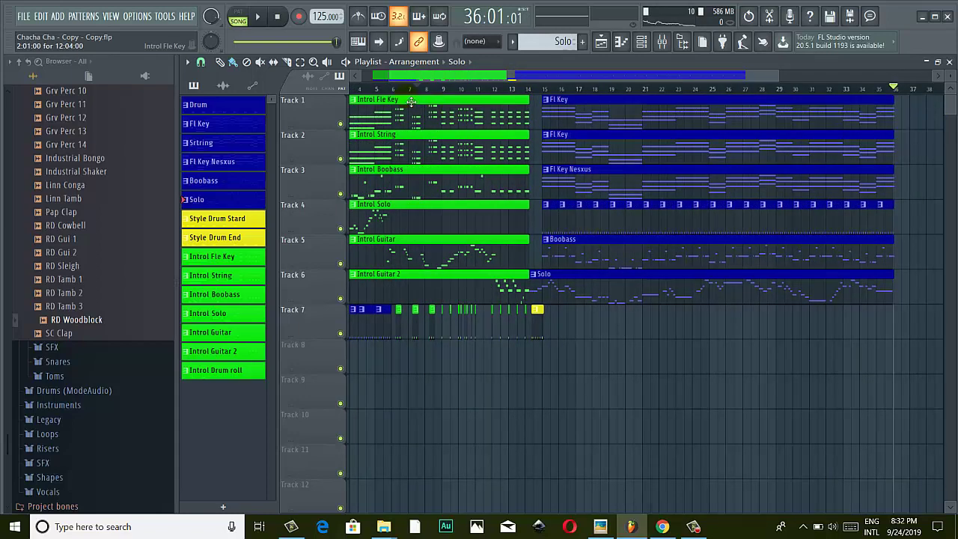
{"action": "scroll", "coordinate": [419, 101], "scroll_direction": "down", "scroll_amount": 2}
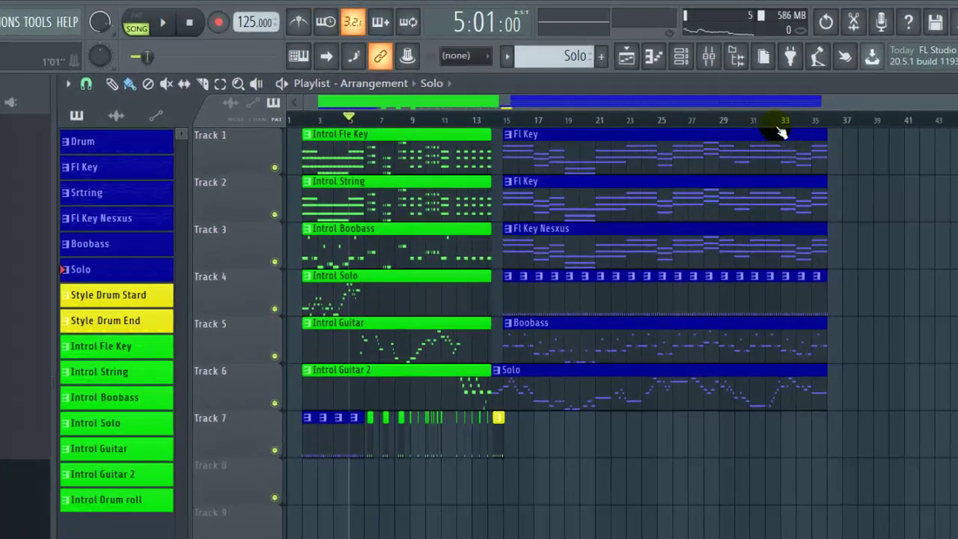
{"action": "left_click", "coordinate": [704, 88]}
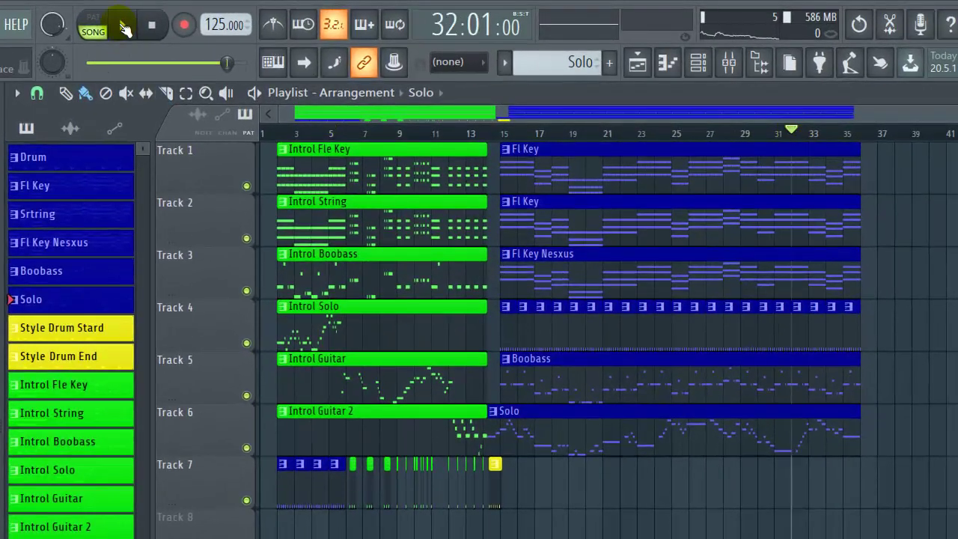
{"action": "left_click", "coordinate": [124, 26]}
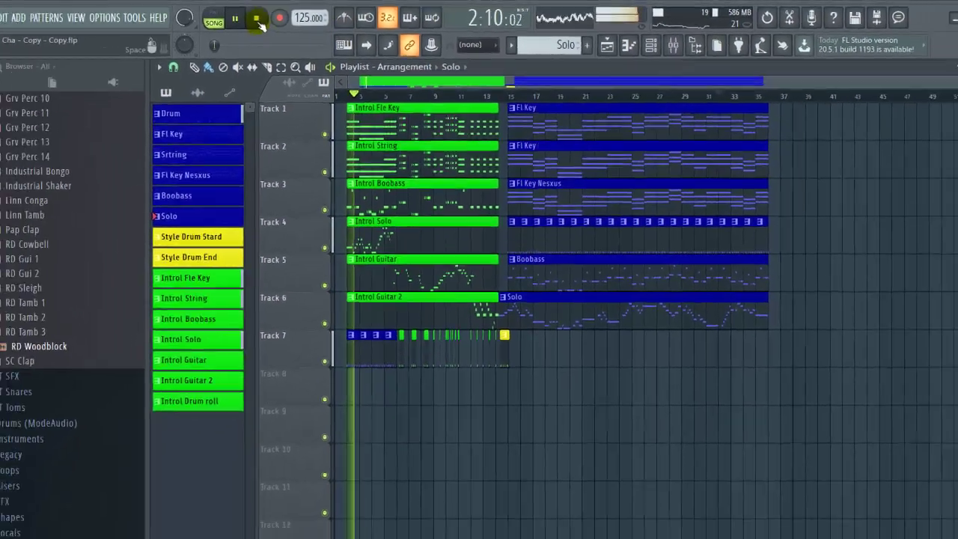
{"action": "left_click", "coordinate": [122, 25]}
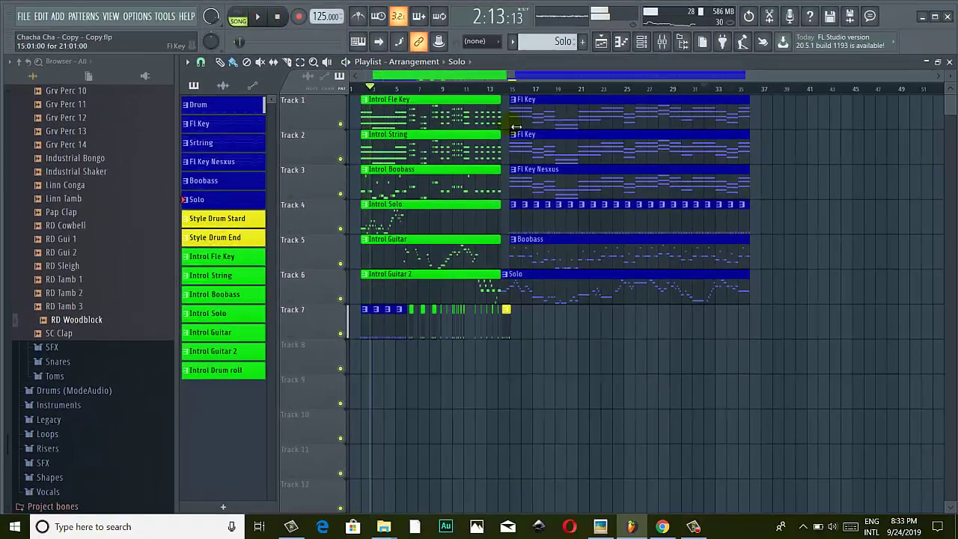
Play the transition from the intro into the main section, replaying it from about bar 13 and again from about bar 11.
{"action": "scroll", "coordinate": [543, 124], "scroll_direction": "up", "scroll_amount": 3}
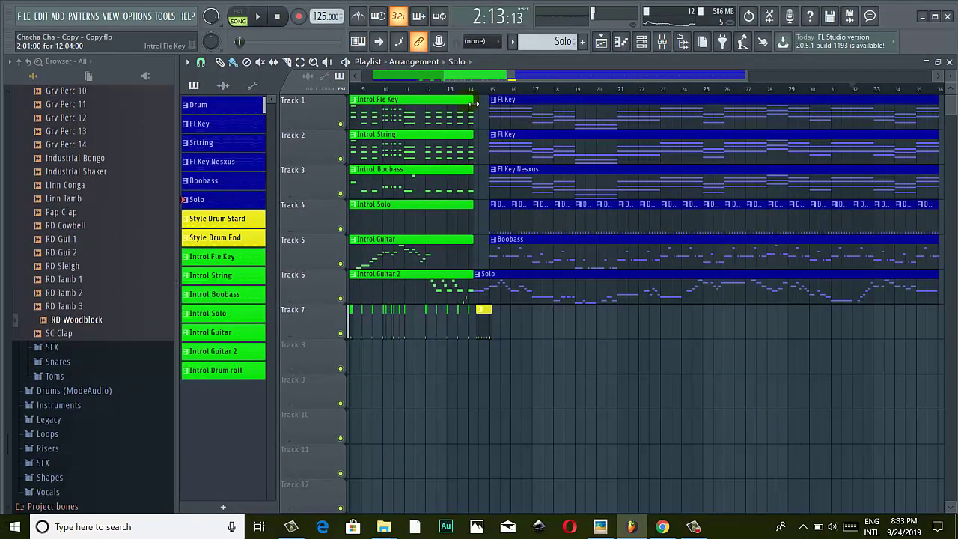
{"action": "key", "text": "space"}
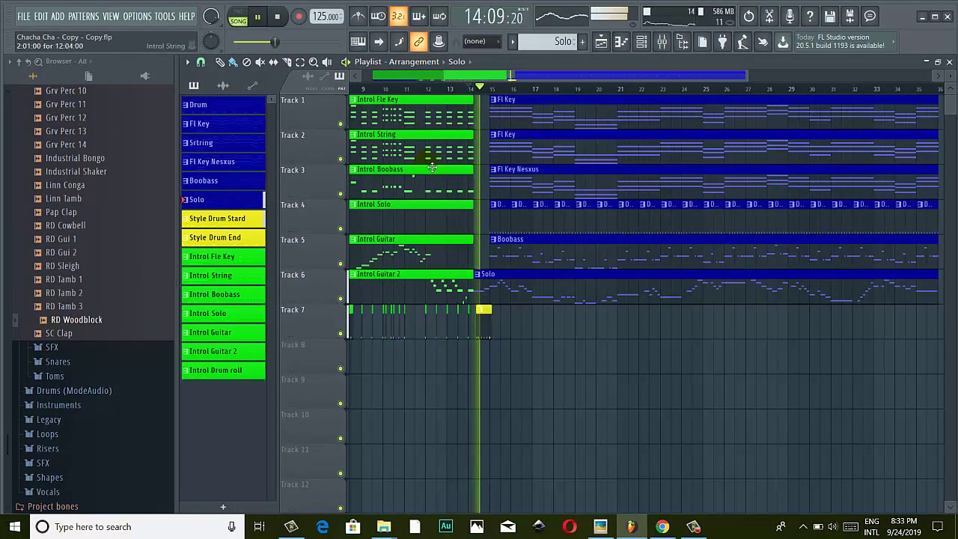
{"action": "scroll", "coordinate": [511, 213], "scroll_direction": "up", "scroll_amount": 2}
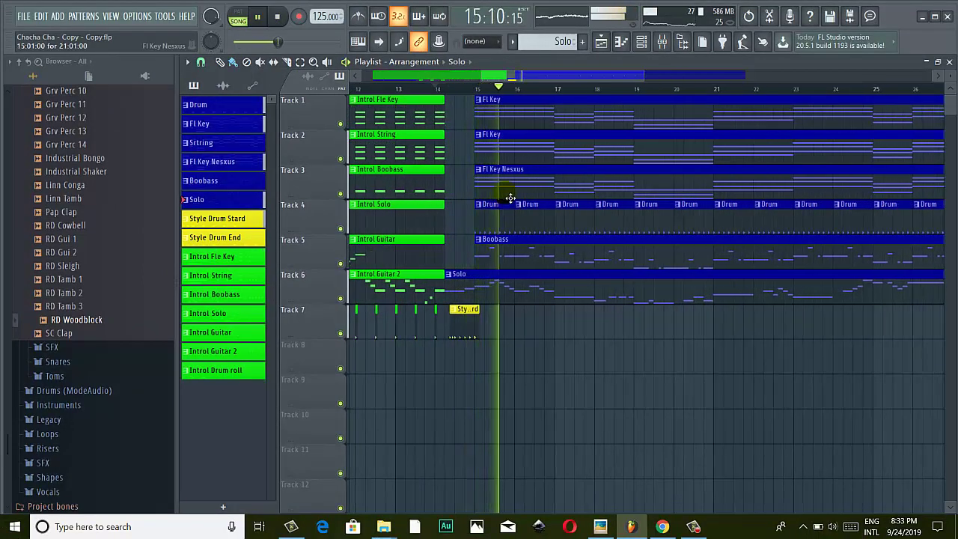
{"action": "scroll", "coordinate": [510, 202], "scroll_direction": "up", "scroll_amount": 1}
{"action": "left_click", "coordinate": [440, 87]}
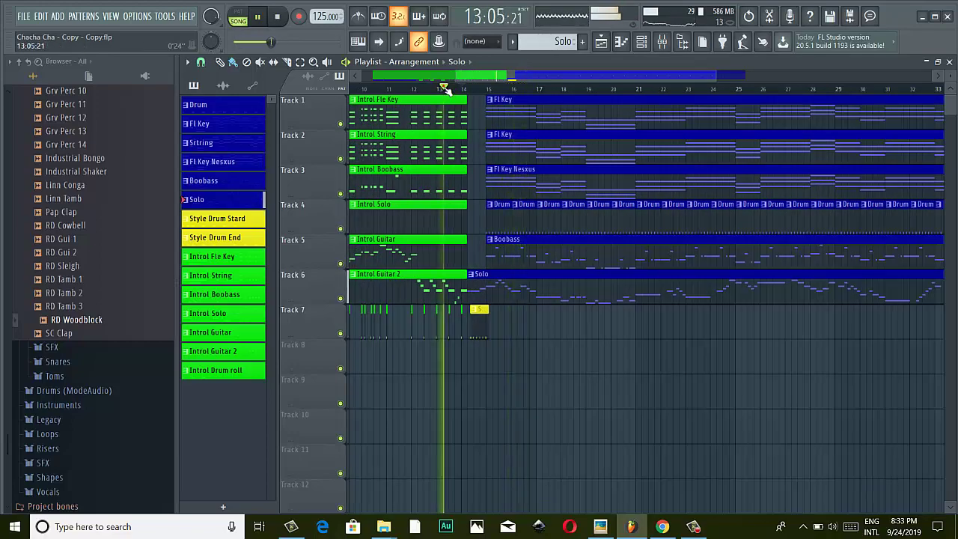
{"action": "scroll", "coordinate": [449, 90], "scroll_direction": "down", "scroll_amount": 2}
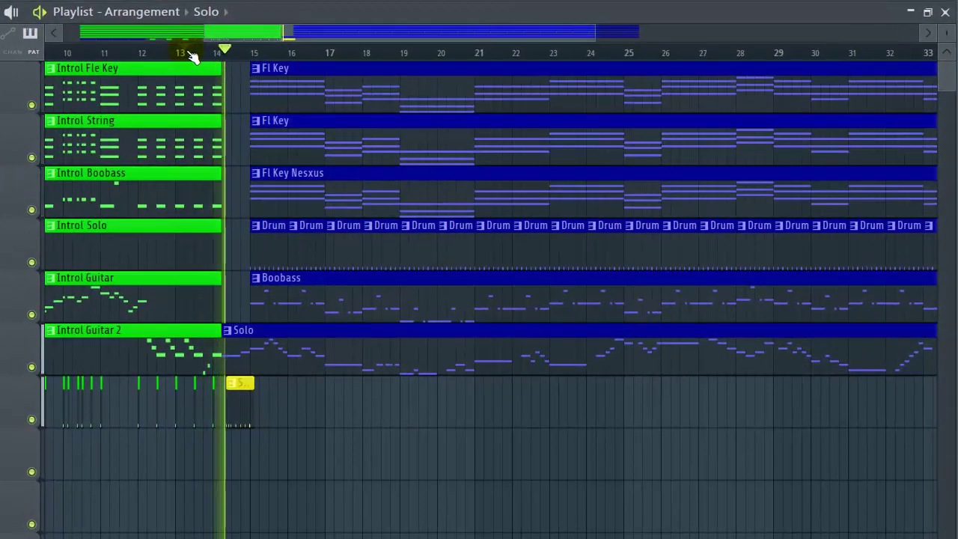
{"action": "left_click", "coordinate": [105, 54]}
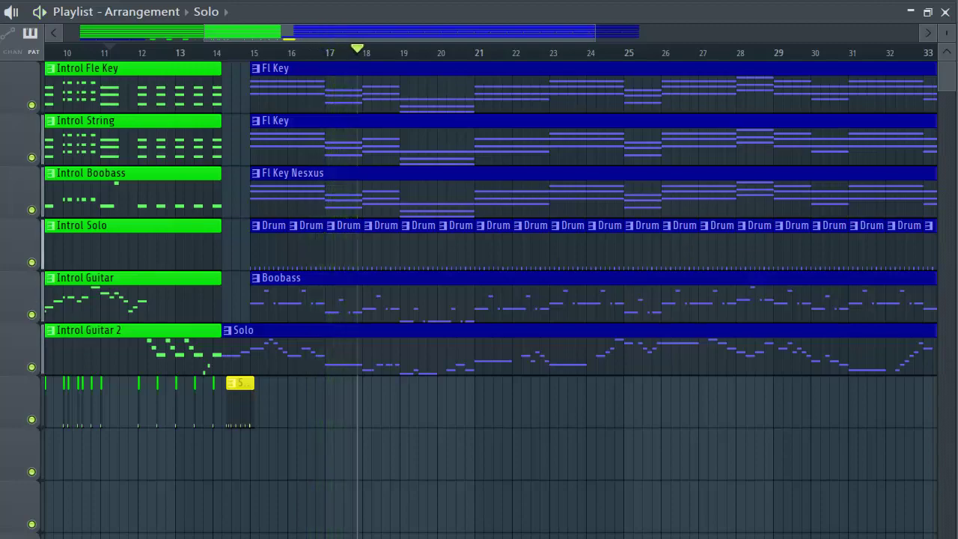
{"action": "key", "text": "space"}
Set the playhead to 14:05:00 and listen to the Solo pickup and Style Drum Stard fill into bar 15.
{"action": "scroll", "coordinate": [266, 301], "scroll_direction": "up", "scroll_amount": 3}
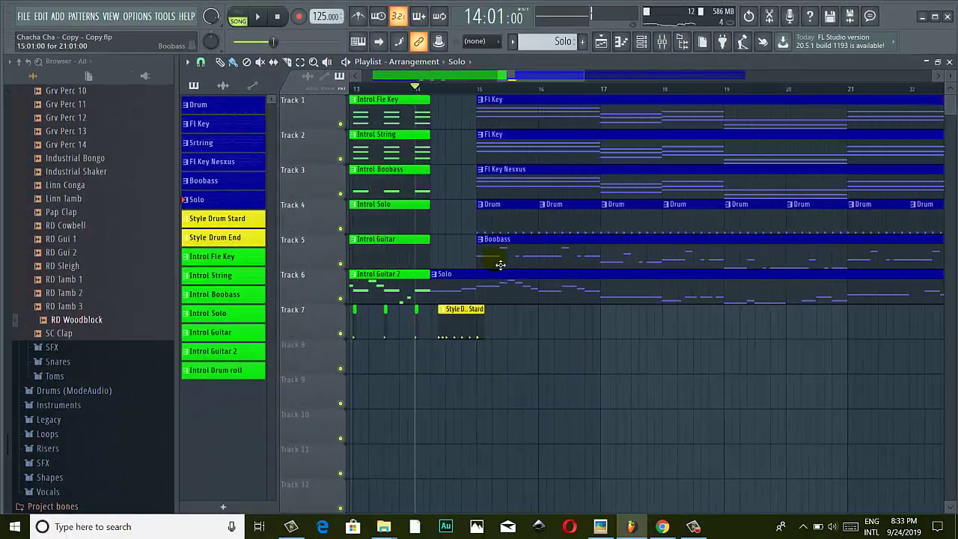
{"action": "left_click_drag", "start_coordinate": [535, 77], "coordinate": [522, 79]}
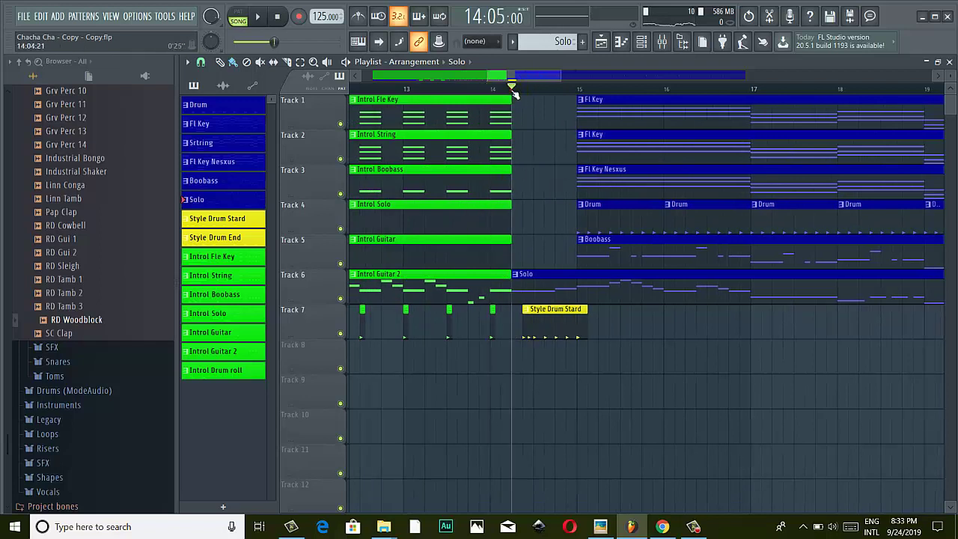
{"action": "left_click", "coordinate": [258, 16]}
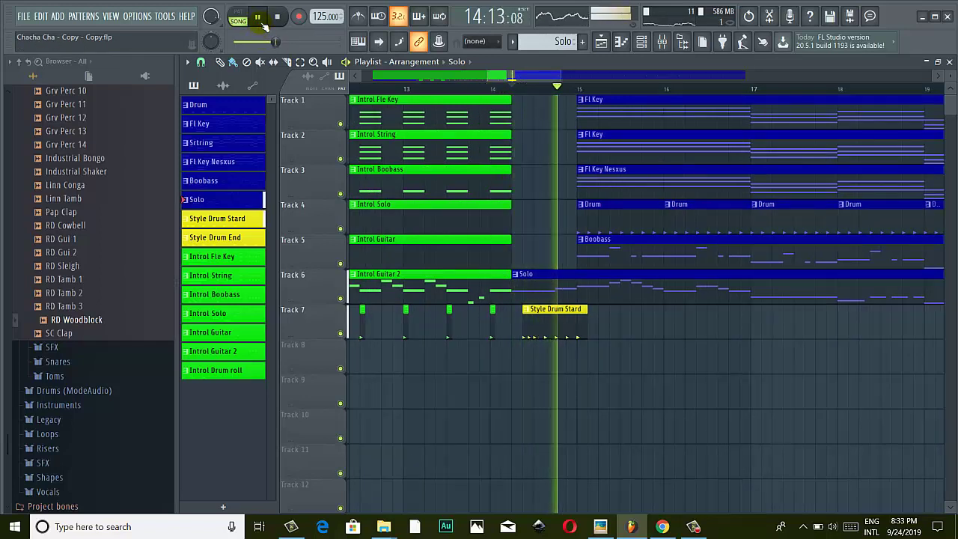
{"action": "left_click", "coordinate": [259, 18]}
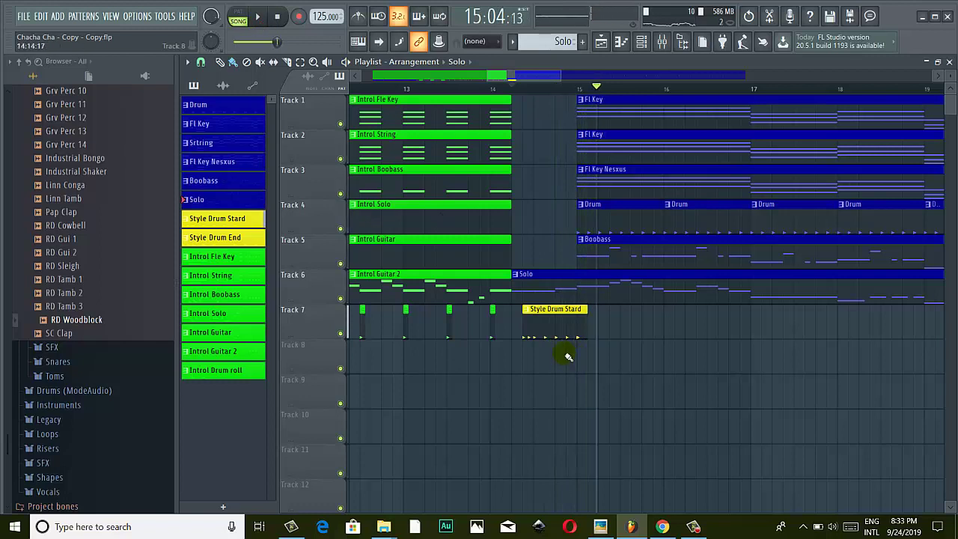
Select all main-section clips on tracks 1 to 6 plus the Style Drum Stard fill, and duplicate them with the main parts starting at bar 37.
{"action": "scroll", "coordinate": [534, 266], "scroll_direction": "down", "scroll_amount": 4}
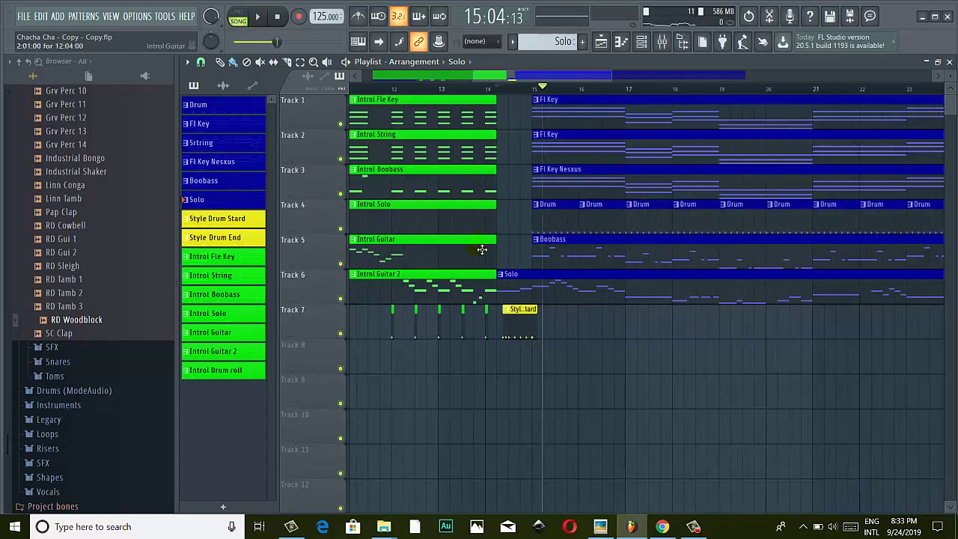
{"action": "scroll", "coordinate": [553, 128], "scroll_direction": "down", "scroll_amount": 3}
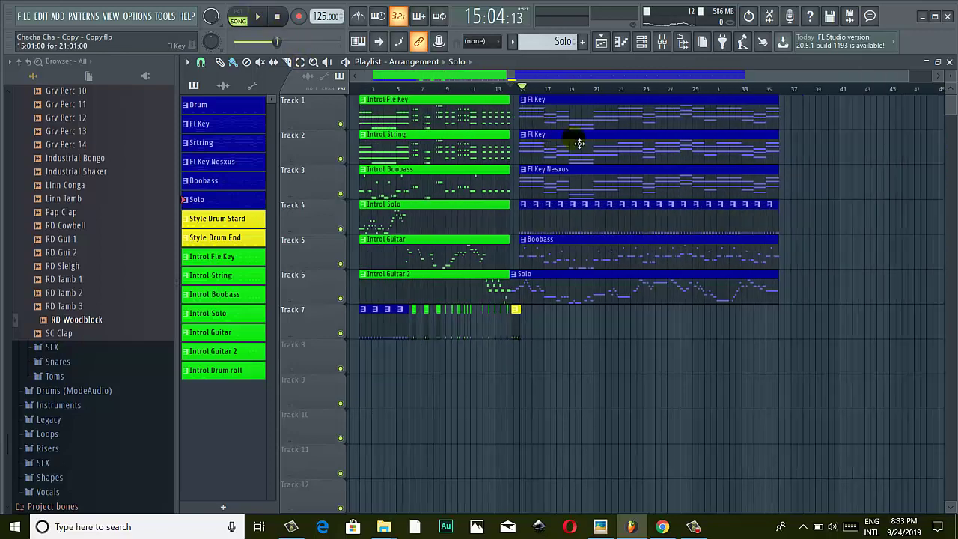
{"action": "left_click_drag", "start_coordinate": [774, 97], "coordinate": [506, 314]}
{"action": "scroll", "coordinate": [626, 284], "scroll_direction": "up", "scroll_amount": 3}
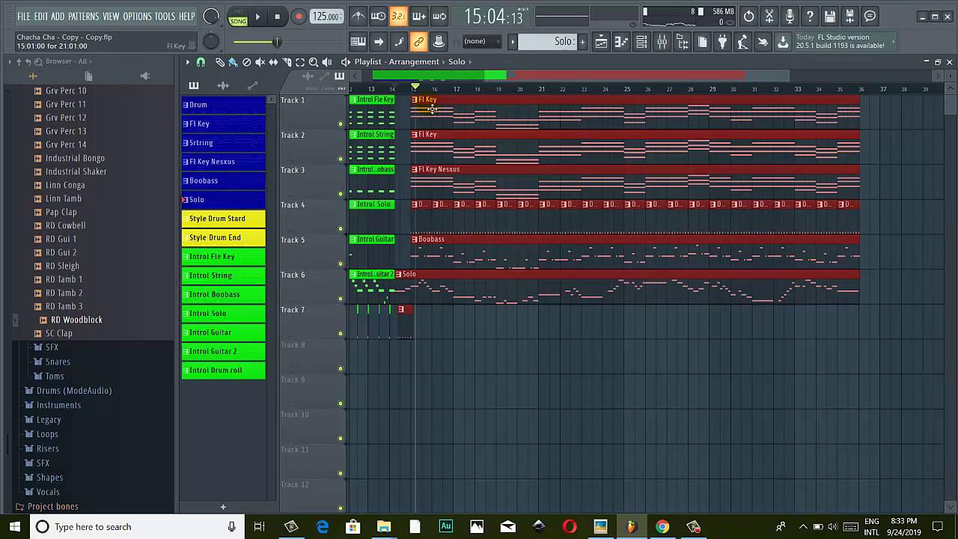
{"action": "scroll", "coordinate": [432, 108], "scroll_direction": "up", "scroll_amount": 2}
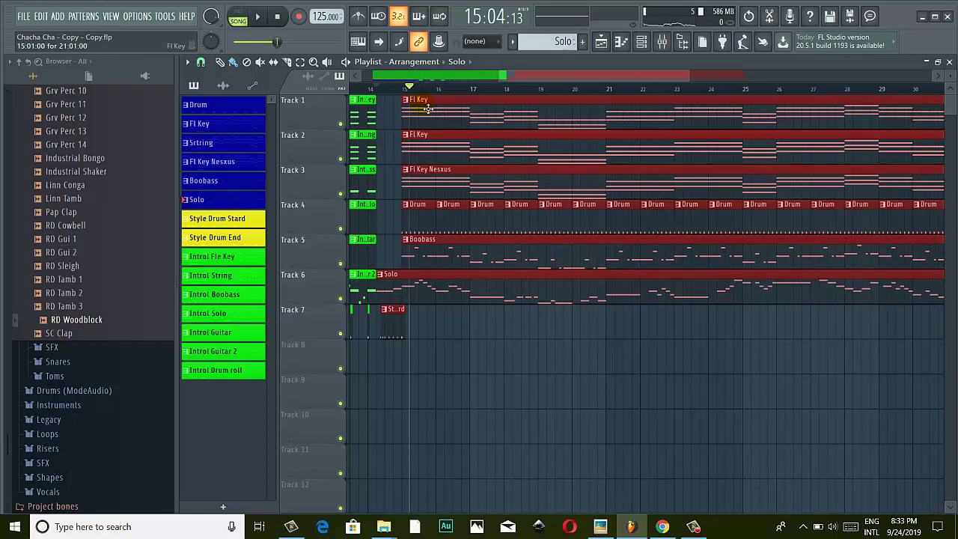
{"action": "left_click_drag", "start_coordinate": [421, 107], "coordinate": [682, 141]}
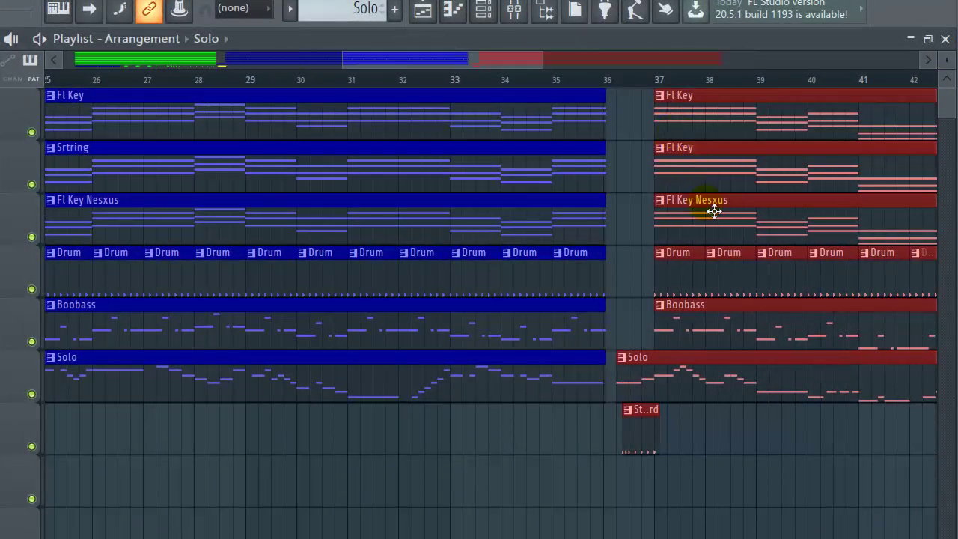
{"action": "scroll", "coordinate": [679, 239], "scroll_direction": "up", "scroll_amount": 3}
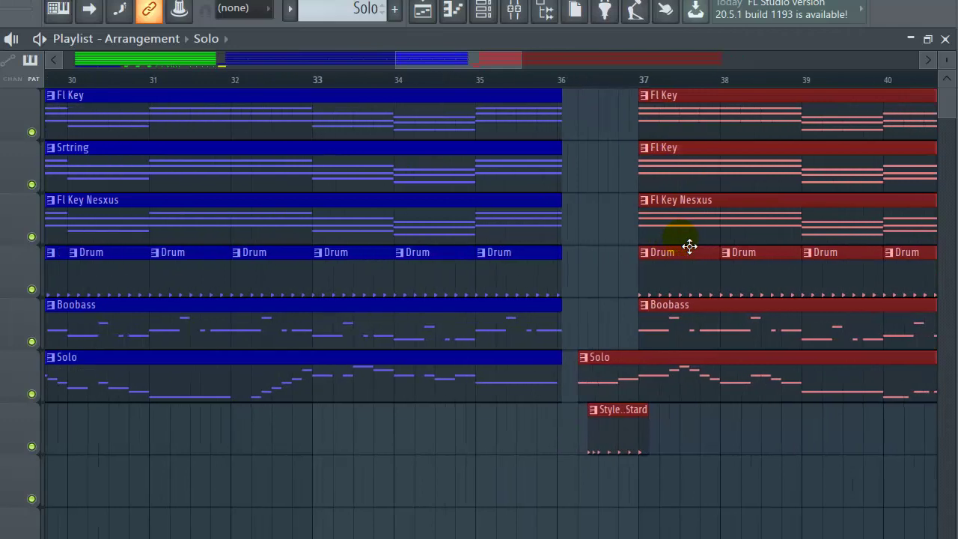
{"action": "scroll", "coordinate": [689, 246], "scroll_direction": "up", "scroll_amount": 1}
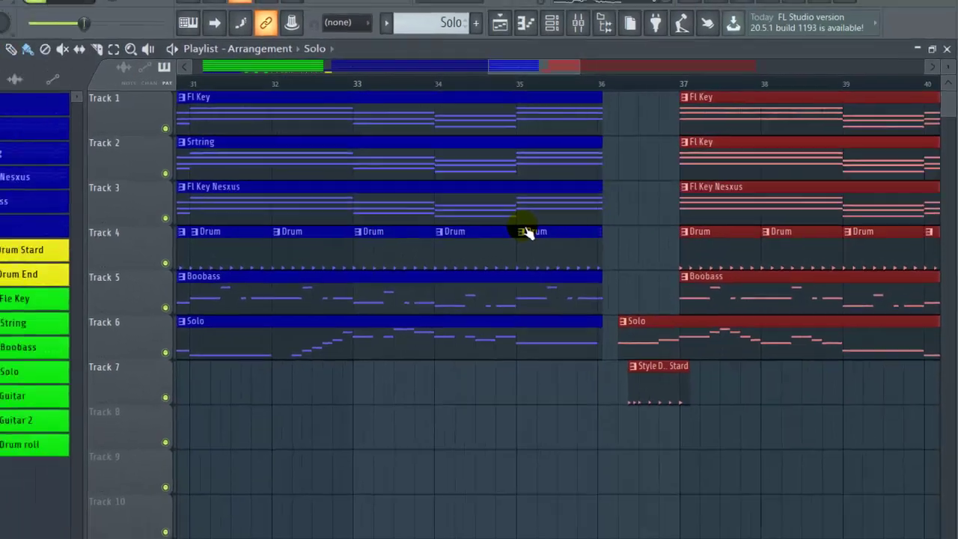
Play the whole arrangement from bar 2 to check the intro, main section and its repeat.
{"action": "scroll", "coordinate": [458, 254], "scroll_direction": "down", "scroll_amount": 4}
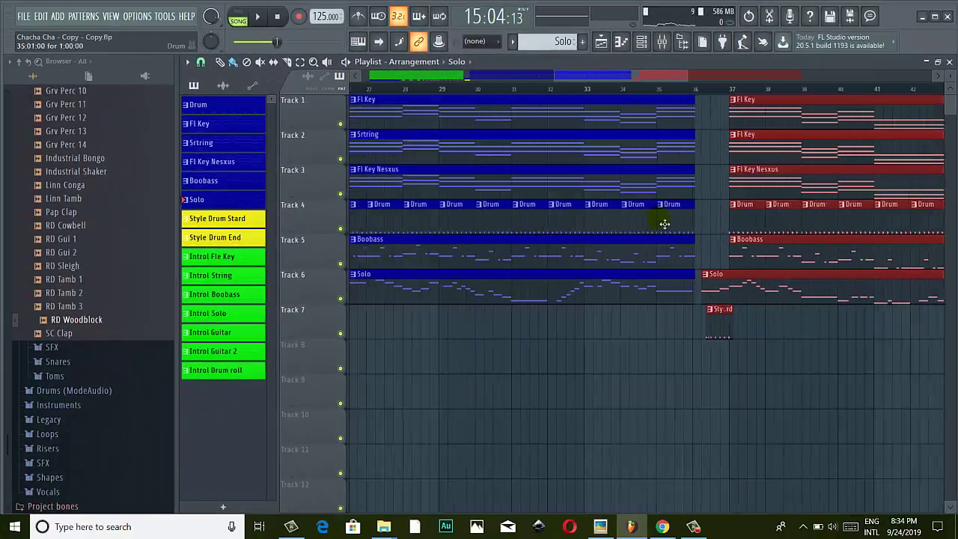
{"action": "scroll", "coordinate": [662, 218], "scroll_direction": "down", "scroll_amount": 2}
{"action": "scroll", "coordinate": [593, 215], "scroll_direction": "down", "scroll_amount": 2}
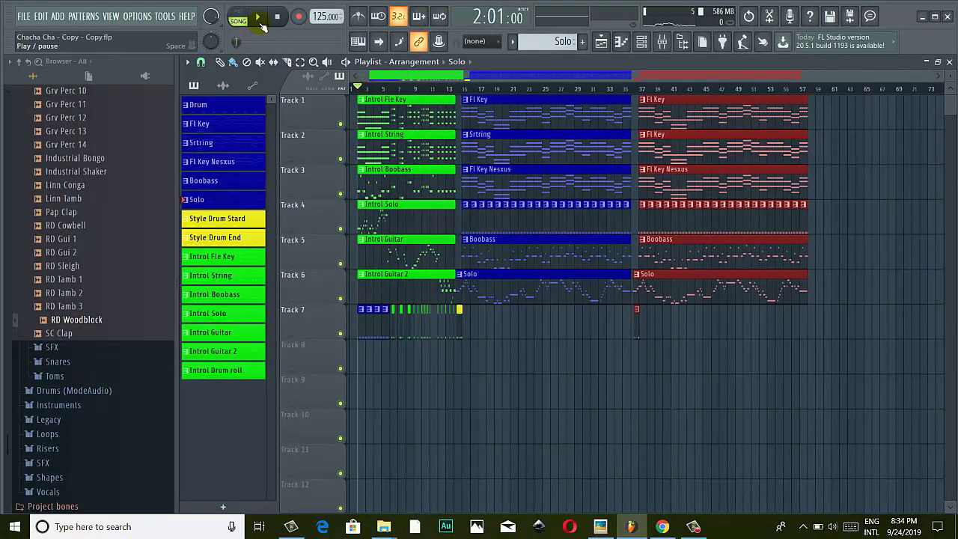
{"action": "left_click", "coordinate": [257, 18]}
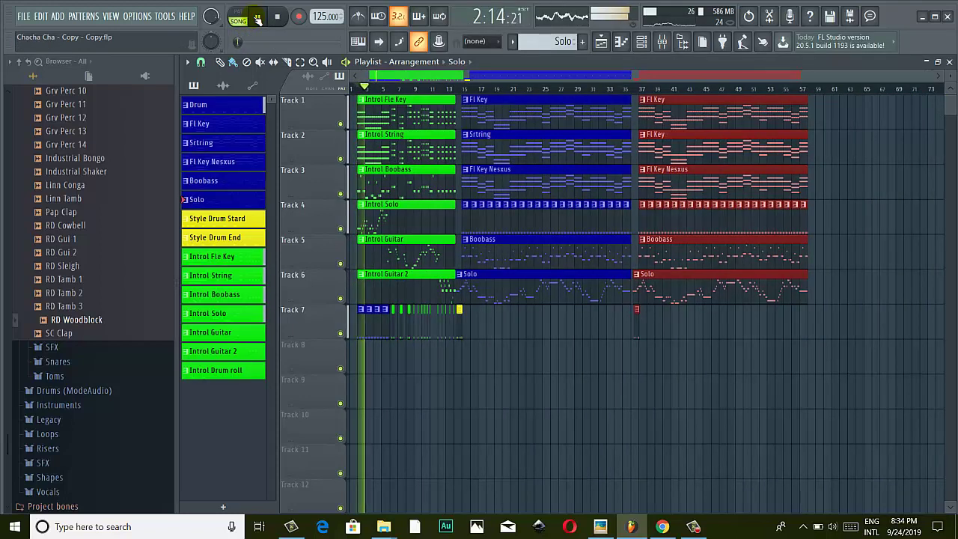
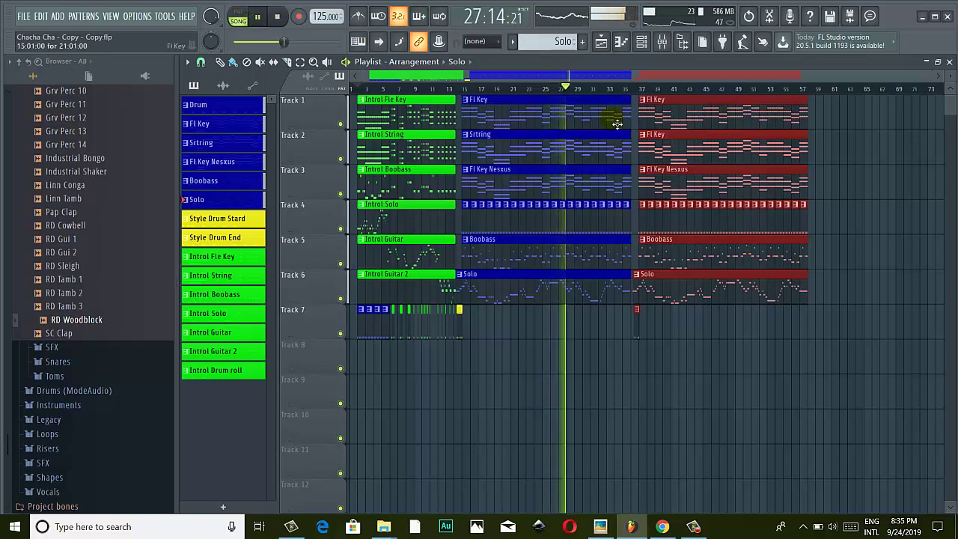
Extend the first main-section clips on tracks 1 to 5 to a length of 21:04:00, up to the repeated Solo's start at 36:05.
{"action": "scroll", "coordinate": [616, 123], "scroll_direction": "up", "scroll_amount": 8}
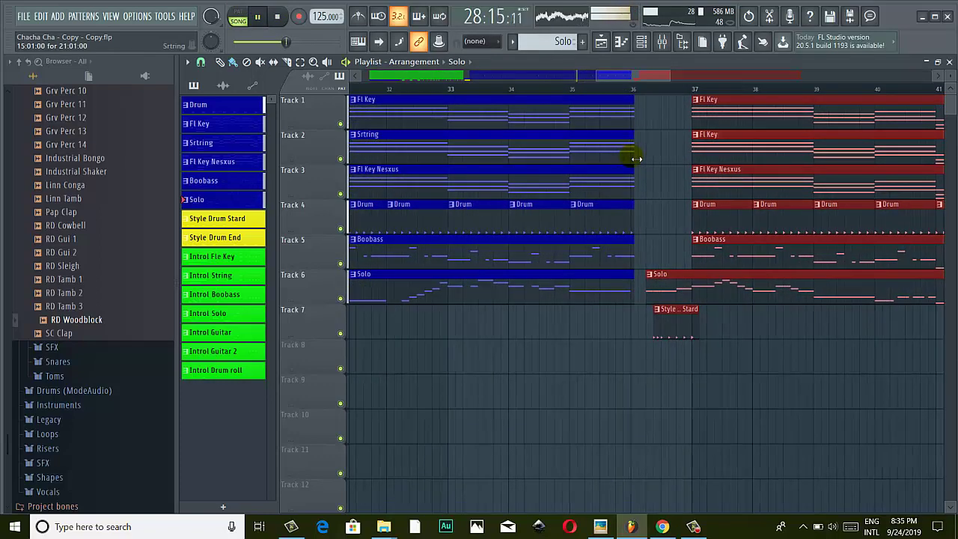
{"action": "scroll", "coordinate": [635, 159], "scroll_direction": "up", "scroll_amount": 4}
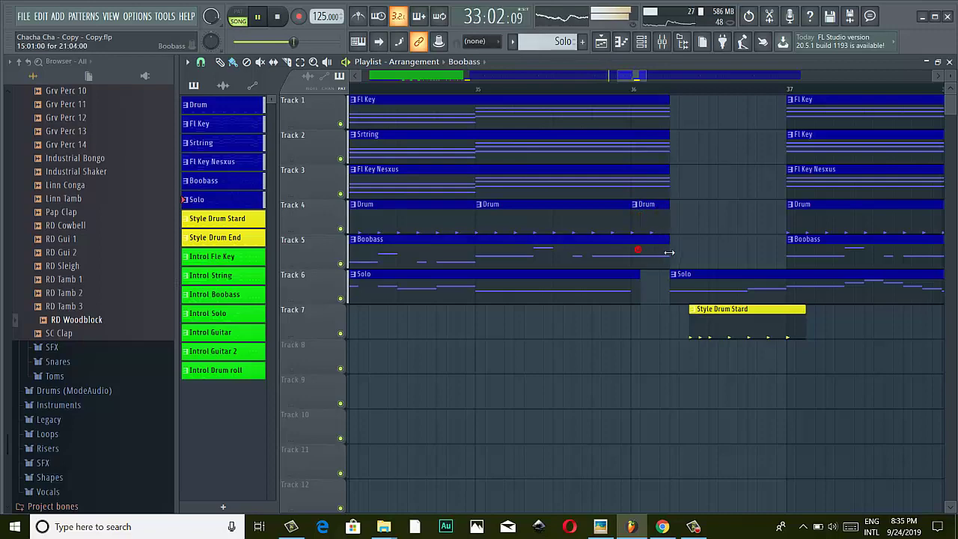
{"action": "scroll", "coordinate": [669, 246], "scroll_direction": "down", "scroll_amount": 8}
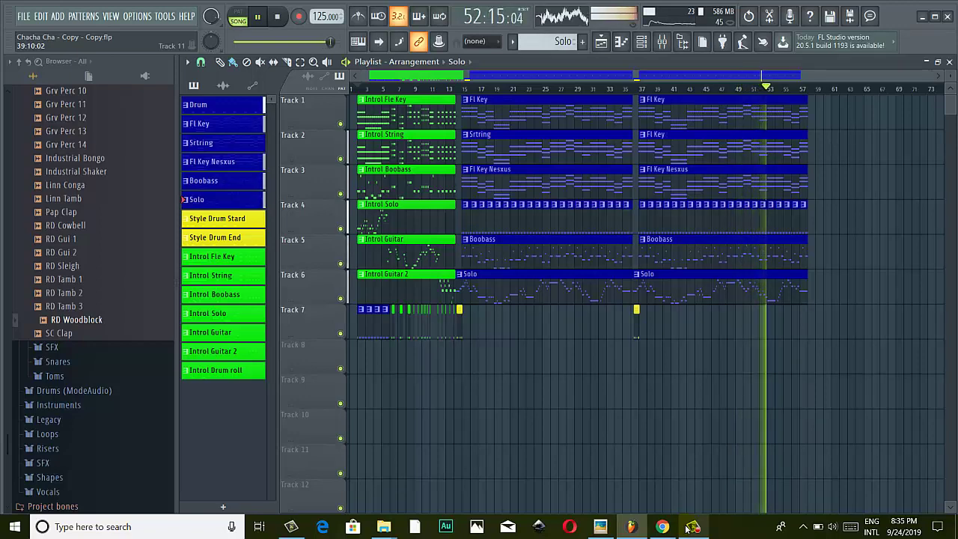
{"action": "scroll", "coordinate": [724, 364], "scroll_direction": "up", "scroll_amount": 1}
{"action": "scroll", "coordinate": [724, 364], "scroll_direction": "up", "scroll_amount": 2}
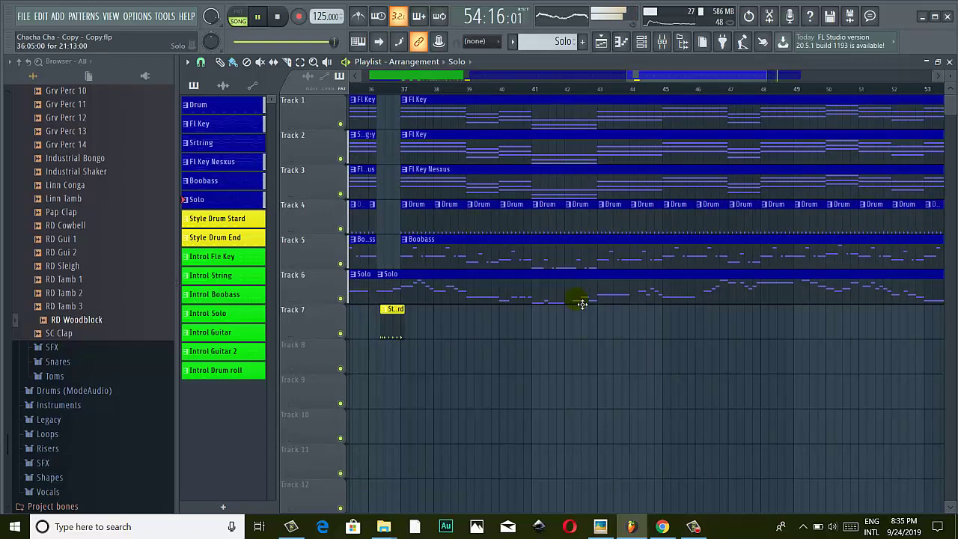
Pause playback and examine the gap between the first main section and its repeat around bars 36 to 37.
{"action": "scroll", "coordinate": [566, 288], "scroll_direction": "up", "scroll_amount": 1}
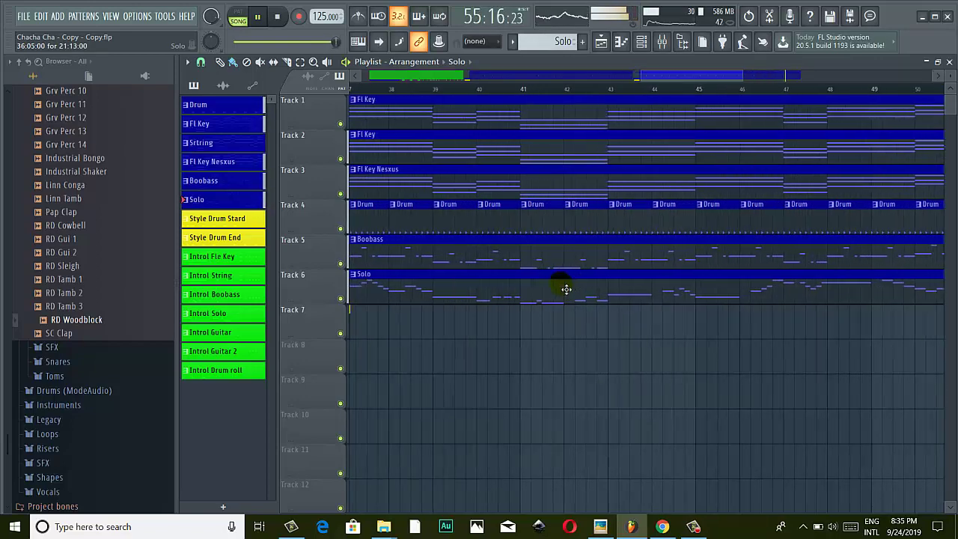
{"action": "left_click_drag", "start_coordinate": [659, 78], "coordinate": [651, 78]}
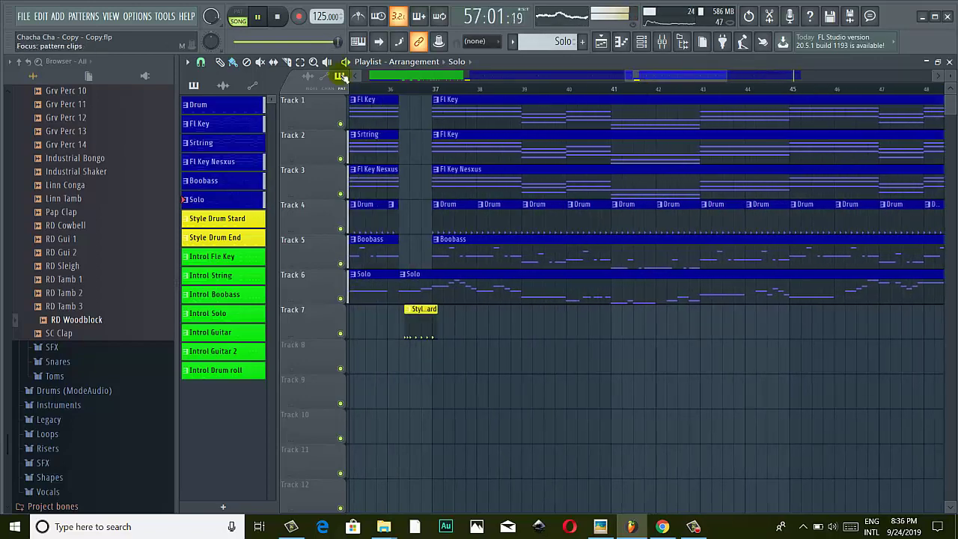
{"action": "left_click", "coordinate": [257, 17]}
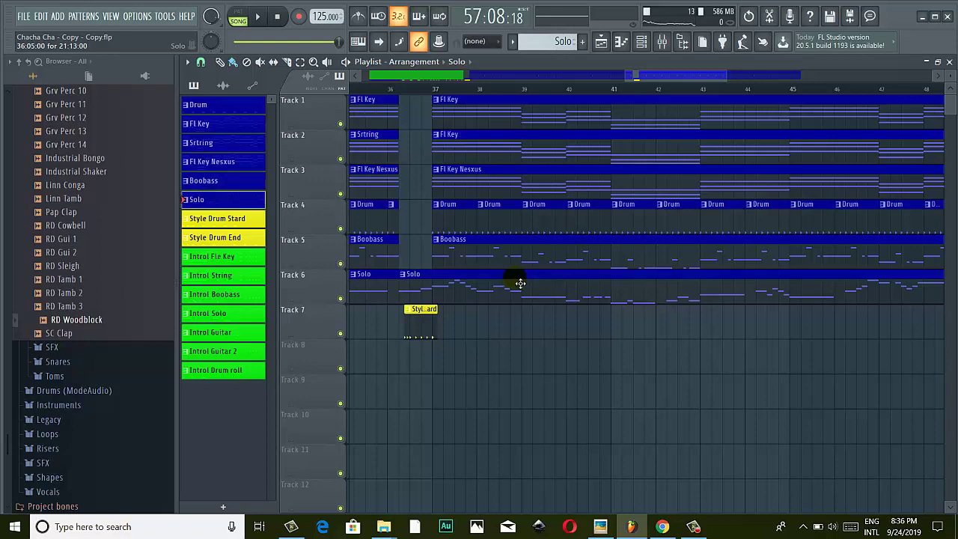
{"action": "scroll", "coordinate": [520, 282], "scroll_direction": "up", "scroll_amount": 3}
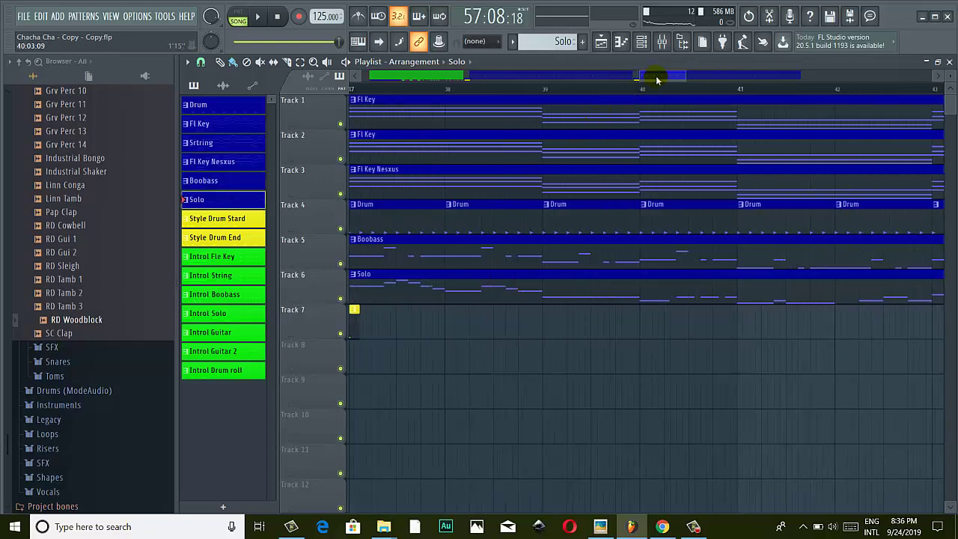
{"action": "left_click_drag", "start_coordinate": [656, 79], "coordinate": [637, 152]}
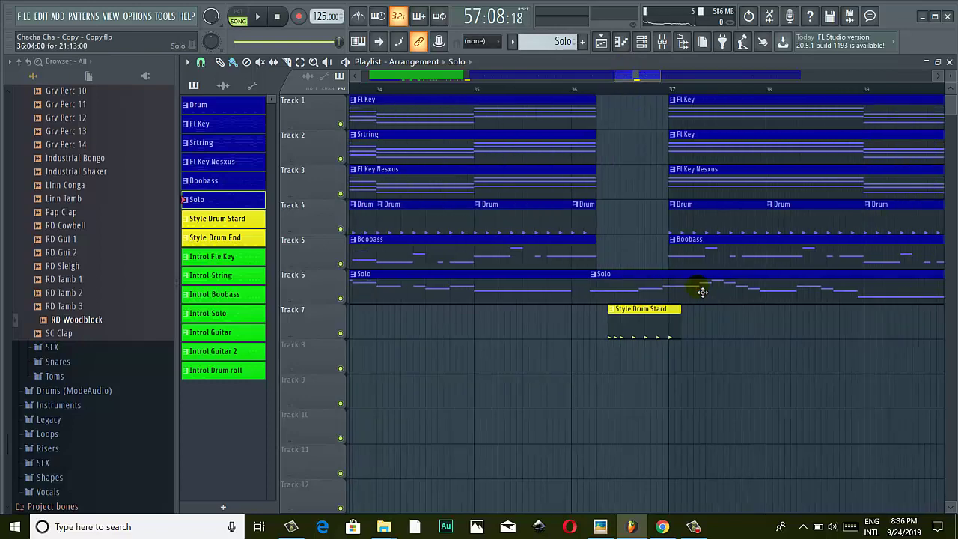
{"action": "left_click_drag", "start_coordinate": [640, 77], "coordinate": [546, 78]}
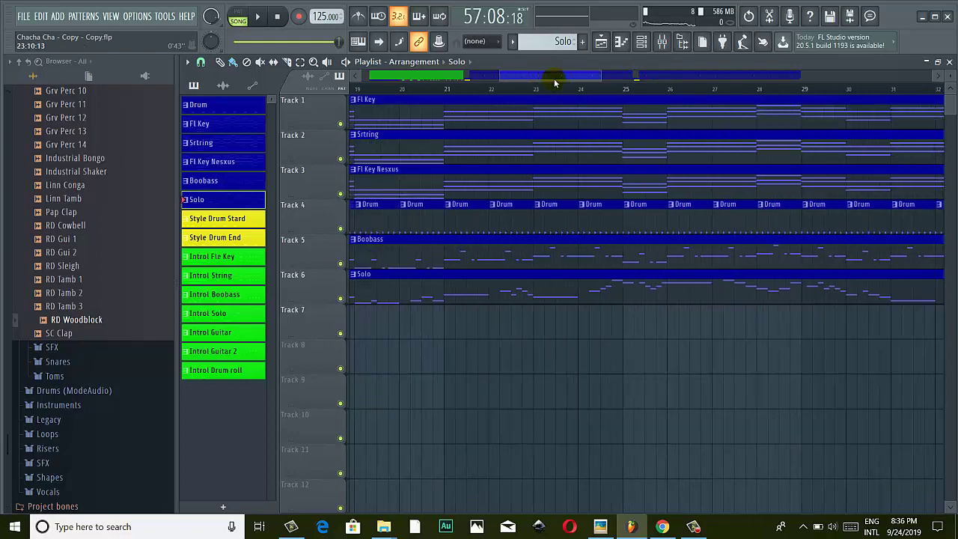
{"action": "scroll", "coordinate": [629, 124], "scroll_direction": "down", "scroll_amount": 5}
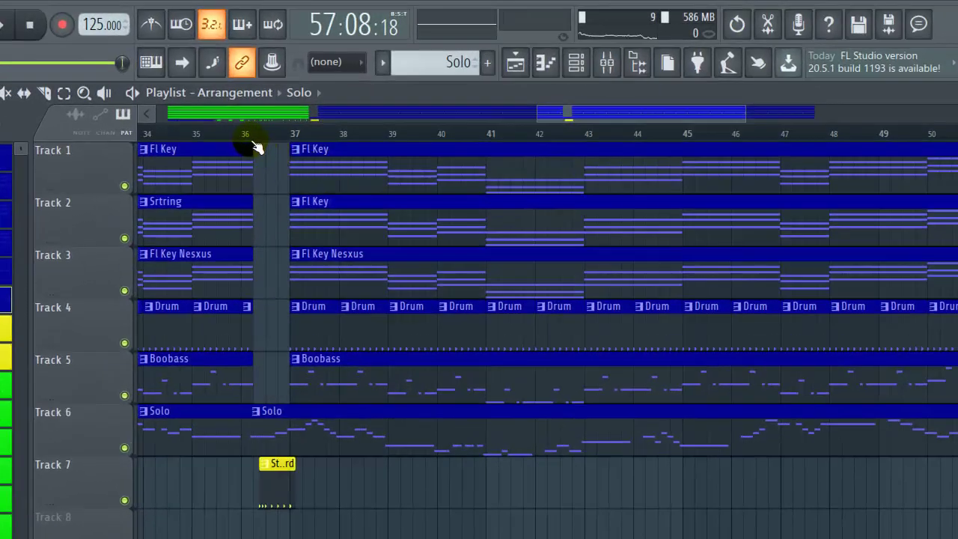
Play the song from about the middle of bar 35 to check the transition into the repeated main section.
{"action": "left_click", "coordinate": [261, 131]}
{"action": "left_click", "coordinate": [229, 131]}
{"action": "left_click", "coordinate": [6, 30]}
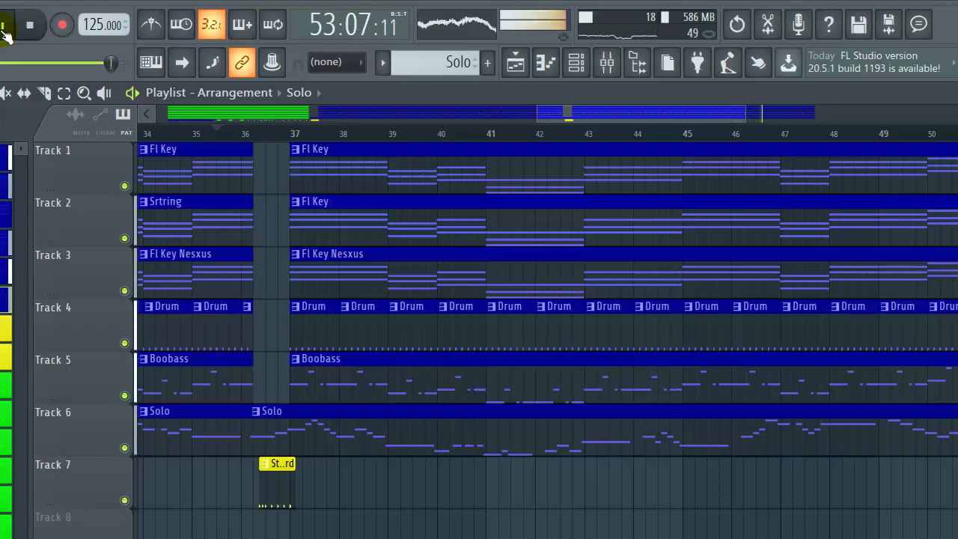
{"action": "scroll", "coordinate": [519, 157], "scroll_direction": "down", "scroll_amount": 3}
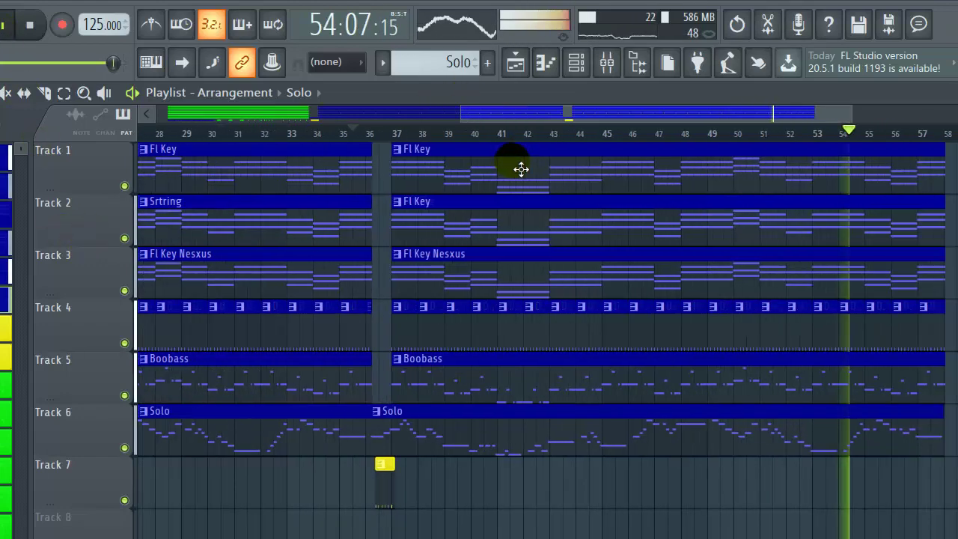
{"action": "scroll", "coordinate": [474, 110], "scroll_direction": "down", "scroll_amount": 4}
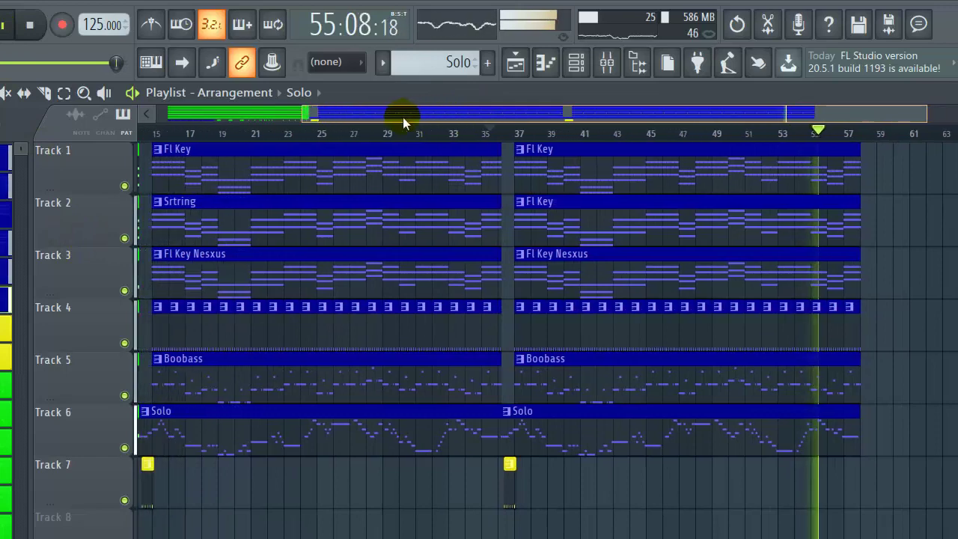
{"action": "mouse_move", "coordinate": [402, 117]}
{"action": "left_mouse_down"}
{"action": "mouse_move", "coordinate": [331, 115]}
{"action": "mouse_move", "coordinate": [411, 107]}
{"action": "left_mouse_up"}
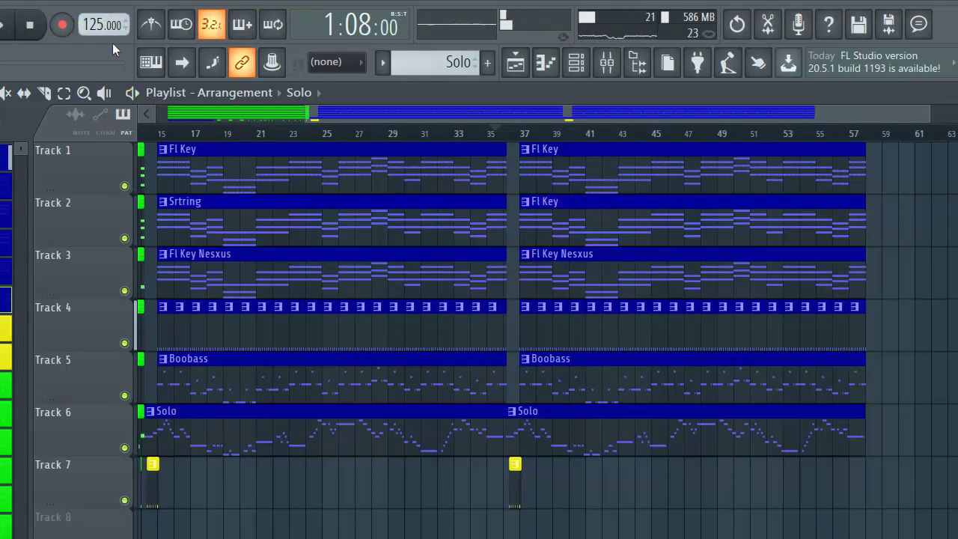
Open the Solo Nexus channel's instrument from the channel rack to access its Classical presets.
{"action": "left_click_drag", "start_coordinate": [371, 111], "coordinate": [337, 119]}
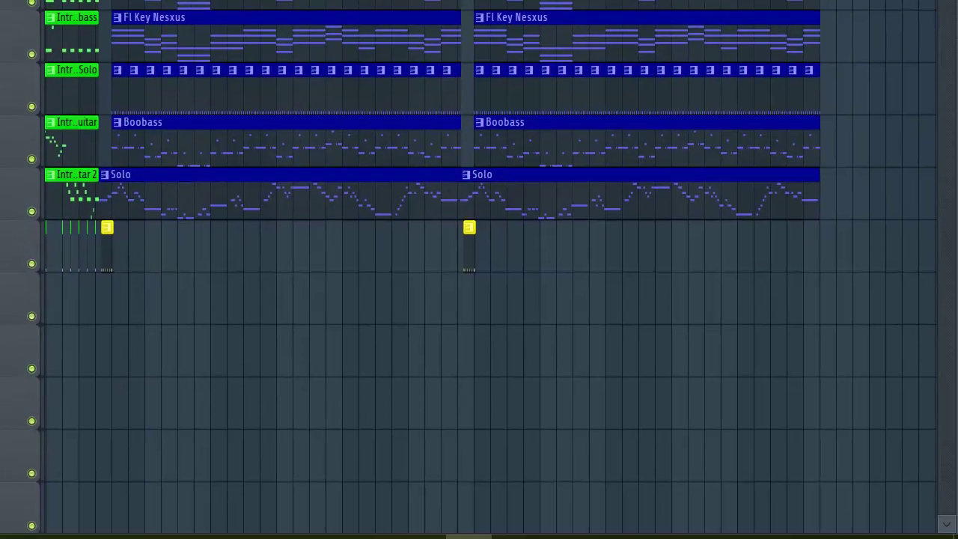
{"action": "key", "text": "F6"}
{"action": "left_click", "coordinate": [342, 350]}
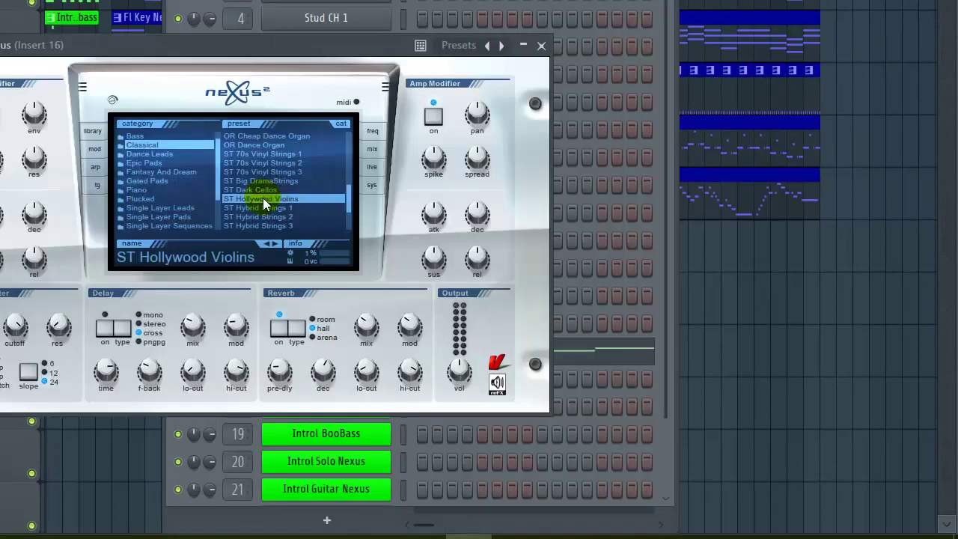
{"action": "key", "text": "F6"}
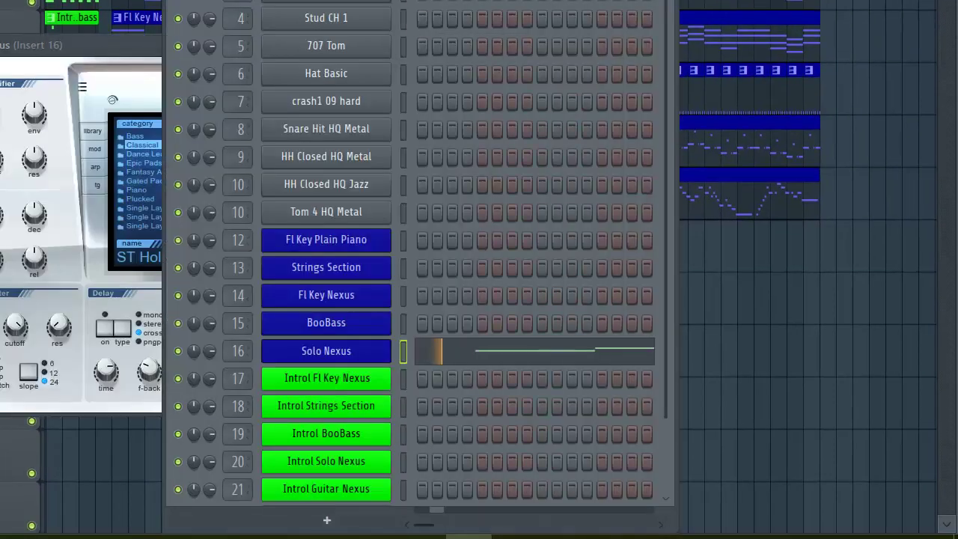
{"action": "left_click", "coordinate": [109, 55]}
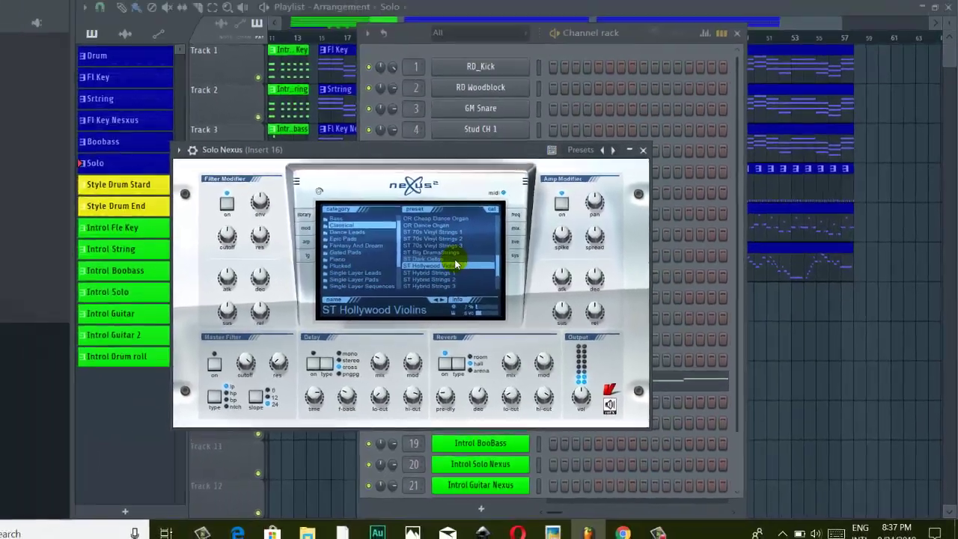
Audition ST Hybrid Strings 1 against ST Hollywood Violins, load ST Hybrid Strings 2 for Solo Nexus, and close the instrument and channel rack.
{"action": "scroll", "coordinate": [522, 292], "scroll_direction": "down", "scroll_amount": 1}
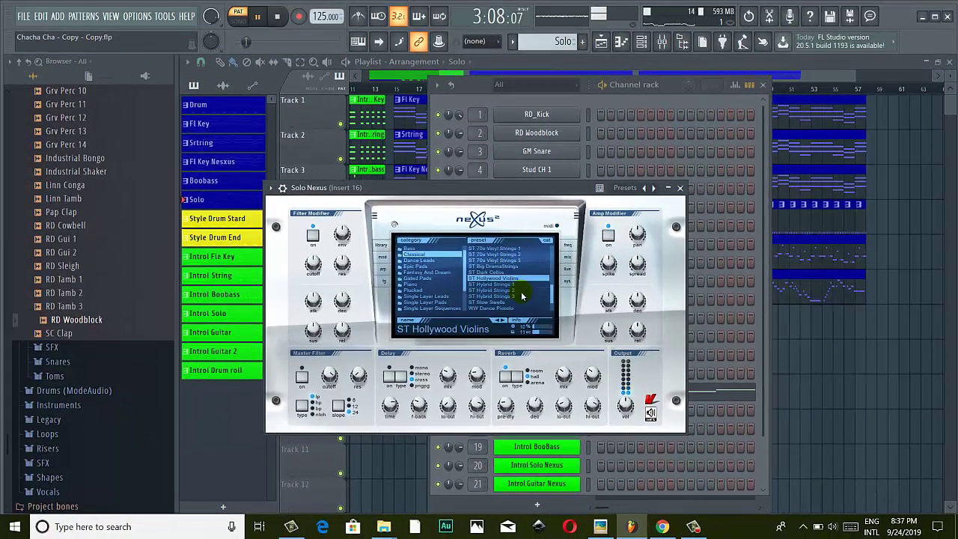
{"action": "left_click", "coordinate": [506, 285]}
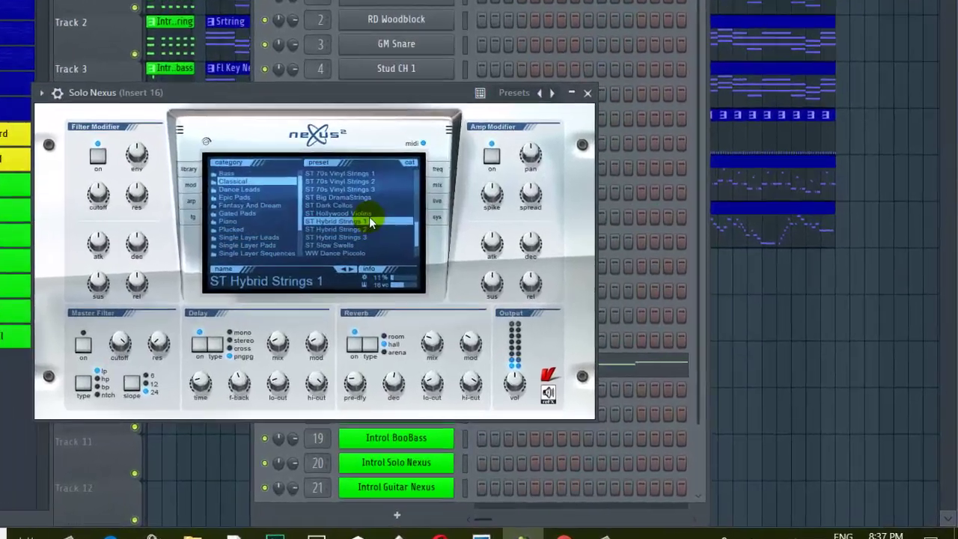
{"action": "left_click", "coordinate": [515, 278]}
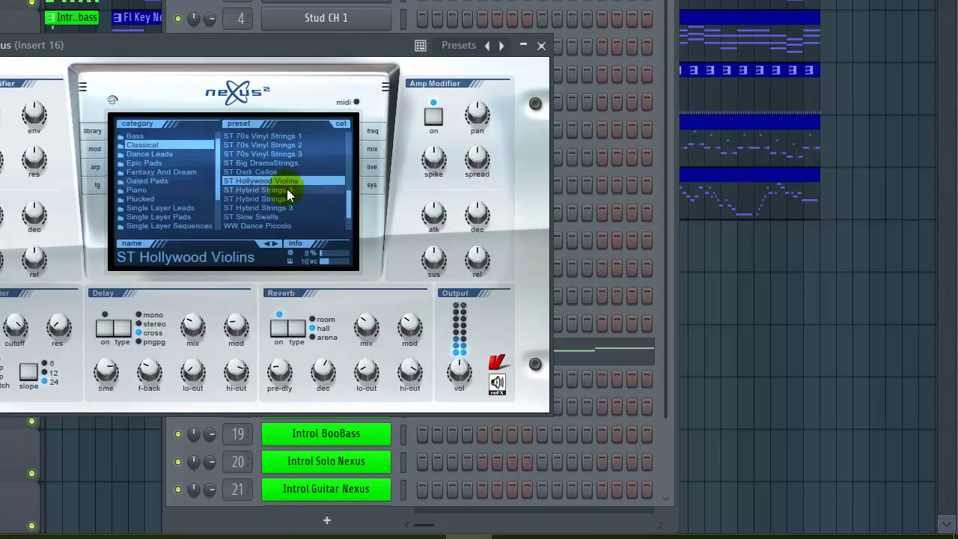
{"action": "left_click", "coordinate": [286, 189]}
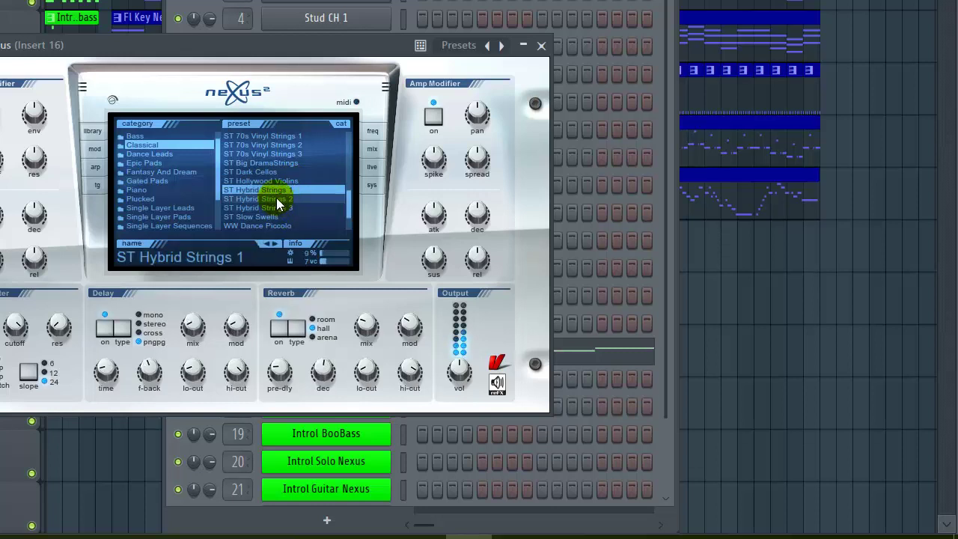
{"action": "left_click", "coordinate": [276, 199]}
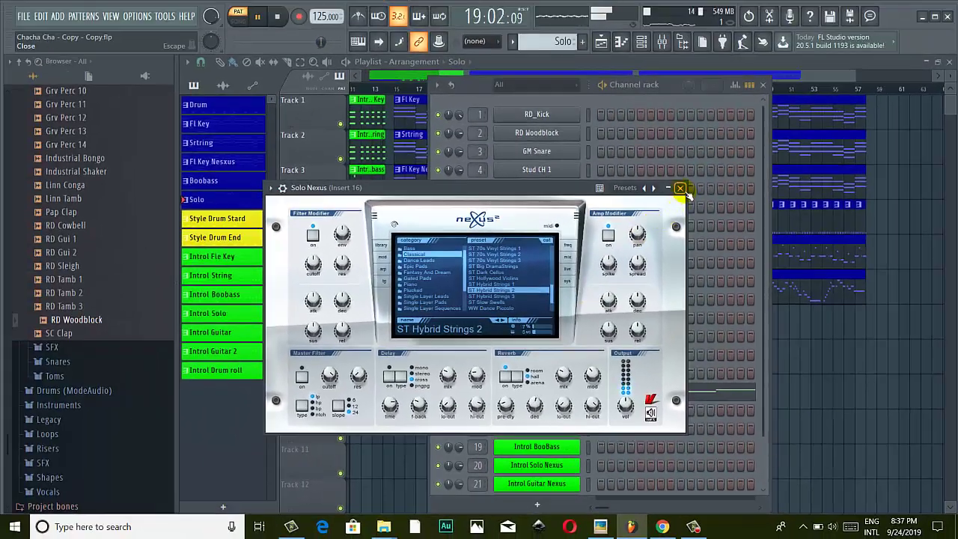
{"action": "left_click", "coordinate": [679, 188]}
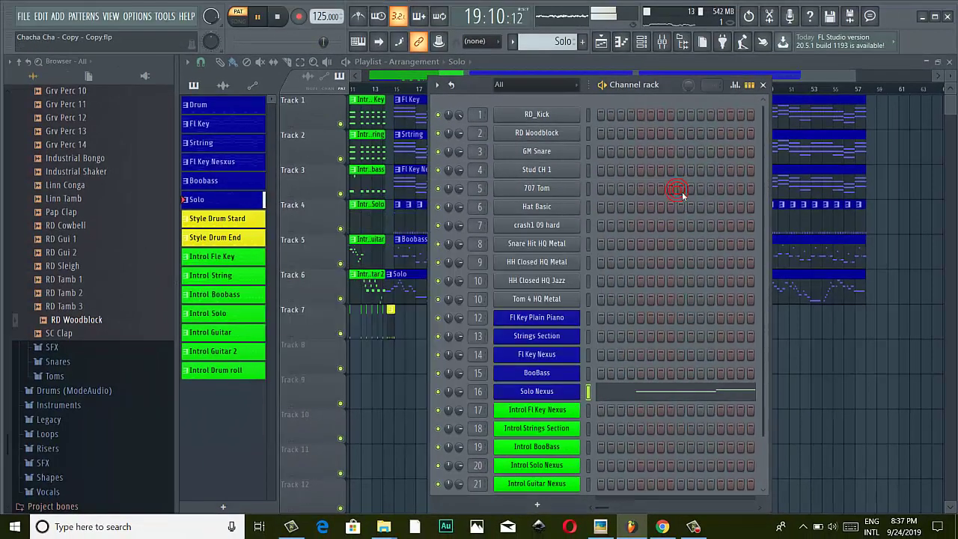
{"action": "left_click", "coordinate": [763, 85]}
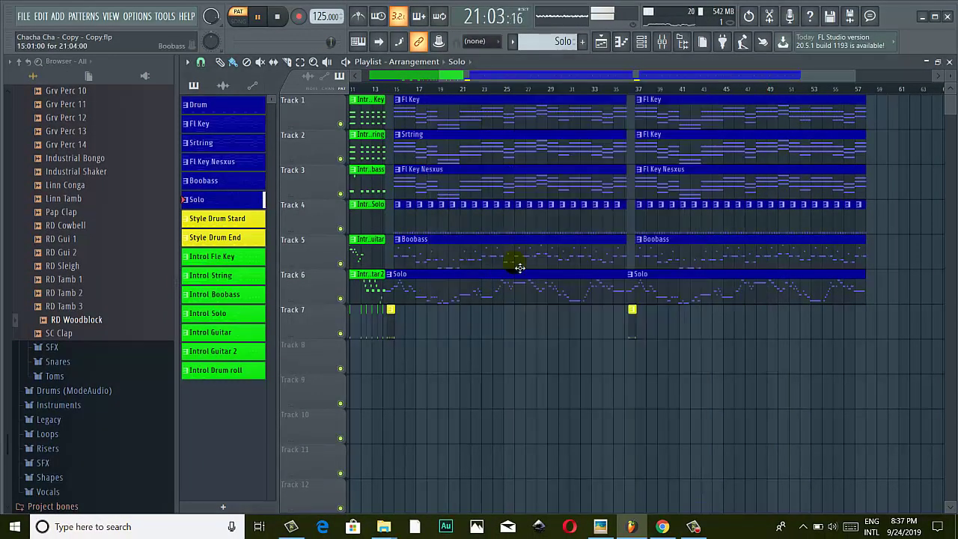
Play the song from the Solo pickup before bar 15 to hear the new solo sound in the arrangement.
{"action": "left_click", "coordinate": [392, 91]}
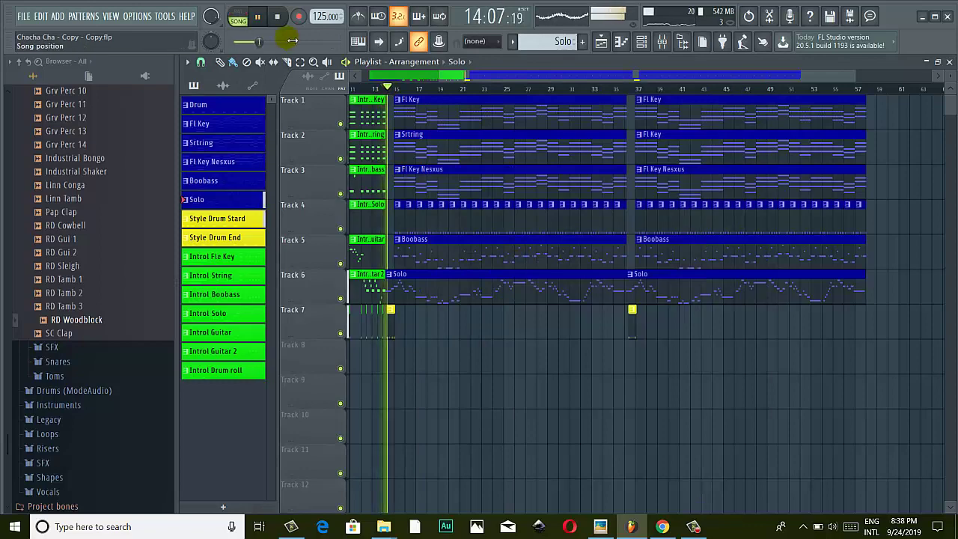
{"action": "left_click_drag", "start_coordinate": [464, 76], "coordinate": [423, 87]}
{"action": "scroll", "coordinate": [528, 182], "scroll_direction": "up", "scroll_amount": 3}
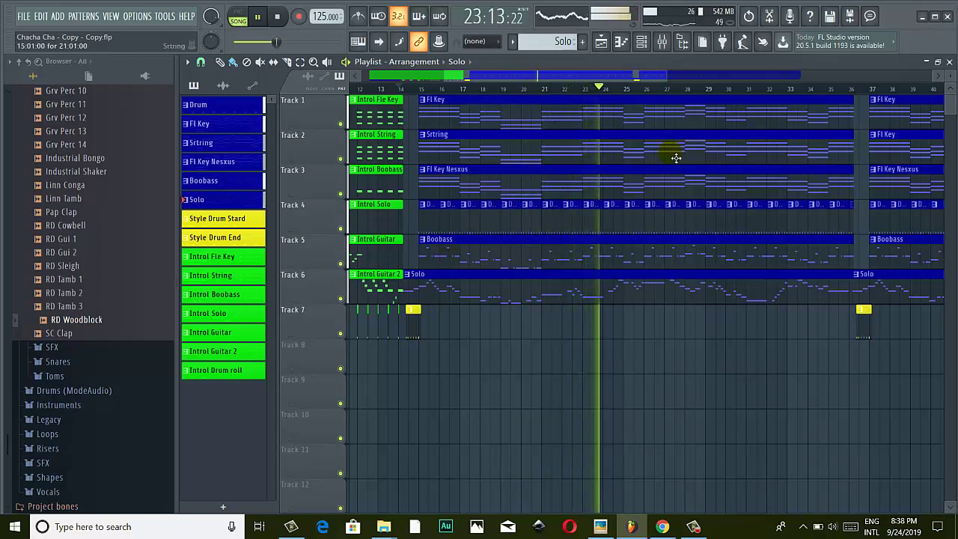
{"action": "scroll", "coordinate": [665, 170], "scroll_direction": "down", "scroll_amount": 2}
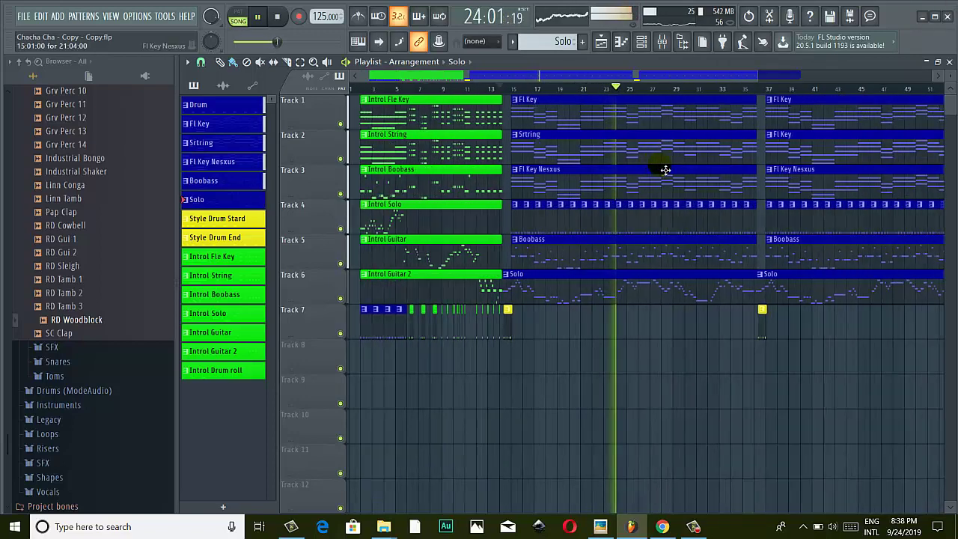
Lower the volume of mixer Insert 16 to -10.5 dB and return to the playlist.
{"action": "left_click", "coordinate": [660, 42]}
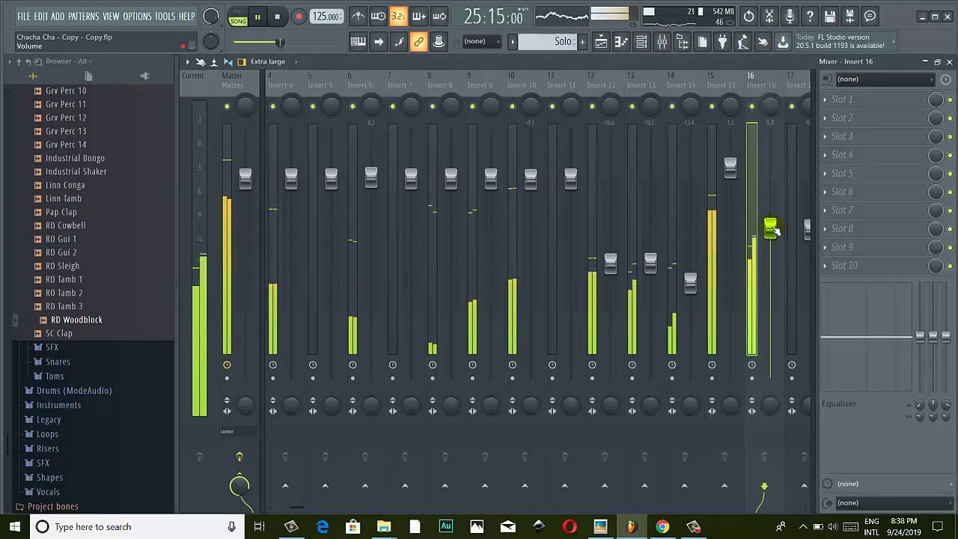
{"action": "mouse_move", "coordinate": [771, 228]}
{"action": "left_mouse_down"}
{"action": "mouse_move", "coordinate": [771, 257]}
{"action": "mouse_move", "coordinate": [770, 242]}
{"action": "left_mouse_up"}
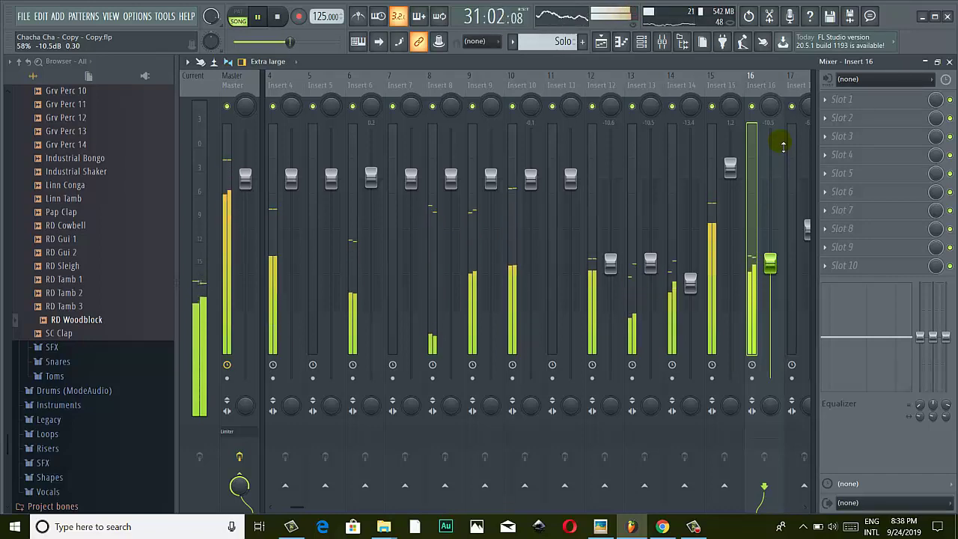
{"action": "left_click", "coordinate": [949, 61]}
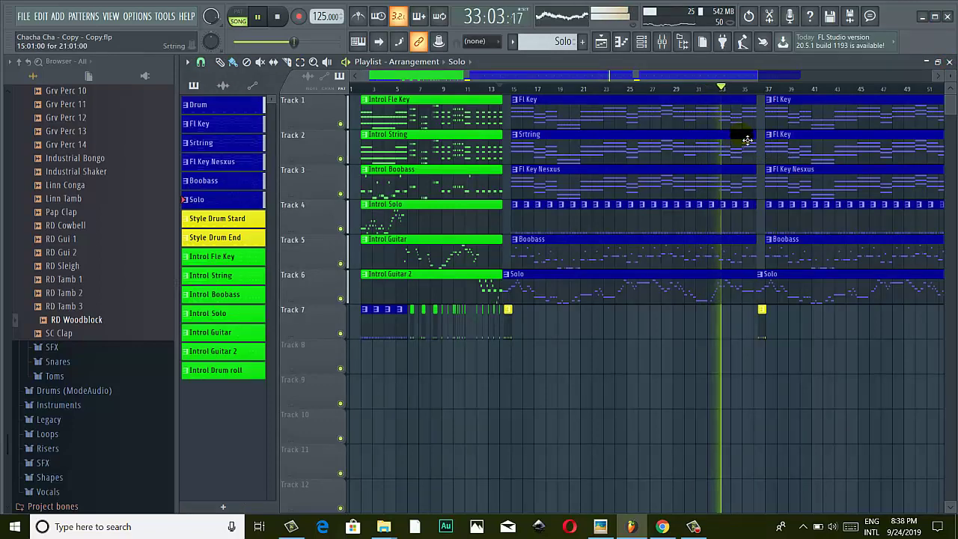
Follow the playback through the Style Drum Stard fill at bar 36 and into the repeated main section.
{"action": "scroll", "coordinate": [843, 149], "scroll_direction": "up", "scroll_amount": 3}
{"action": "left_click_drag", "start_coordinate": [651, 75], "coordinate": [721, 79]}
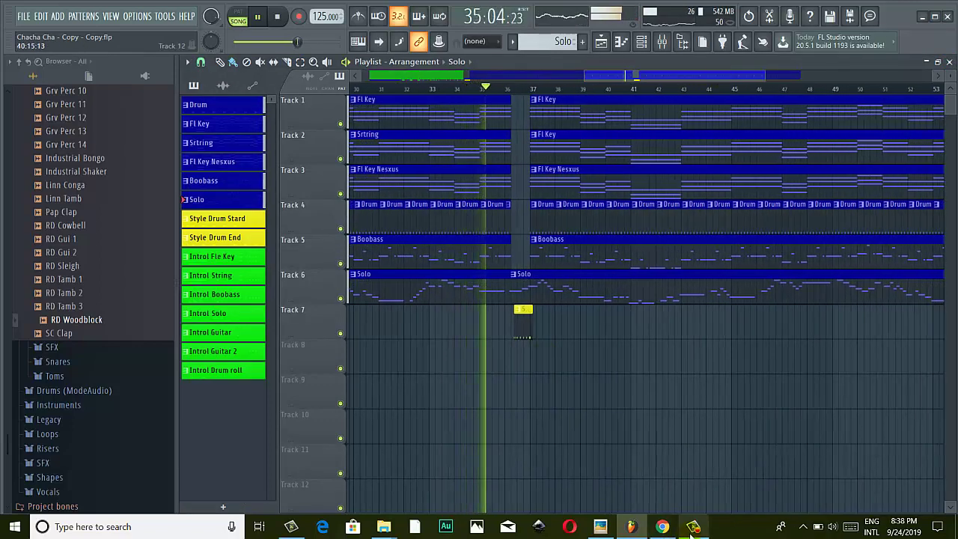
{"action": "mouse_move", "coordinate": [692, 529]}
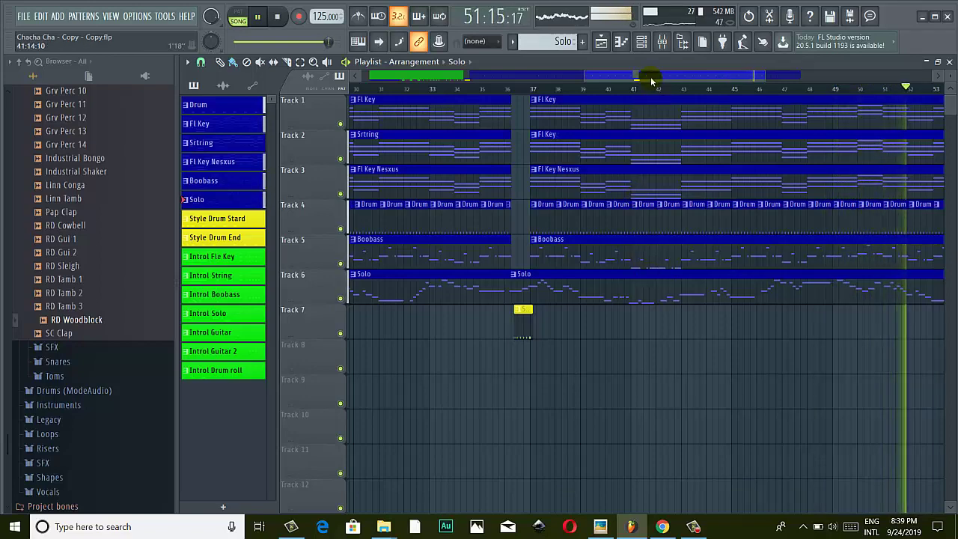
Replay from the Solo pickup at bar 14 and examine the Solo and drum fill leading into bar 37.
{"action": "left_click_drag", "start_coordinate": [648, 79], "coordinate": [507, 89]}
{"action": "left_click", "coordinate": [485, 89]}
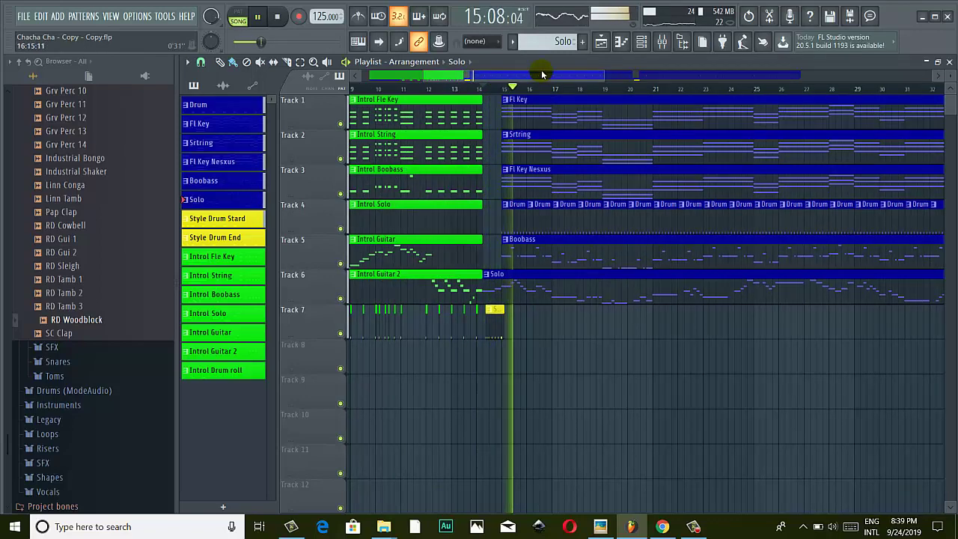
{"action": "scroll", "coordinate": [594, 119], "scroll_direction": "down", "scroll_amount": 3}
{"action": "left_click_drag", "start_coordinate": [546, 80], "coordinate": [642, 294]}
{"action": "scroll", "coordinate": [632, 301], "scroll_direction": "up", "scroll_amount": 6}
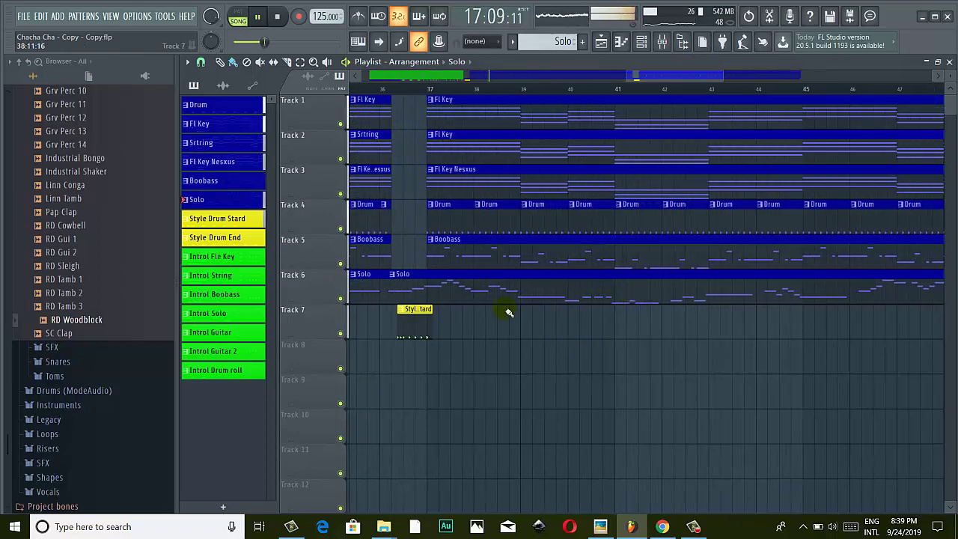
{"action": "scroll", "coordinate": [463, 300], "scroll_direction": "up", "scroll_amount": 3}
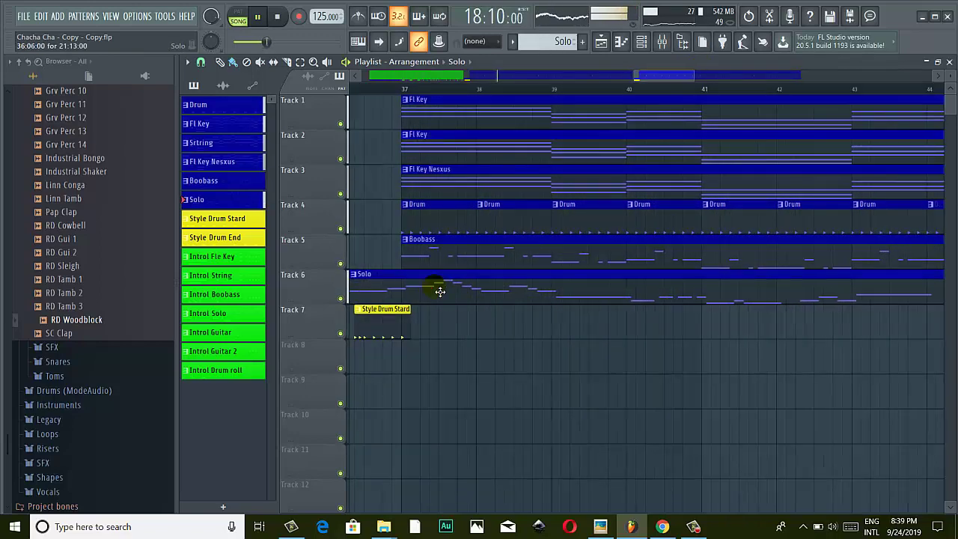
{"action": "scroll", "coordinate": [434, 292], "scroll_direction": "up", "scroll_amount": 2}
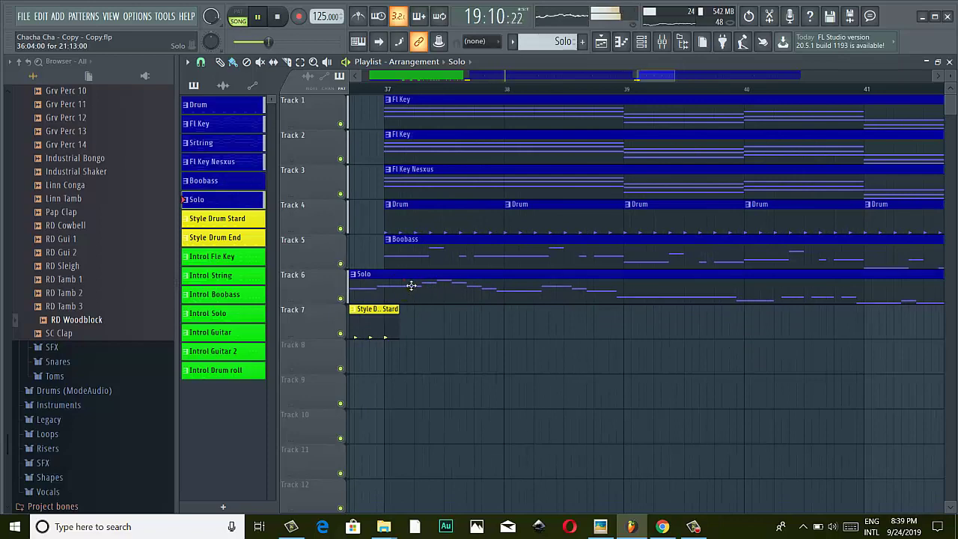
{"action": "scroll", "coordinate": [414, 285], "scroll_direction": "down", "scroll_amount": 8}
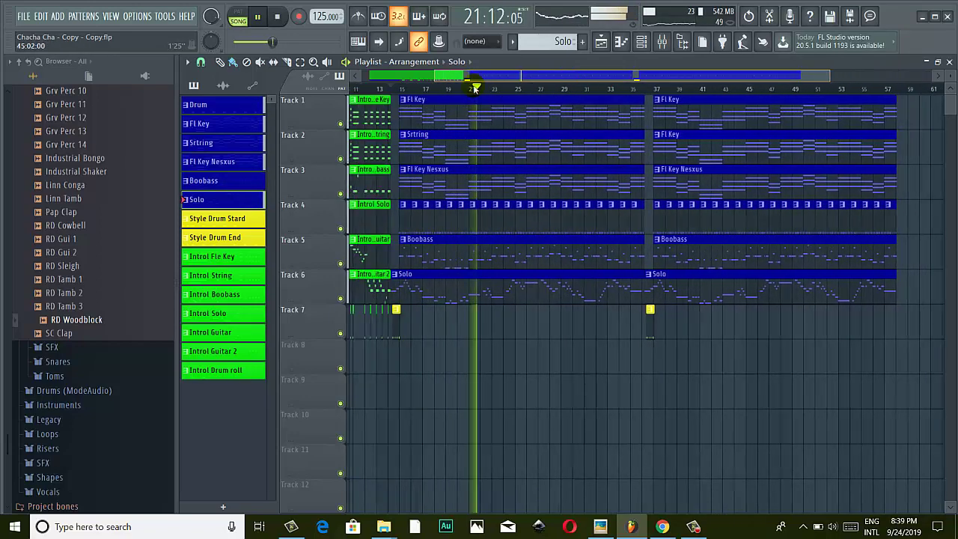
Stop the song playback.
{"action": "left_click", "coordinate": [260, 18]}
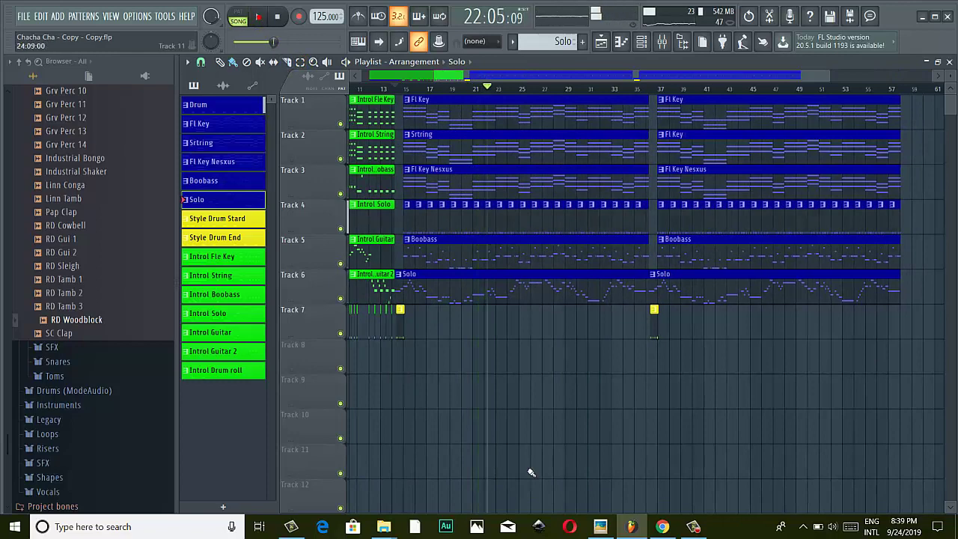
{"action": "left_click", "coordinate": [691, 526]}
{"action": "left_click", "coordinate": [657, 458]}
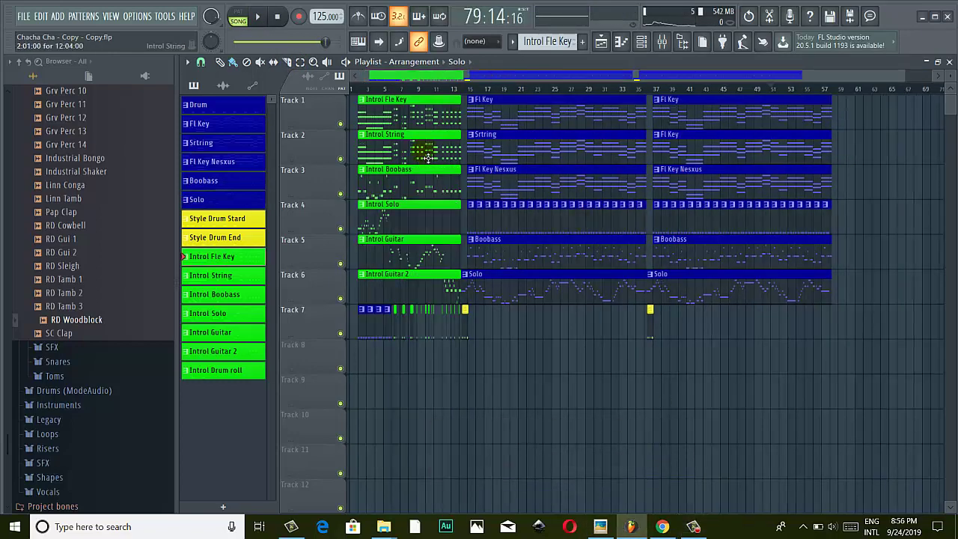
Copy the intro and first main section on Tracks 1 to 7, including the Style Drum Stard fill between them, to bar 59.
{"action": "scroll", "coordinate": [398, 85], "scroll_direction": "up", "scroll_amount": 5}
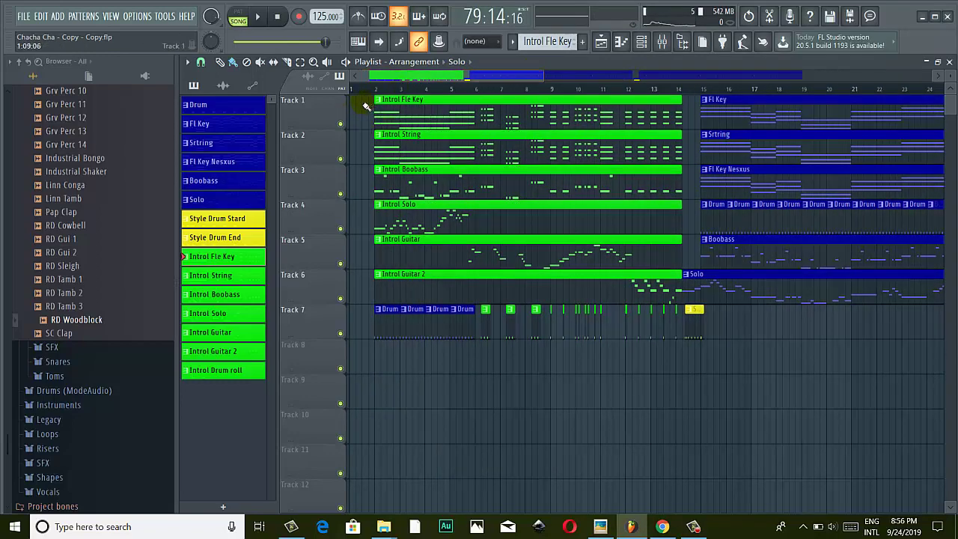
{"action": "left_click_drag", "start_coordinate": [374, 112], "coordinate": [801, 366]}
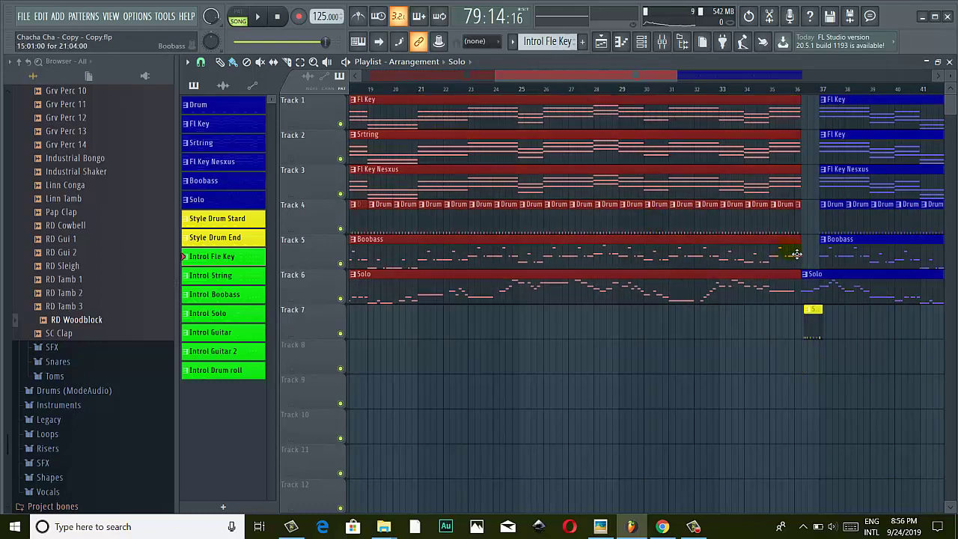
{"action": "scroll", "coordinate": [796, 253], "scroll_direction": "down", "scroll_amount": 3}
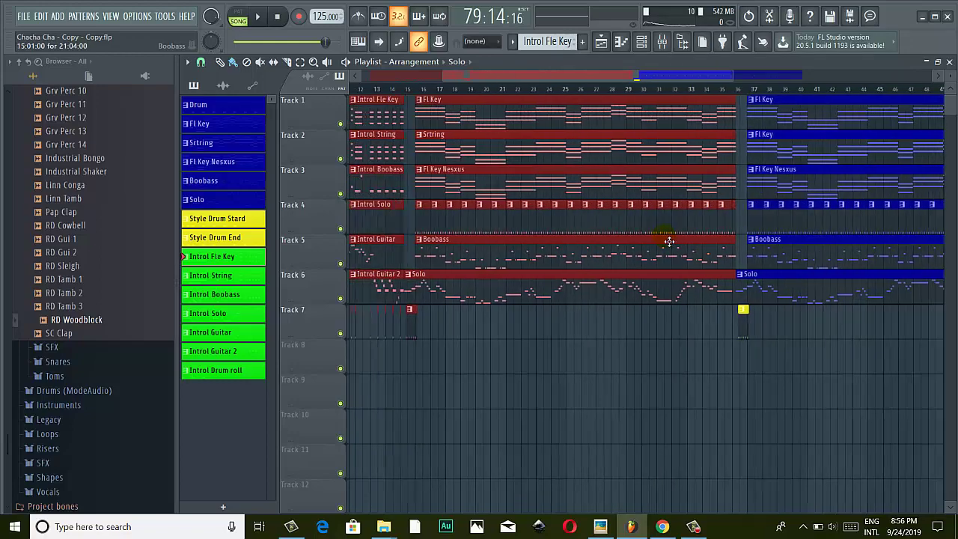
{"action": "scroll", "coordinate": [669, 241], "scroll_direction": "down", "scroll_amount": 2}
{"action": "scroll", "coordinate": [608, 174], "scroll_direction": "up", "scroll_amount": 3}
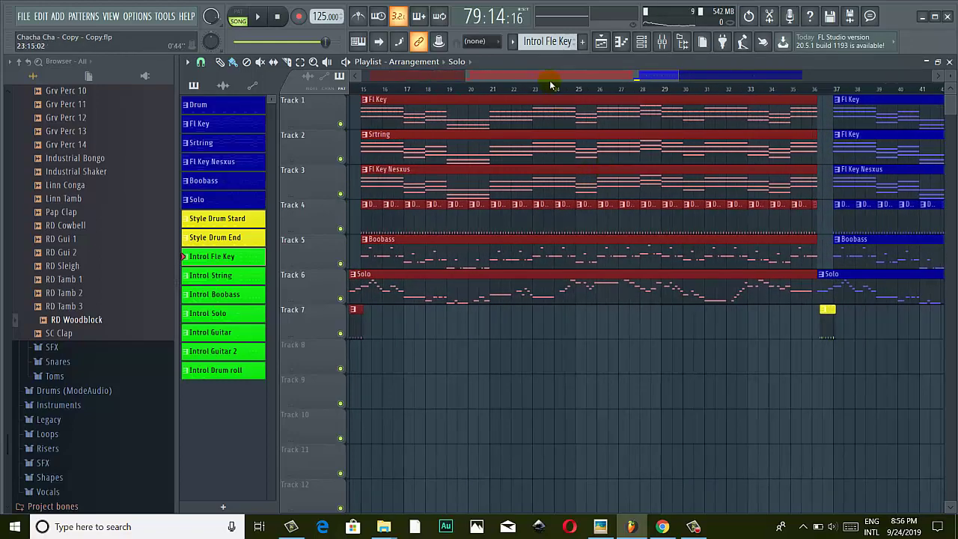
{"action": "left_click_drag", "start_coordinate": [550, 85], "coordinate": [380, 84]}
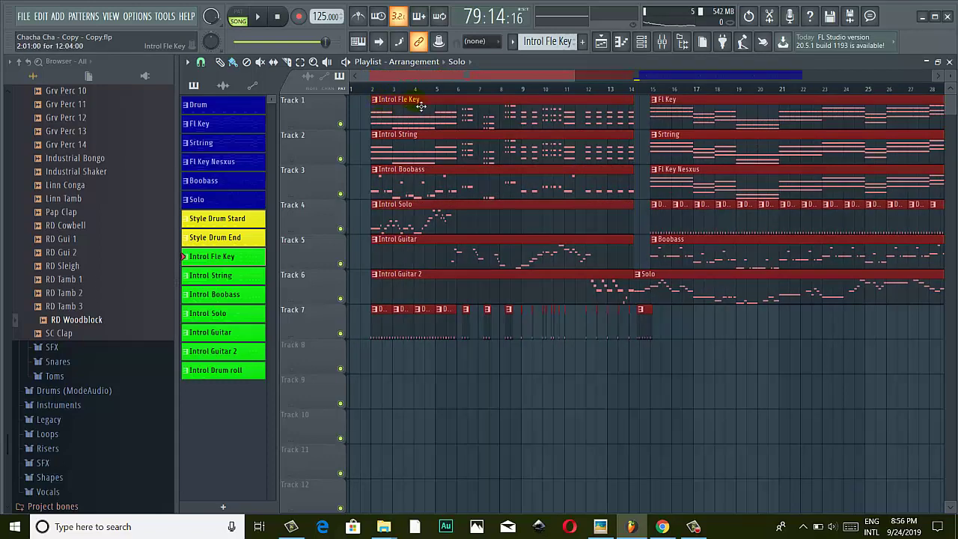
{"action": "left_click_drag", "start_coordinate": [421, 106], "coordinate": [745, 96]}
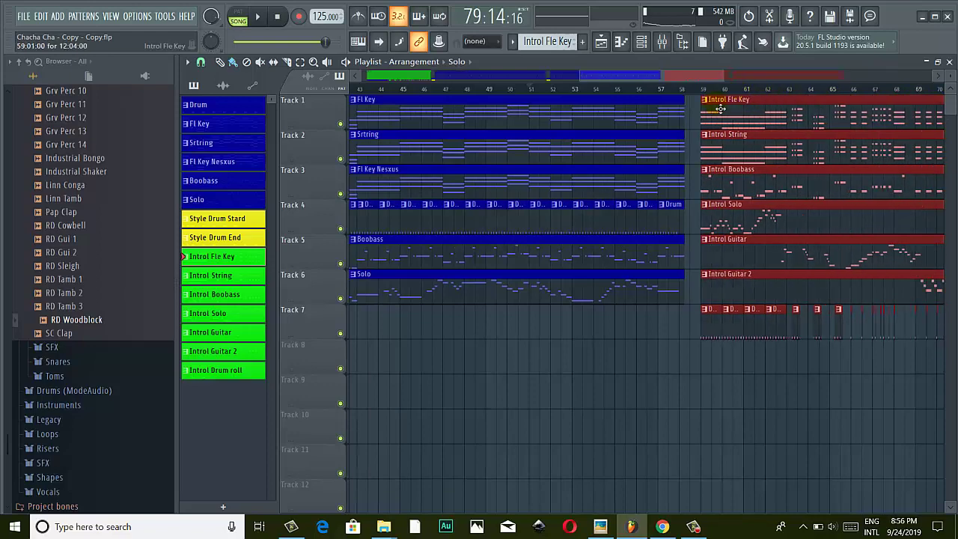
Trim the ends of the second main section's clips on Tracks 1 to 6 back to bar 58.
{"action": "scroll", "coordinate": [742, 109], "scroll_direction": "up", "scroll_amount": 4}
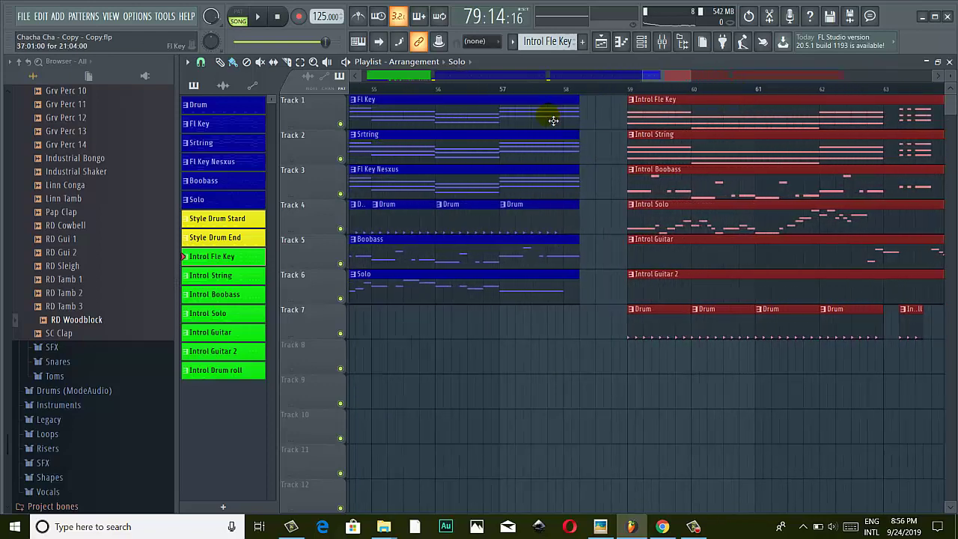
{"action": "scroll", "coordinate": [570, 128], "scroll_direction": "up", "scroll_amount": 2}
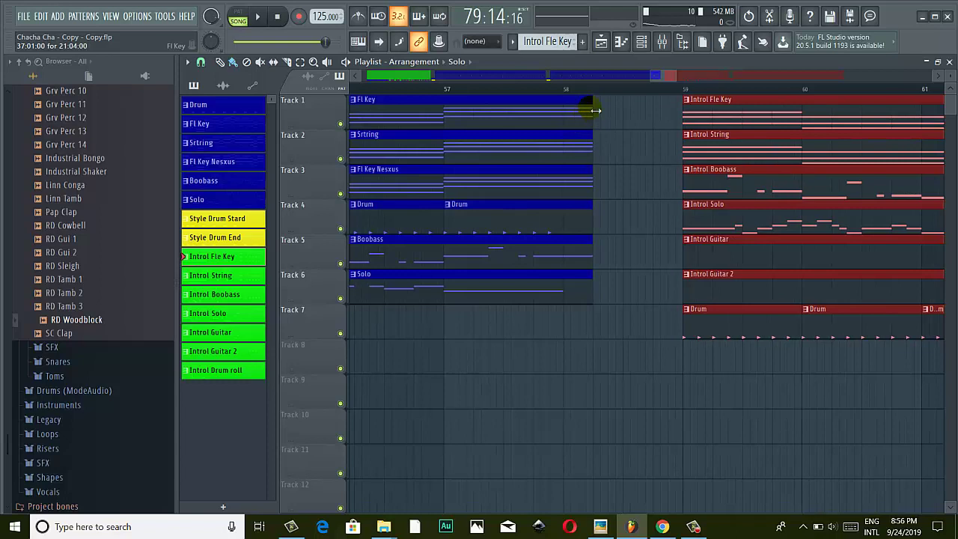
{"action": "left_click", "coordinate": [594, 110]}
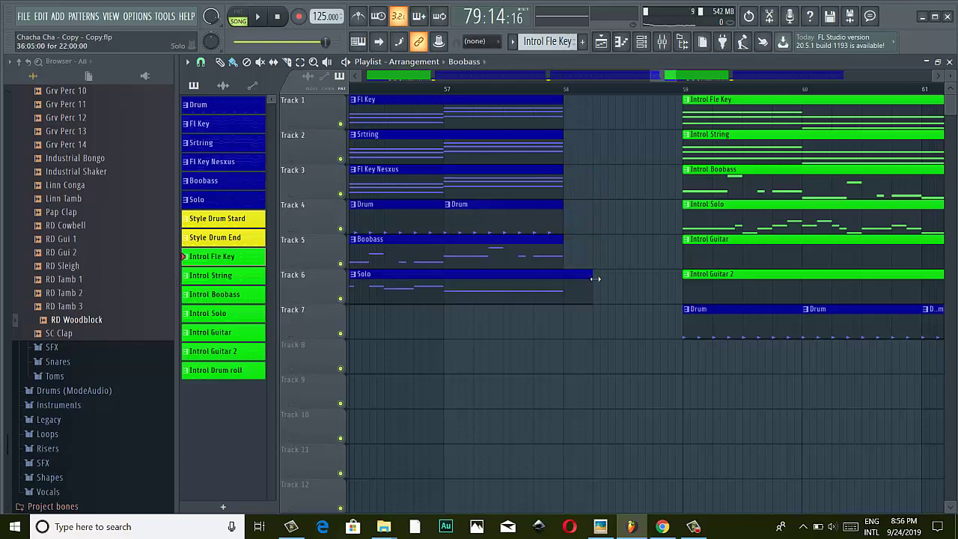
{"action": "scroll", "coordinate": [606, 203], "scroll_direction": "down", "scroll_amount": 3}
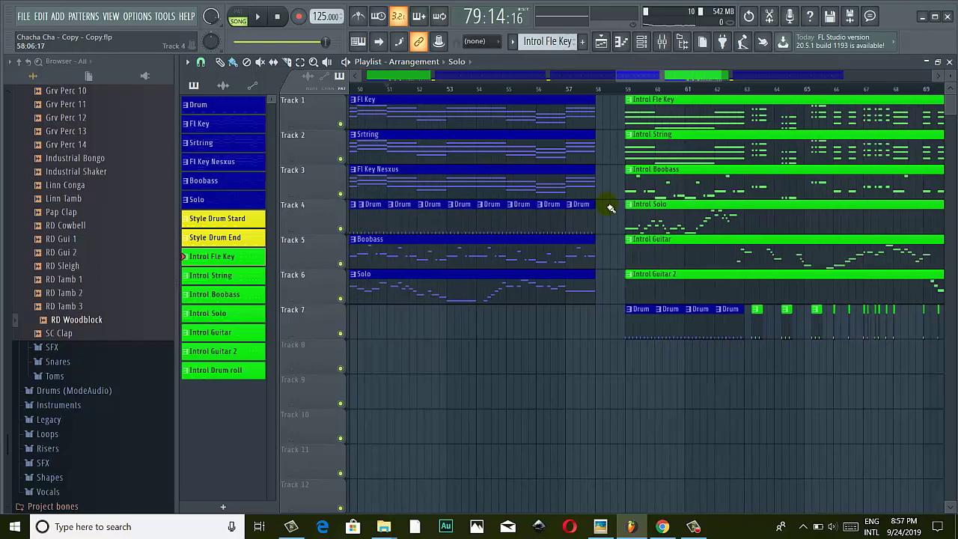
{"action": "scroll", "coordinate": [695, 76], "scroll_direction": "down", "scroll_amount": 2}
{"action": "scroll", "coordinate": [694, 77], "scroll_direction": "down", "scroll_amount": 2}
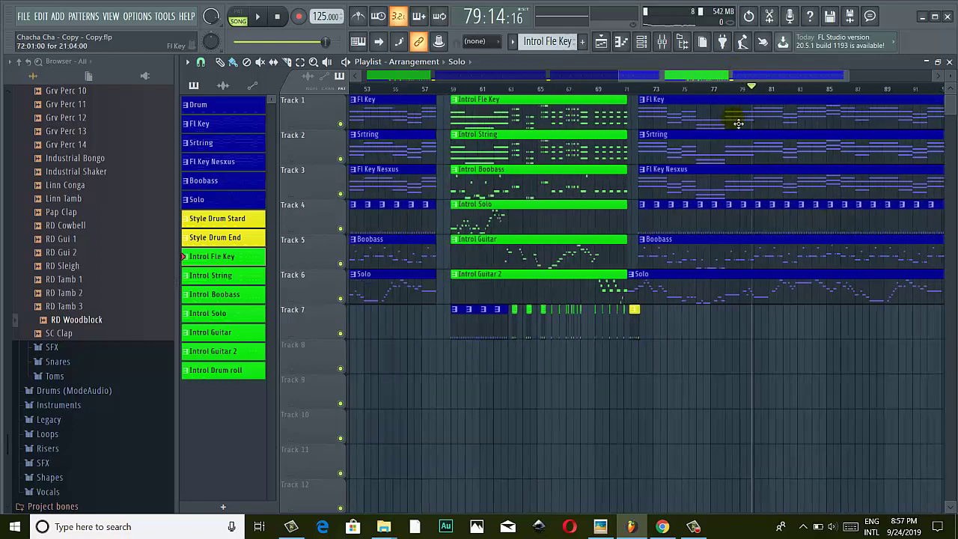
Move the copied intro and main section on Tracks 1 to 7 earlier so that the block starts at bar 58.
{"action": "left_click_drag", "start_coordinate": [890, 132], "coordinate": [538, 352]}
{"action": "scroll", "coordinate": [542, 248], "scroll_direction": "up", "scroll_amount": 4}
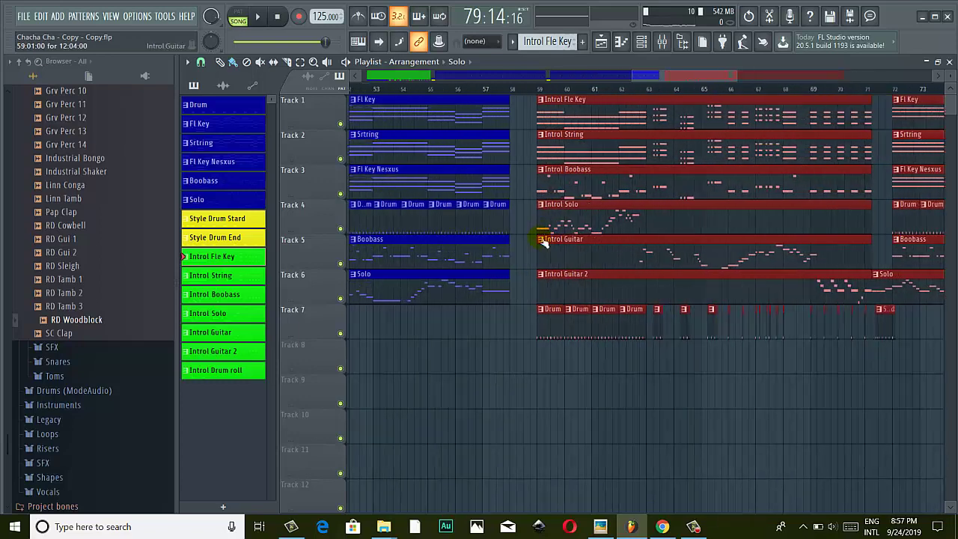
{"action": "left_click_drag", "start_coordinate": [560, 106], "coordinate": [521, 109]}
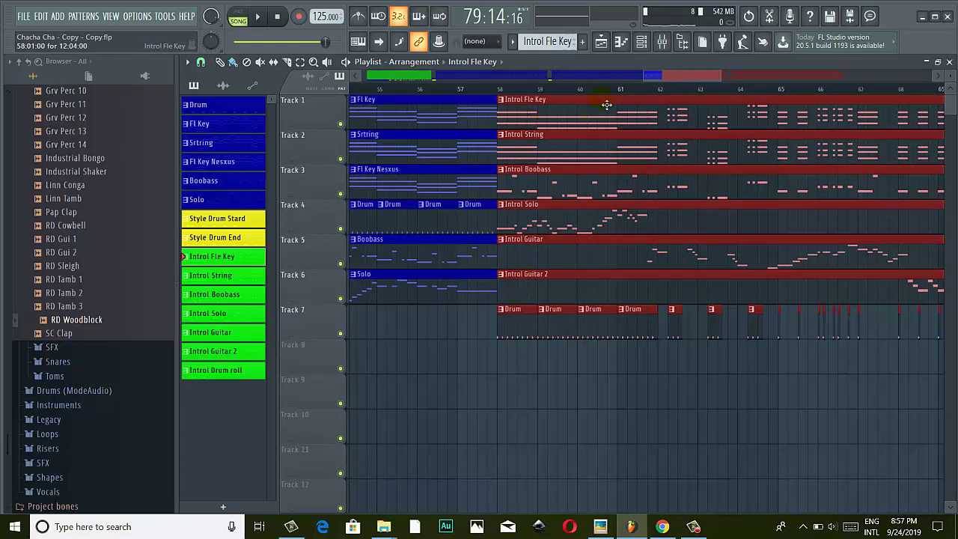
Play the song from bar 55 to check the transition from the second main section into the repeated intro.
{"action": "scroll", "coordinate": [573, 256], "scroll_direction": "down", "scroll_amount": 2}
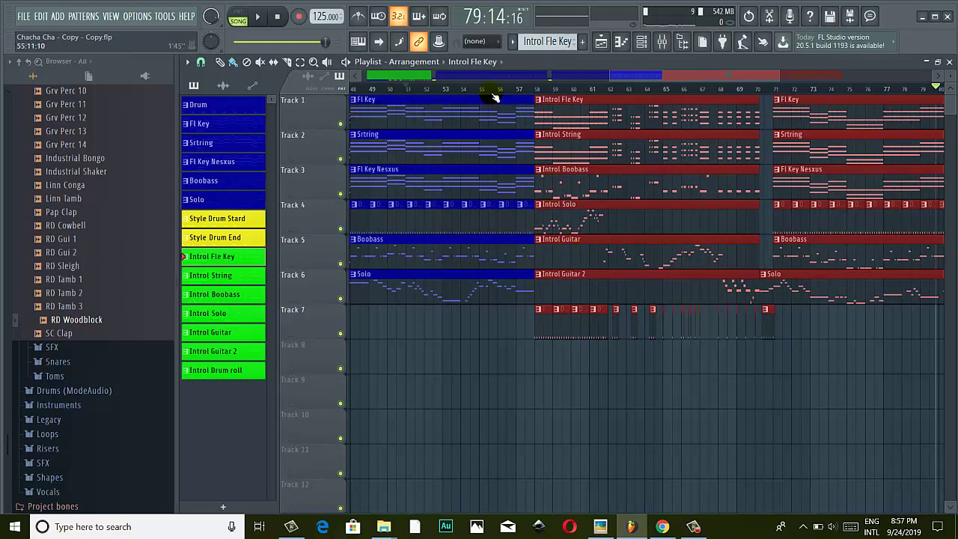
{"action": "left_click", "coordinate": [255, 17]}
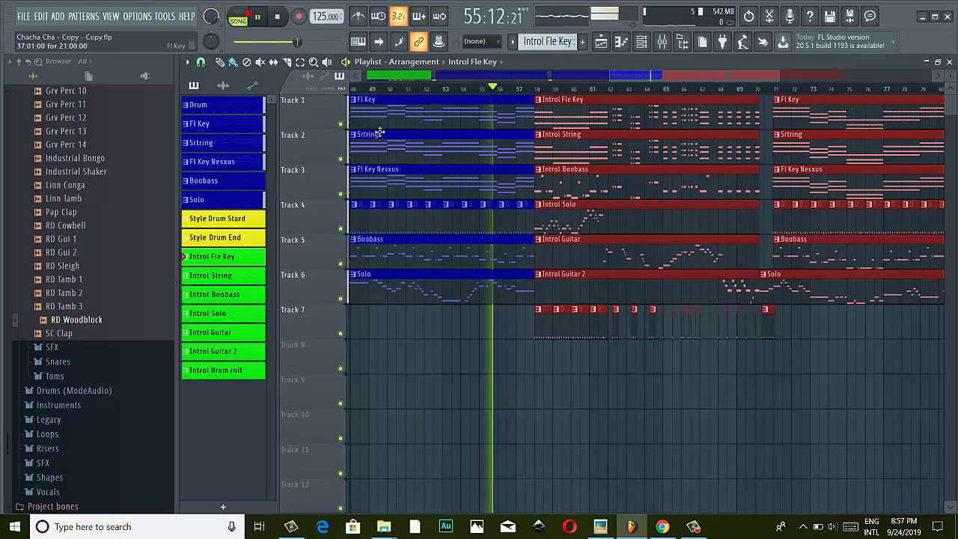
{"action": "scroll", "coordinate": [516, 153], "scroll_direction": "down", "scroll_amount": 3}
{"action": "scroll", "coordinate": [523, 157], "scroll_direction": "up", "scroll_amount": 4}
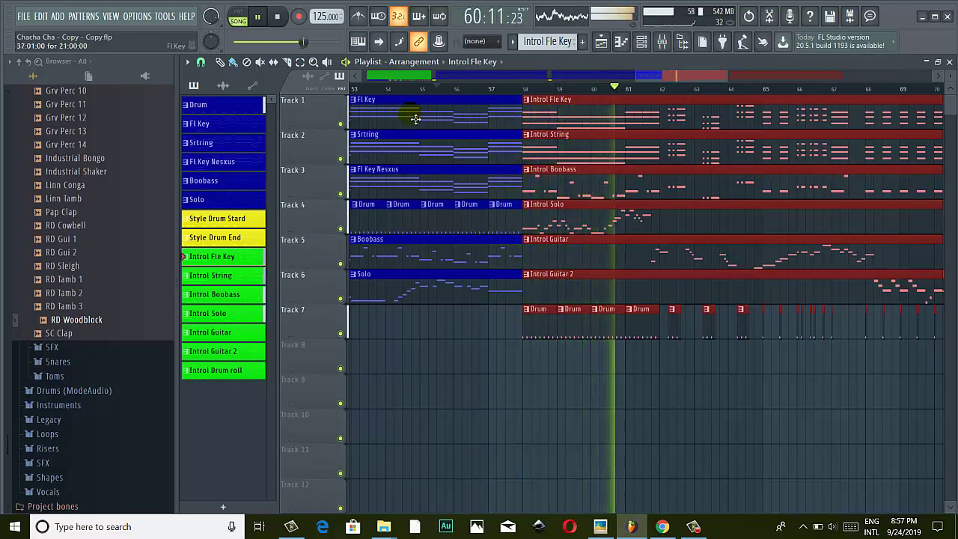
{"action": "left_click", "coordinate": [259, 17]}
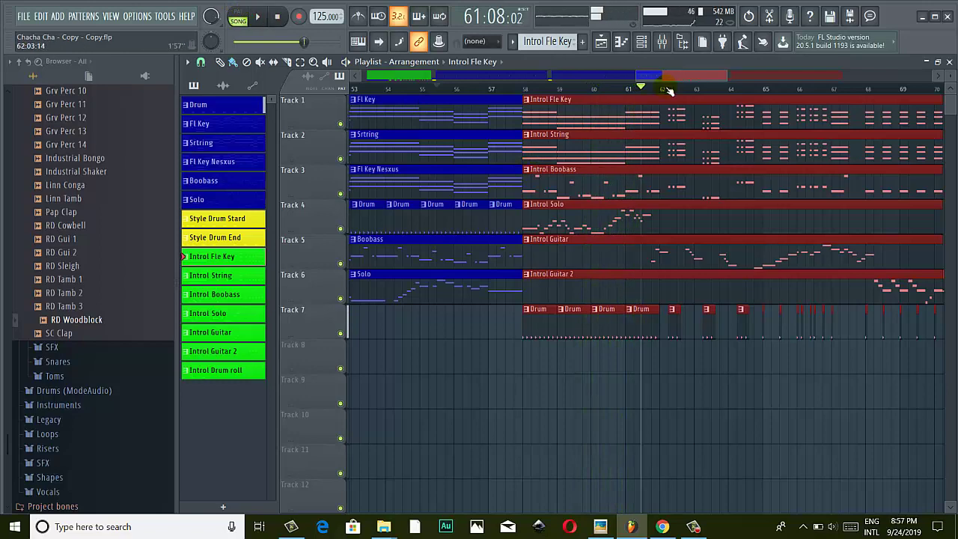
Place a Style Drum Stard fill on Track 8 at 57:07:00, leading into the repeated intro at bar 58.
{"action": "left_click_drag", "start_coordinate": [665, 77], "coordinate": [572, 77]}
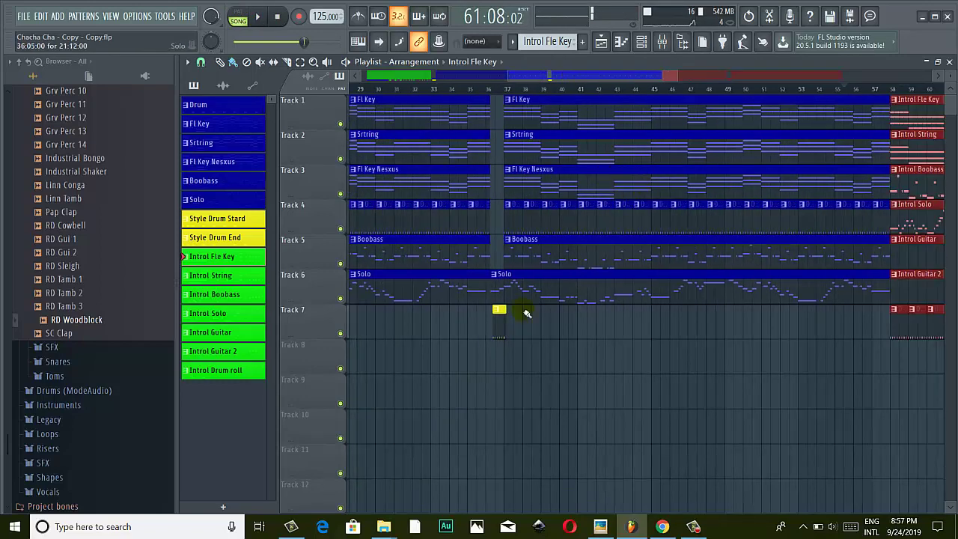
{"action": "left_click", "coordinate": [504, 325]}
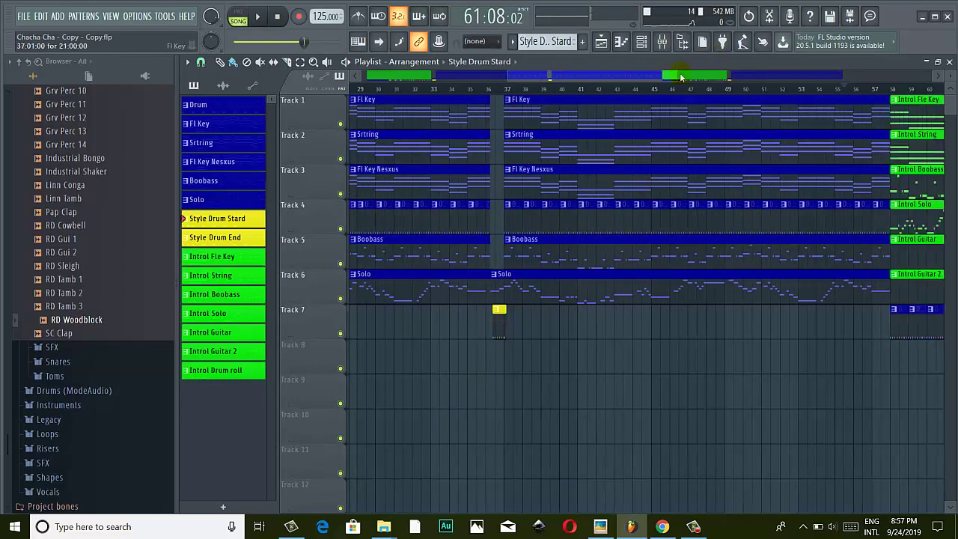
{"action": "left_click_drag", "start_coordinate": [681, 77], "coordinate": [651, 179]}
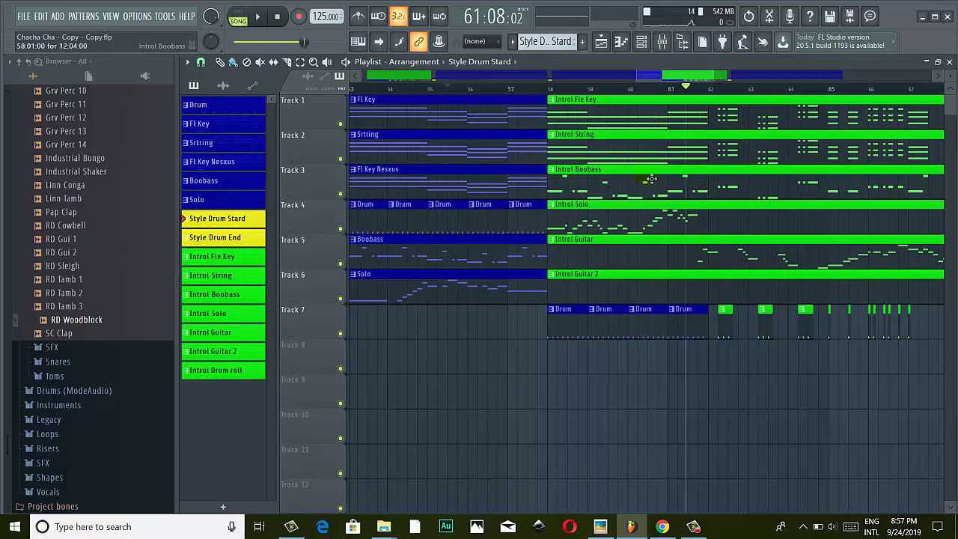
{"action": "left_click", "coordinate": [522, 368]}
{"action": "scroll", "coordinate": [556, 397], "scroll_direction": "up", "scroll_amount": 4}
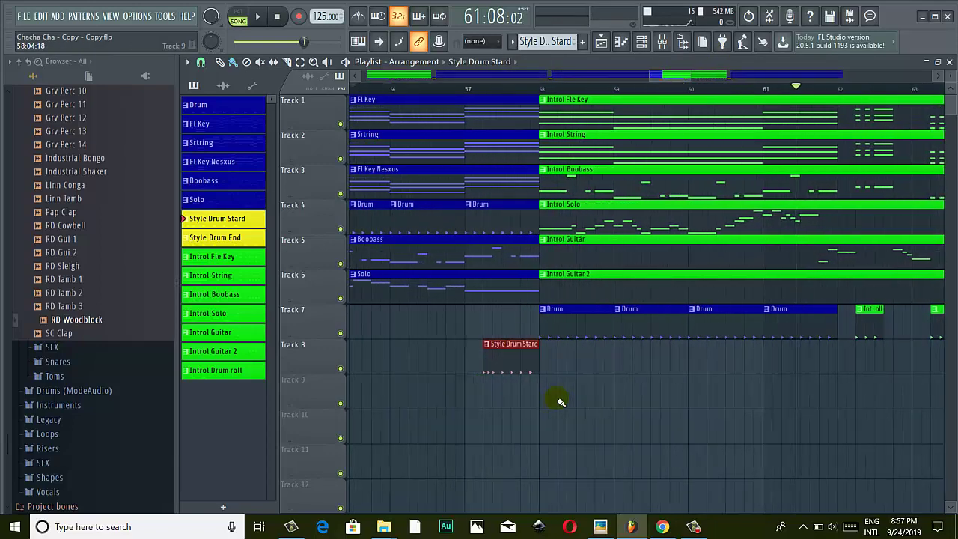
{"action": "scroll", "coordinate": [478, 352], "scroll_direction": "down", "scroll_amount": 4}
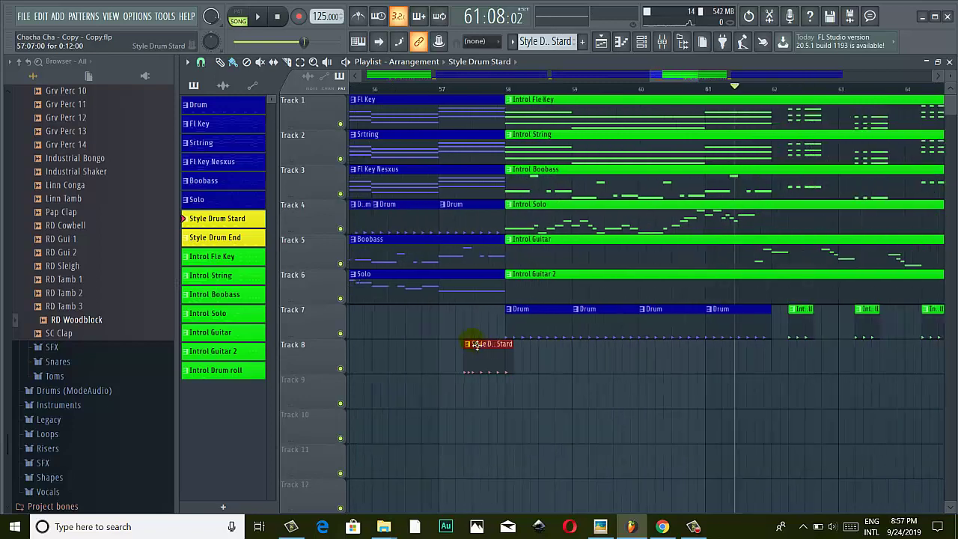
Play from bar 56 and replay the passage to check the Style Drum Stard fill on Track 8 leading into the repeated intro.
{"action": "left_click", "coordinate": [423, 89]}
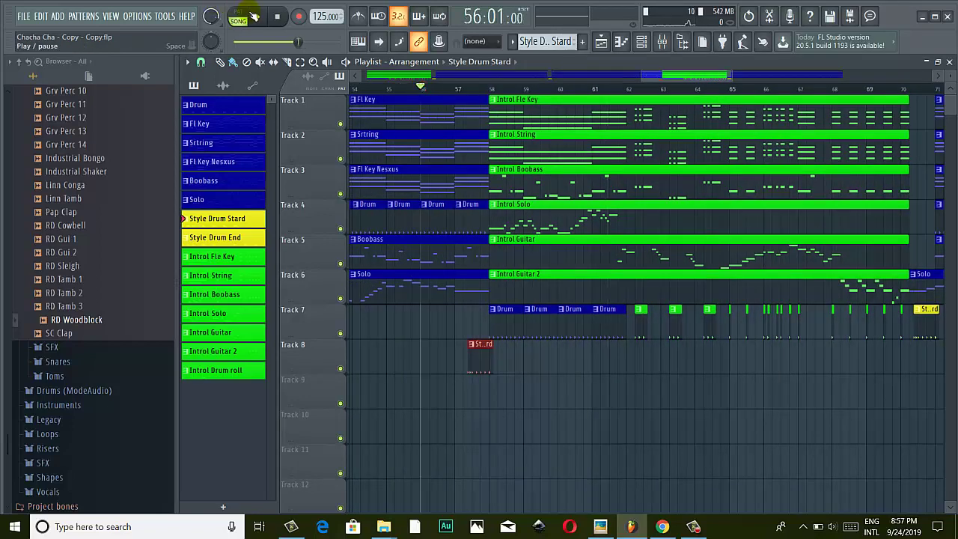
{"action": "left_click", "coordinate": [256, 17]}
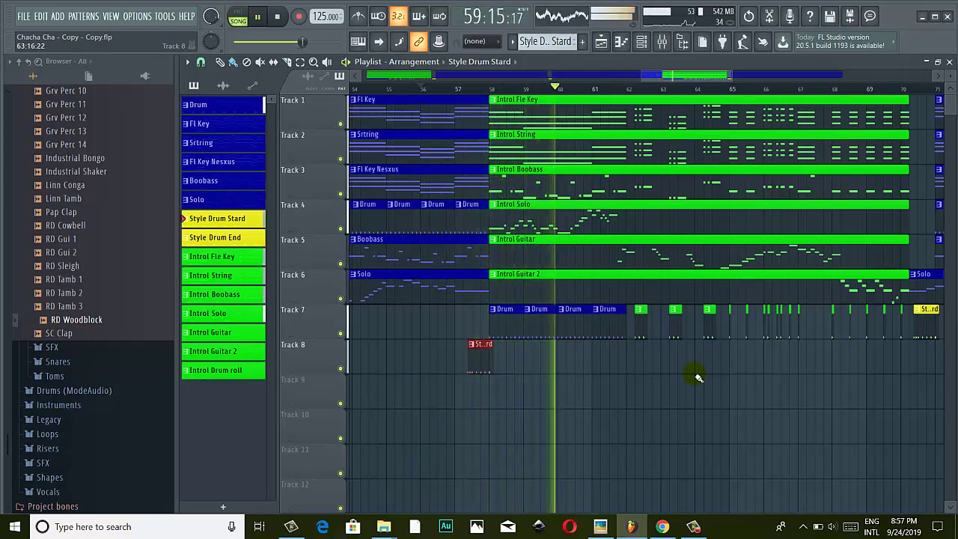
{"action": "left_click", "coordinate": [434, 89]}
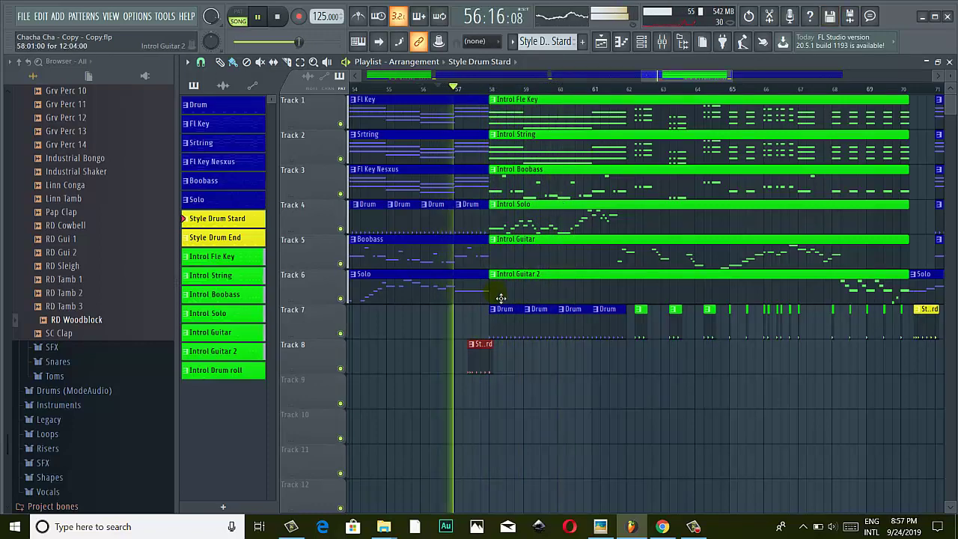
{"action": "scroll", "coordinate": [573, 367], "scroll_direction": "up", "scroll_amount": 2}
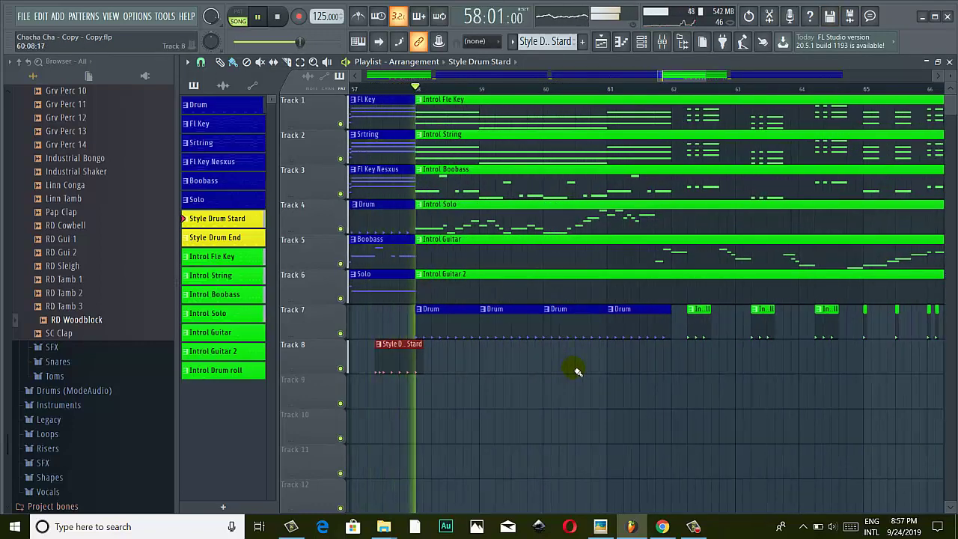
{"action": "scroll", "coordinate": [539, 248], "scroll_direction": "down", "scroll_amount": 4}
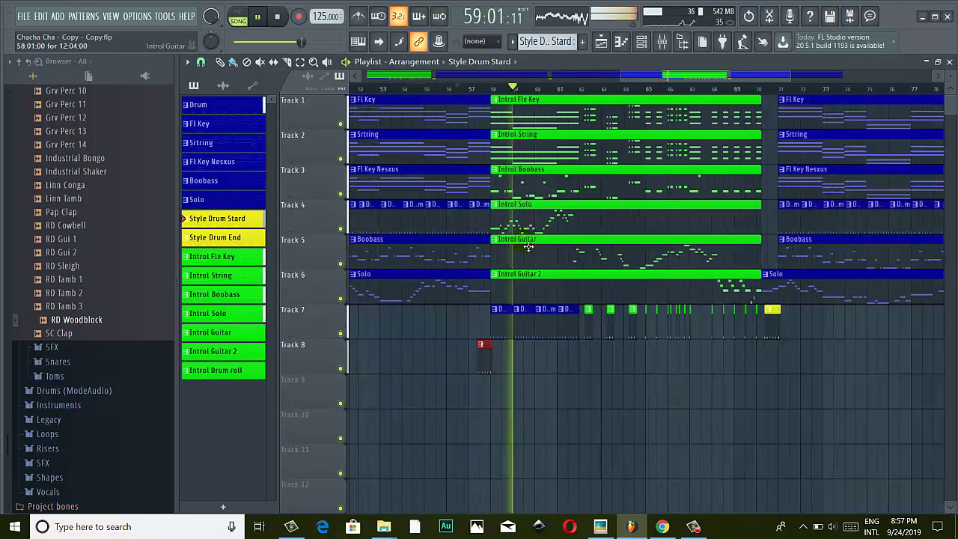
{"action": "scroll", "coordinate": [528, 247], "scroll_direction": "down", "scroll_amount": 4}
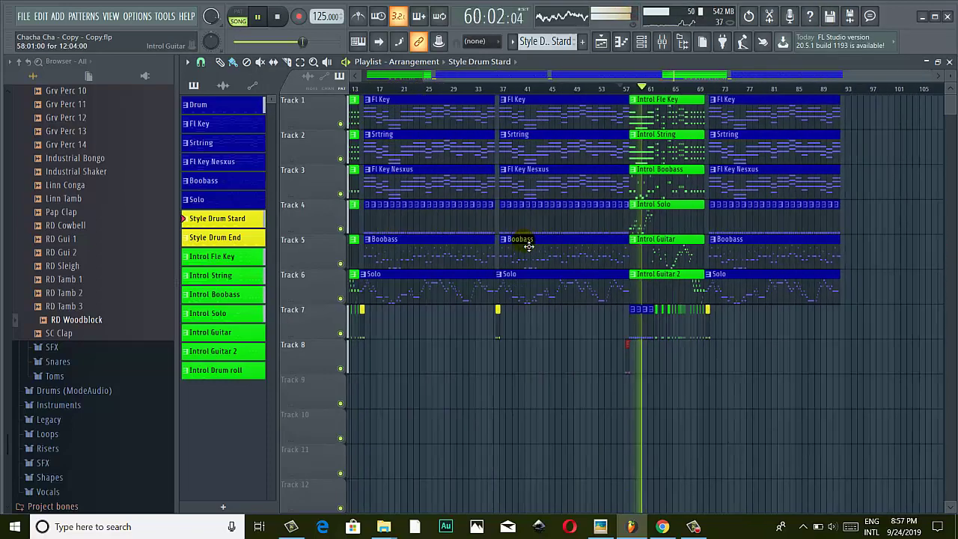
{"action": "left_click_drag", "start_coordinate": [561, 75], "coordinate": [440, 77]}
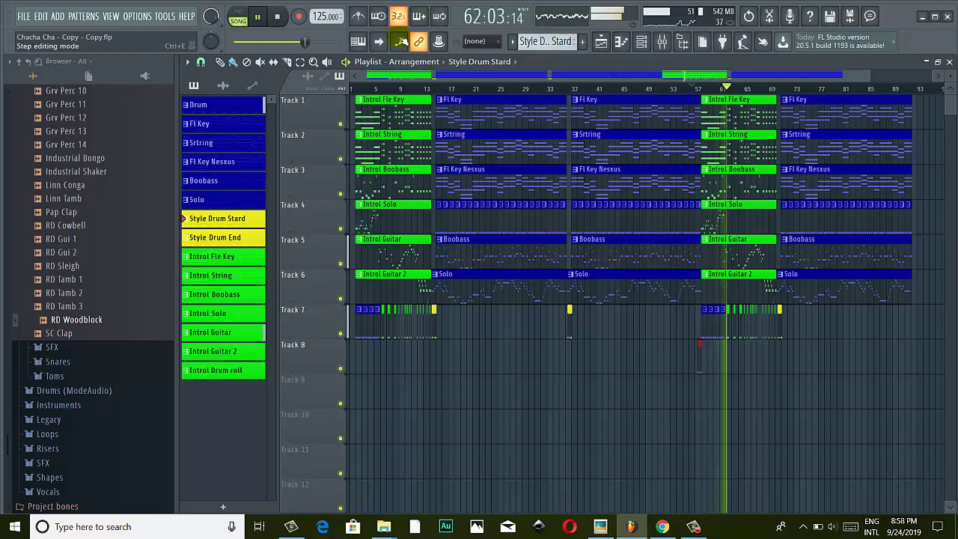
{"action": "left_click", "coordinate": [258, 17]}
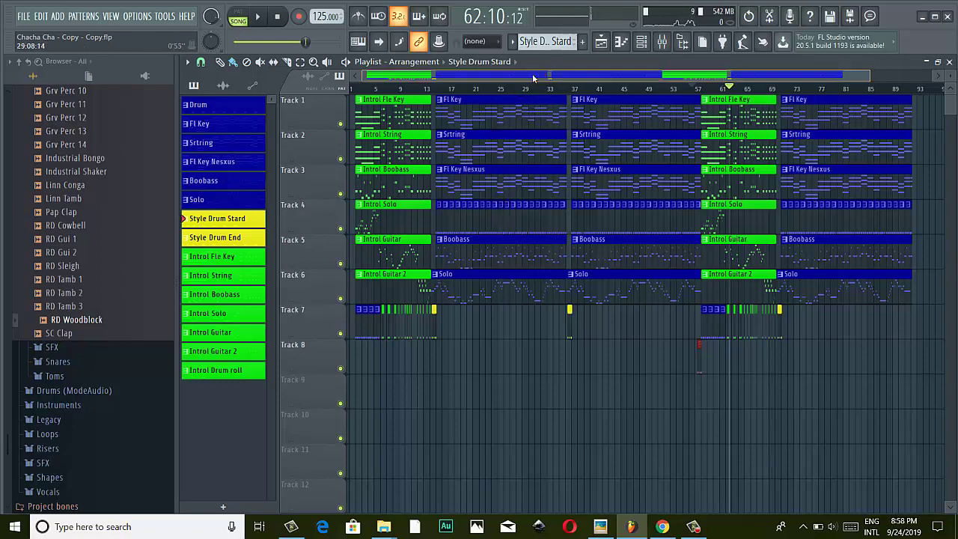
Copy the first intro's clips on Tracks 1 to 7 and place the copy at 93:05:00, after the last main section.
{"action": "scroll", "coordinate": [466, 89], "scroll_direction": "up", "scroll_amount": 5}
{"action": "left_click_drag", "start_coordinate": [464, 75], "coordinate": [681, 81]}
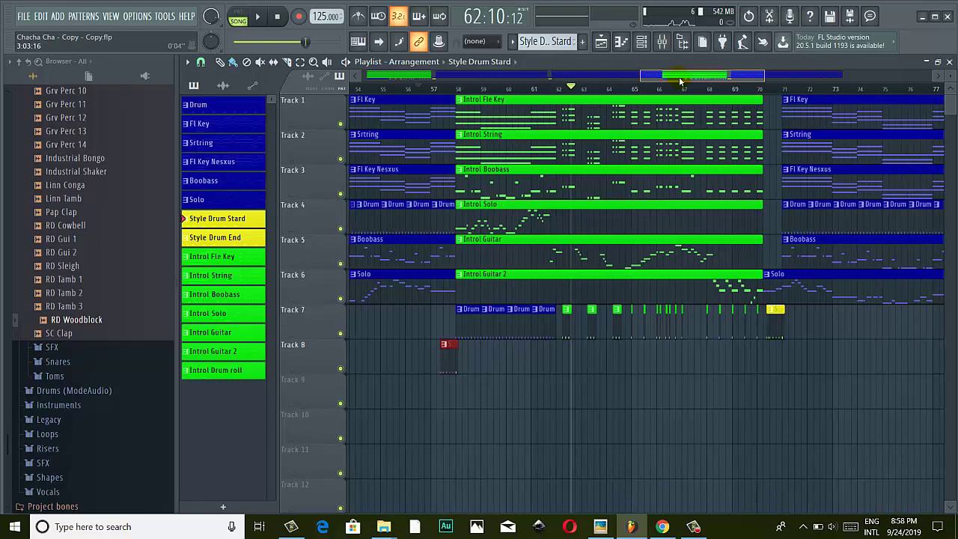
{"action": "left_click_drag", "start_coordinate": [681, 81], "coordinate": [374, 88]}
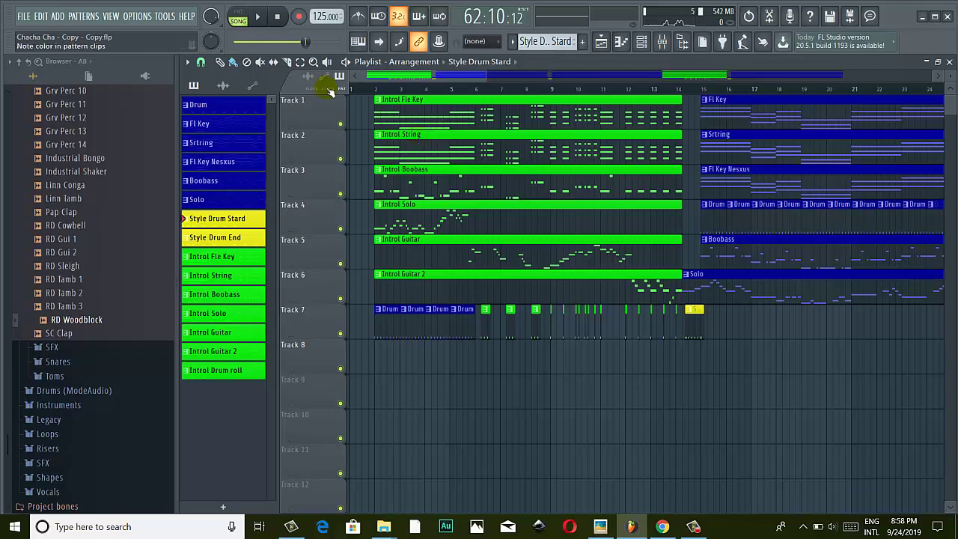
{"action": "left_click_drag", "start_coordinate": [365, 97], "coordinate": [679, 353]}
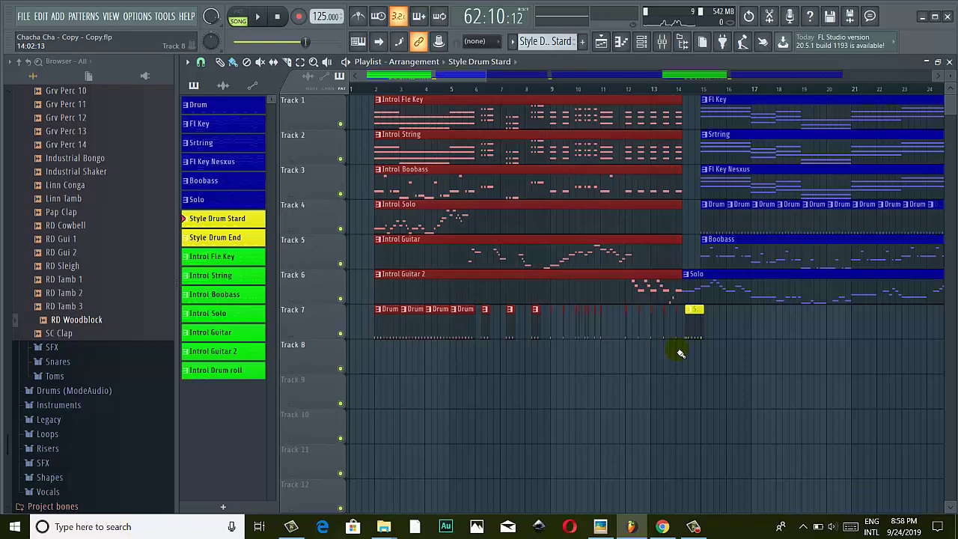
{"action": "left_click", "coordinate": [399, 108]}
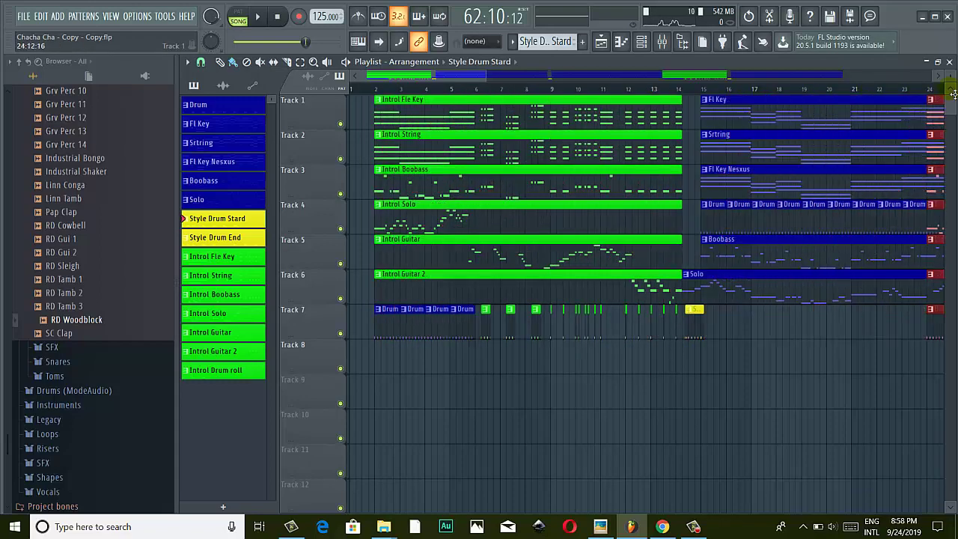
{"action": "scroll", "coordinate": [398, 108], "scroll_direction": "right", "scroll_amount": 3}
{"action": "scroll", "coordinate": [399, 108], "scroll_direction": "right", "scroll_amount": 15}
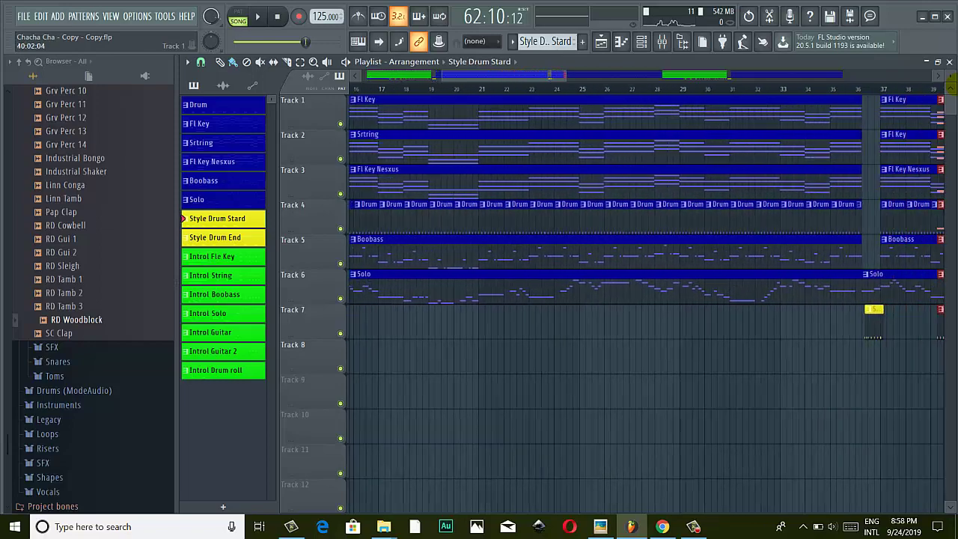
{"action": "scroll", "coordinate": [644, 299], "scroll_direction": "right", "scroll_amount": 15}
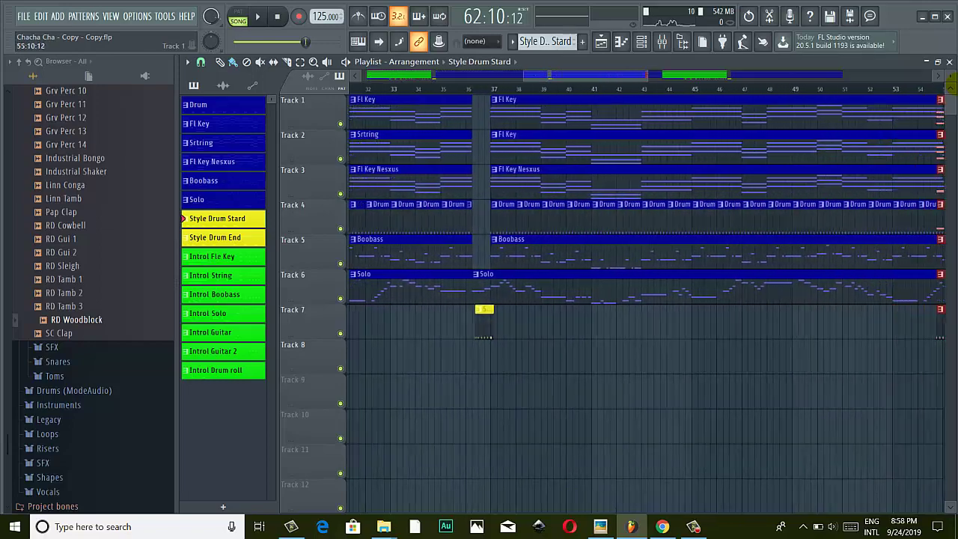
{"action": "scroll", "coordinate": [643, 299], "scroll_direction": "right", "scroll_amount": 16}
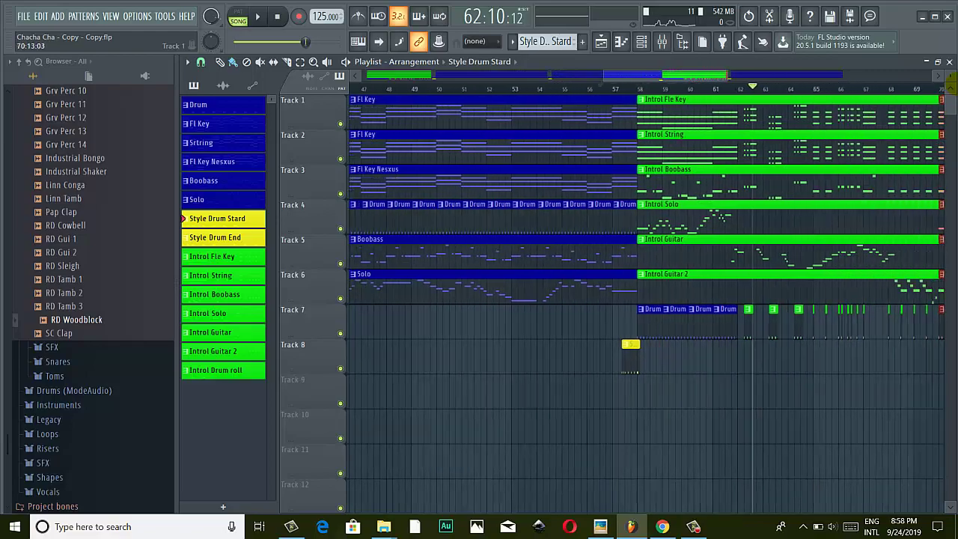
{"action": "scroll", "coordinate": [643, 299], "scroll_direction": "right", "scroll_amount": 15}
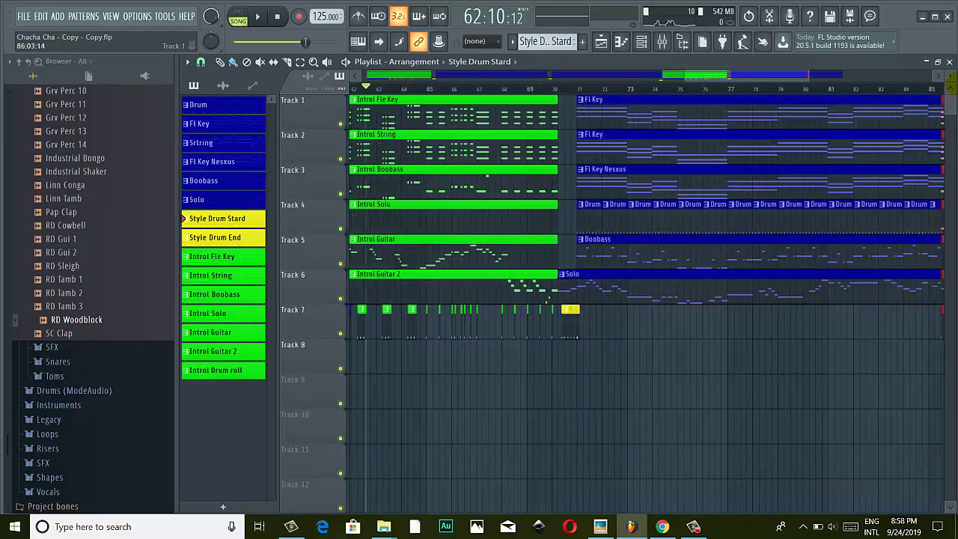
{"action": "scroll", "coordinate": [643, 299], "scroll_direction": "right", "scroll_amount": 13}
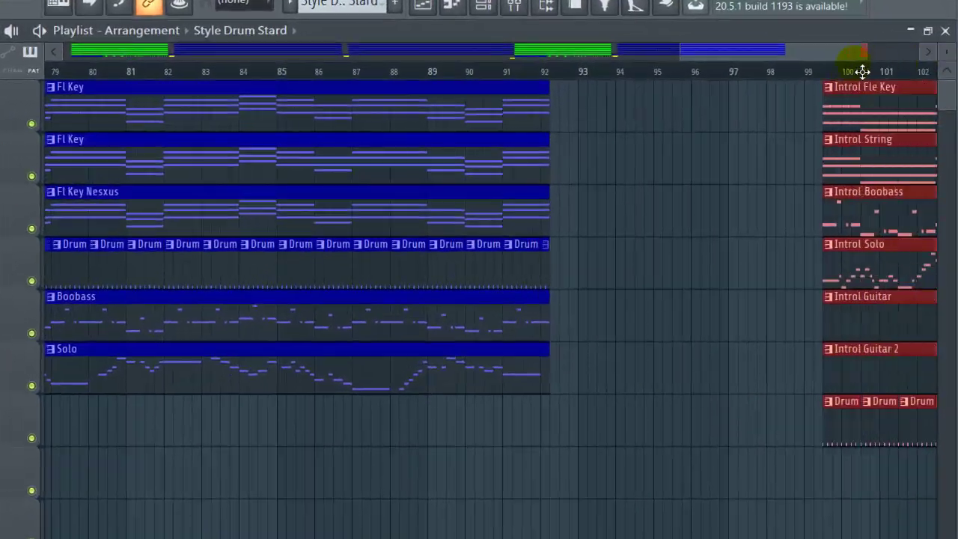
{"action": "left_click_drag", "start_coordinate": [862, 71], "coordinate": [620, 79]}
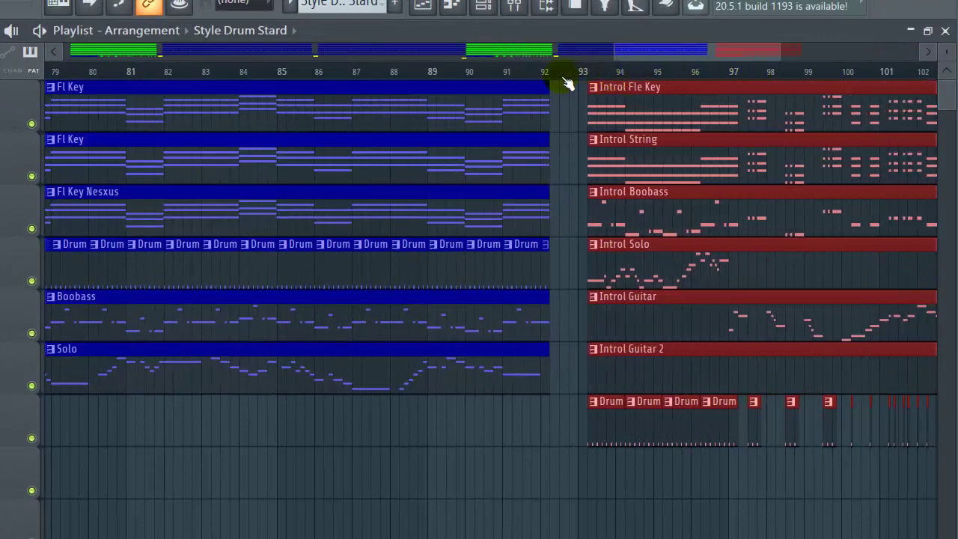
Play the end of the last main section from about bar 90 to check where its clips should stop.
{"action": "scroll", "coordinate": [468, 118], "scroll_direction": "down", "scroll_amount": 3}
{"action": "scroll", "coordinate": [464, 119], "scroll_direction": "down", "scroll_amount": 2}
{"action": "scroll", "coordinate": [519, 122], "scroll_direction": "up", "scroll_amount": 3}
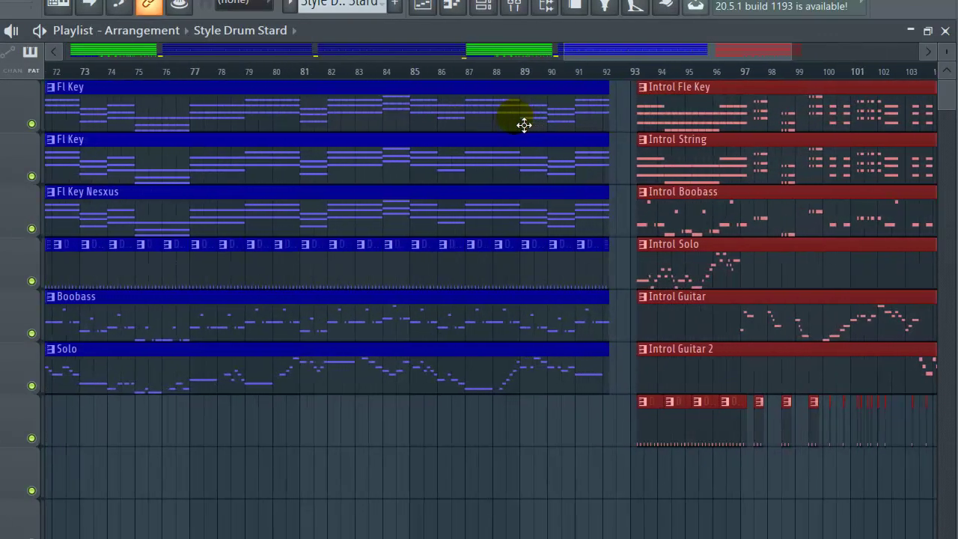
{"action": "left_click_drag", "start_coordinate": [604, 56], "coordinate": [657, 54]}
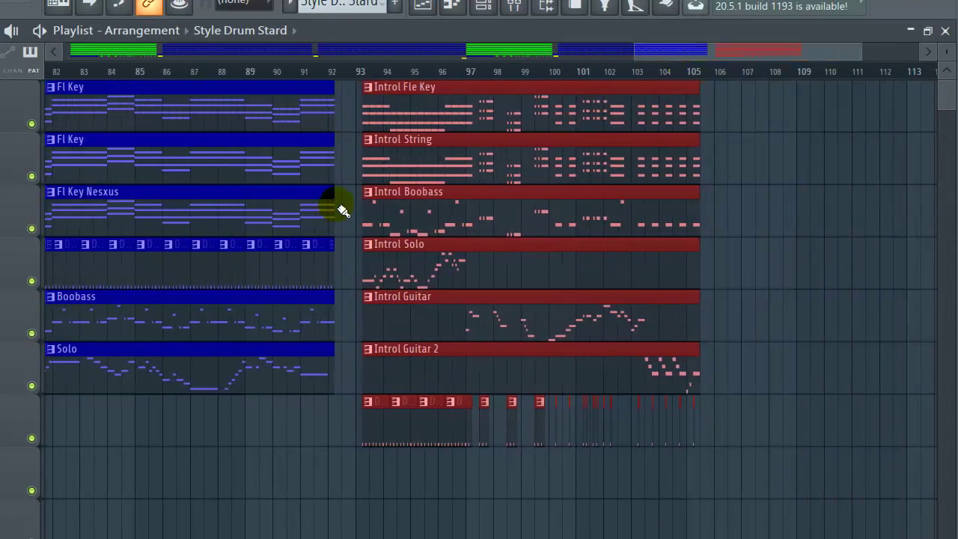
{"action": "scroll", "coordinate": [343, 210], "scroll_direction": "up", "scroll_amount": 4}
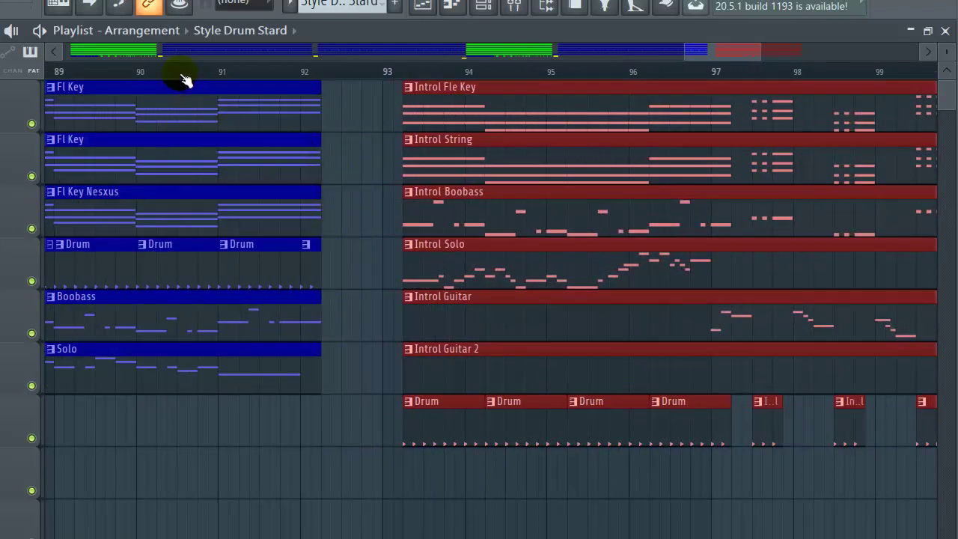
{"action": "key", "text": "space"}
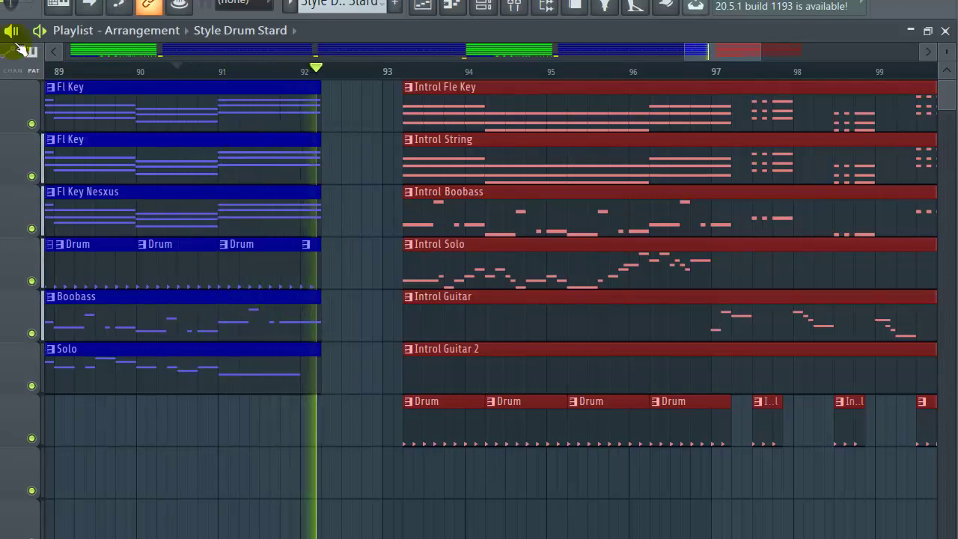
{"action": "key", "text": "space"}
{"action": "scroll", "coordinate": [434, 214], "scroll_direction": "up", "scroll_amount": 5}
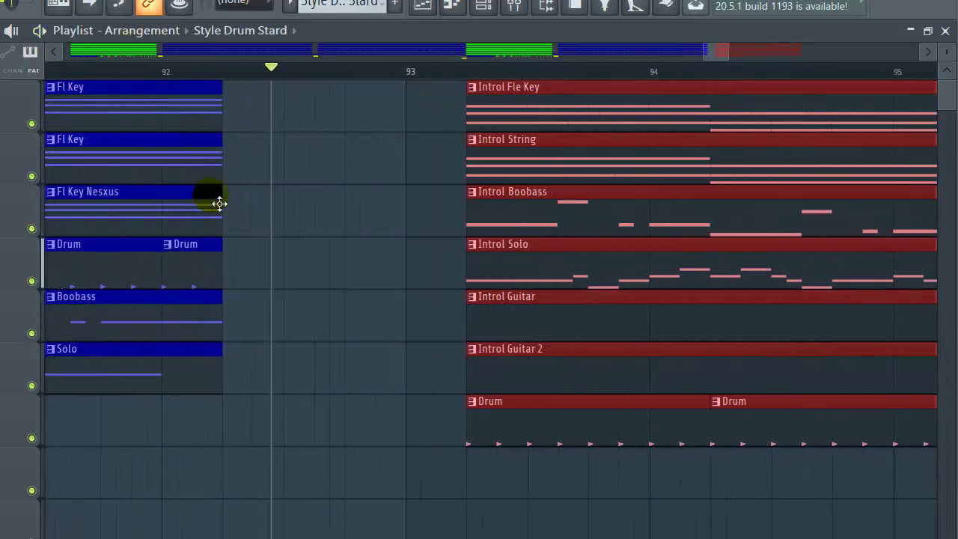
Shorten the last main section's clips on Tracks 1 to 6 so that they all end at bar 92.
{"action": "left_click", "coordinate": [229, 98]}
{"action": "left_click_drag", "start_coordinate": [229, 98], "coordinate": [171, 98]}
{"action": "scroll", "coordinate": [209, 164], "scroll_direction": "up", "scroll_amount": 2}
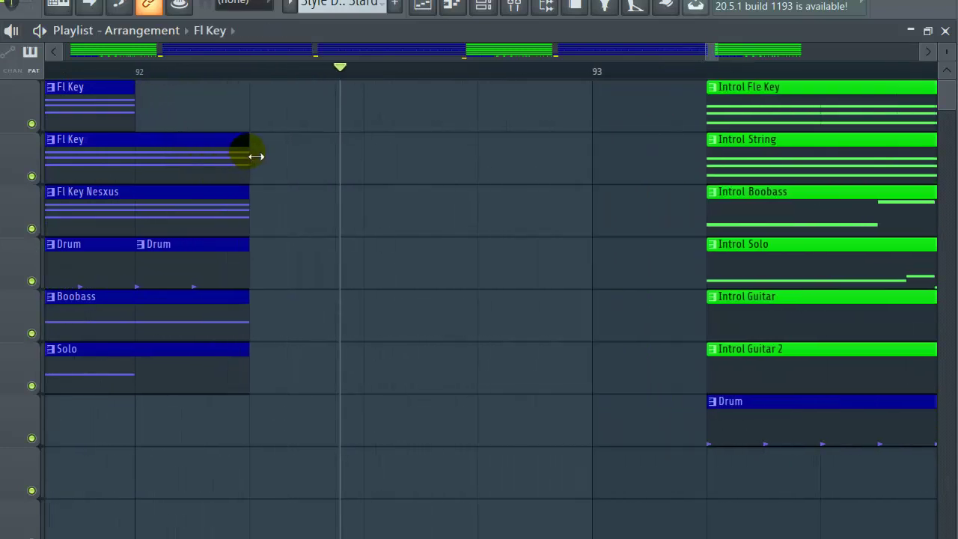
{"action": "left_click_drag", "start_coordinate": [254, 150], "coordinate": [142, 161]}
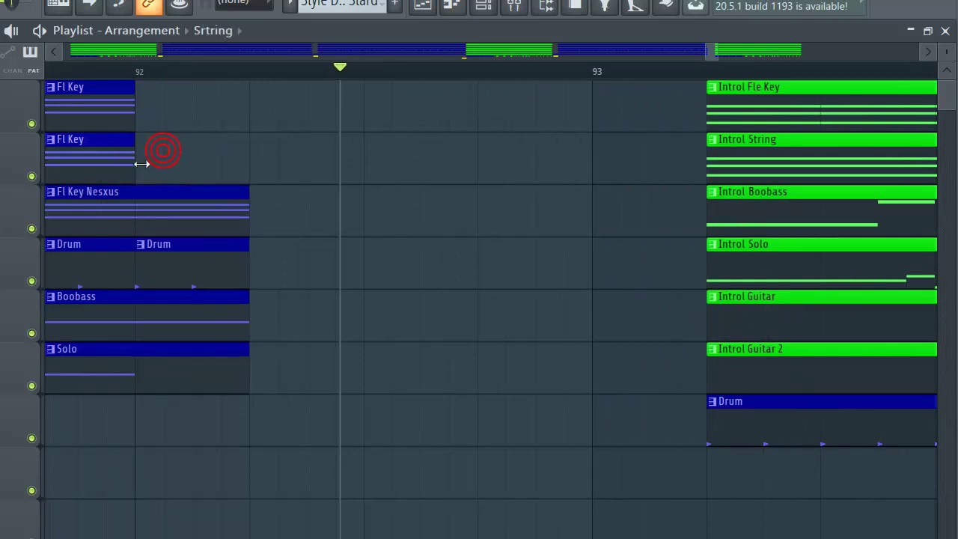
{"action": "left_click", "coordinate": [238, 210]}
{"action": "left_click_drag", "start_coordinate": [256, 200], "coordinate": [150, 197]}
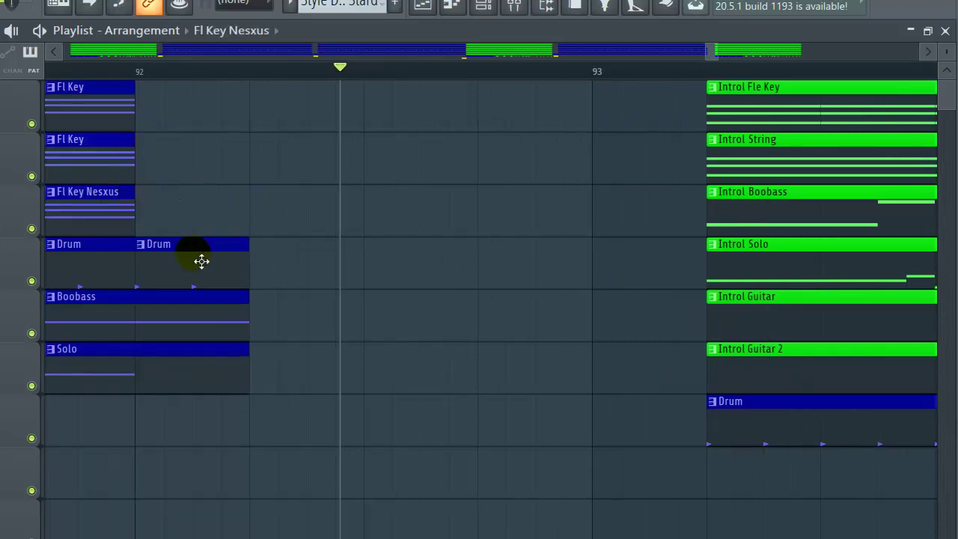
{"action": "left_click_drag", "start_coordinate": [194, 263], "coordinate": [145, 306]}
{"action": "right_click", "coordinate": [290, 314]}
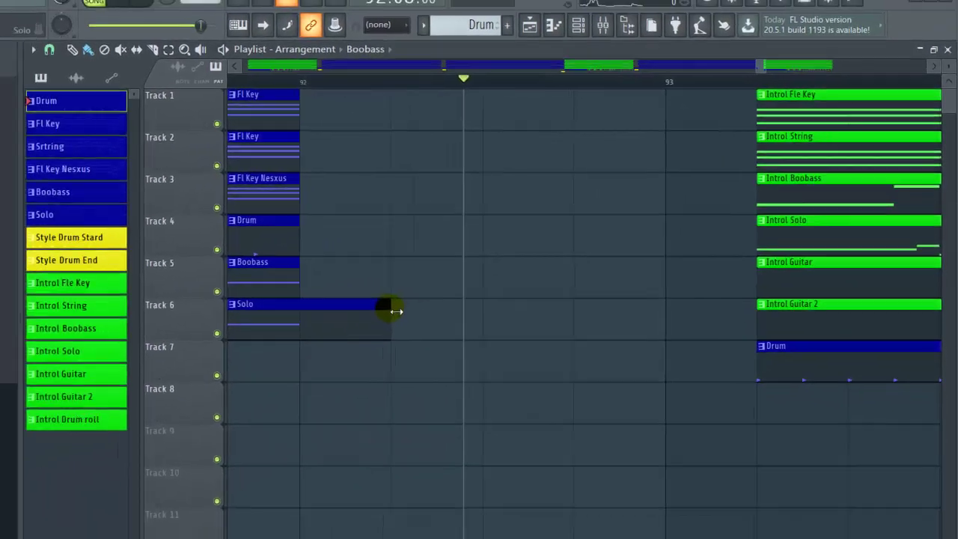
{"action": "left_click_drag", "start_coordinate": [252, 361], "coordinate": [138, 361]}
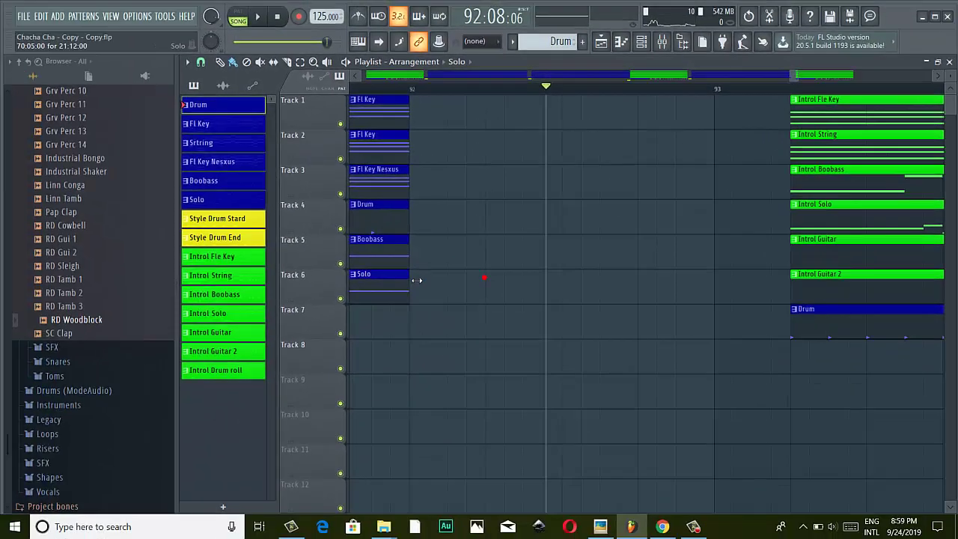
Trim the start of the last Introl Fle Key clip on Track 1 to bar 103, keeping only its closing chords.
{"action": "scroll", "coordinate": [506, 195], "scroll_direction": "down", "scroll_amount": 2, "text": "ctrl"}
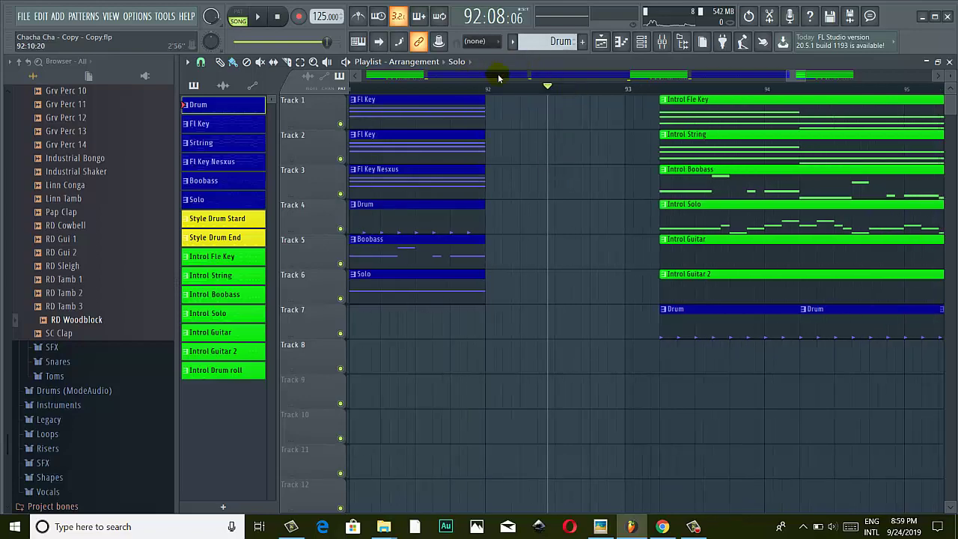
{"action": "scroll", "coordinate": [498, 77], "scroll_direction": "left", "scroll_amount": 1}
{"action": "scroll", "coordinate": [796, 77], "scroll_direction": "down", "scroll_amount": 3}
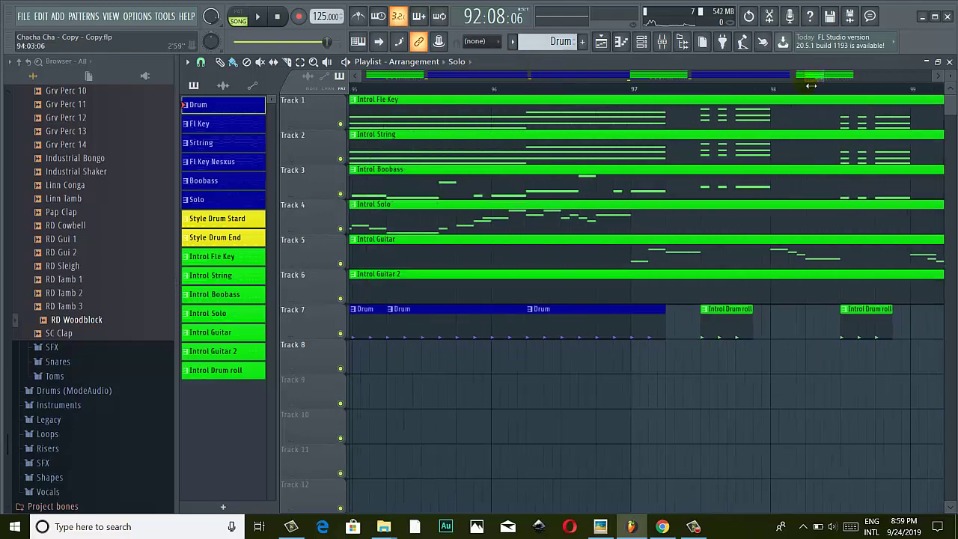
{"action": "scroll", "coordinate": [810, 91], "scroll_direction": "right", "scroll_amount": 5}
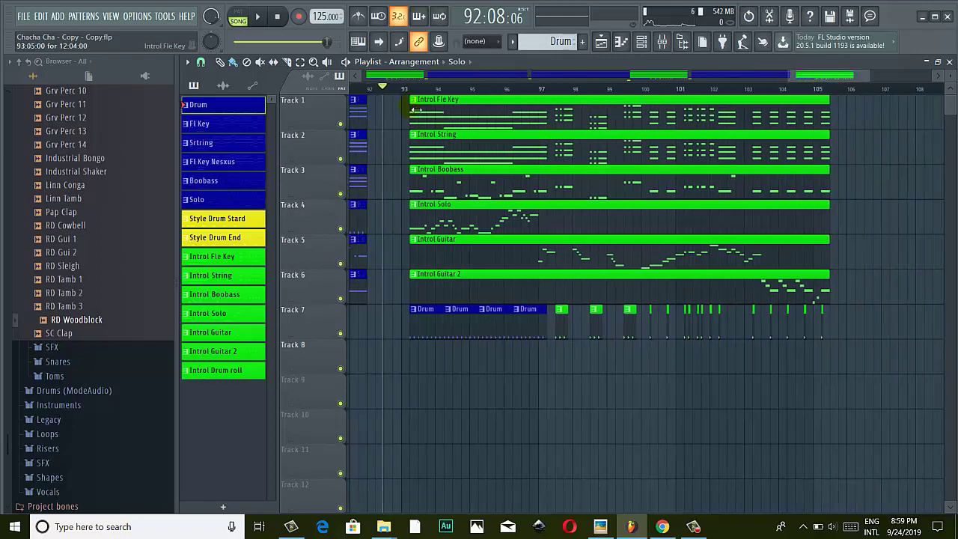
{"action": "left_click_drag", "start_coordinate": [416, 111], "coordinate": [716, 146]}
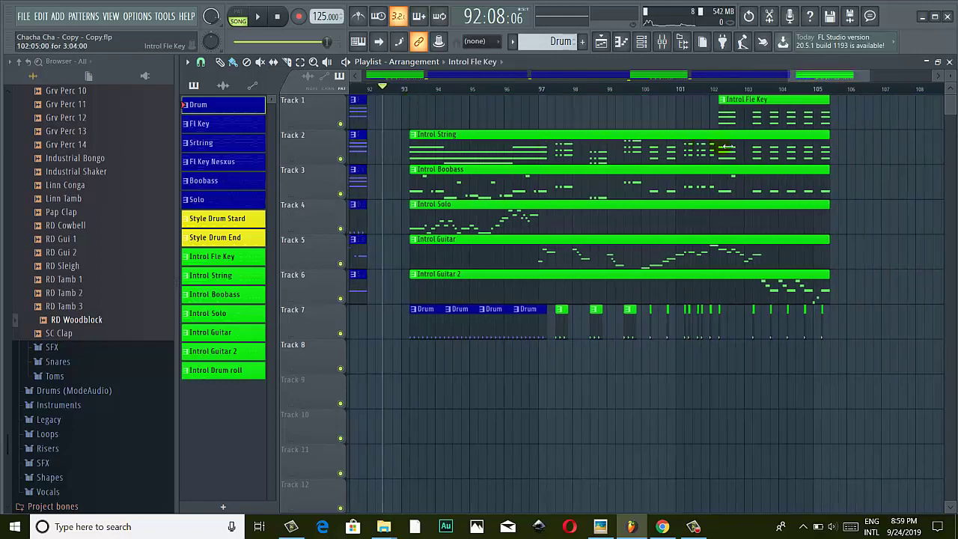
{"action": "scroll", "coordinate": [800, 188], "scroll_direction": "up", "scroll_amount": 3}
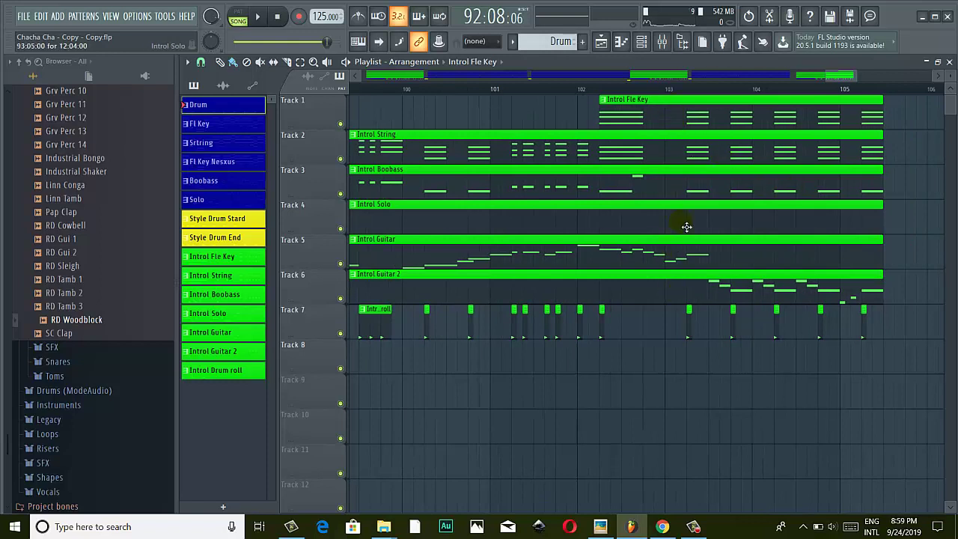
{"action": "scroll", "coordinate": [686, 227], "scroll_direction": "up", "scroll_amount": 2}
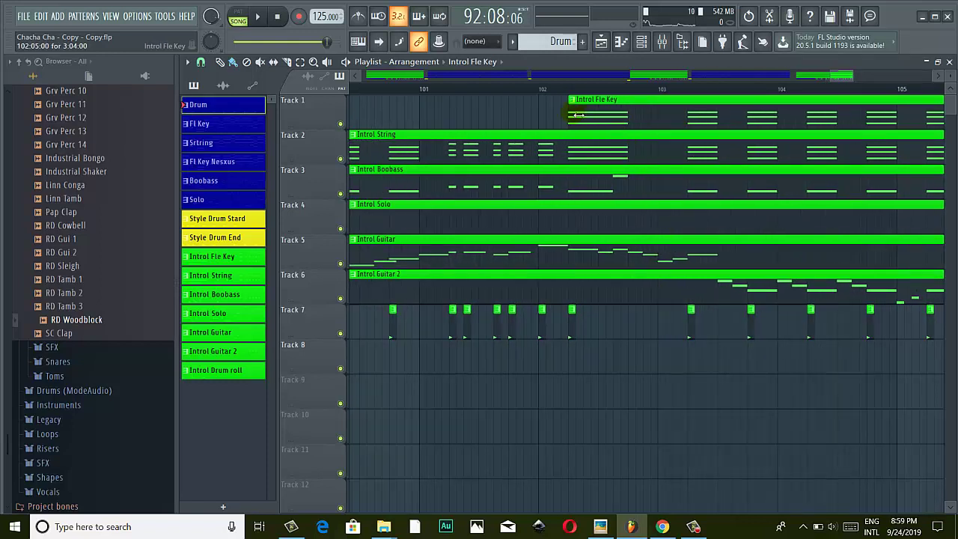
{"action": "left_click_drag", "start_coordinate": [580, 116], "coordinate": [647, 117]}
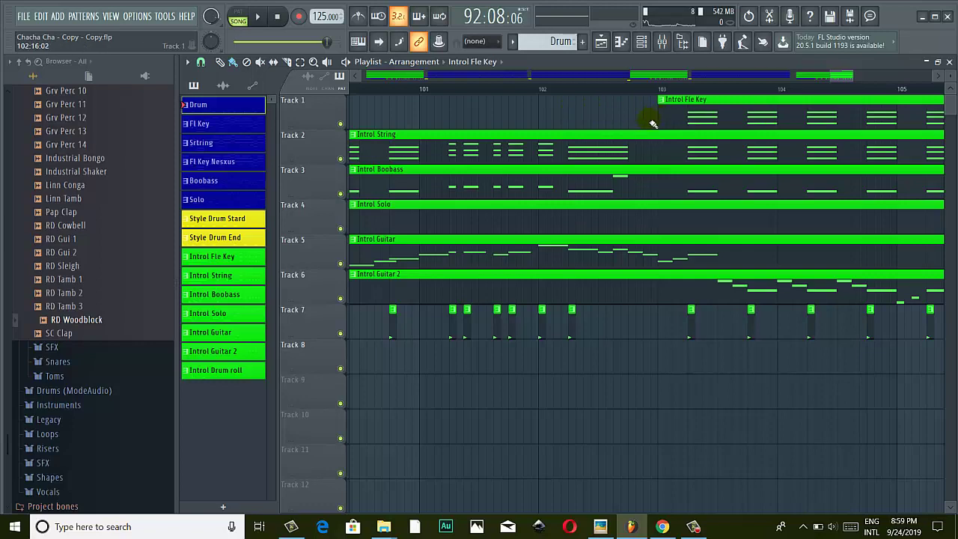
Trim the starts of the last Introl String and Introl Boobass clips on Tracks 2 and 3 to bar 103.
{"action": "scroll", "coordinate": [653, 124], "scroll_direction": "down", "scroll_amount": 8}
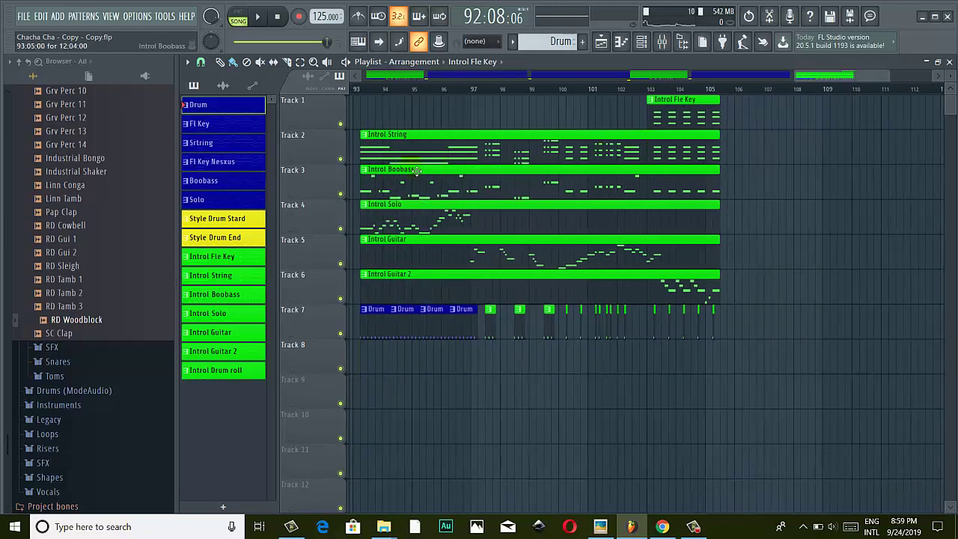
{"action": "left_click_drag", "start_coordinate": [366, 147], "coordinate": [648, 154]}
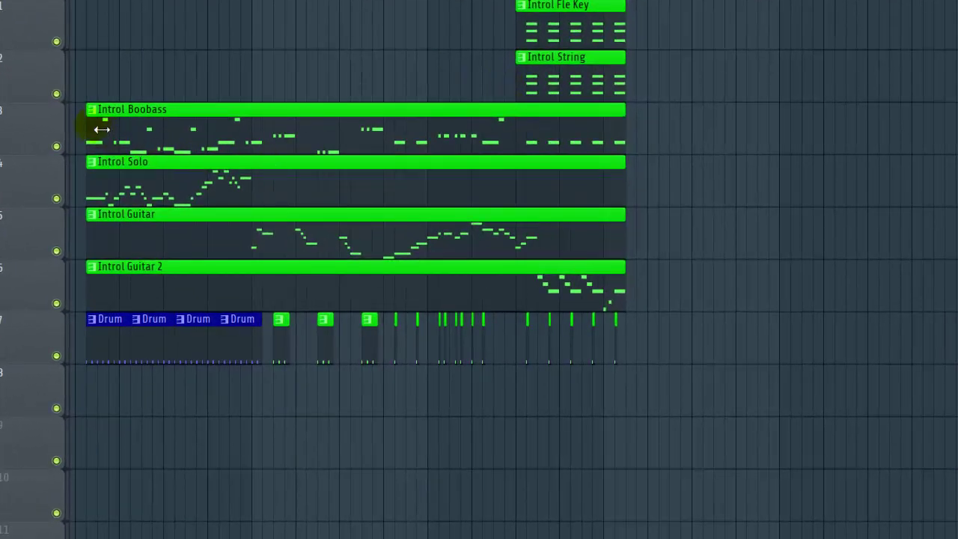
{"action": "left_click_drag", "start_coordinate": [102, 129], "coordinate": [520, 136]}
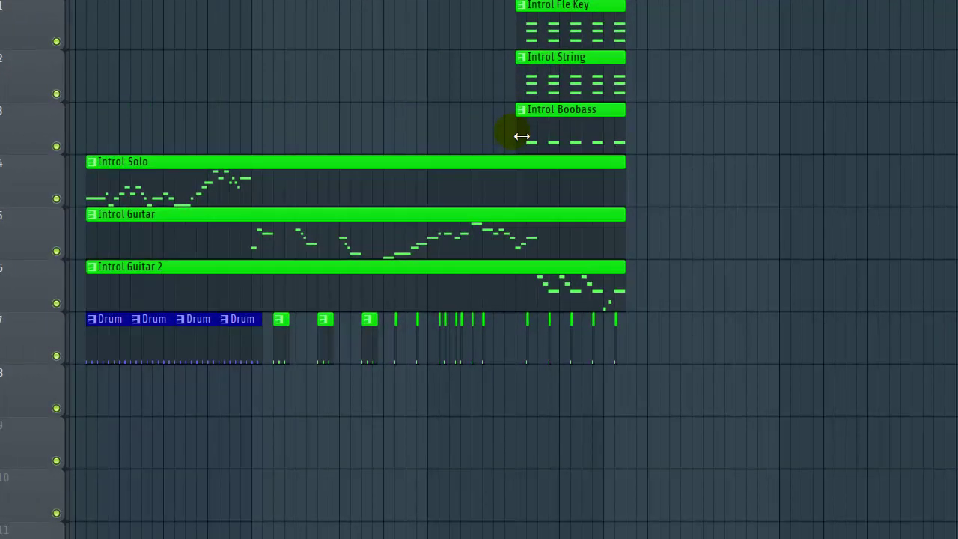
Delete the last Introl Solo clip from Track 4 and trim the starts of Introl Guitar and Introl Guitar 2 to bar 103.
{"action": "left_click_drag", "start_coordinate": [97, 181], "coordinate": [75, 160]}
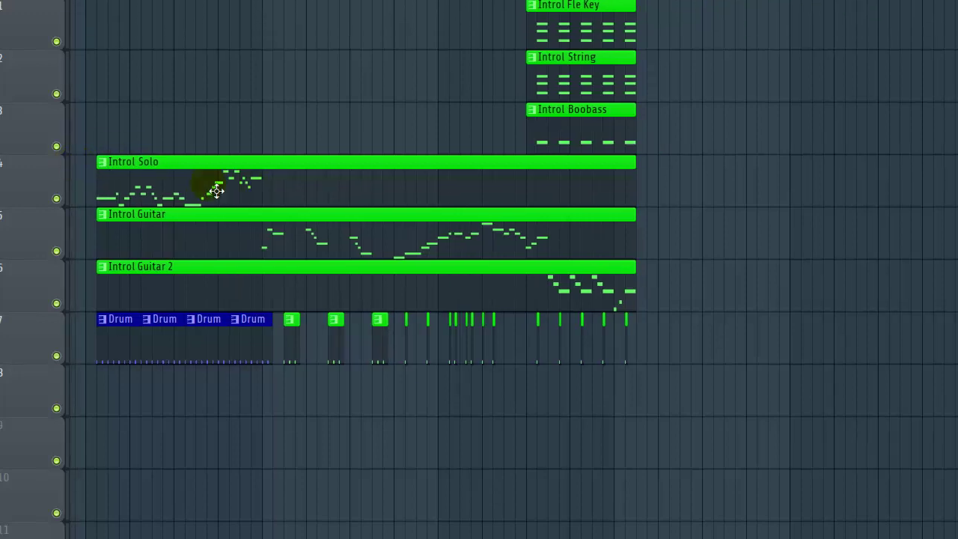
{"action": "right_click", "coordinate": [218, 190]}
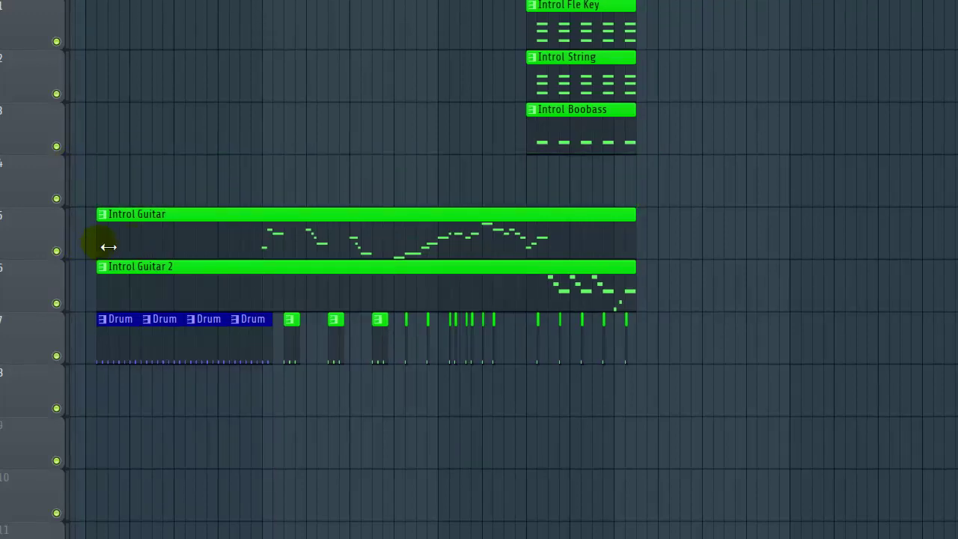
{"action": "left_click_drag", "start_coordinate": [108, 243], "coordinate": [481, 243]}
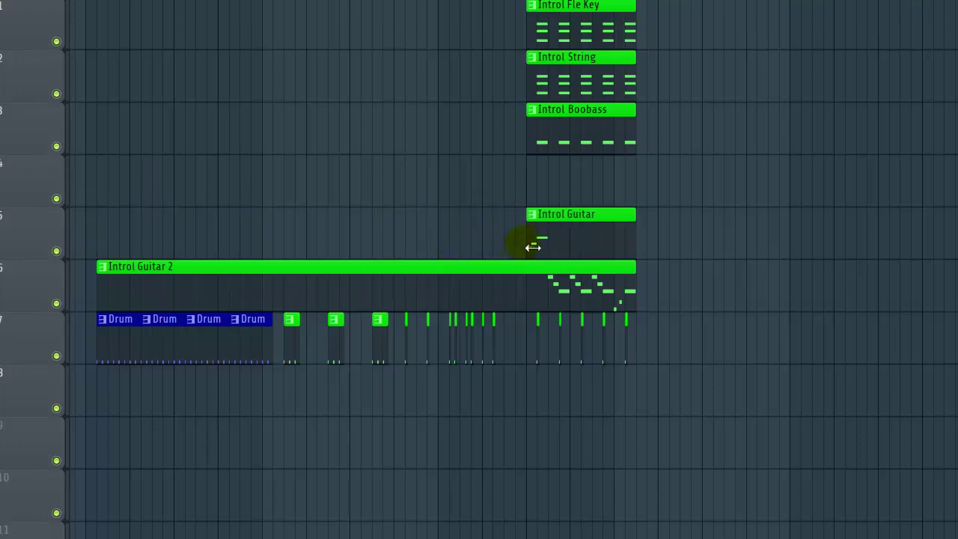
{"action": "mouse_move", "coordinate": [532, 247]}
{"action": "left_mouse_down"}
{"action": "mouse_move", "coordinate": [459, 249]}
{"action": "mouse_move", "coordinate": [535, 249]}
{"action": "left_mouse_up"}
{"action": "left_click_drag", "start_coordinate": [107, 285], "coordinate": [527, 284]}
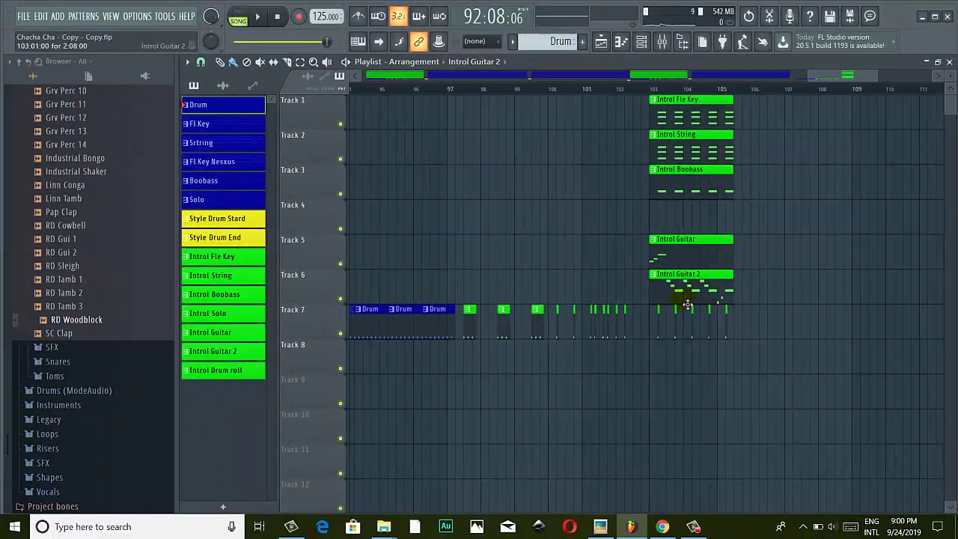
{"action": "scroll", "coordinate": [687, 304], "scroll_direction": "up", "scroll_amount": 4}
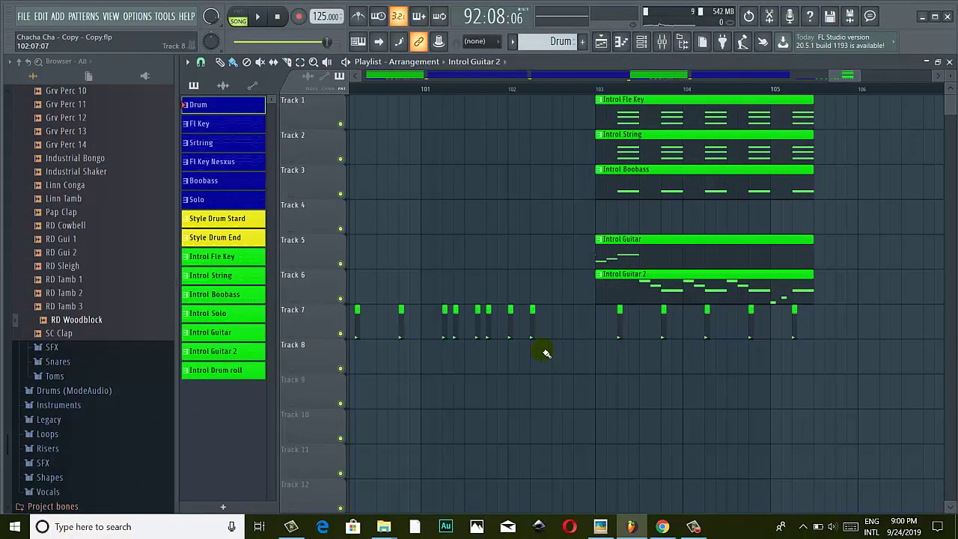
Delete the leftover Drum and Introl Drum roll clips on Track 7 between bars 93 and 103.
{"action": "scroll", "coordinate": [546, 353], "scroll_direction": "down", "scroll_amount": 4}
{"action": "scroll", "coordinate": [451, 332], "scroll_direction": "down", "scroll_amount": 2}
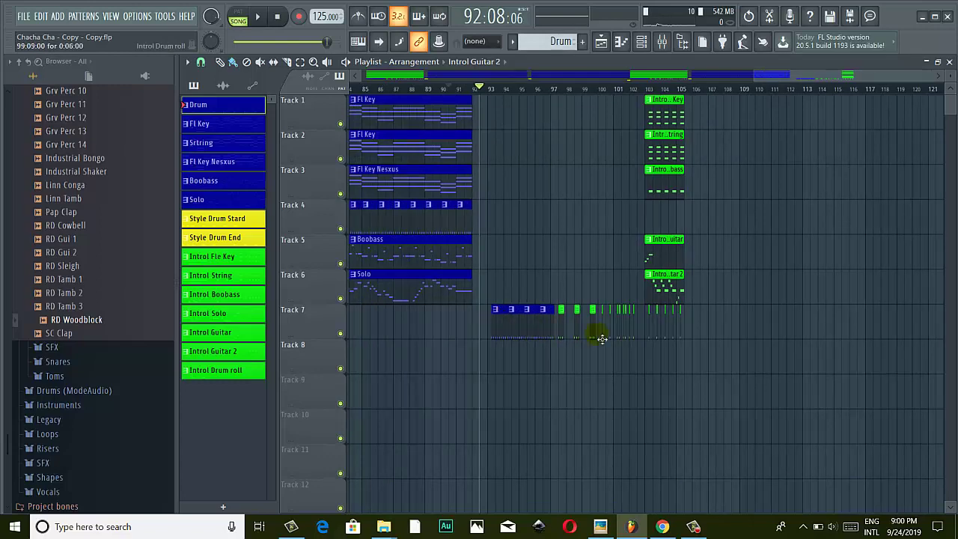
{"action": "scroll", "coordinate": [602, 337], "scroll_direction": "up", "scroll_amount": 4}
{"action": "left_click_drag", "start_coordinate": [726, 329], "coordinate": [381, 324]}
{"action": "scroll", "coordinate": [399, 332], "scroll_direction": "down", "scroll_amount": 2}
{"action": "scroll", "coordinate": [408, 333], "scroll_direction": "down", "scroll_amount": 2}
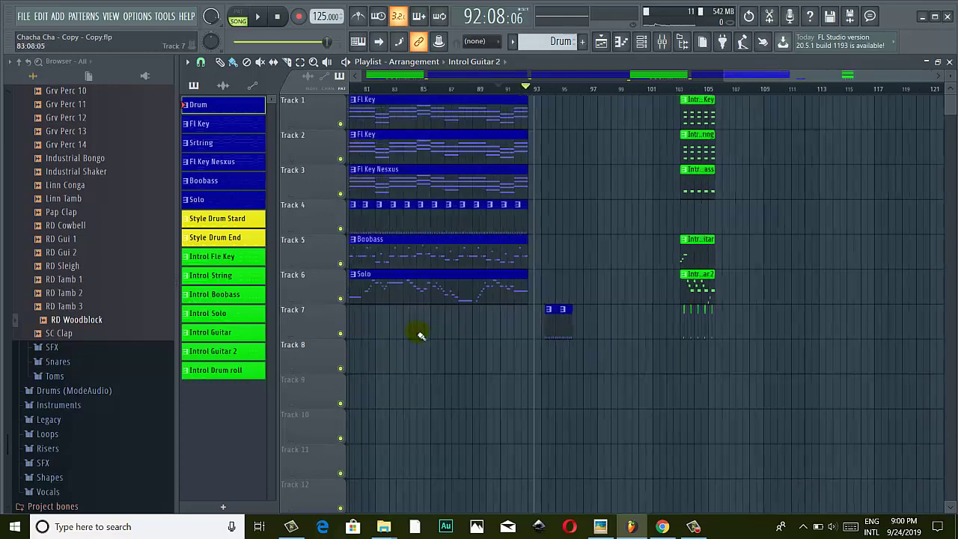
{"action": "scroll", "coordinate": [719, 318], "scroll_direction": "up", "scroll_amount": 4}
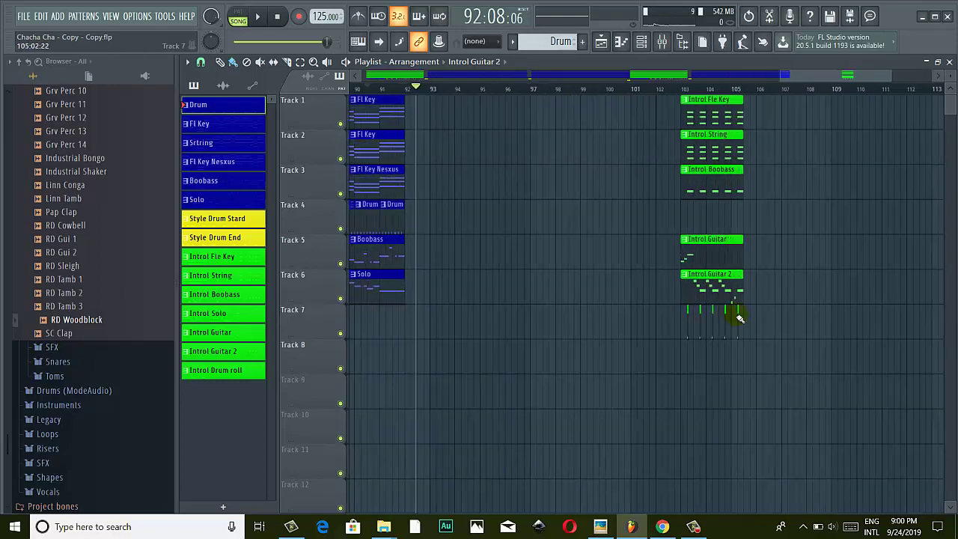
Move all the ending clips on Tracks 1 to 7 back together so that they start at bar 92.
{"action": "left_click_drag", "start_coordinate": [793, 129], "coordinate": [604, 340]}
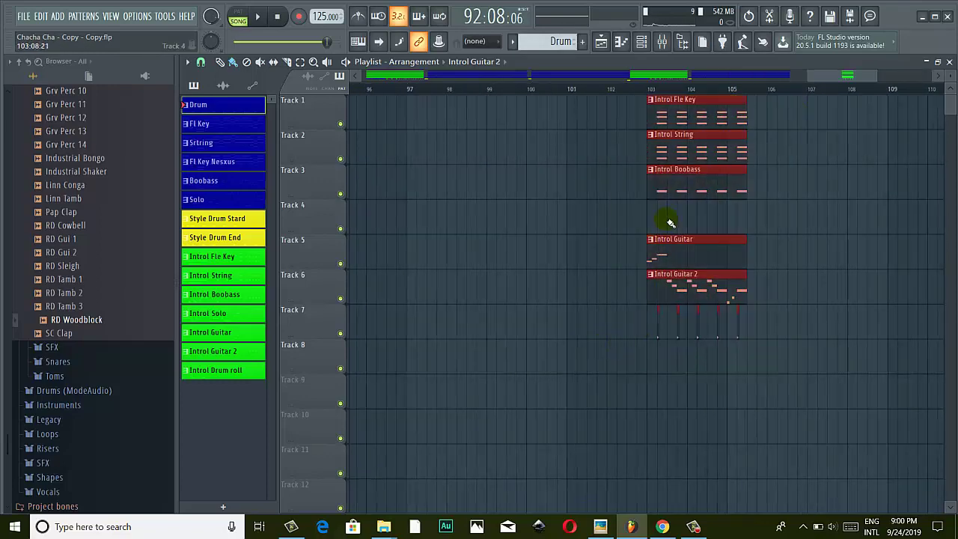
{"action": "left_click_drag", "start_coordinate": [689, 109], "coordinate": [471, 68]}
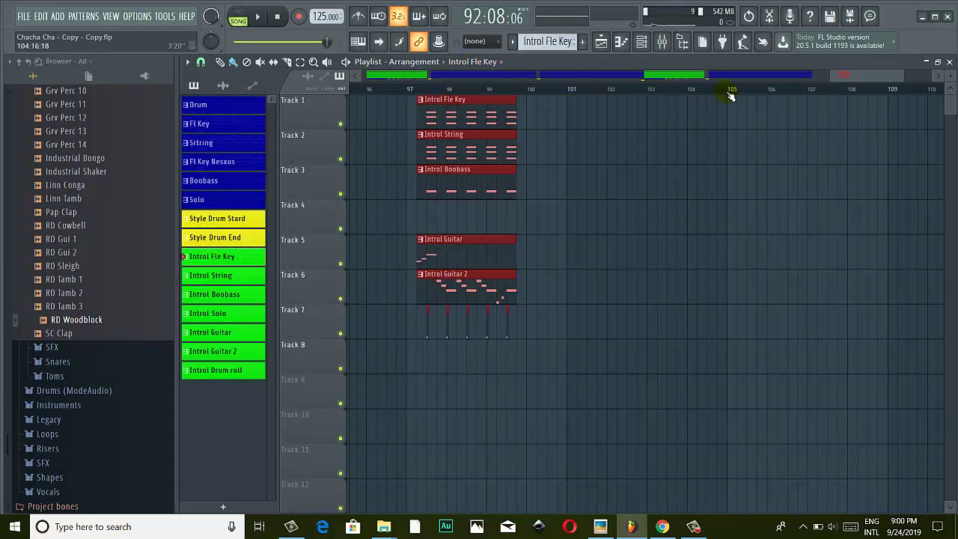
{"action": "left_click_drag", "start_coordinate": [853, 77], "coordinate": [806, 85]}
{"action": "left_click_drag", "start_coordinate": [849, 116], "coordinate": [564, 112]}
{"action": "scroll", "coordinate": [651, 125], "scroll_direction": "up", "scroll_amount": 4}
Play the arrangement from bar 90 to check the transition into the ending clips.
{"action": "left_click", "coordinate": [436, 88]}
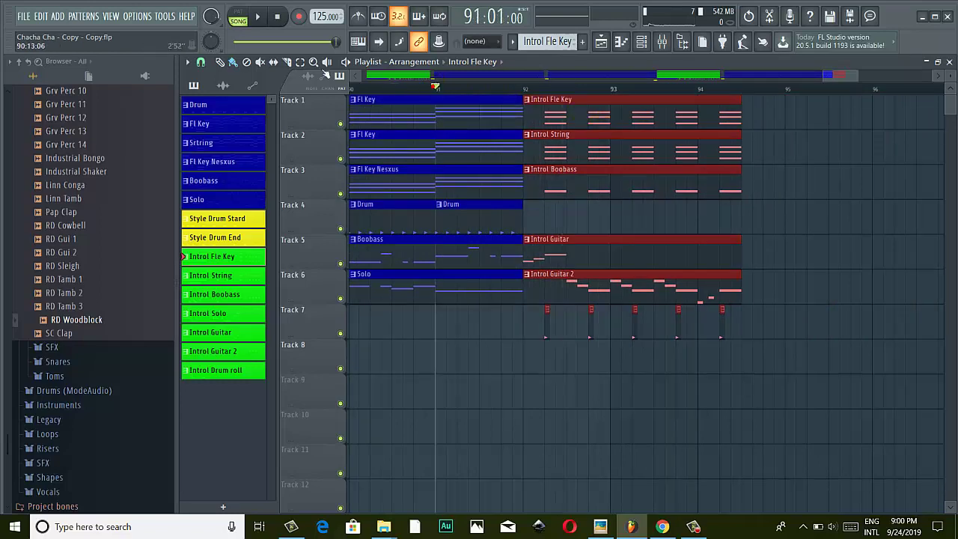
{"action": "left_click", "coordinate": [374, 92]}
{"action": "key", "text": "space"}
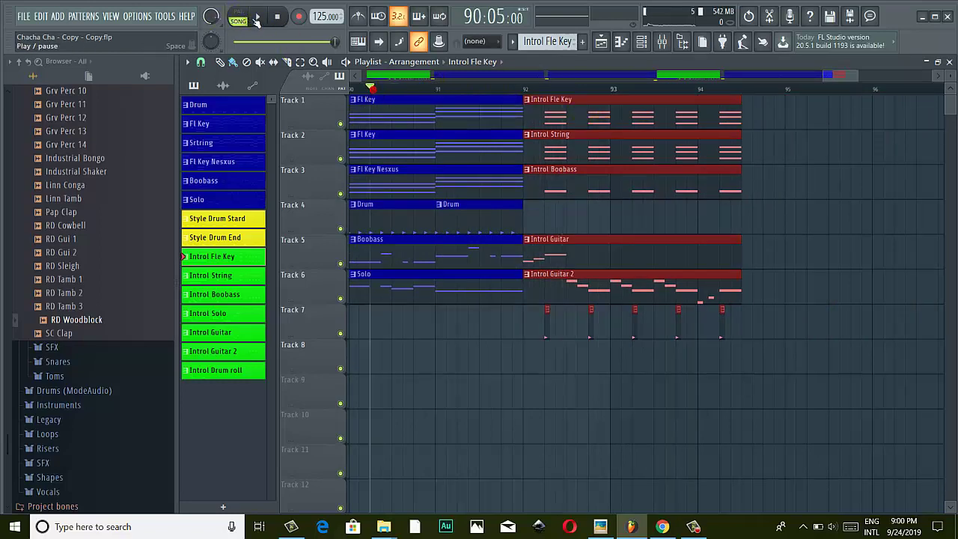
{"action": "scroll", "coordinate": [541, 261], "scroll_direction": "down", "scroll_amount": 3}
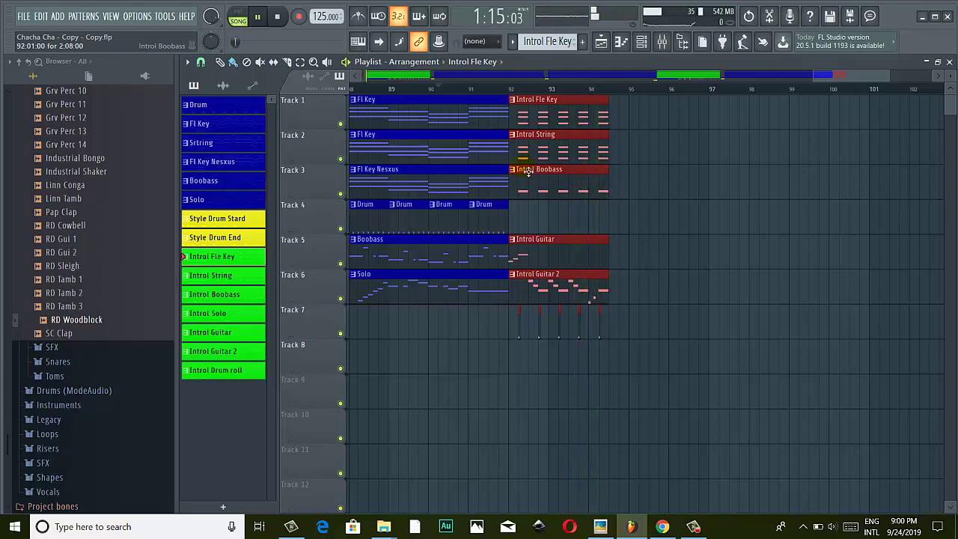
{"action": "scroll", "coordinate": [559, 203], "scroll_direction": "up", "scroll_amount": 4, "text": "ctrl"}
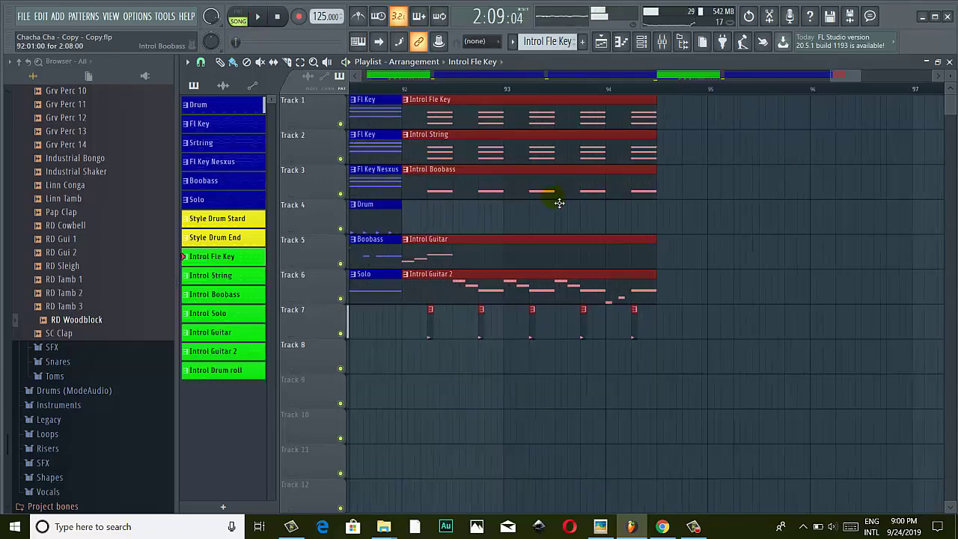
{"action": "scroll", "coordinate": [519, 153], "scroll_direction": "down", "scroll_amount": 2, "text": "ctrl"}
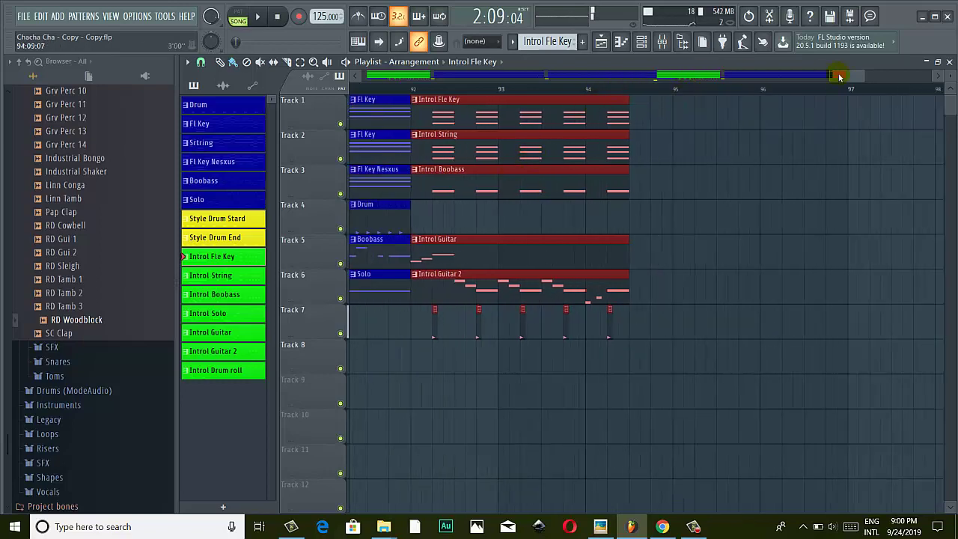
{"action": "mouse_move", "coordinate": [839, 77]}
{"action": "left_mouse_down"}
{"action": "mouse_move", "coordinate": [793, 77]}
{"action": "mouse_move", "coordinate": [860, 77]}
{"action": "mouse_move", "coordinate": [839, 77]}
{"action": "left_mouse_up"}
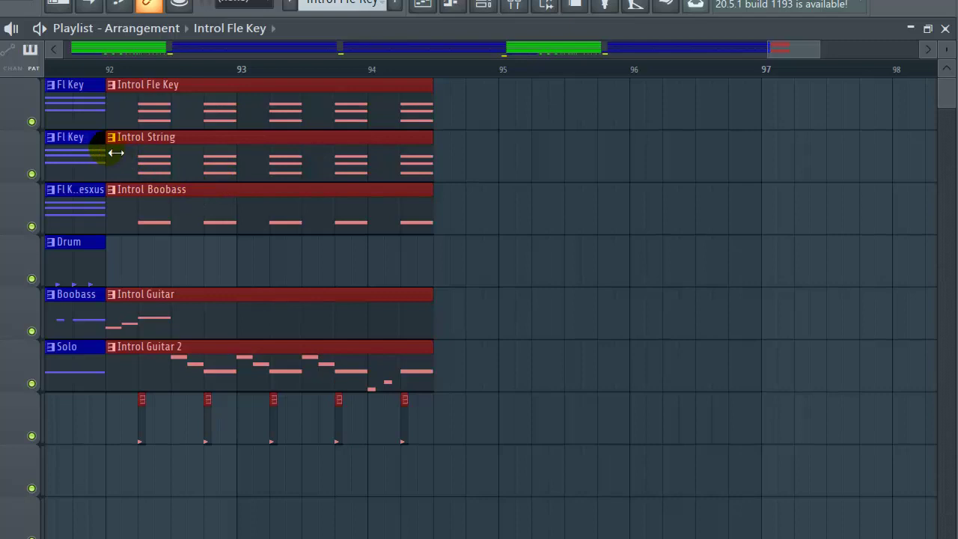
Delete the ending's Introl Guitar clip from Track 5 and its first drum roll hit from Track 7.
{"action": "right_click", "coordinate": [163, 315]}
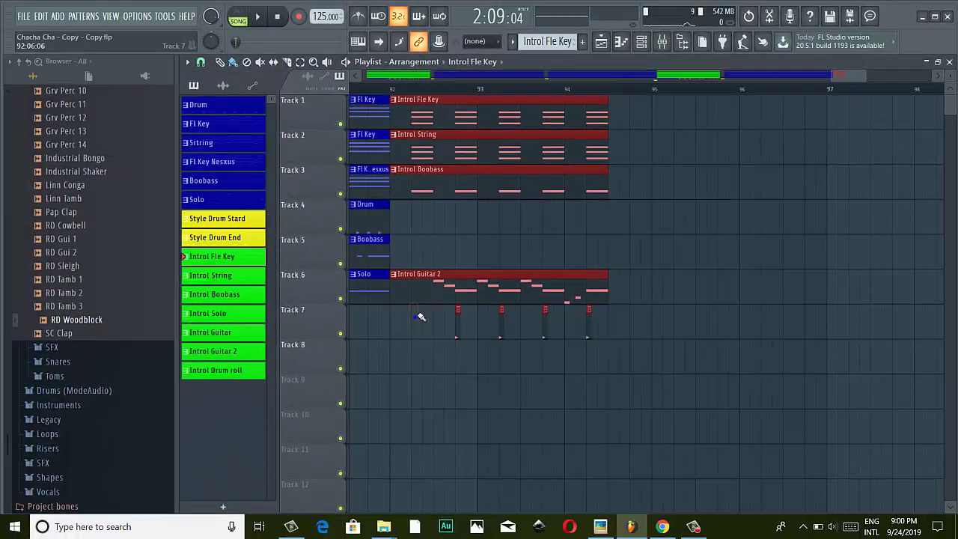
{"action": "scroll", "coordinate": [126, 390], "scroll_direction": "up", "scroll_amount": 2}
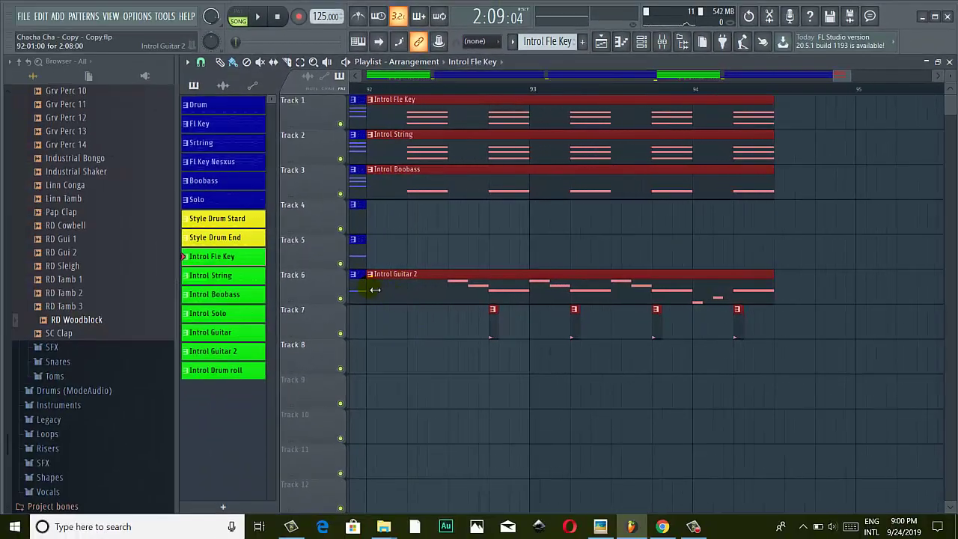
{"action": "left_click_drag", "start_coordinate": [380, 290], "coordinate": [439, 290]}
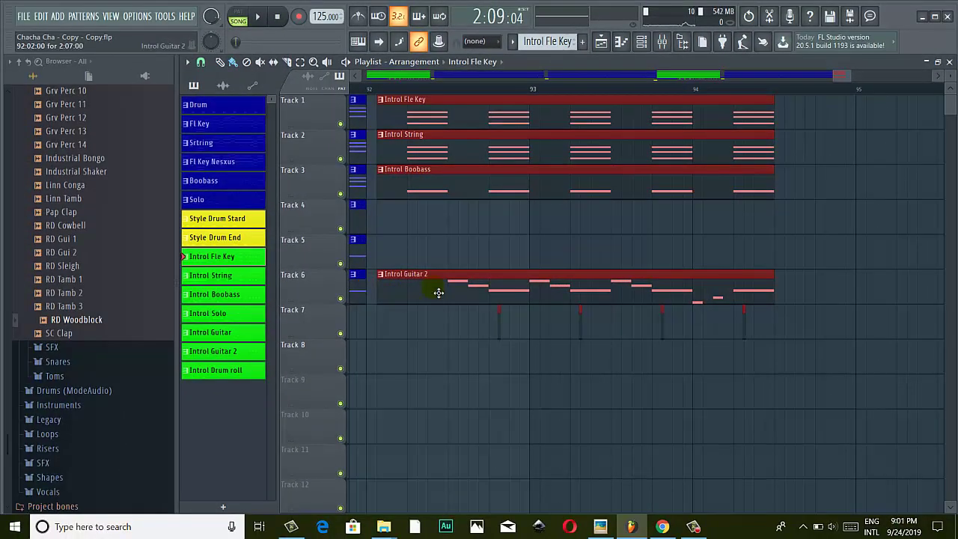
{"action": "key", "text": "ctrl+z"}
Trim the starts of the ending's Introl Guitar 2, Boobass, String and Fle Key clips to the middle of bar 92.
{"action": "left_click", "coordinate": [419, 89]}
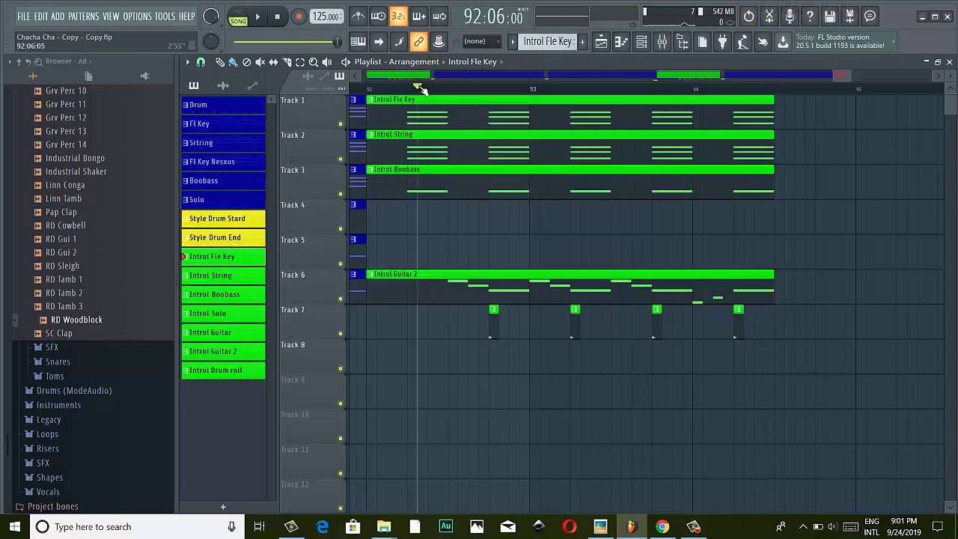
{"action": "left_click_drag", "start_coordinate": [374, 286], "coordinate": [442, 285]}
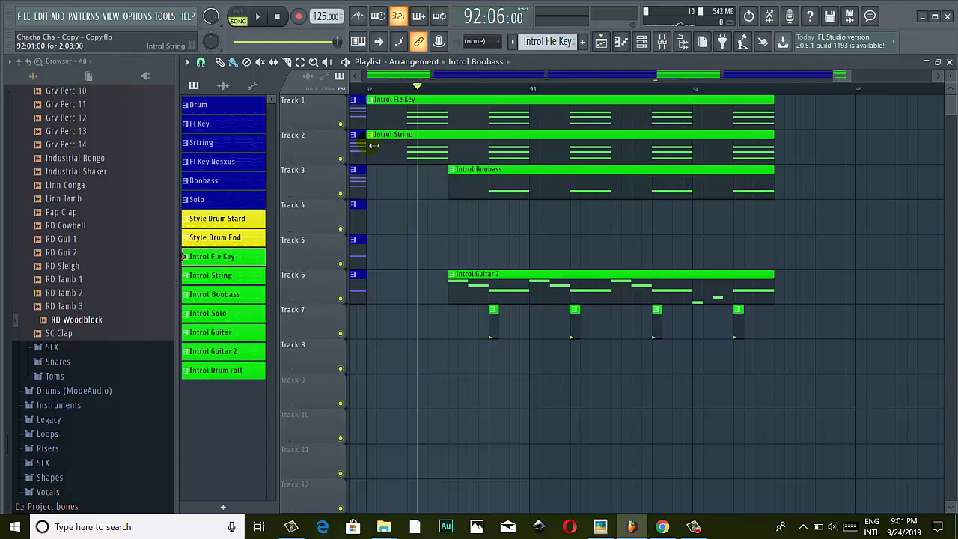
{"action": "left_click_drag", "start_coordinate": [372, 145], "coordinate": [442, 150]}
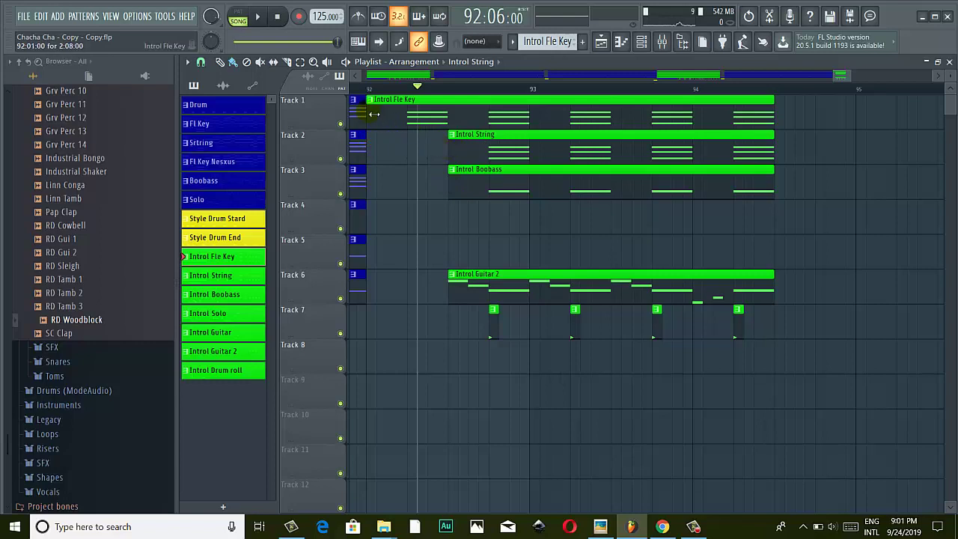
{"action": "left_click_drag", "start_coordinate": [373, 114], "coordinate": [442, 124]}
Move the trimmed ending clips back to start at bar 92 and copy the Drum clip on Track 4 to bars 92 and 93.
{"action": "left_click_drag", "start_coordinate": [828, 95], "coordinate": [464, 419]}
{"action": "left_click_drag", "start_coordinate": [557, 159], "coordinate": [468, 155]}
{"action": "scroll", "coordinate": [452, 158], "scroll_direction": "down", "scroll_amount": 4}
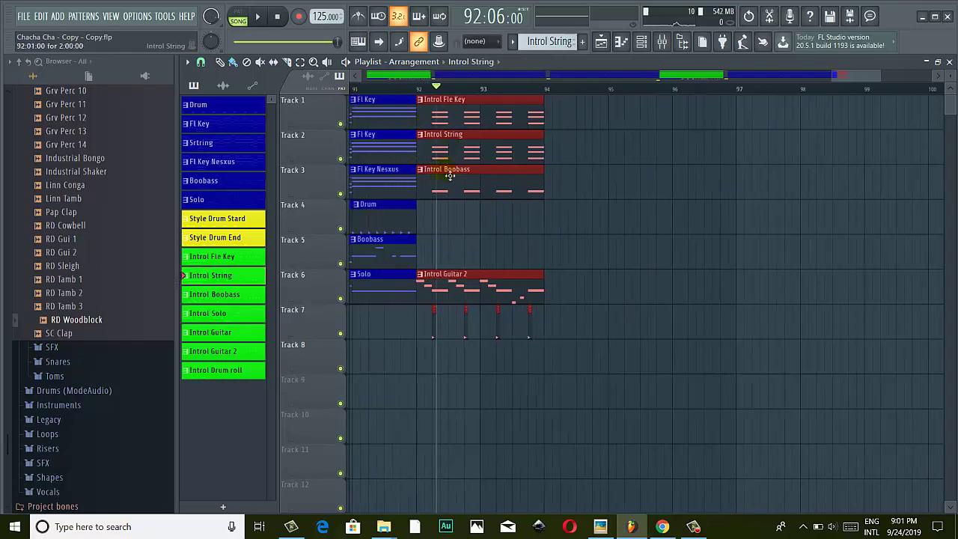
{"action": "left_click_drag", "start_coordinate": [401, 222], "coordinate": [539, 224]}
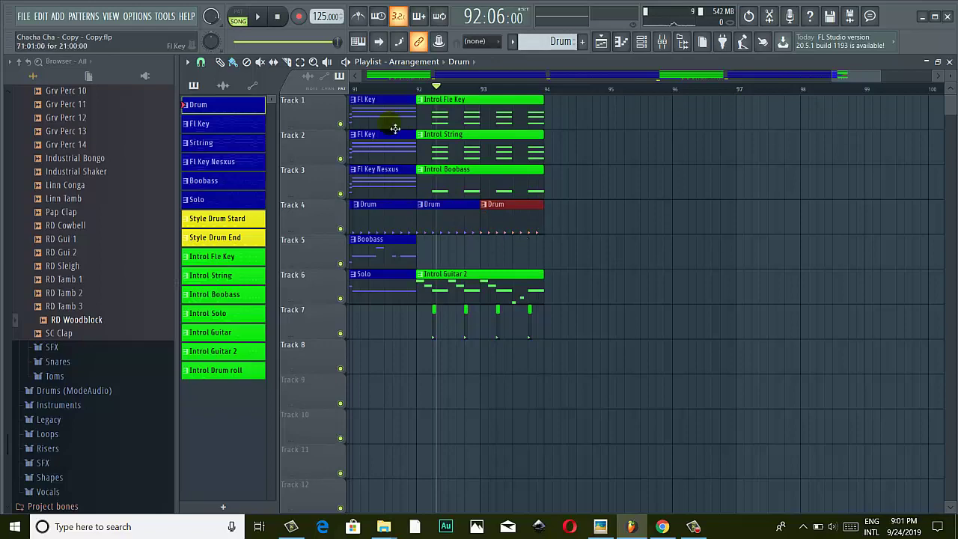
Play the arrangement from bar 89 to check the shortened ending with its drums.
{"action": "scroll", "coordinate": [395, 128], "scroll_direction": "down", "scroll_amount": 4}
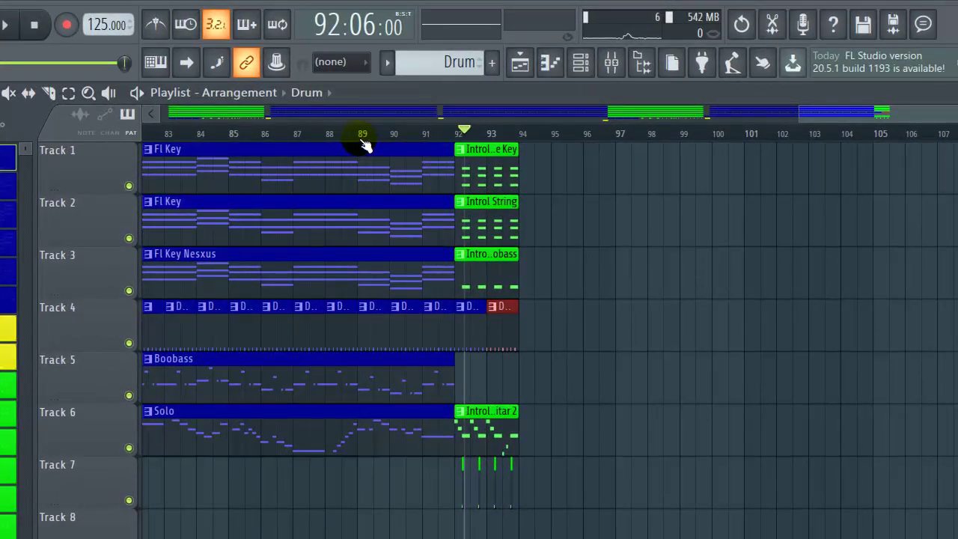
{"action": "left_click", "coordinate": [362, 139]}
{"action": "key", "text": "space"}
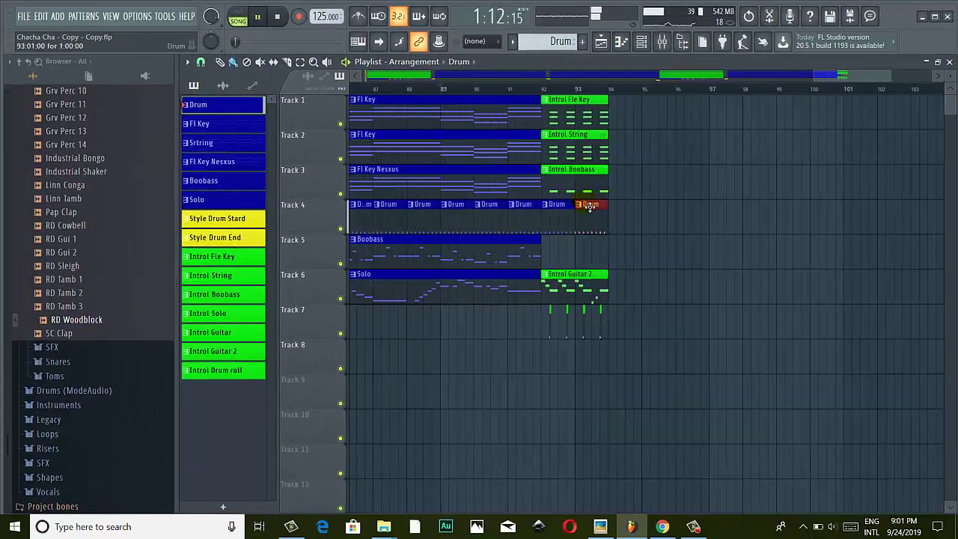
{"action": "scroll", "coordinate": [589, 208], "scroll_direction": "up", "scroll_amount": 3}
{"action": "left_click", "coordinate": [256, 17]}
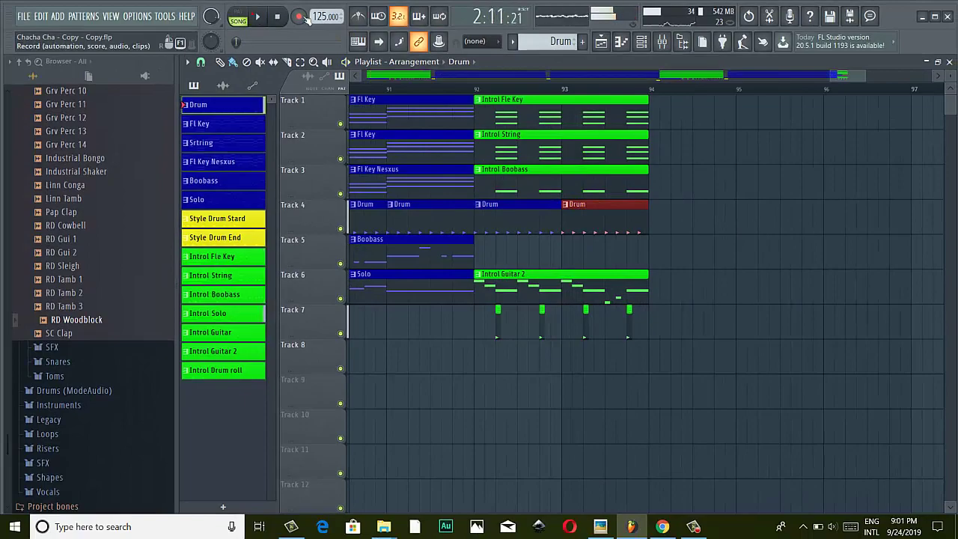
{"action": "left_click", "coordinate": [633, 527]}
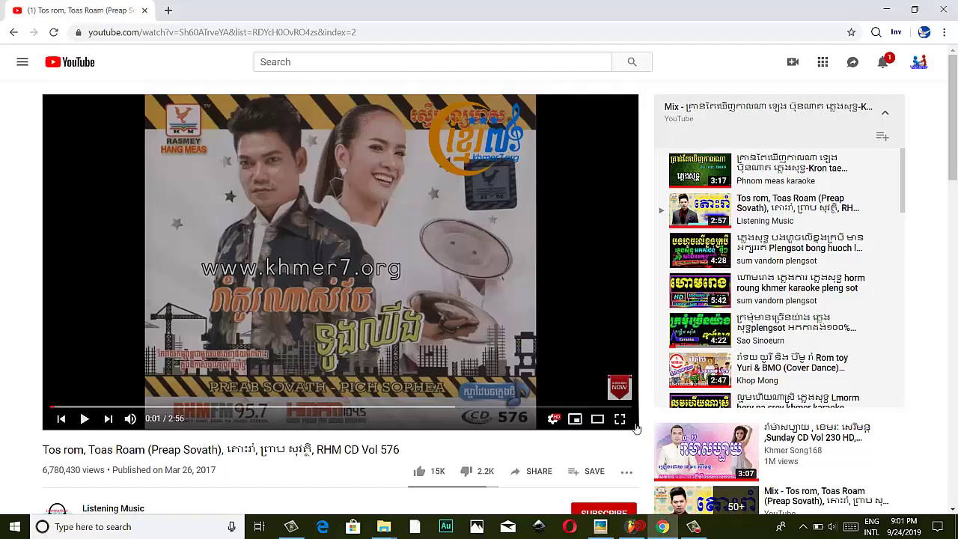
{"action": "left_click", "coordinate": [633, 527]}
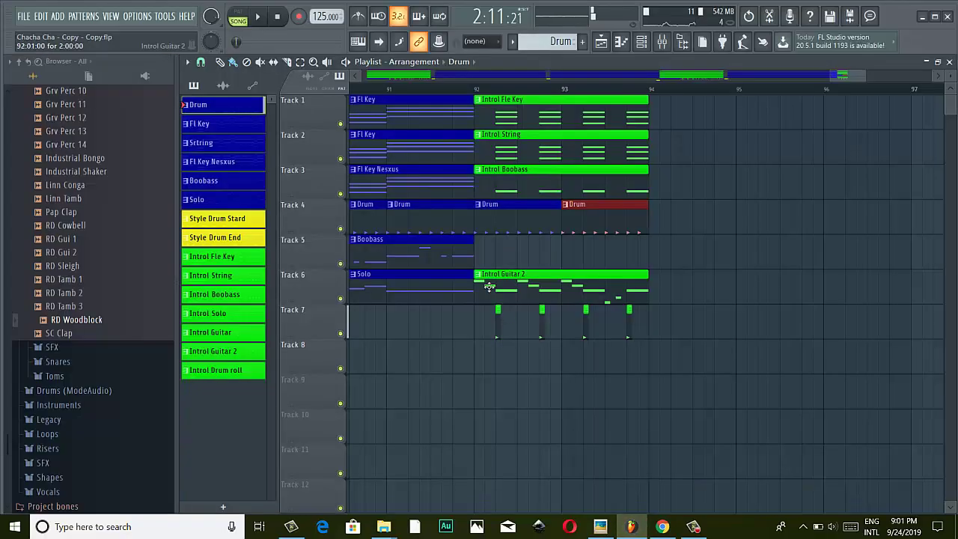
{"action": "left_click", "coordinate": [705, 530]}
{"action": "left_click", "coordinate": [648, 458]}
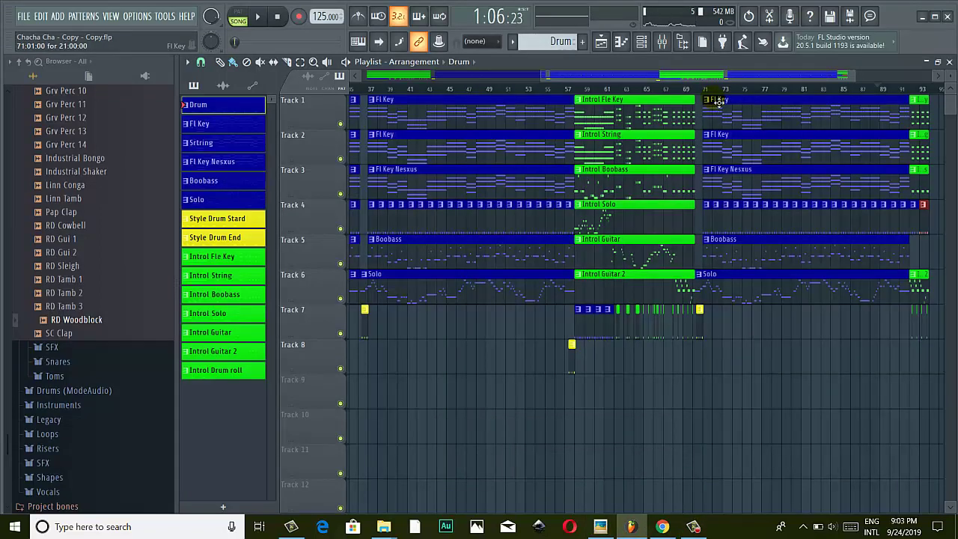
Place a new Introl Boobass pattern clip on the empty Track 10.
{"action": "scroll", "coordinate": [739, 79], "scroll_direction": "left", "scroll_amount": 4}
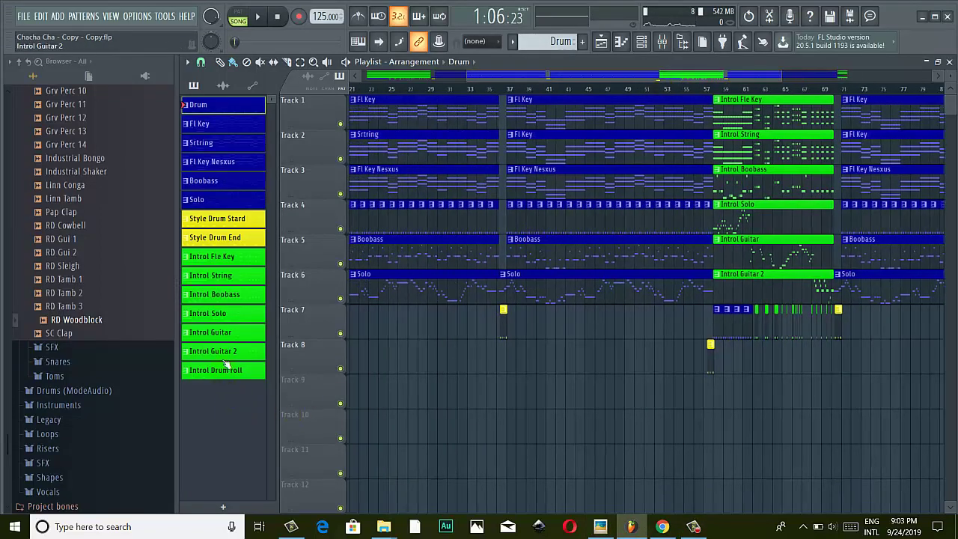
{"action": "left_click", "coordinate": [224, 351]}
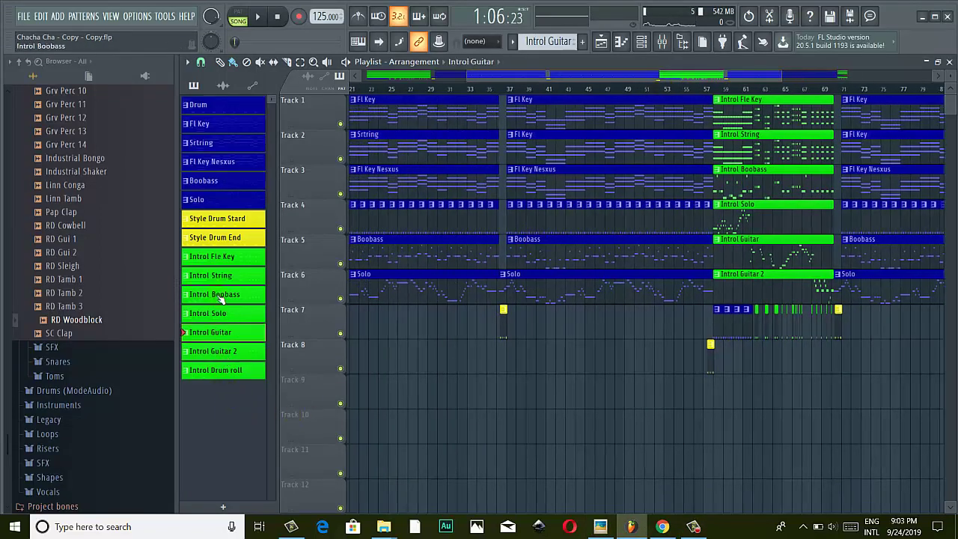
{"action": "left_click_drag", "start_coordinate": [221, 298], "coordinate": [850, 431]}
{"action": "scroll", "coordinate": [688, 431], "scroll_direction": "up", "scroll_amount": 3}
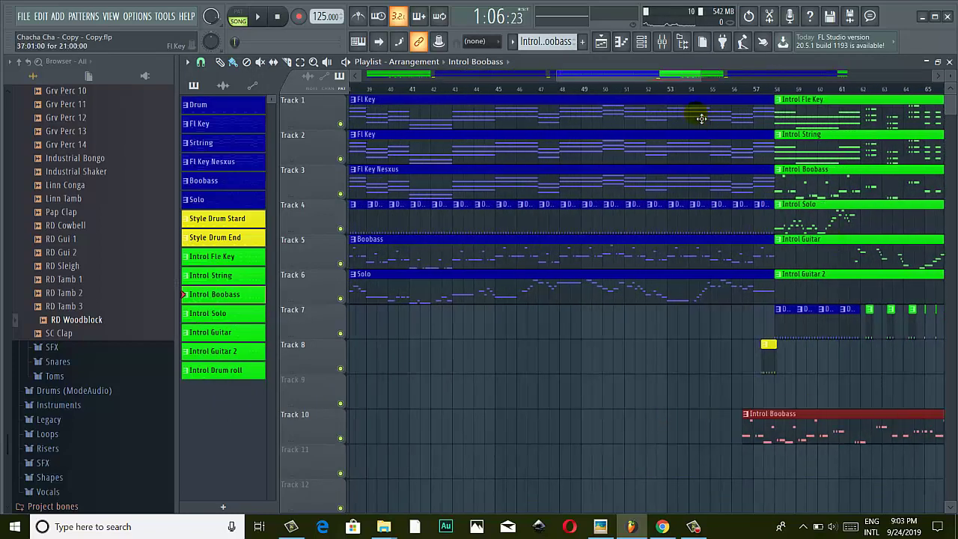
Move the new Introl Boobass clip to Track 8 so that it ends at bar 94 with the ending clips.
{"action": "left_click_drag", "start_coordinate": [649, 83], "coordinate": [736, 75]}
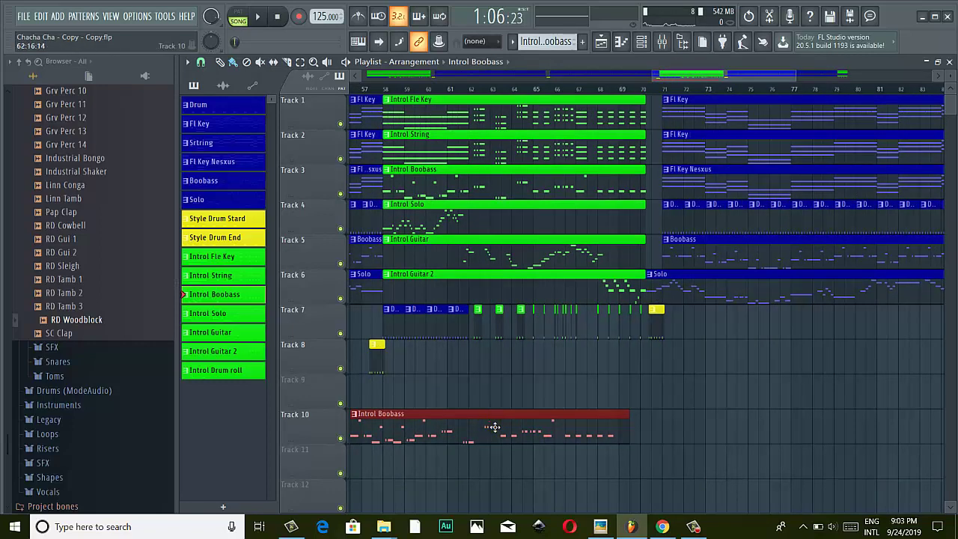
{"action": "left_click_drag", "start_coordinate": [494, 427], "coordinate": [915, 427]}
{"action": "left_click_drag", "start_coordinate": [729, 76], "coordinate": [832, 68]}
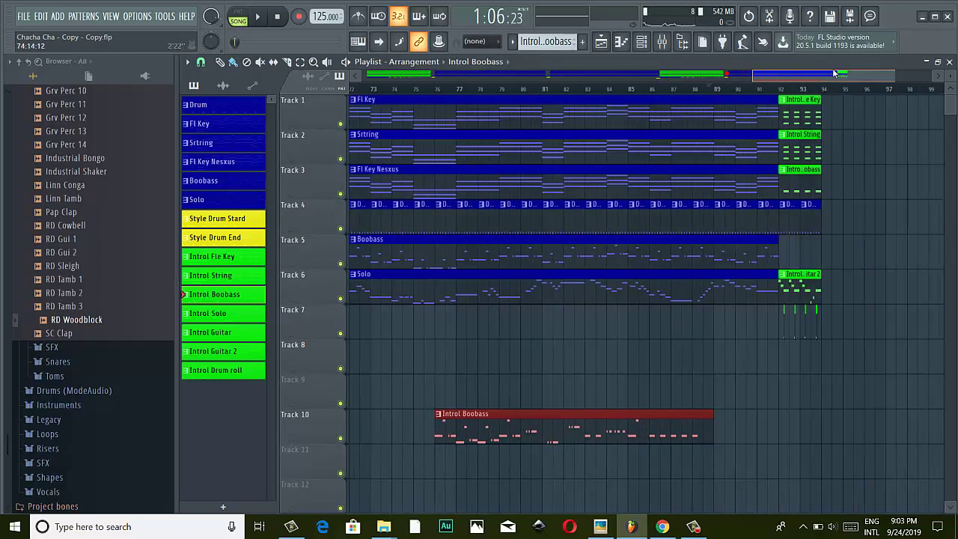
{"action": "left_click_drag", "start_coordinate": [452, 435], "coordinate": [596, 360]}
{"action": "scroll", "coordinate": [572, 401], "scroll_direction": "up", "scroll_amount": 3}
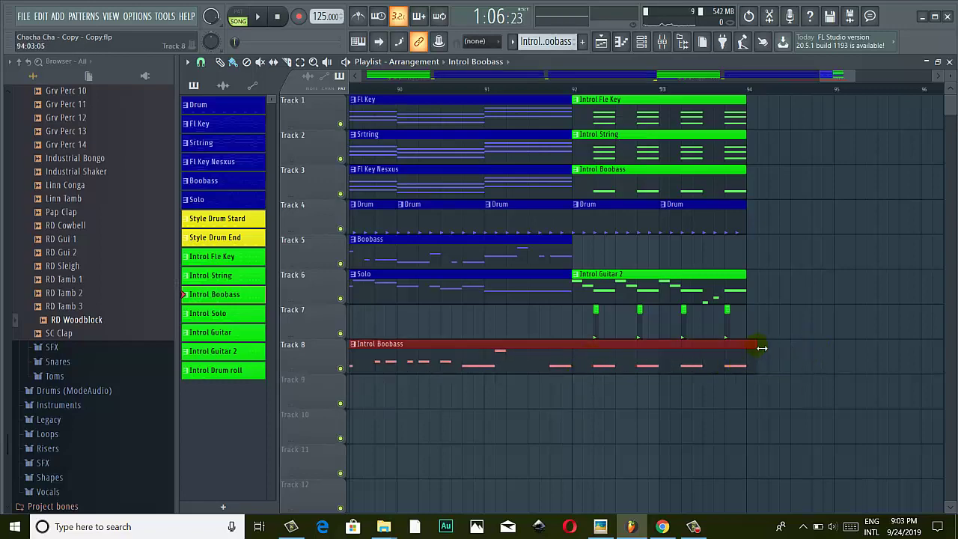
Trim the start of the Introl Boobass clip on Track 8 to bar 92 and move the clip to Track 5.
{"action": "scroll", "coordinate": [539, 374], "scroll_direction": "down", "scroll_amount": 5}
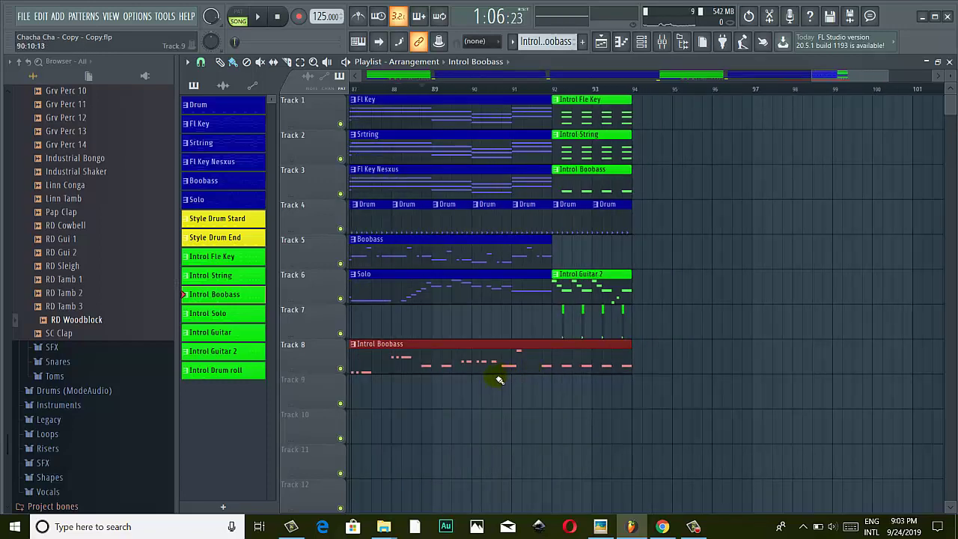
{"action": "scroll", "coordinate": [388, 364], "scroll_direction": "up", "scroll_amount": 5}
{"action": "left_click_drag", "start_coordinate": [388, 364], "coordinate": [883, 378]}
{"action": "scroll", "coordinate": [882, 378], "scroll_direction": "down", "scroll_amount": 3}
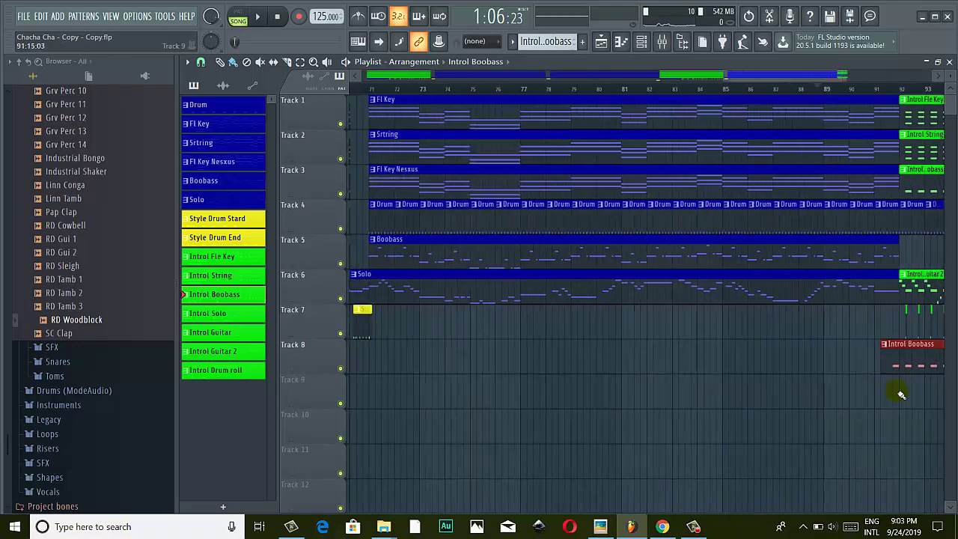
{"action": "scroll", "coordinate": [706, 367], "scroll_direction": "up", "scroll_amount": 4}
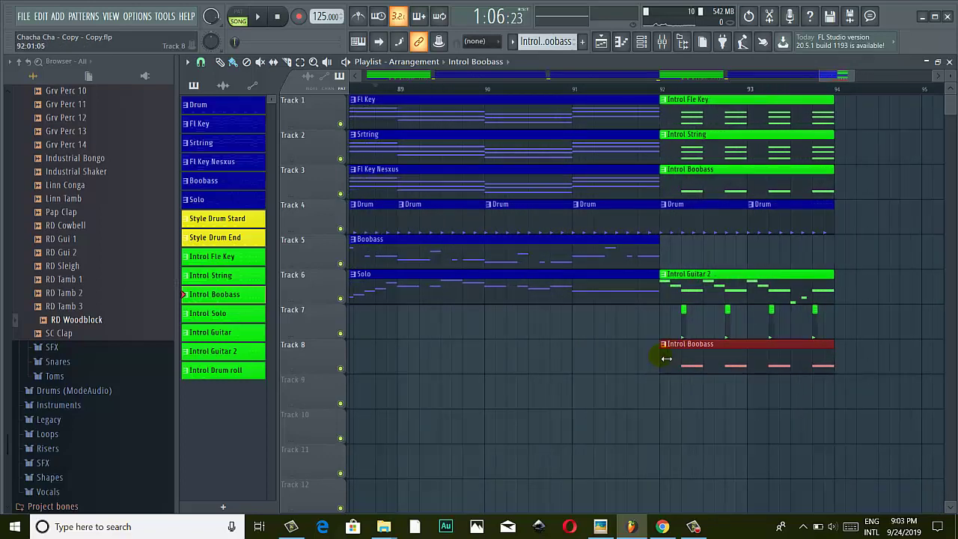
{"action": "left_click_drag", "start_coordinate": [721, 371], "coordinate": [716, 254]}
{"action": "scroll", "coordinate": [716, 255], "scroll_direction": "down", "scroll_amount": 2}
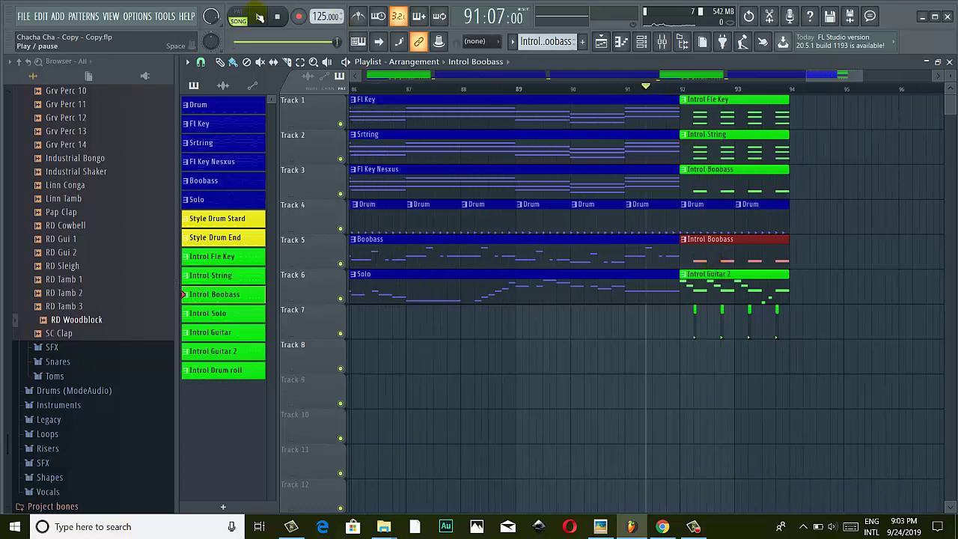
Play the ending from bar 91 and place a Style Drum End clip on the empty Track 8 shortly after bar 93.
{"action": "left_click", "coordinate": [259, 16]}
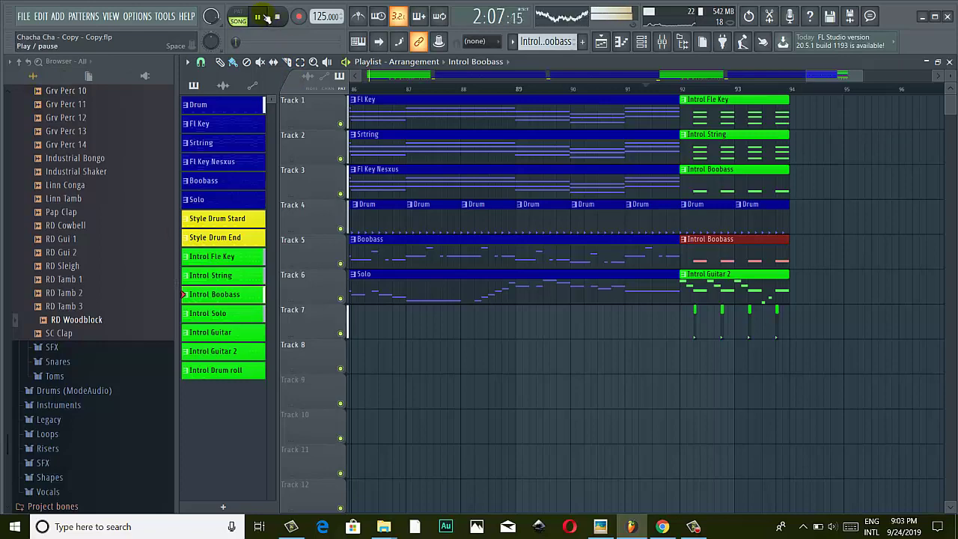
{"action": "key", "text": "space"}
{"action": "left_click_drag", "start_coordinate": [208, 238], "coordinate": [639, 362]}
{"action": "scroll", "coordinate": [844, 379], "scroll_direction": "up", "scroll_amount": 2}
{"action": "scroll", "coordinate": [844, 379], "scroll_direction": "up", "scroll_amount": 1}
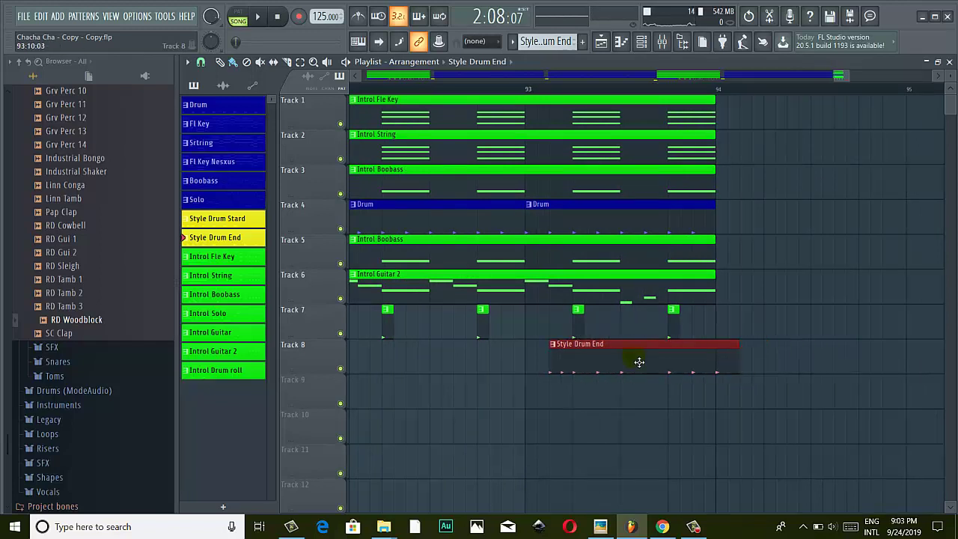
{"action": "scroll", "coordinate": [638, 348], "scroll_direction": "down", "scroll_amount": 3}
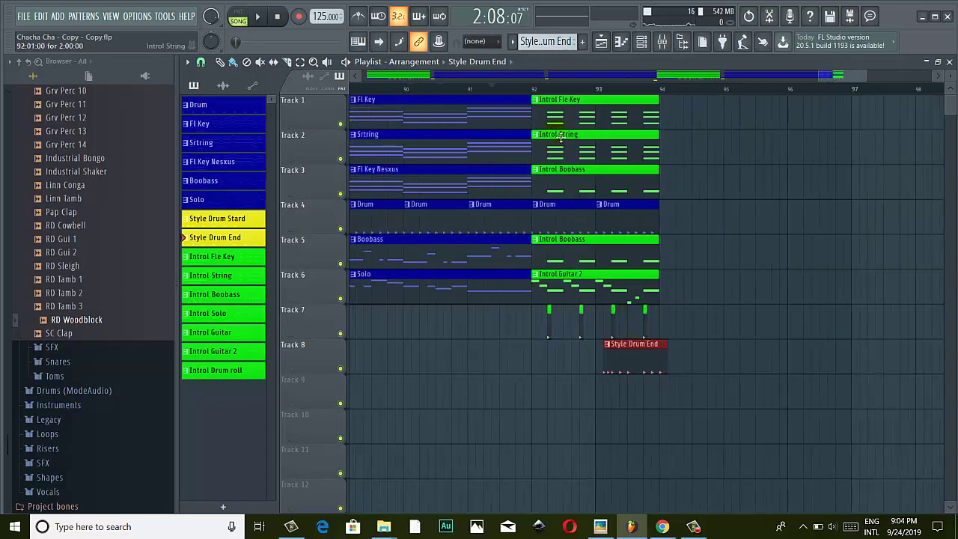
Play the ending with the new fill and move the Style Drum End clip on Track 8 to start one beat before bar 94.
{"action": "left_click", "coordinate": [255, 18]}
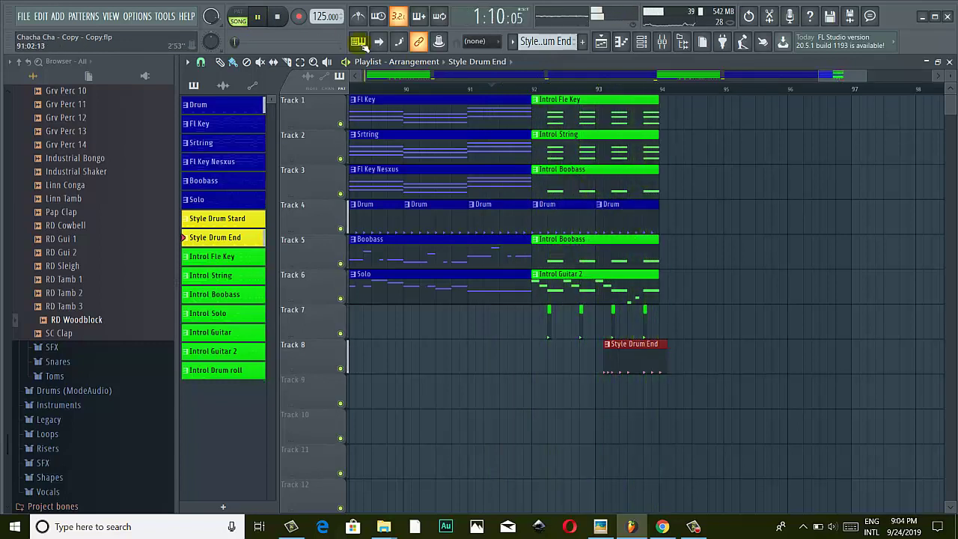
{"action": "scroll", "coordinate": [676, 360], "scroll_direction": "up", "scroll_amount": 2}
{"action": "left_click_drag", "start_coordinate": [609, 372], "coordinate": [677, 363]}
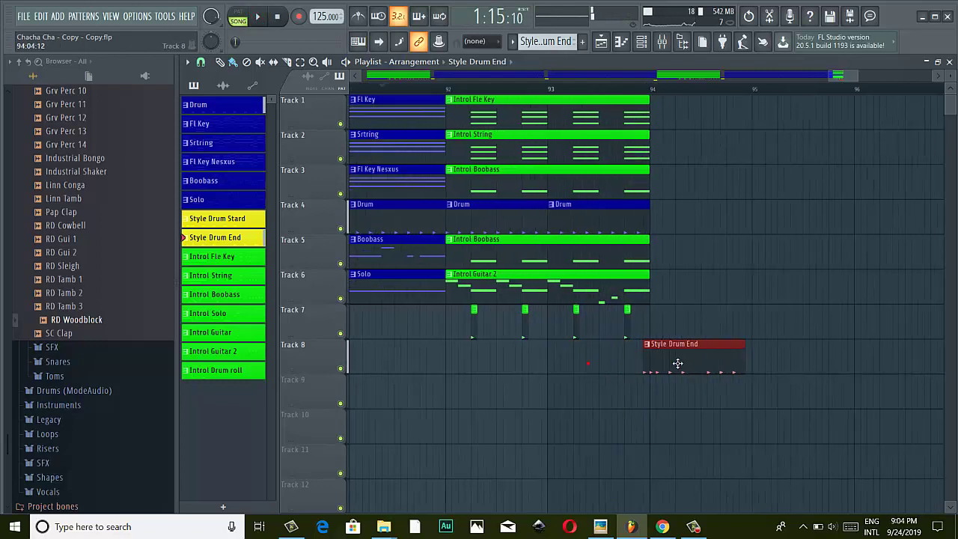
{"action": "scroll", "coordinate": [696, 283], "scroll_direction": "down", "scroll_amount": 2}
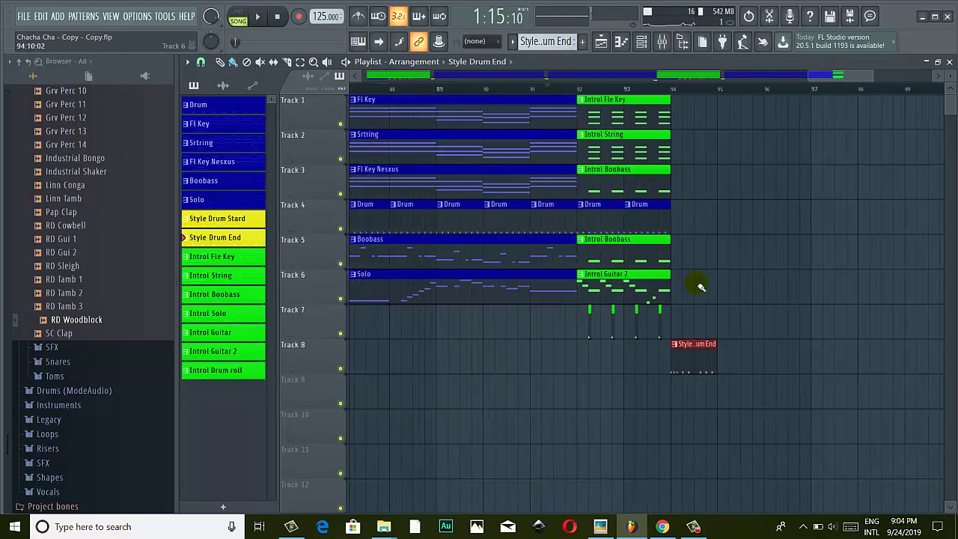
{"action": "scroll", "coordinate": [695, 362], "scroll_direction": "up", "scroll_amount": 2}
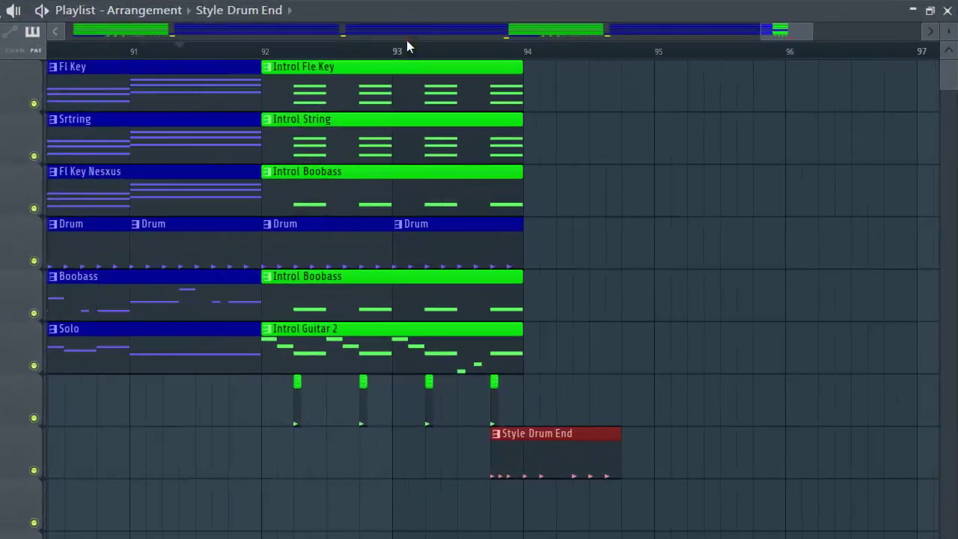
Play the arrangement from just before bar 93 to check the timing of the Style Drum End clip.
{"action": "left_click", "coordinate": [547, 89]}
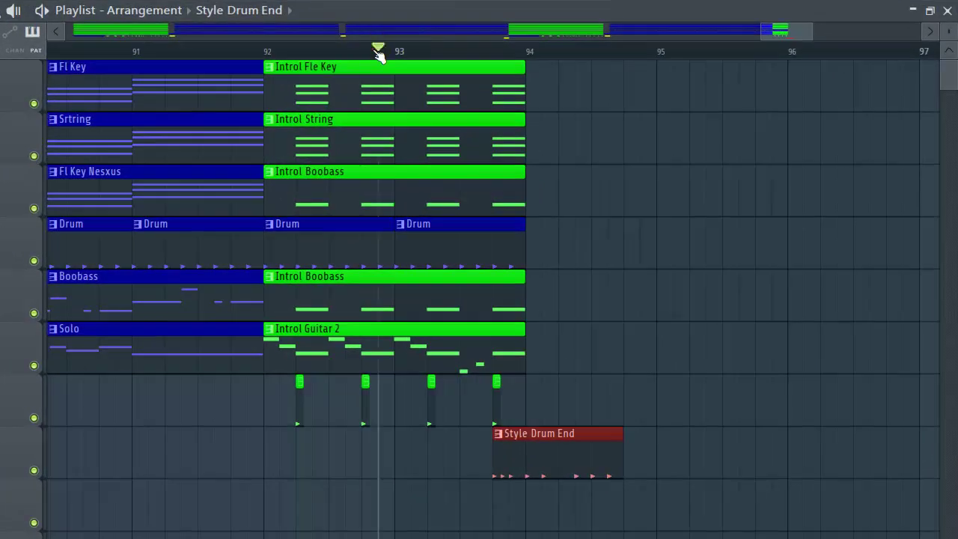
{"action": "key", "text": "space"}
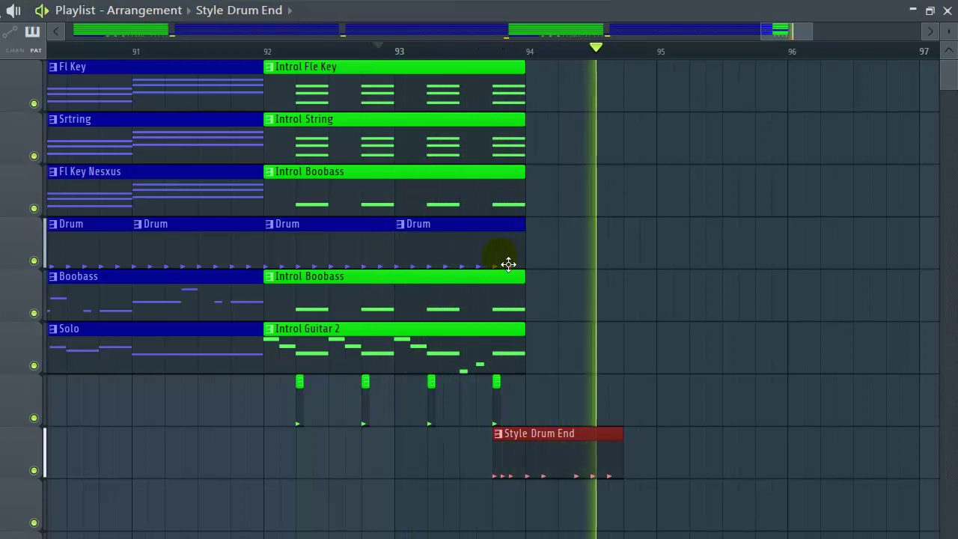
{"action": "key", "text": "space"}
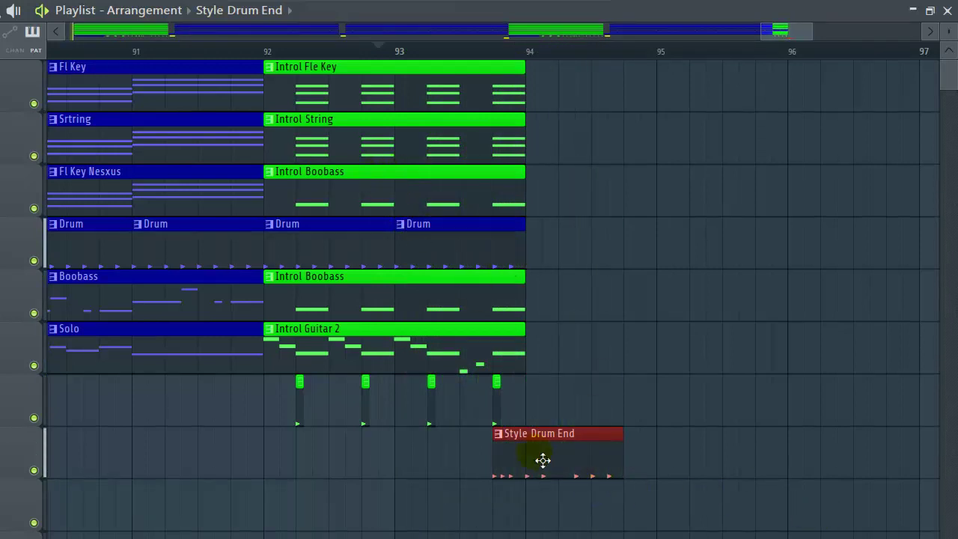
Move the Style Drum End clip on Track 8 to start at bar 94 and replay the ending.
{"action": "left_click_drag", "start_coordinate": [542, 459], "coordinate": [574, 464]}
{"action": "left_click", "coordinate": [406, 48]}
{"action": "key", "text": "space"}
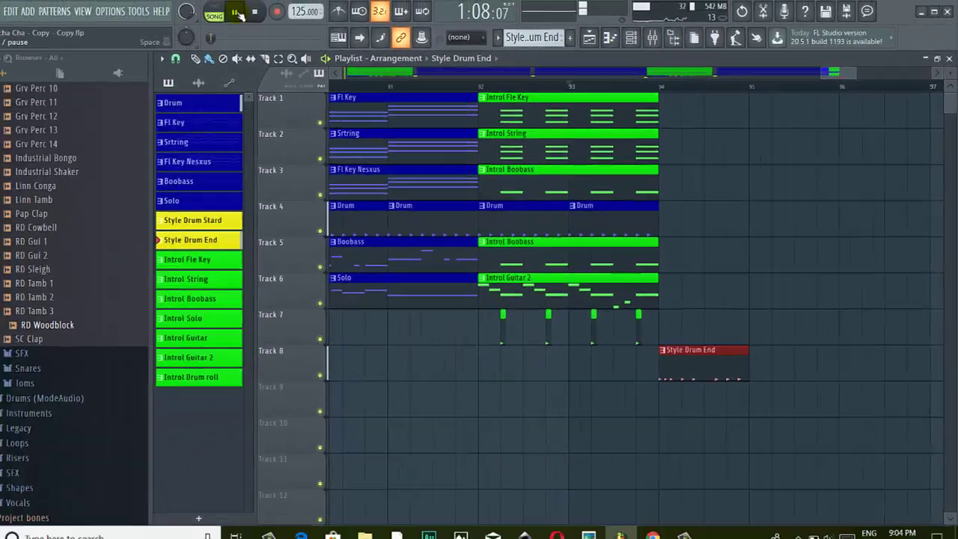
{"action": "left_click", "coordinate": [262, 19]}
Move the Style Drum End clip to Track 6, directly after Introl Guitar 2 at bar 94, and play the ending from bar 91.
{"action": "scroll", "coordinate": [767, 188], "scroll_direction": "up", "scroll_amount": 4}
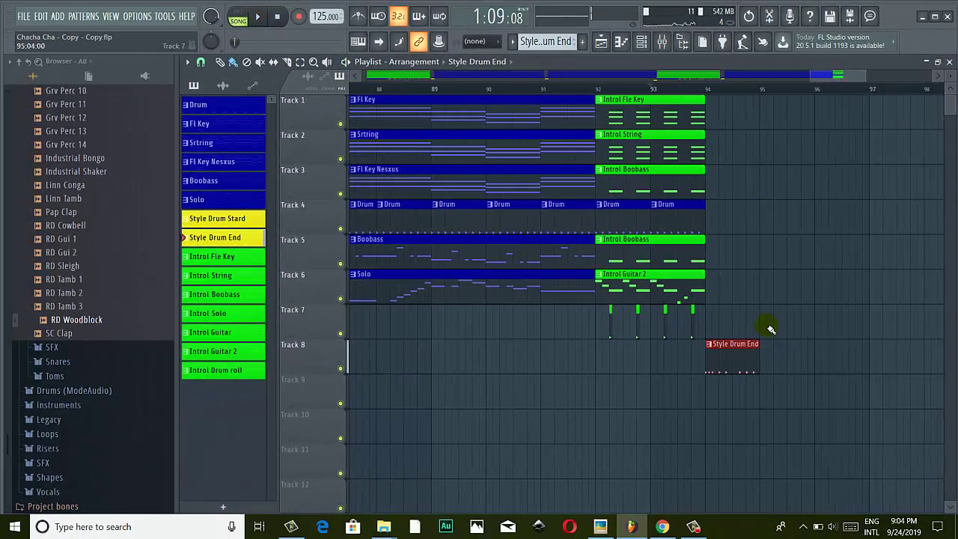
{"action": "left_click_drag", "start_coordinate": [625, 363], "coordinate": [620, 291]}
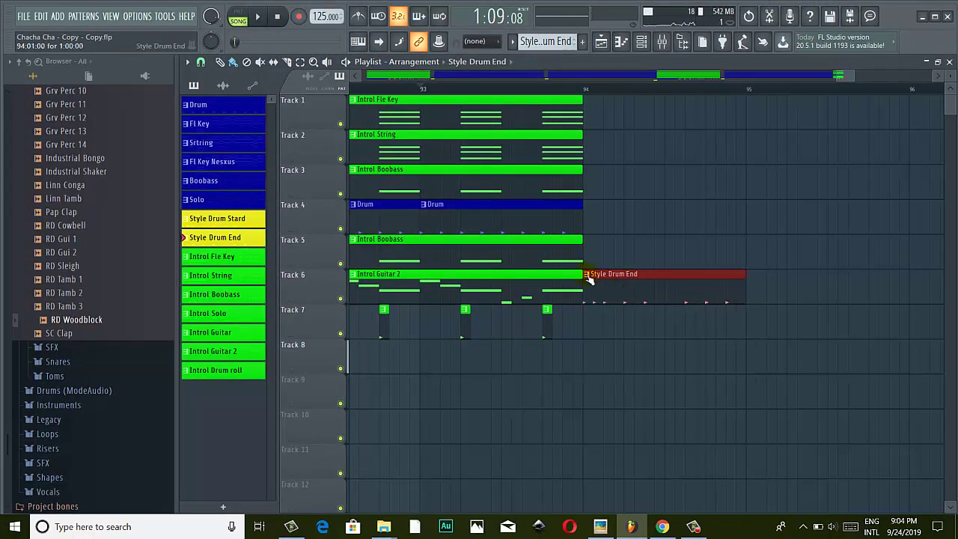
{"action": "scroll", "coordinate": [490, 93], "scroll_direction": "down", "scroll_amount": 6}
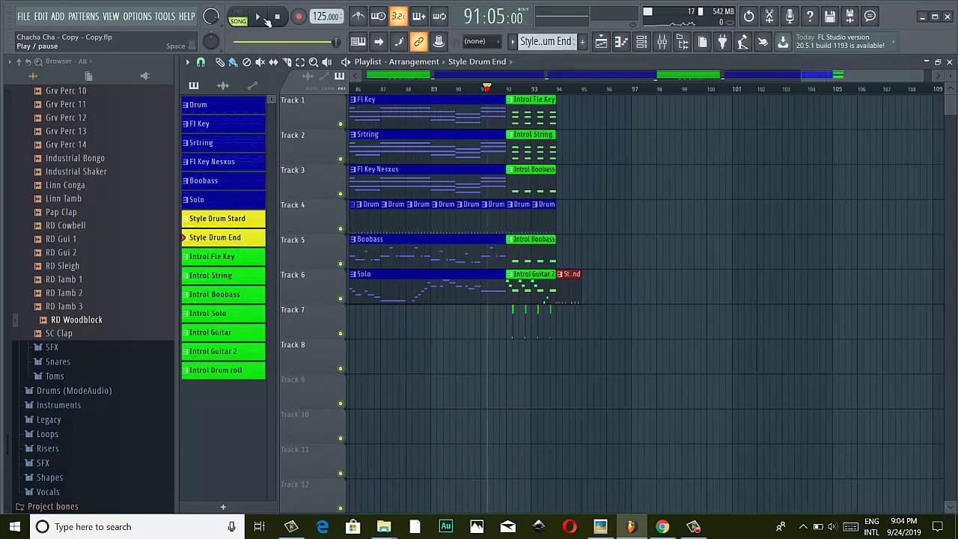
{"action": "left_click", "coordinate": [259, 18]}
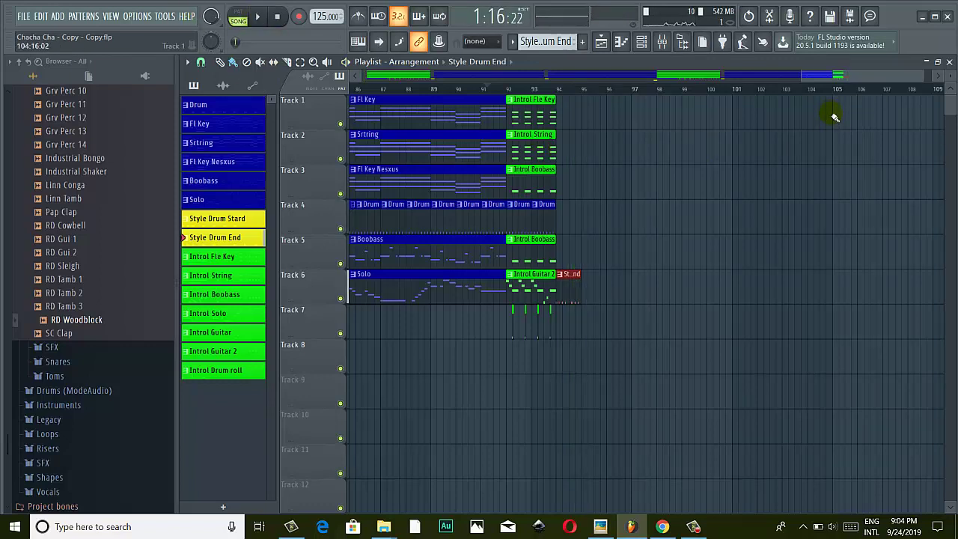
Move the Style Drum End clip to Track 7, directly after the last drum roll clip and just before bar 94.
{"action": "scroll", "coordinate": [632, 289], "scroll_direction": "up", "scroll_amount": 4}
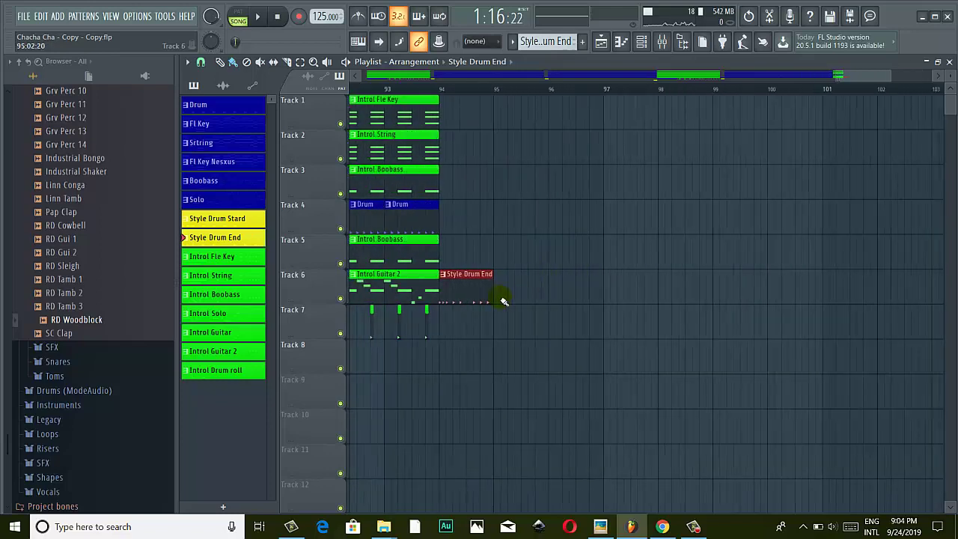
{"action": "left_click_drag", "start_coordinate": [465, 330], "coordinate": [479, 354]}
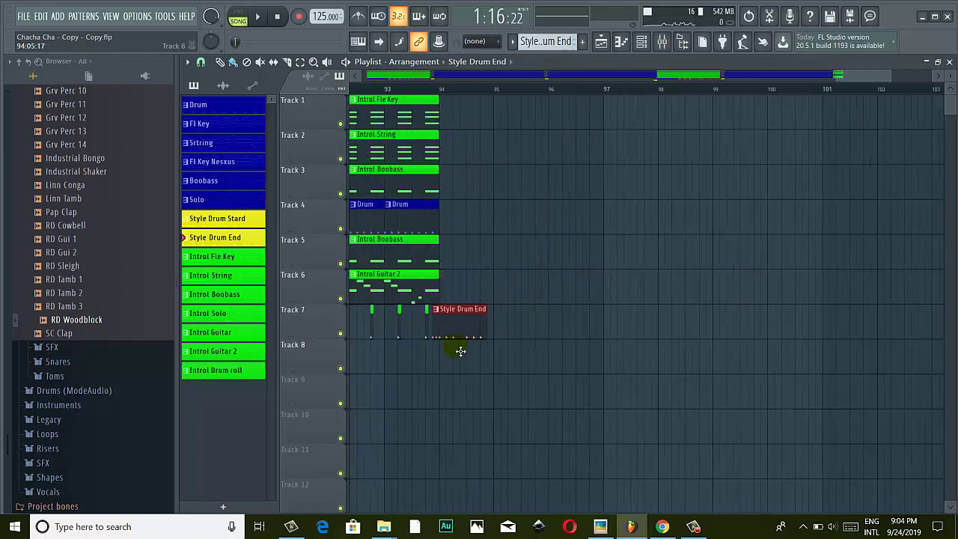
{"action": "scroll", "coordinate": [458, 346], "scroll_direction": "up", "scroll_amount": 3}
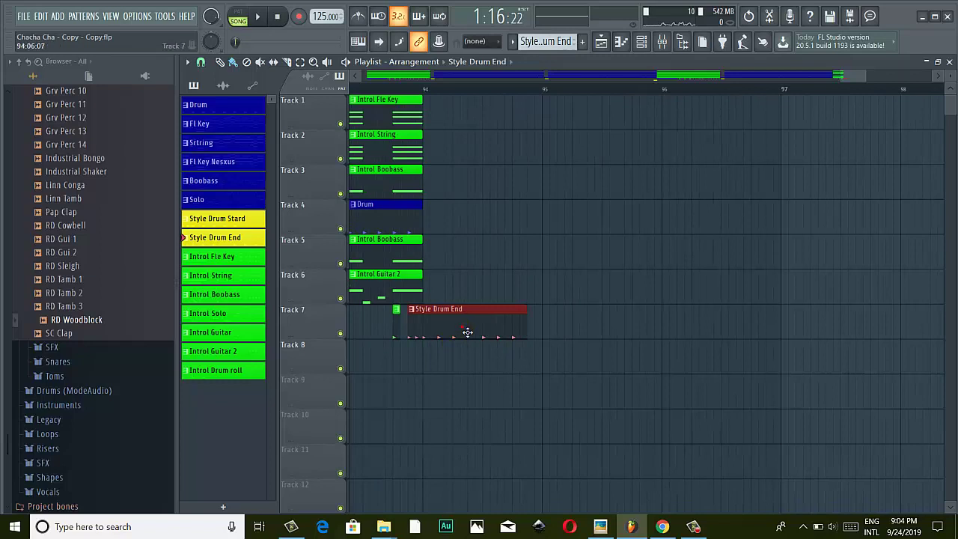
{"action": "scroll", "coordinate": [459, 331], "scroll_direction": "up", "scroll_amount": 1}
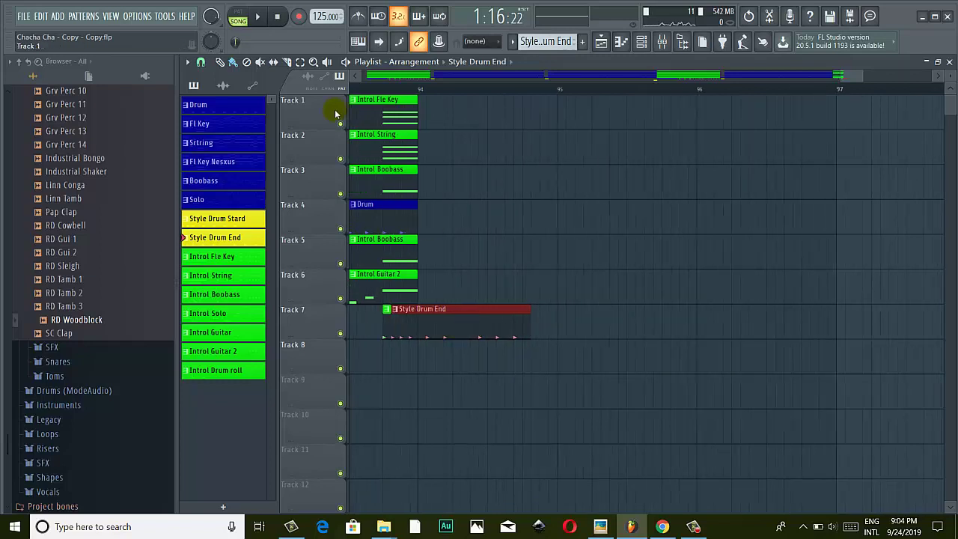
Play the ending repeatedly from around bar 93 to check the Style Drum End clip's timing on Track 7.
{"action": "left_click", "coordinate": [365, 87]}
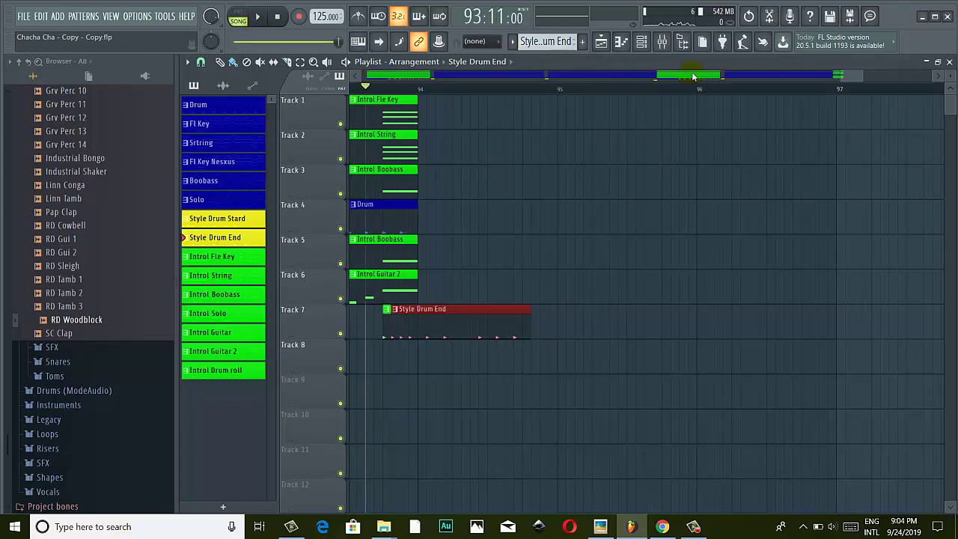
{"action": "scroll", "coordinate": [618, 123], "scroll_direction": "down", "scroll_amount": 3}
{"action": "left_click", "coordinate": [427, 86]}
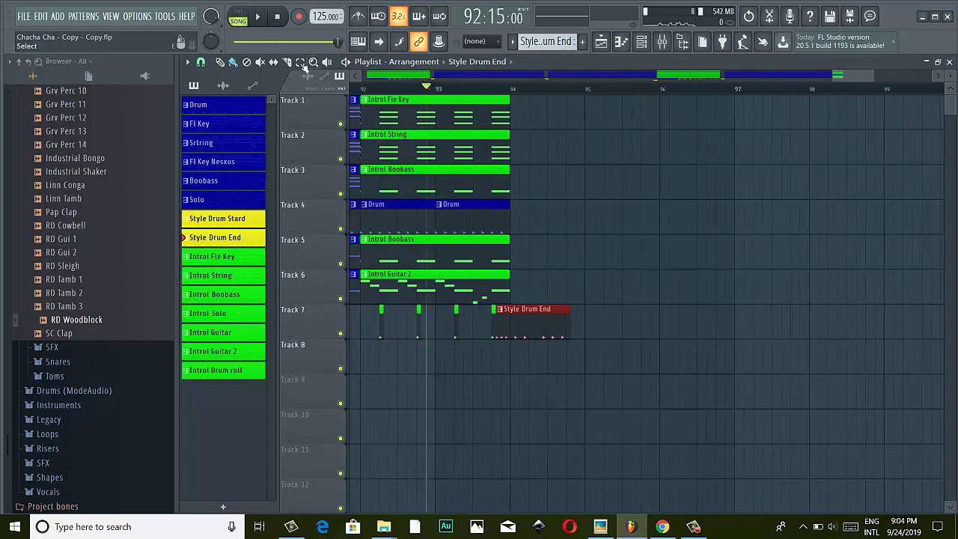
{"action": "left_click", "coordinate": [258, 16]}
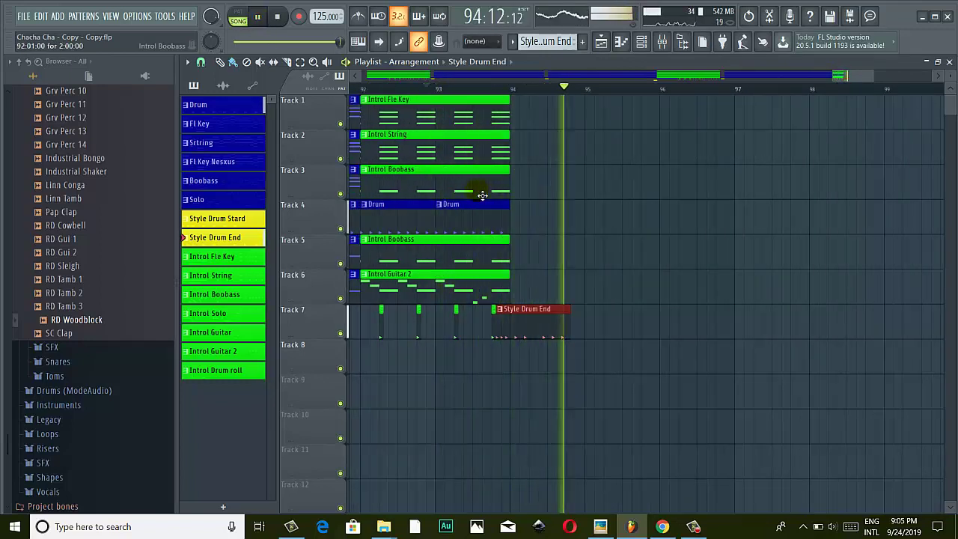
{"action": "key", "text": "l"}
{"action": "left_click", "coordinate": [467, 86]}
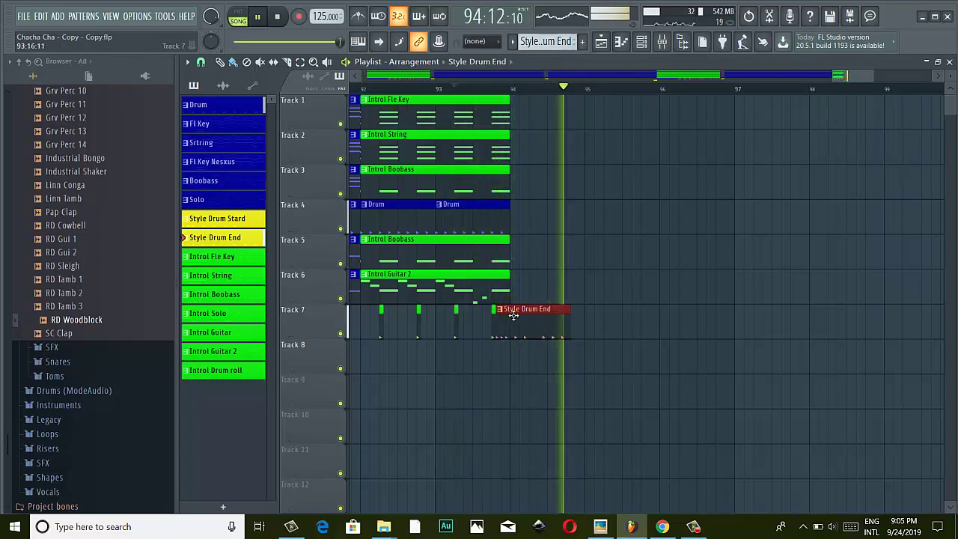
Move the Style Drum End clip on Track 7 to start at bar 94 while the ending plays.
{"action": "left_click_drag", "start_coordinate": [510, 312], "coordinate": [530, 315]}
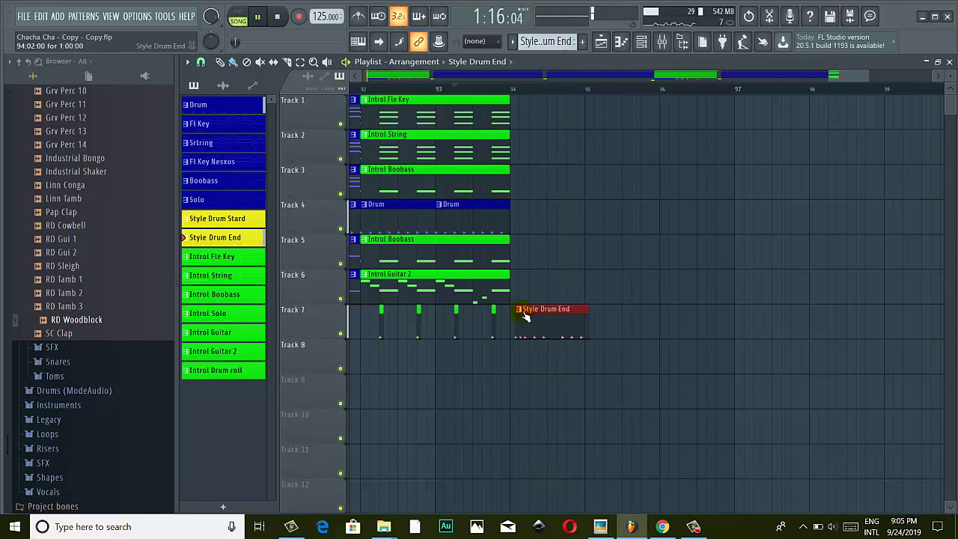
{"action": "scroll", "coordinate": [525, 317], "scroll_direction": "up", "scroll_amount": 5}
{"action": "scroll", "coordinate": [472, 256], "scroll_direction": "down", "scroll_amount": 3}
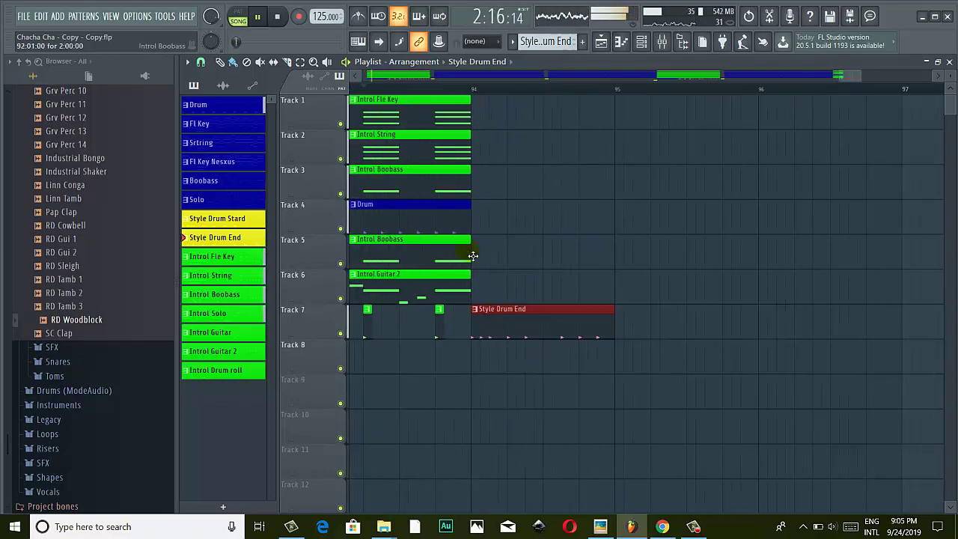
{"action": "scroll", "coordinate": [473, 256], "scroll_direction": "down", "scroll_amount": 4}
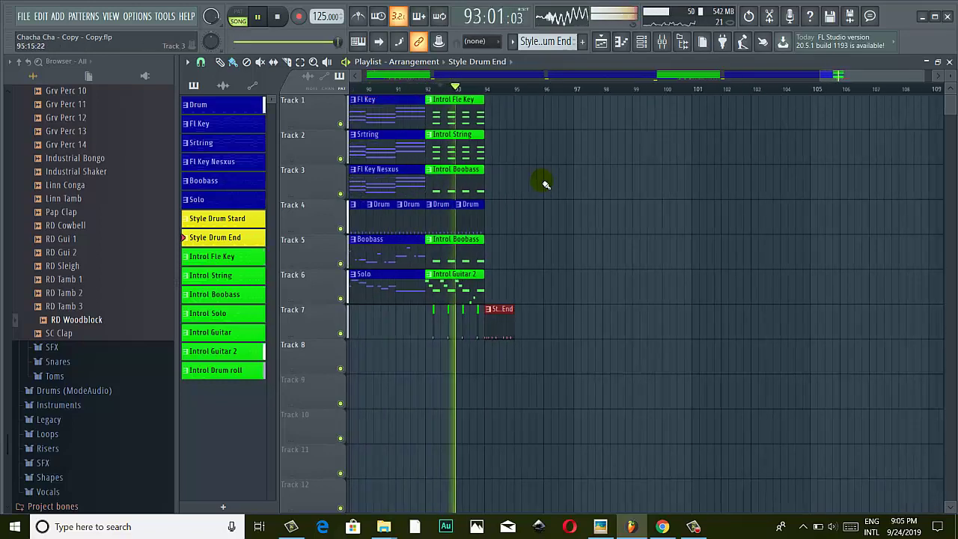
{"action": "scroll", "coordinate": [546, 185], "scroll_direction": "down", "scroll_amount": 1}
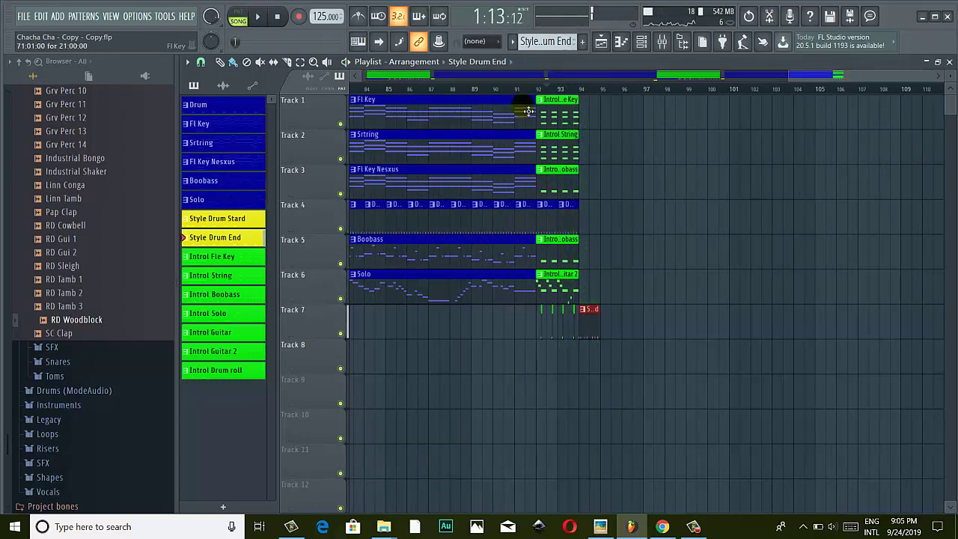
Review the full arrangement in the playlist and play it from the beginning of the intro.
{"action": "scroll", "coordinate": [528, 111], "scroll_direction": "down", "scroll_amount": 3}
{"action": "scroll", "coordinate": [721, 105], "scroll_direction": "up", "scroll_amount": 1}
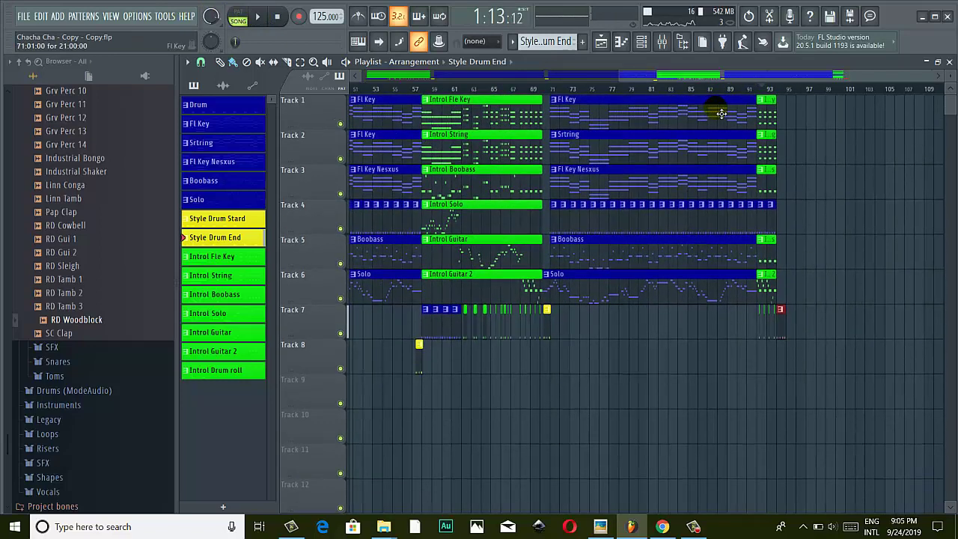
{"action": "left_click_drag", "start_coordinate": [686, 80], "coordinate": [395, 84]}
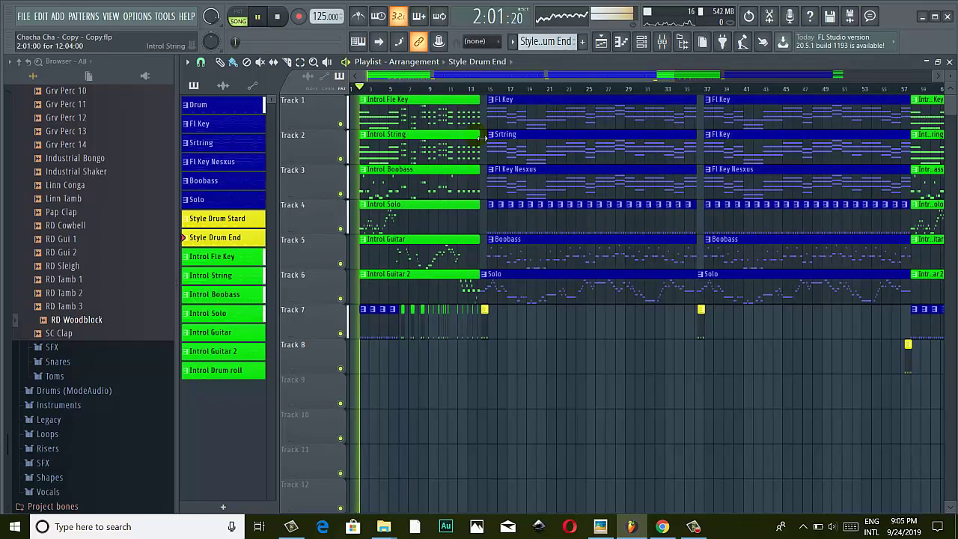
{"action": "scroll", "coordinate": [366, 135], "scroll_direction": "down", "scroll_amount": 2}
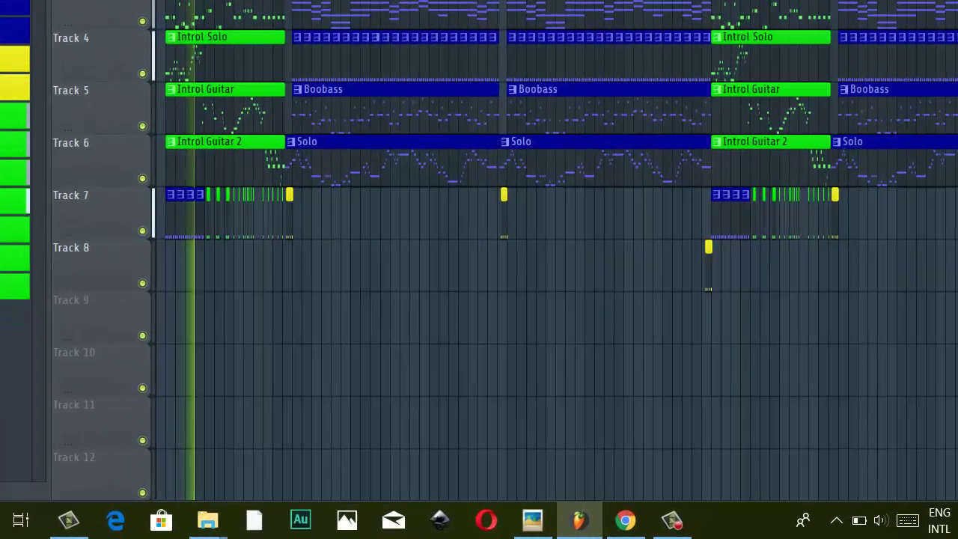
{"action": "key", "text": "space"}
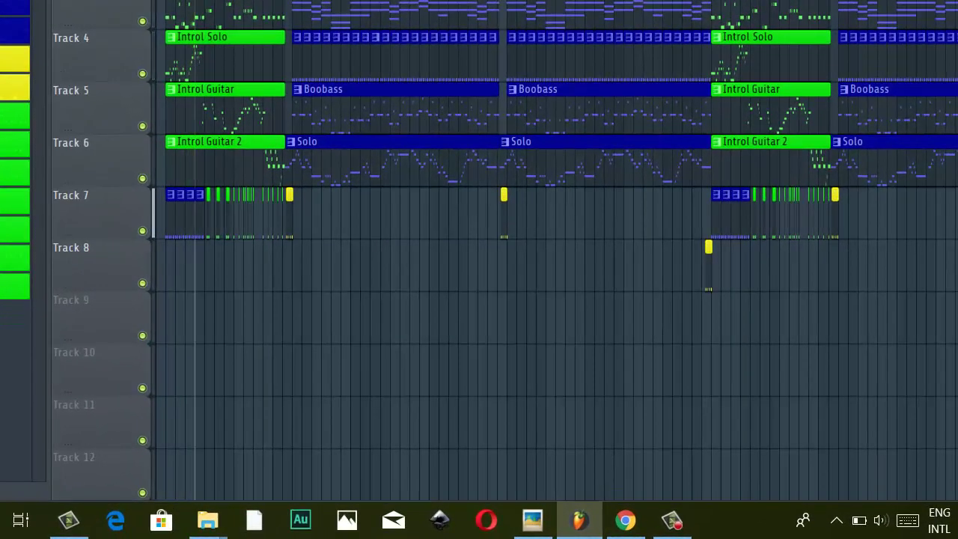
{"action": "left_click", "coordinate": [671, 520]}
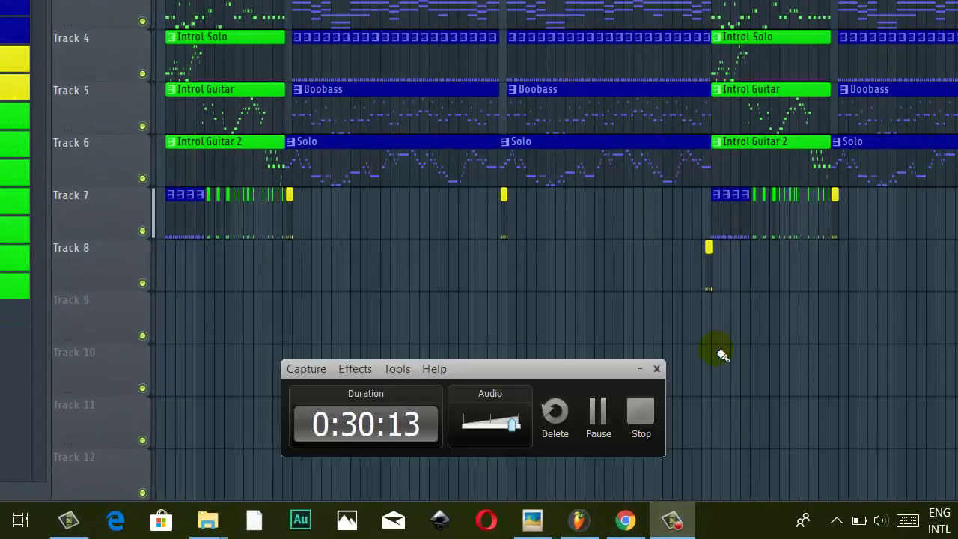
{"action": "left_click", "coordinate": [599, 415]}
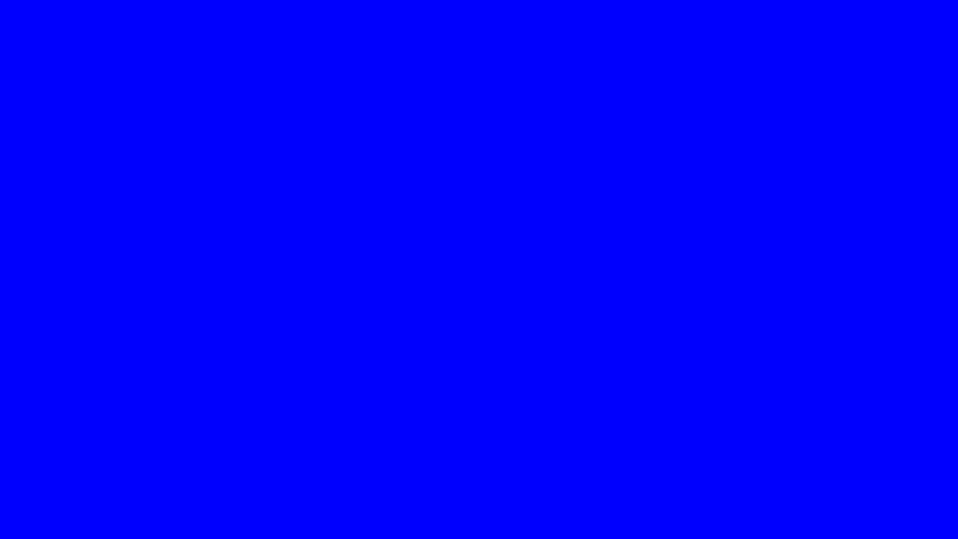